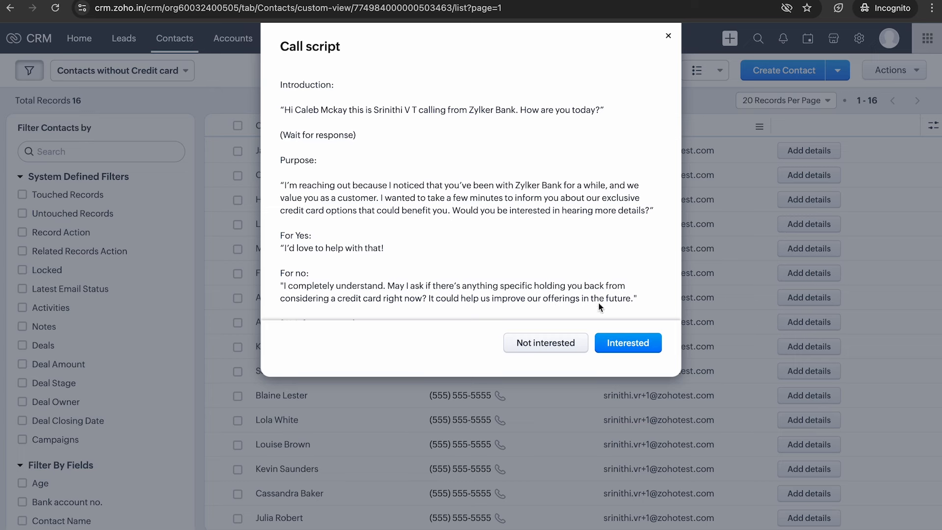
Step: Record the second listed contact as not interested in the call script, check the tag on the contact's record, and return to the contacts list
left_click(571, 337)
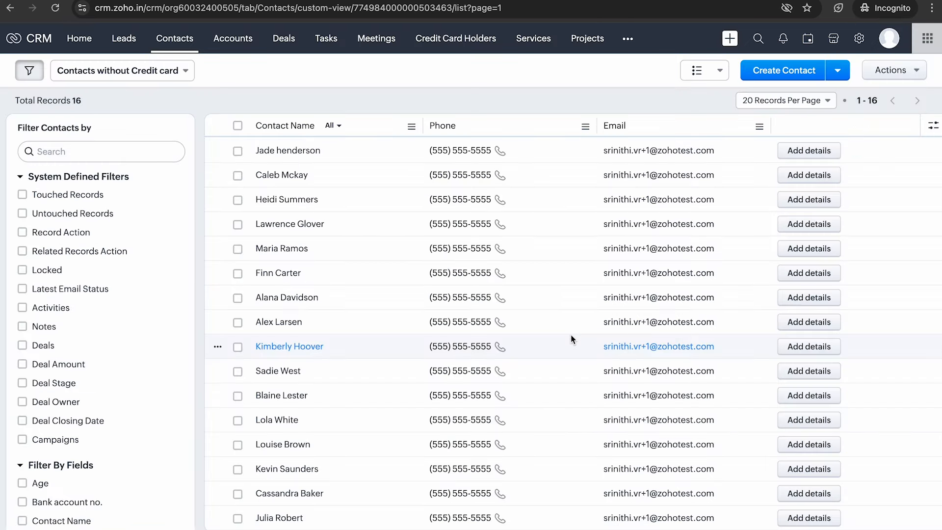
left_click(296, 177)
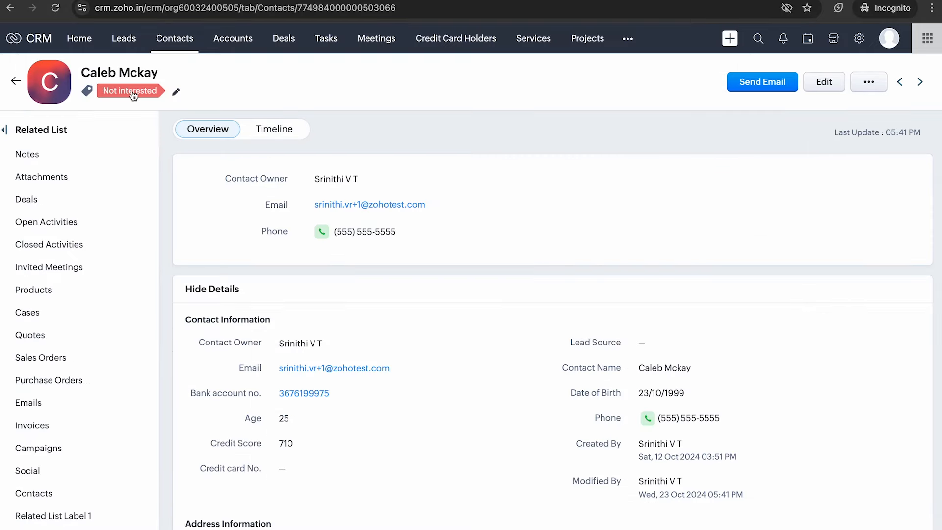
left_click(186, 44)
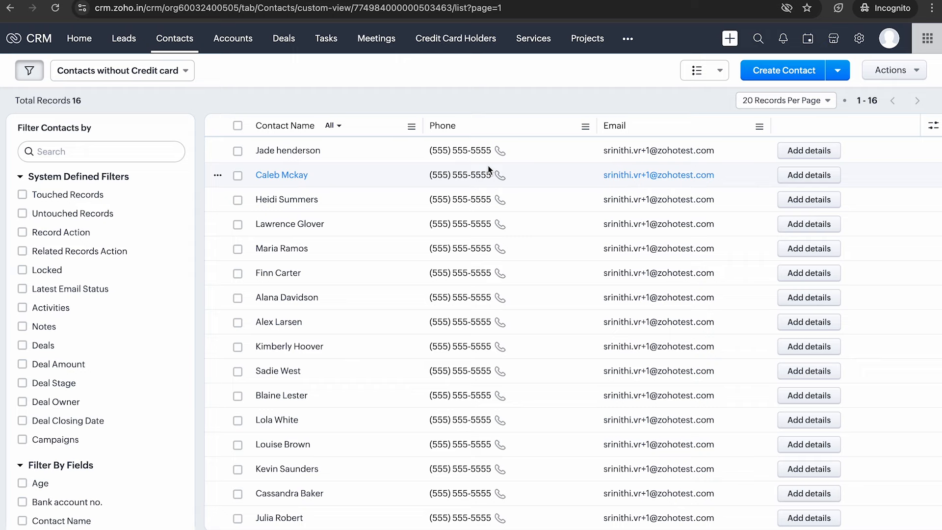
Step: Start the call script for the first listed contact, mark the contact as interested, and review the prefilled personal details
left_click(809, 157)
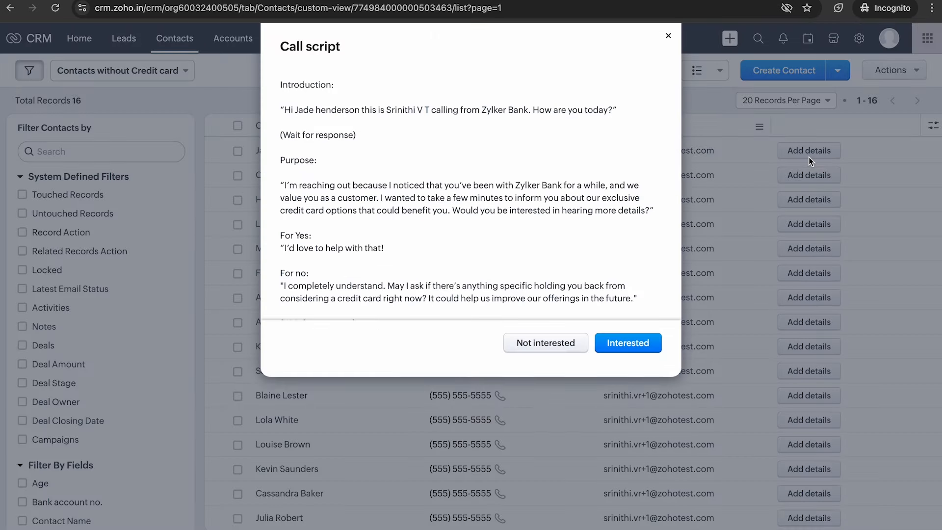
left_click(628, 344)
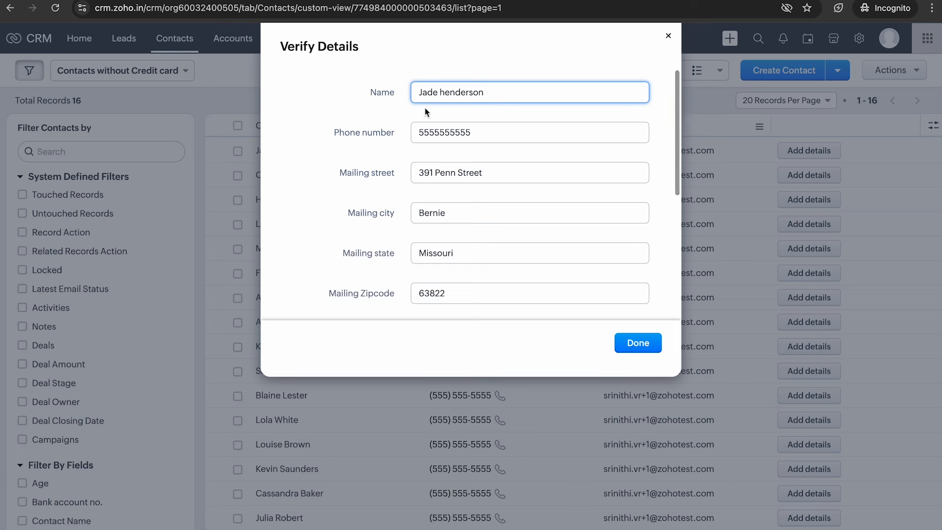
scroll(375, 209, "down", 4)
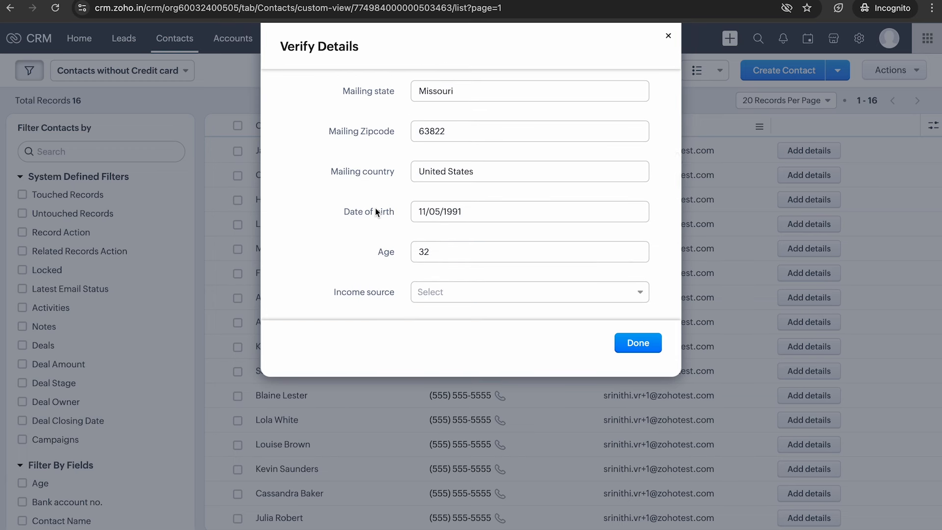
scroll(375, 211, "down", 2)
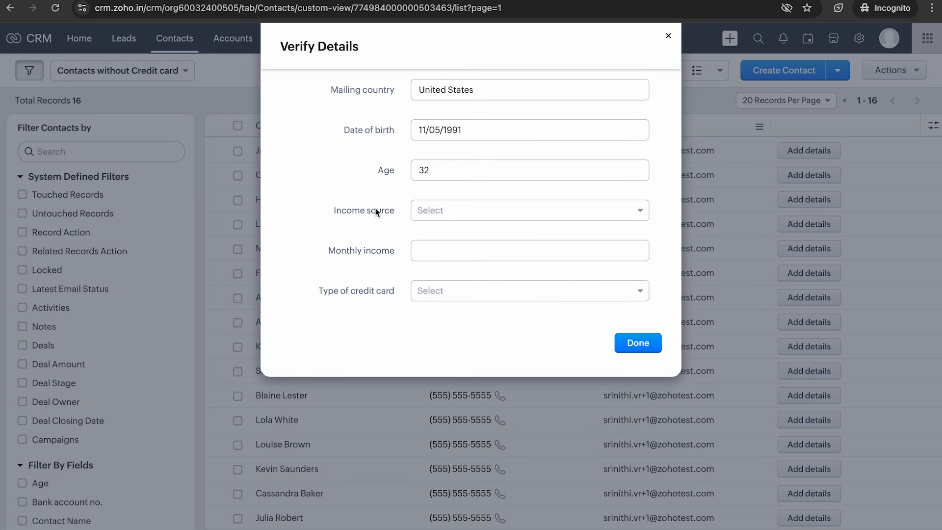
Step: Set the income source to Salaried, monthly income to 40000 and credit card type to Essentials, and submit the verified details
left_click(478, 213)
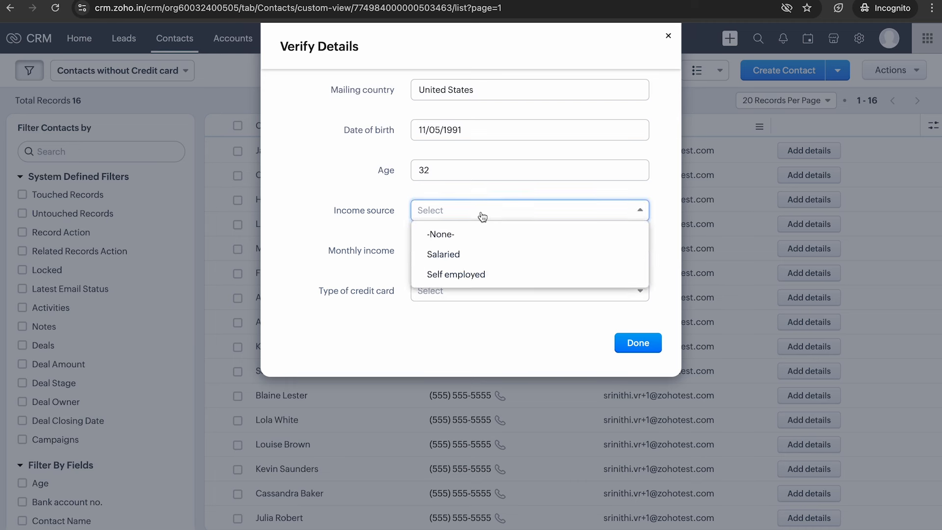
left_click(436, 234)
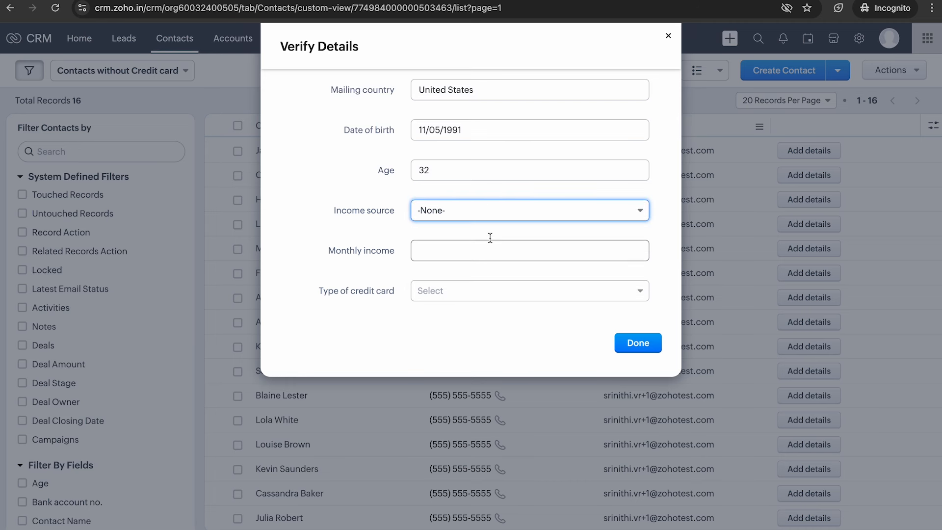
left_click(466, 210)
left_click(472, 254)
left_click(471, 252)
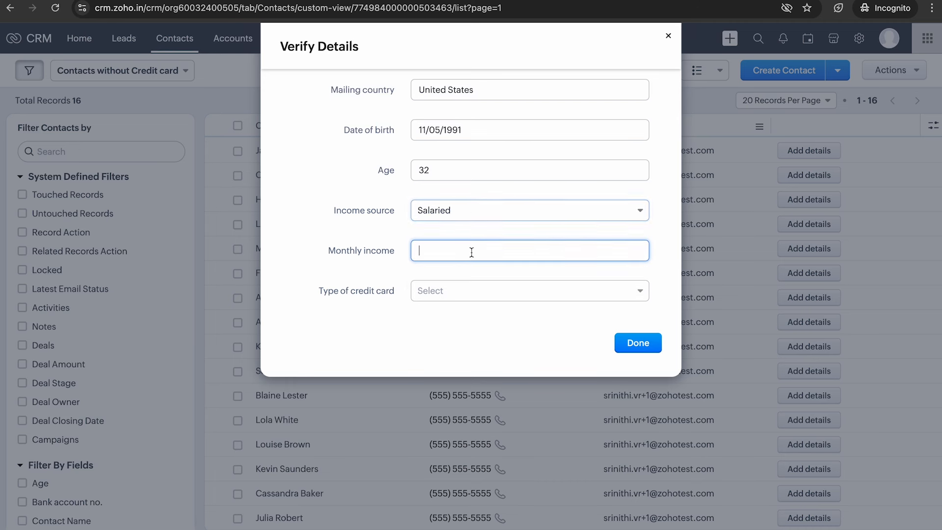
type("40000")
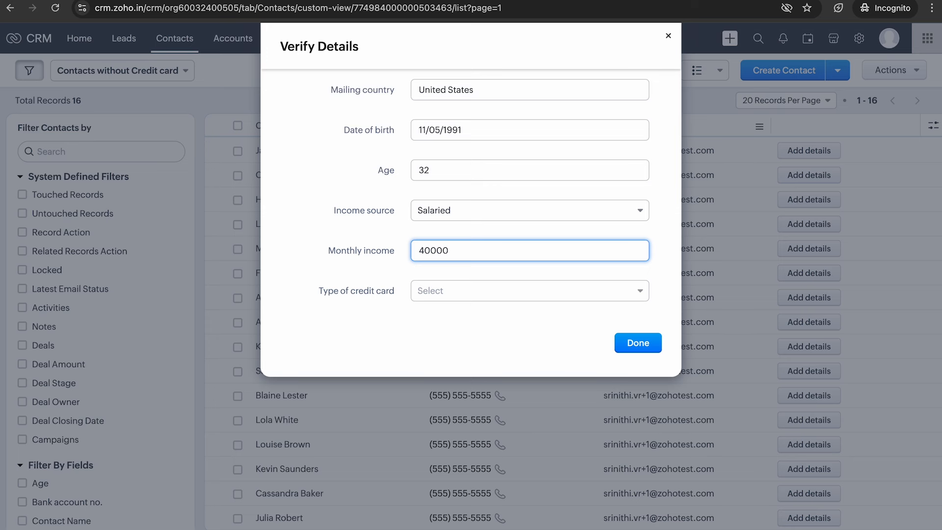
left_click(430, 297)
left_click(452, 337)
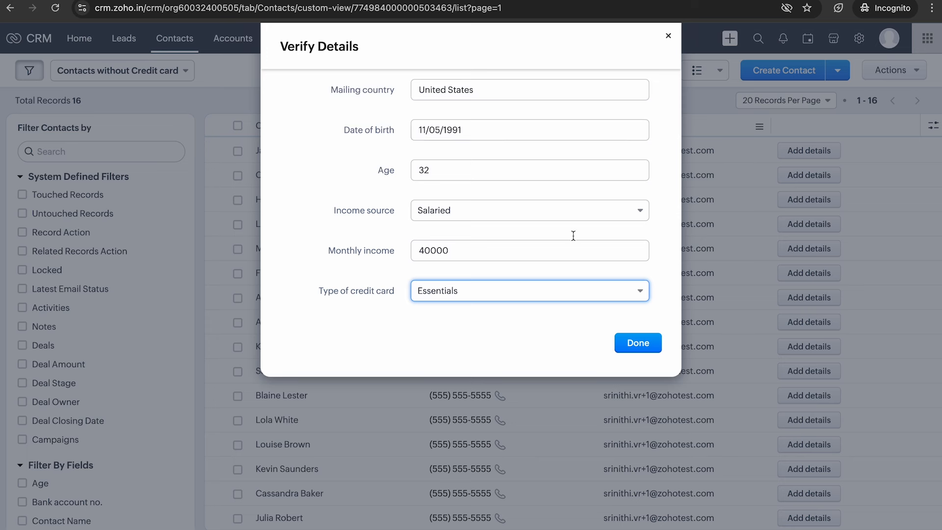
left_click(650, 344)
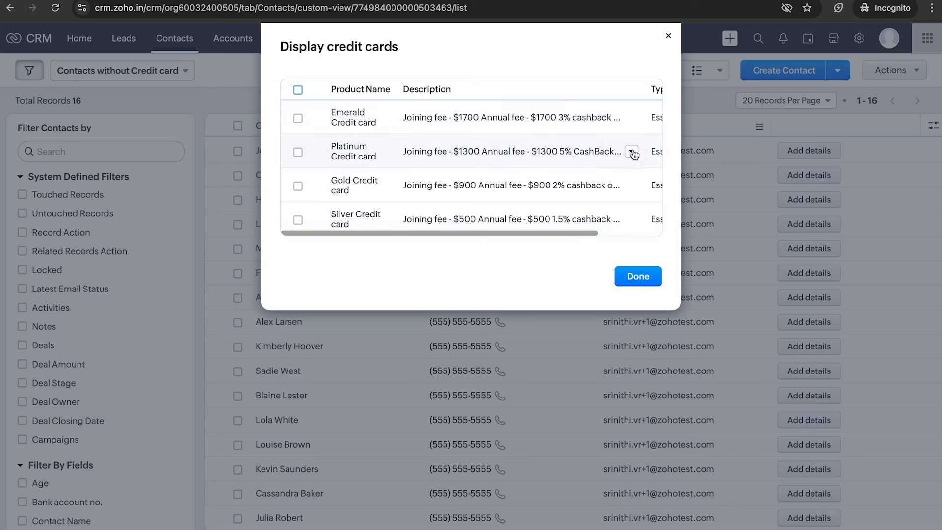
Step: Read the Platinum card's full description, choose the Gold Credit card for the contact, and finish the credit card selection
left_click(632, 151)
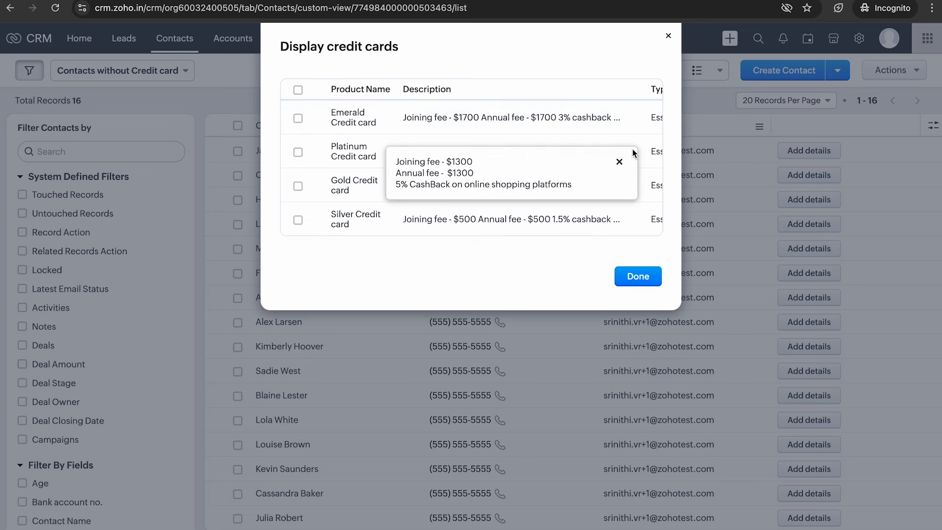
left_click(619, 162)
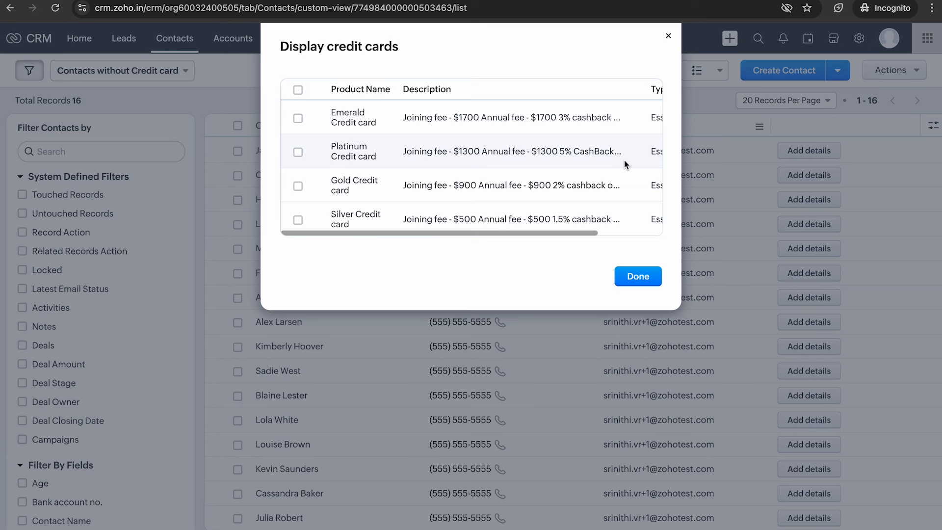
left_click(298, 186)
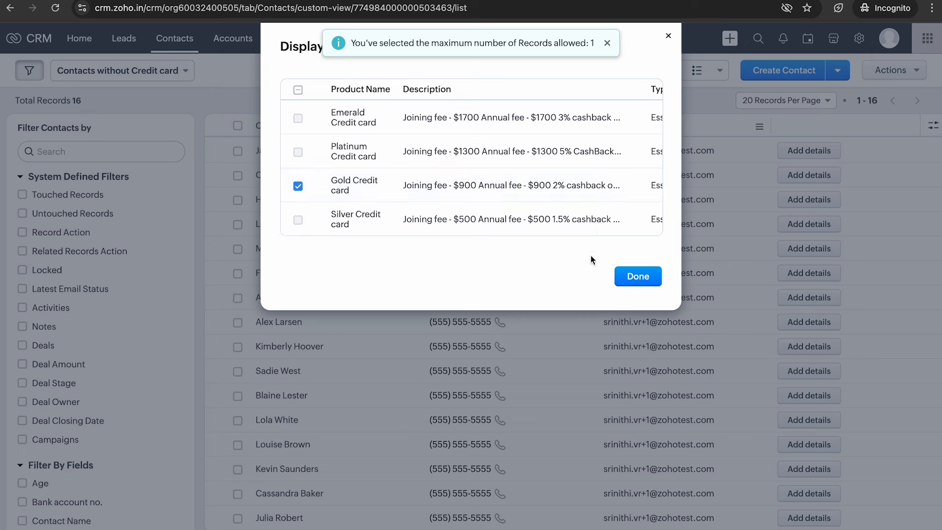
left_click(656, 280)
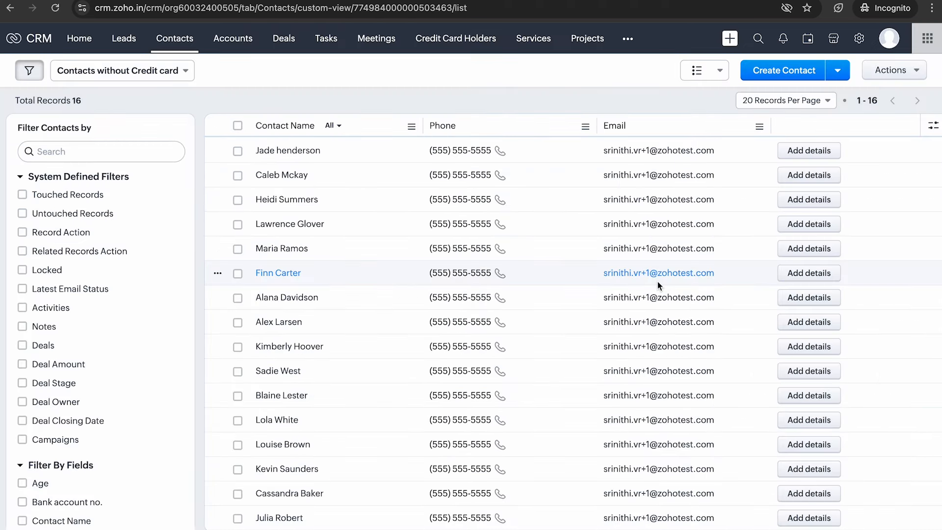
Step: Examine the newest Credit Card Holders record to check the income, card type and mailing details it holds
left_click(444, 40)
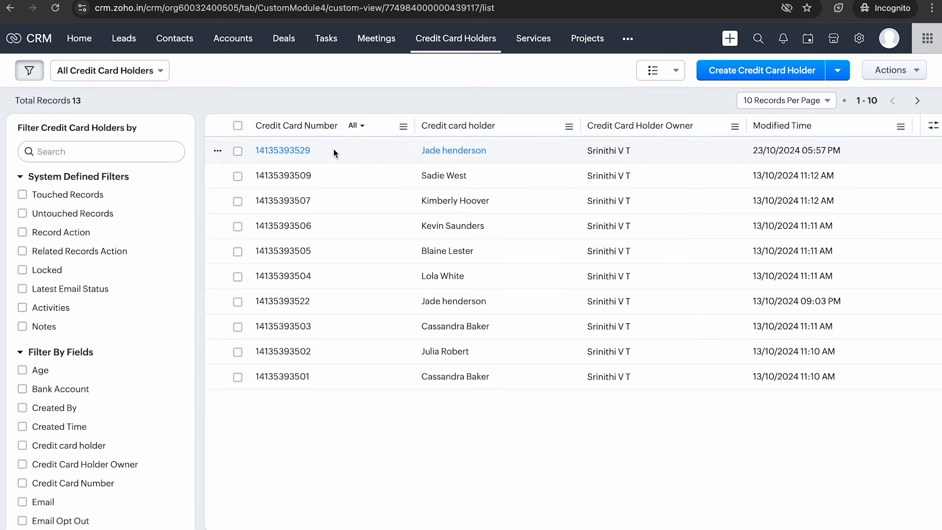
left_click(306, 151)
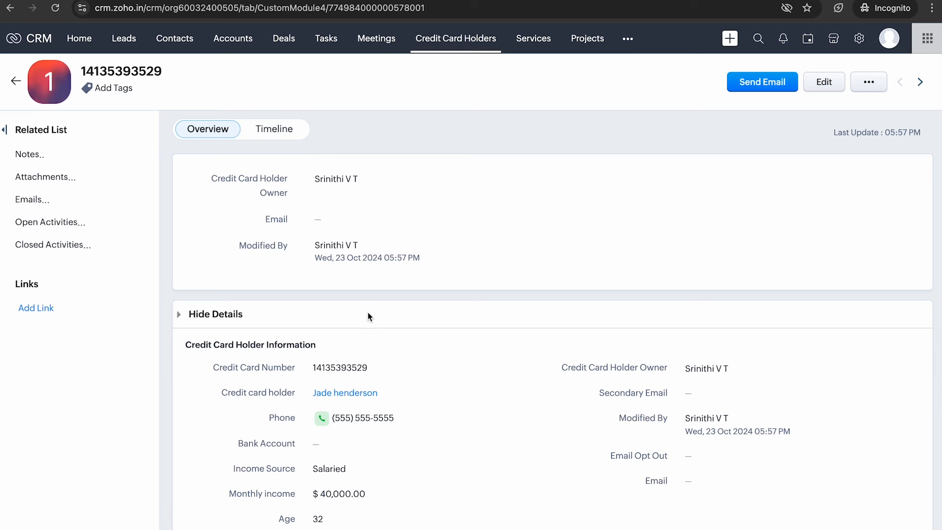
scroll(405, 401, "down", 3)
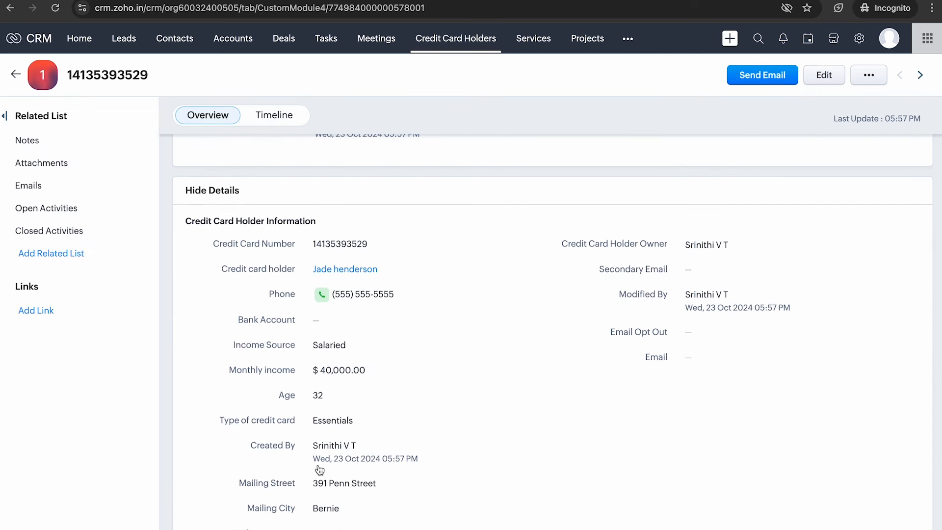
scroll(319, 470, "down", 2)
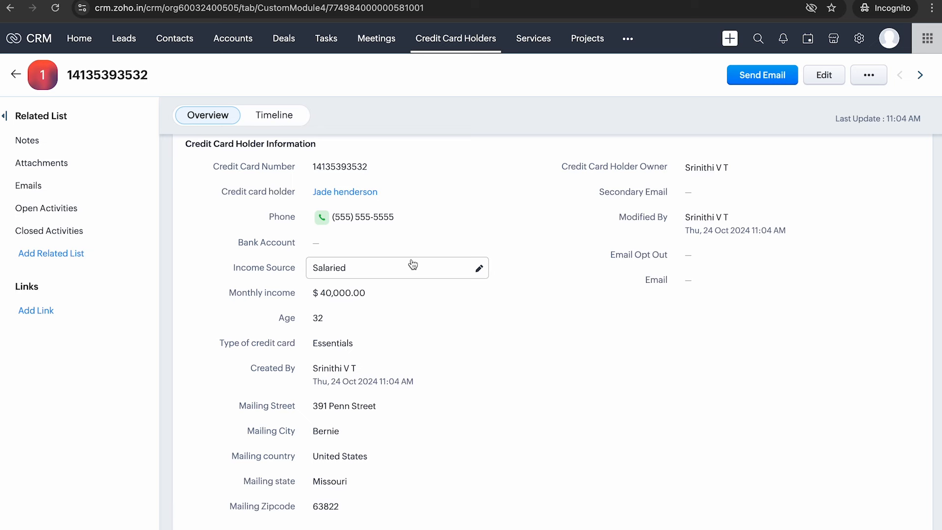
Step: Create a new kiosk named "Credit cards" in Kiosk Studio
left_click(859, 43)
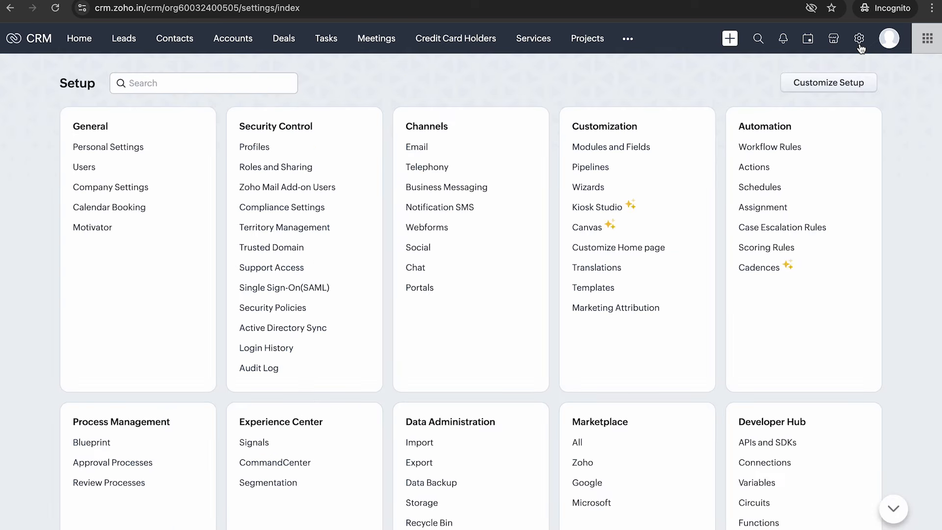
left_click(607, 206)
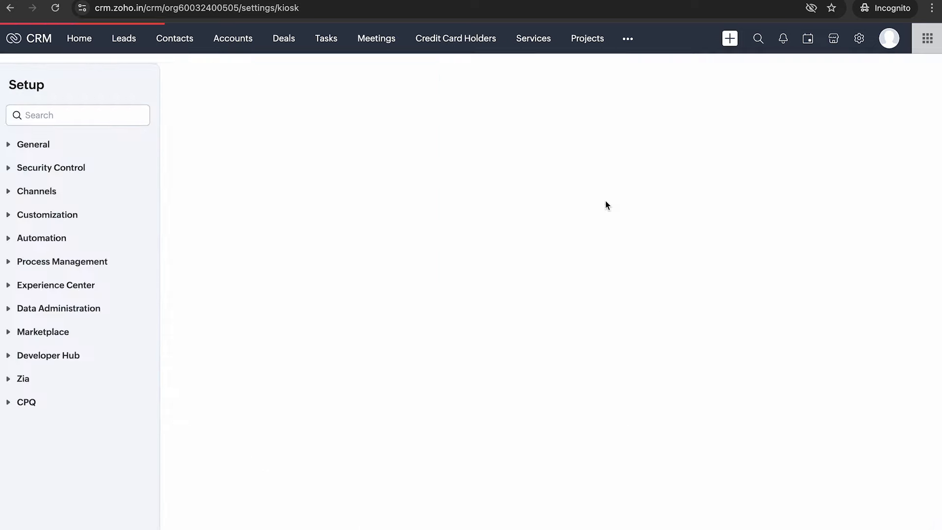
left_click(861, 160)
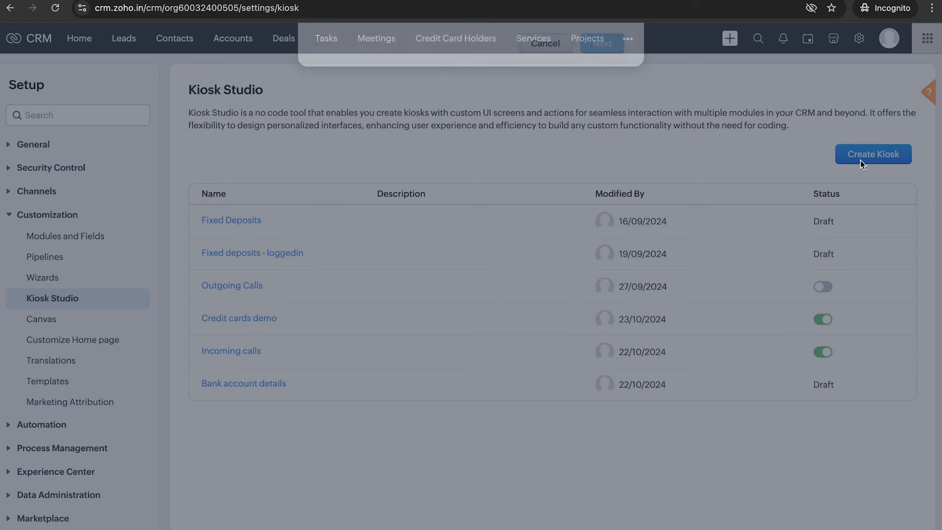
type("Credit")
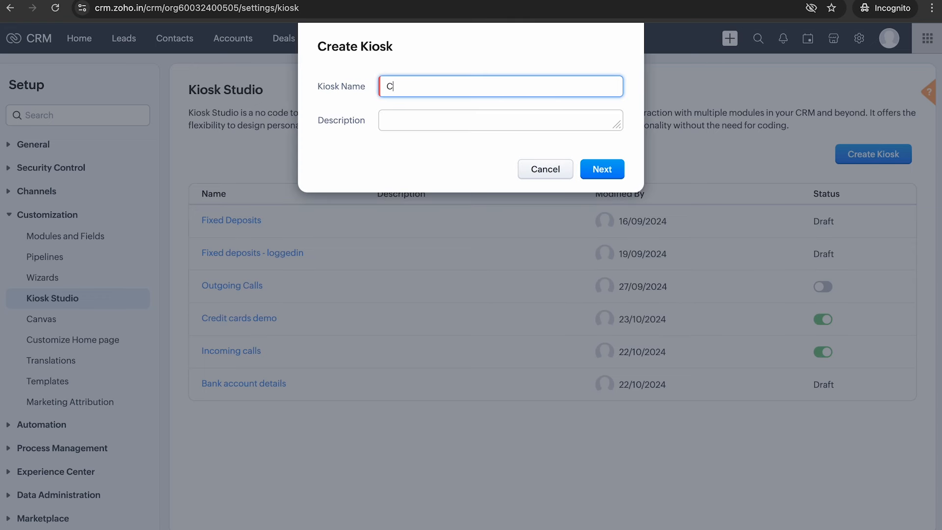
type(" cards")
left_click(608, 162)
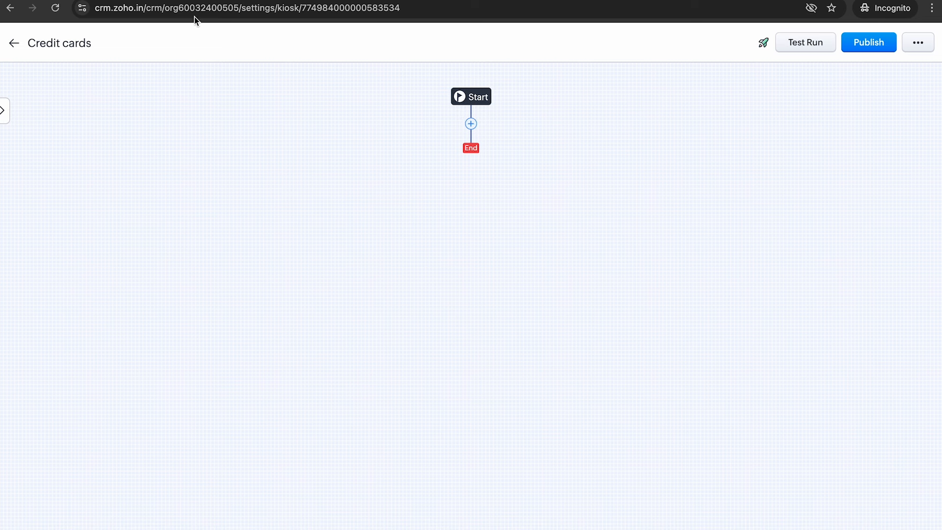
Step: Set the kiosk's CurrentRecord module to Contacts and save it
left_click(3, 114)
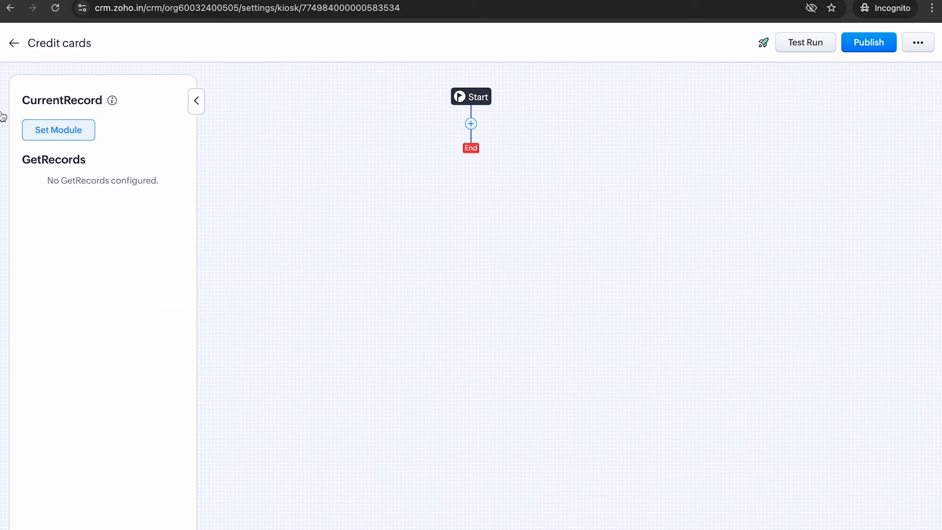
left_click(44, 128)
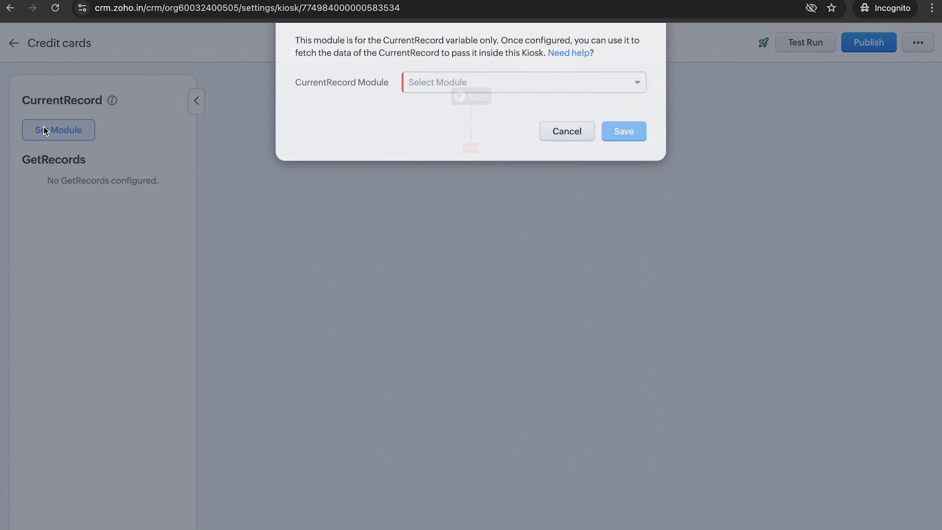
left_click(417, 119)
left_click(467, 185)
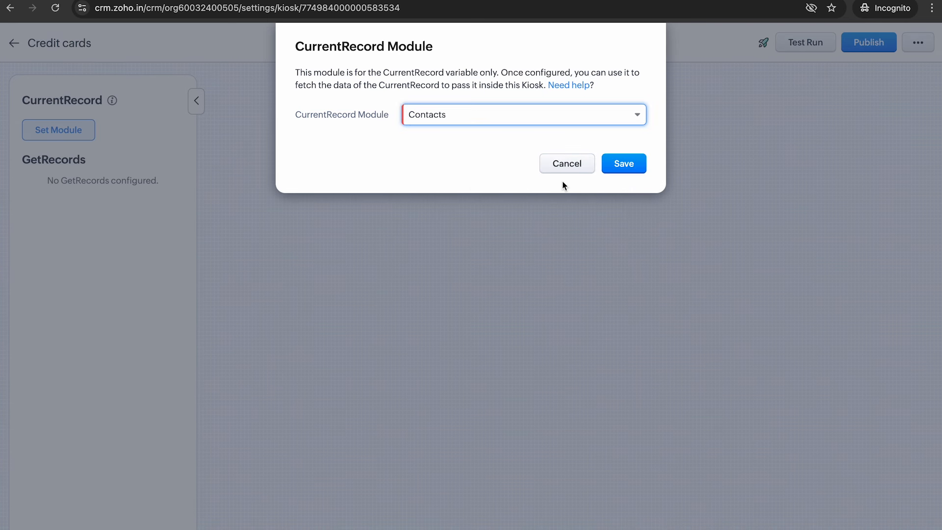
left_click(631, 166)
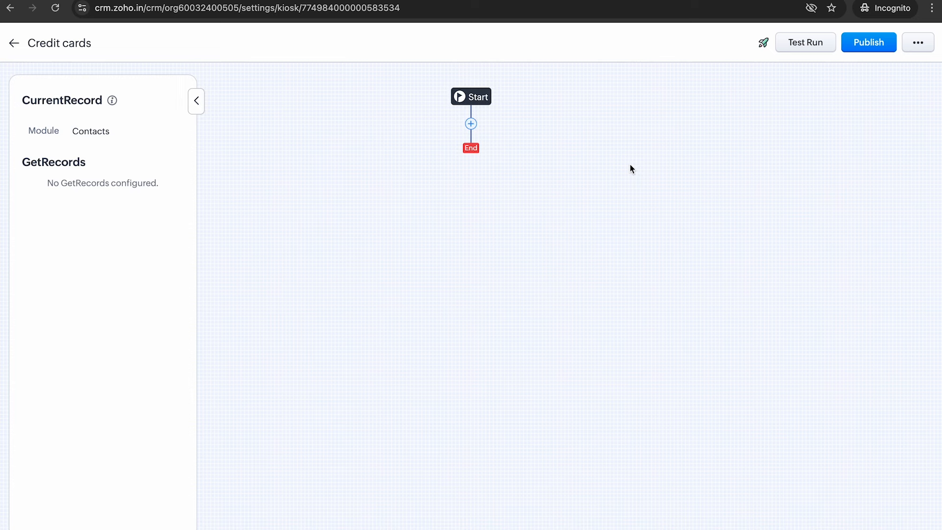
Step: Look at the contacts list in the other browser tab, and return to the Credit cards kiosk
left_click(335, 1)
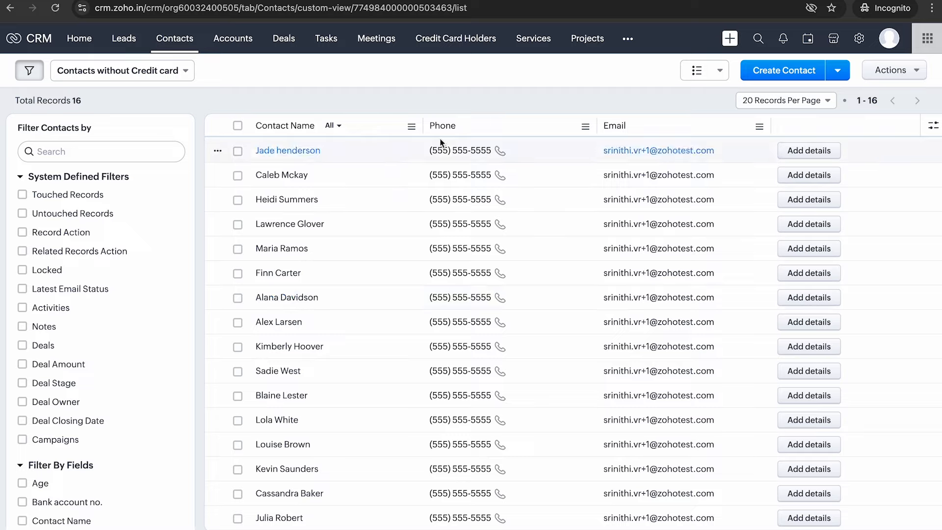
left_click(128, 1)
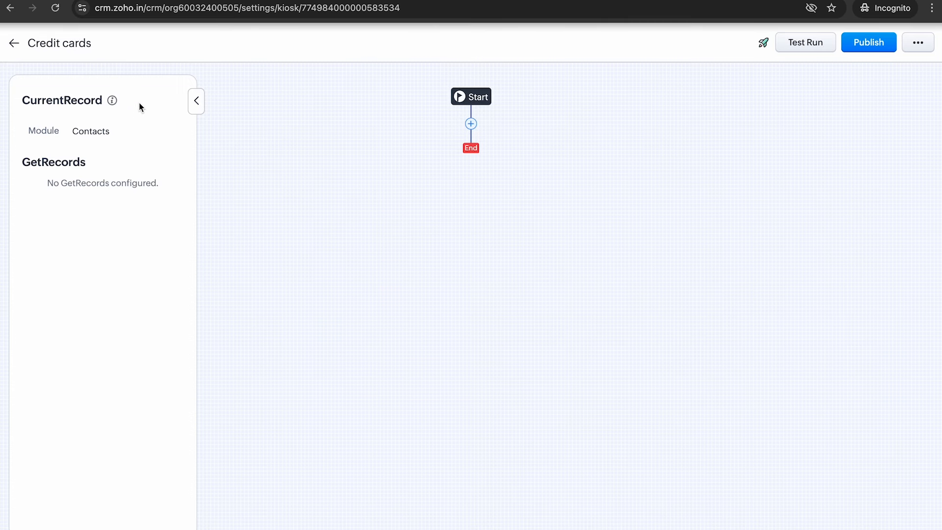
Step: Collapse the CurrentRecord details and add a Screen between Start and End in the Credit cards kiosk
left_click(197, 101)
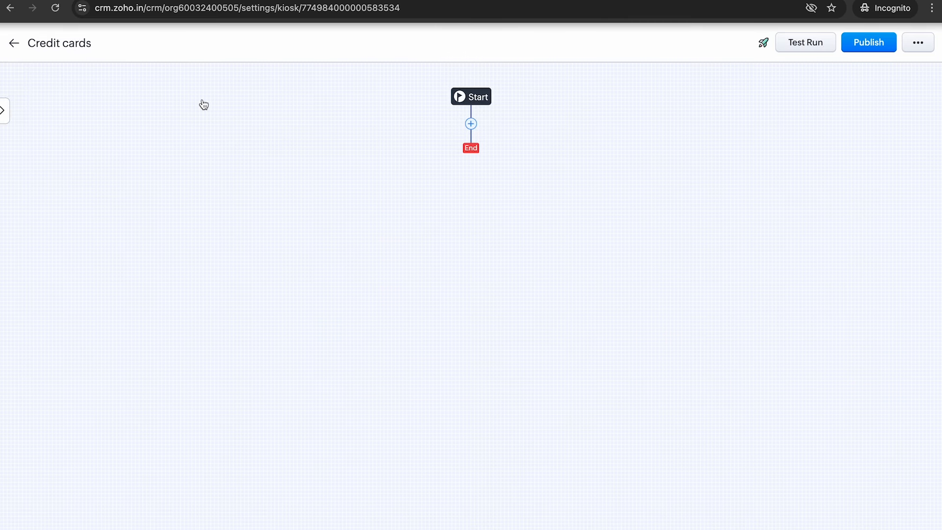
left_click(469, 128)
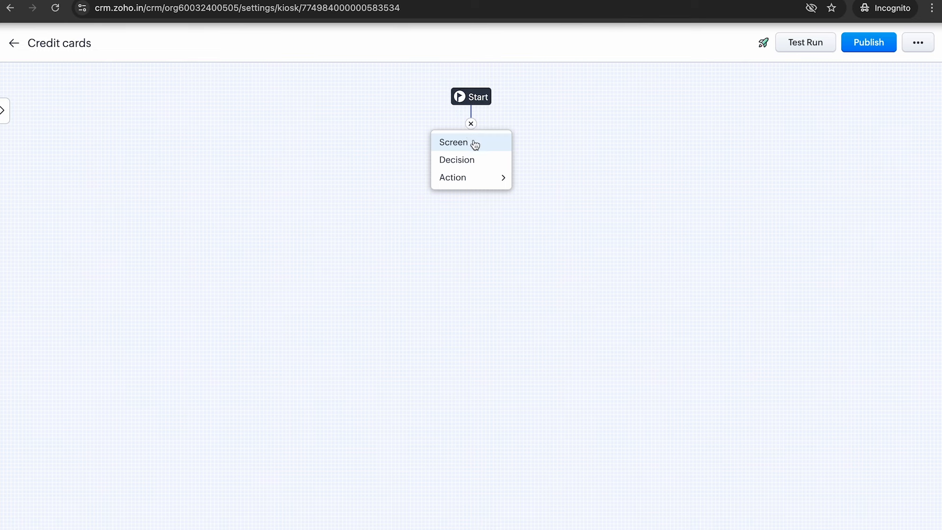
left_click(473, 143)
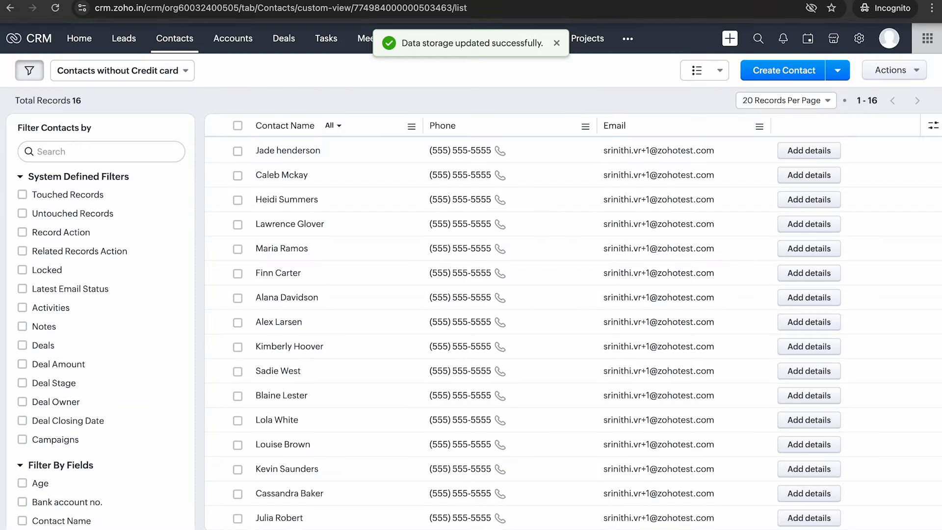
Step: Open the finished kiosk for the first contact in the contacts list, and examine the display elements and fields available for Screen 1
left_click(833, 150)
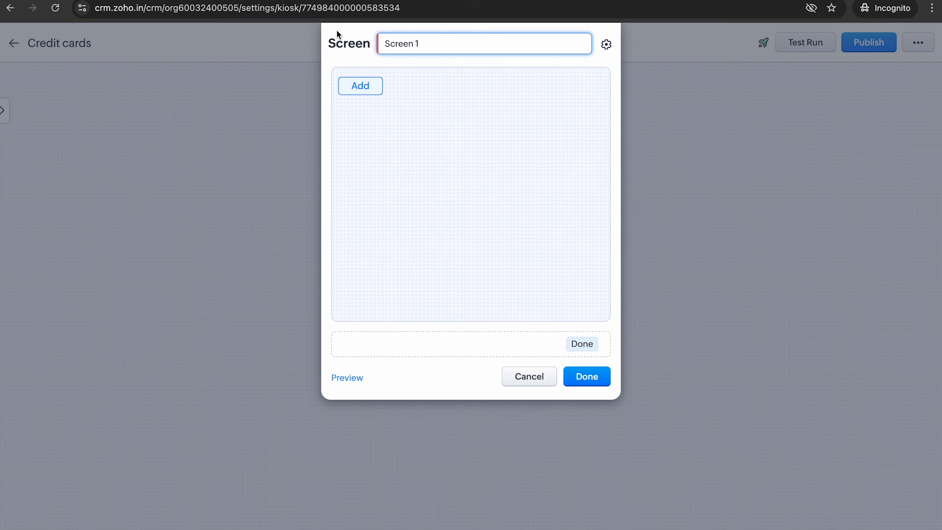
left_click(356, 86)
scroll(471, 249, "down", 5)
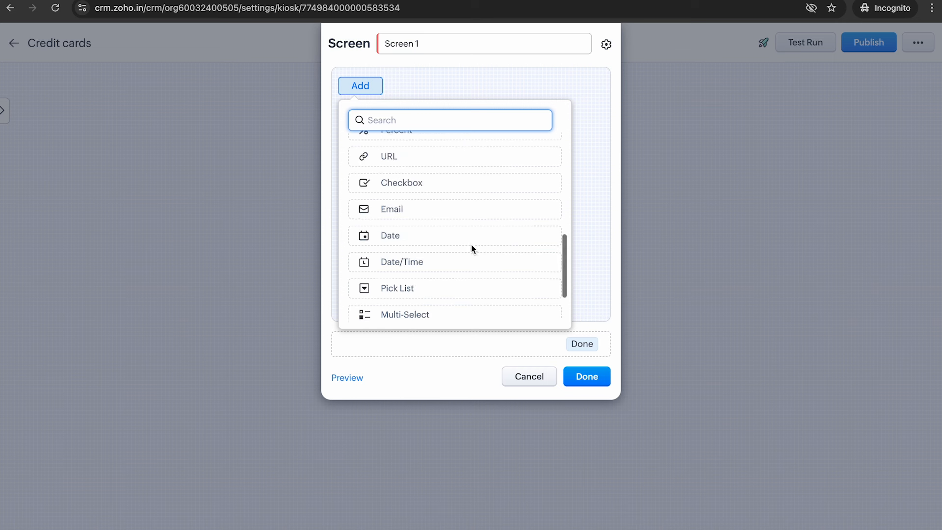
scroll(471, 248, "up", 5)
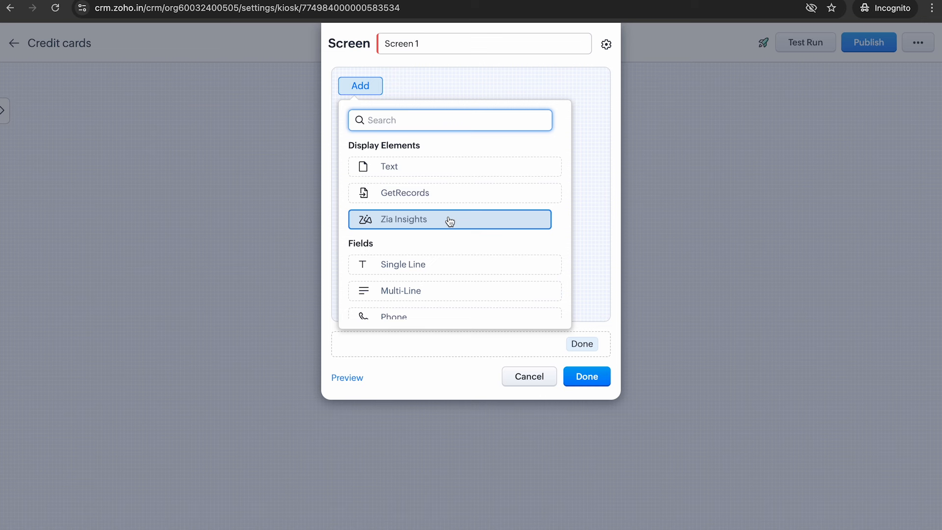
scroll(440, 253, "down", 2)
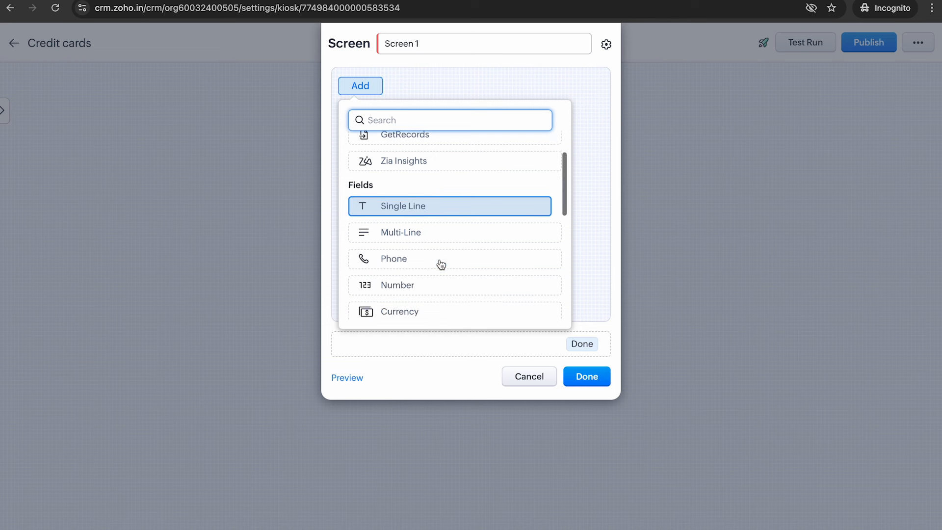
scroll(440, 239, "down", 5)
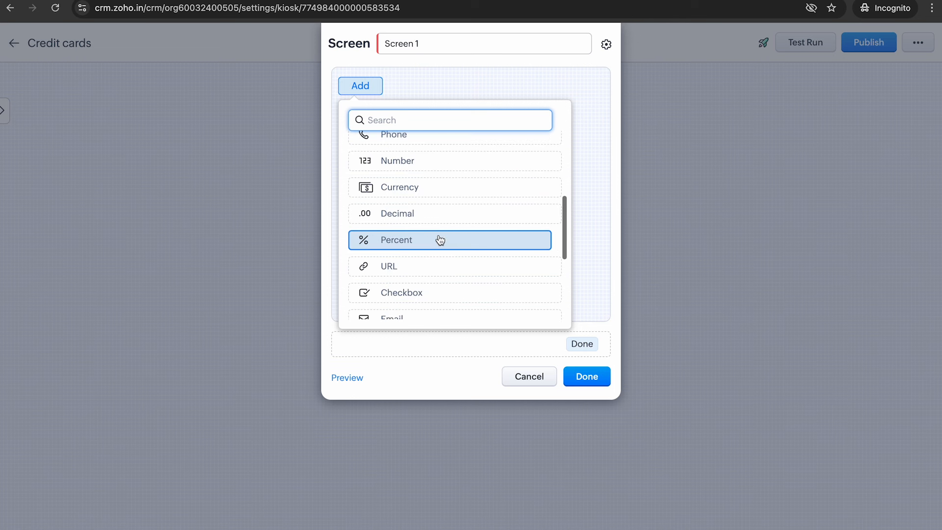
scroll(440, 239, "down", 1)
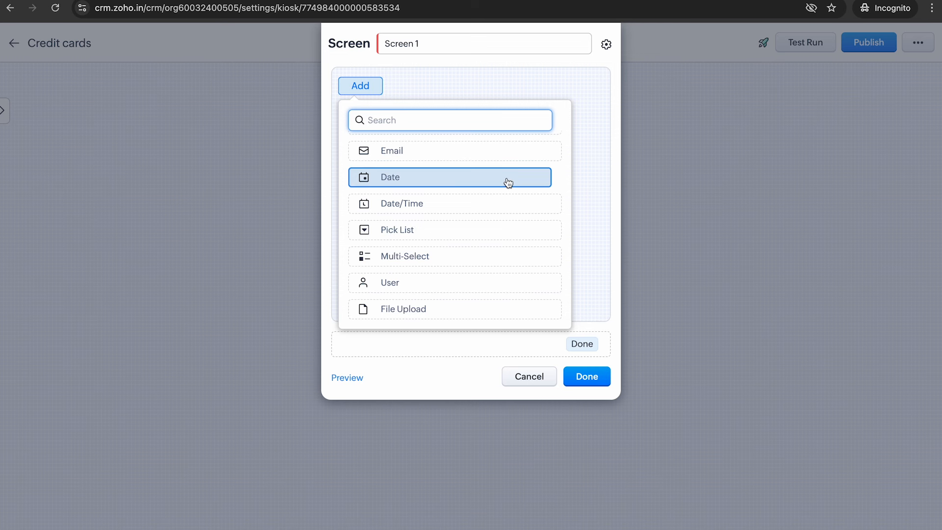
left_click(577, 189)
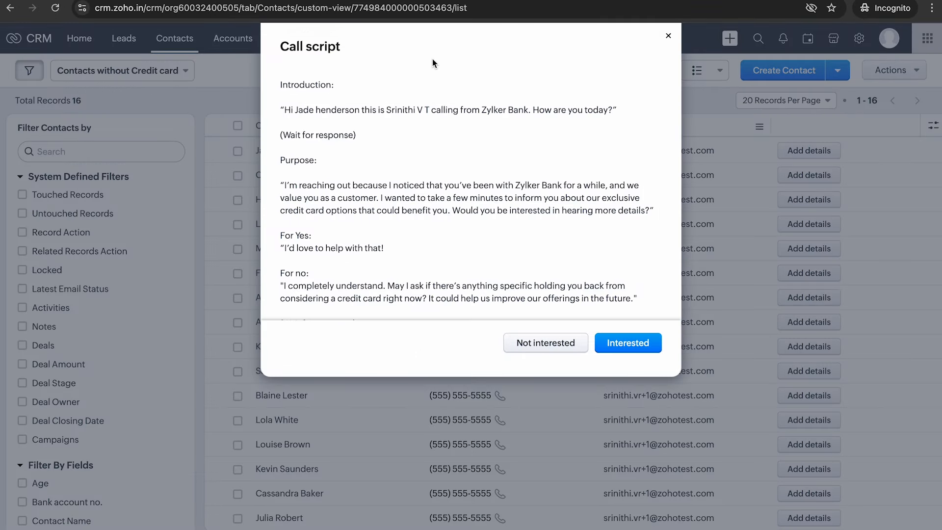
Step: Read the finished kiosk's call script for the first contact, and compare its greeting with the third contact's call script
scroll(485, 212, "down", 2)
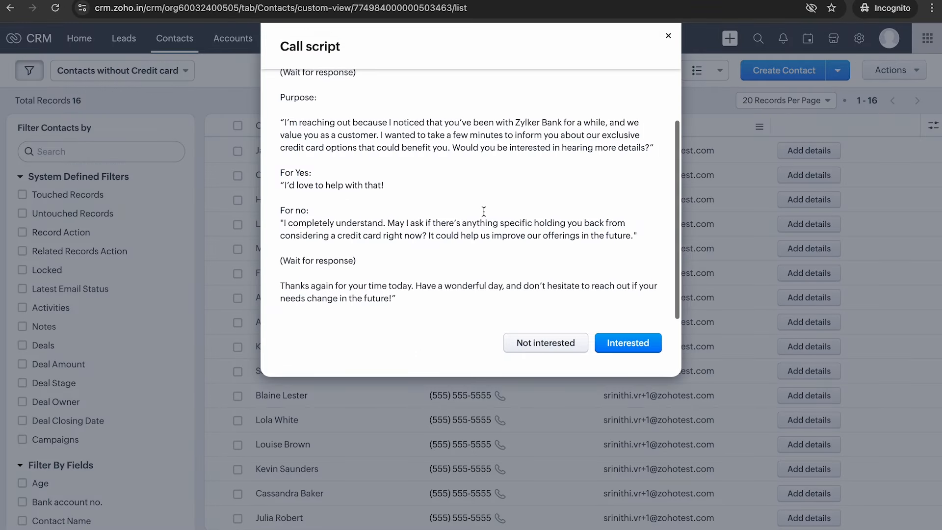
scroll(569, 170, "up", 2)
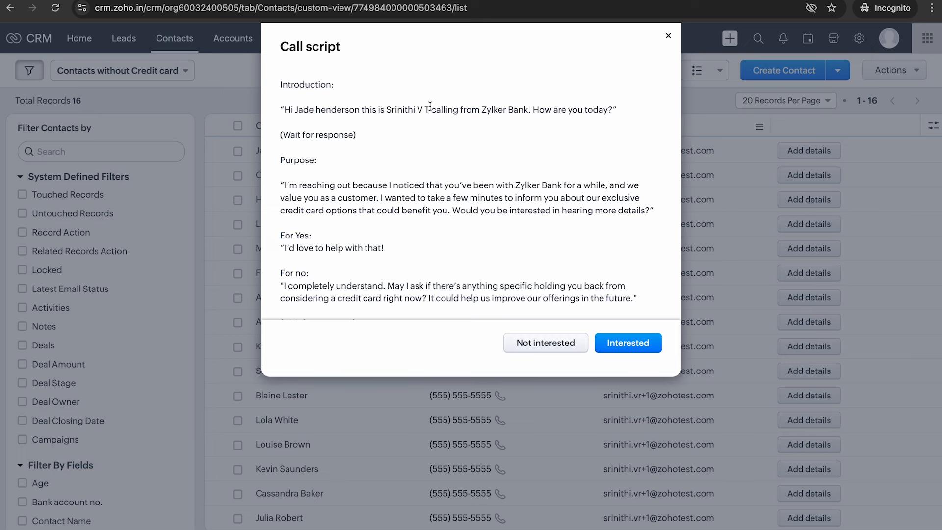
left_click(669, 36)
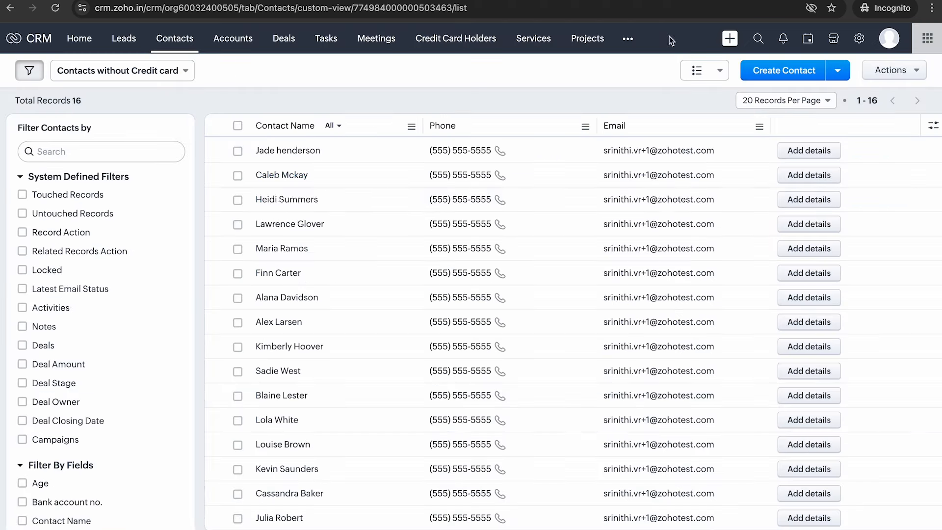
left_click(802, 201)
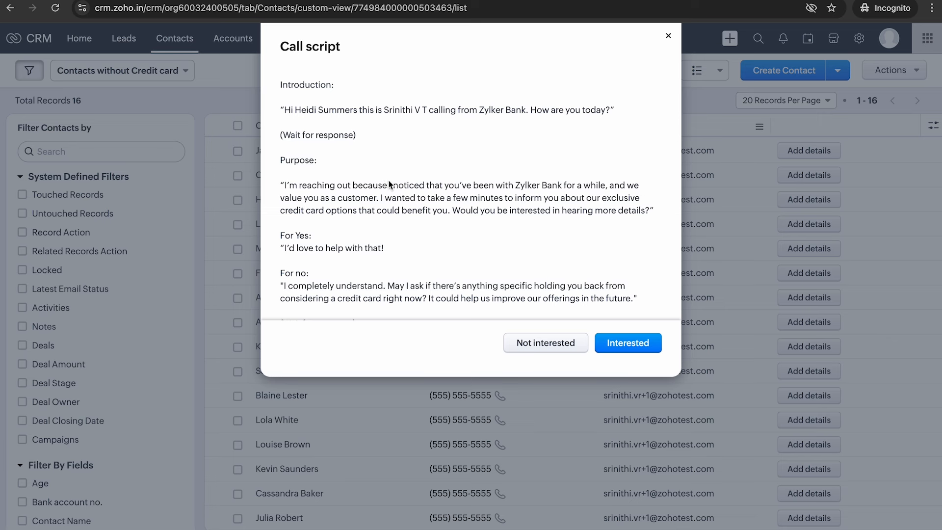
scroll(427, 224, "down", 2)
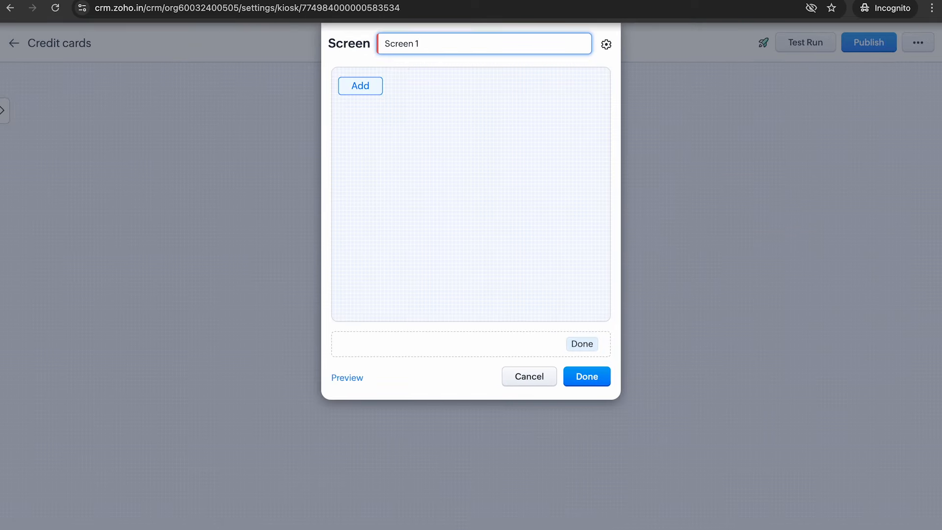
Step: Rename Screen 1 as "Call script"
key("BackSpace")
key("BackSpace")
key("BackSpace")
key("BackSpace")
key("BackSpace")
key("BackSpace")
key("BackSpace")
key("BackSpace")
type("Call script")
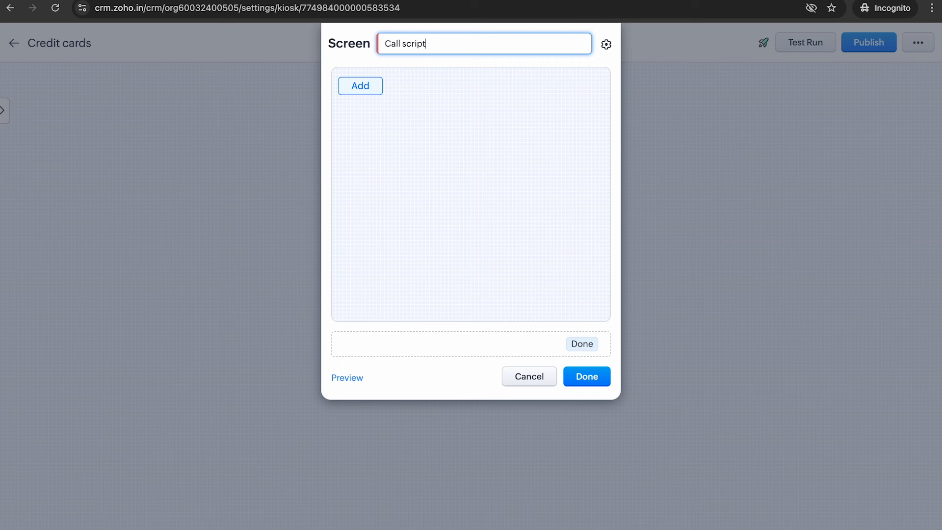
Step: Add a Text display element to the Call script screen and enlarge its text box
left_click(361, 86)
left_click(398, 167)
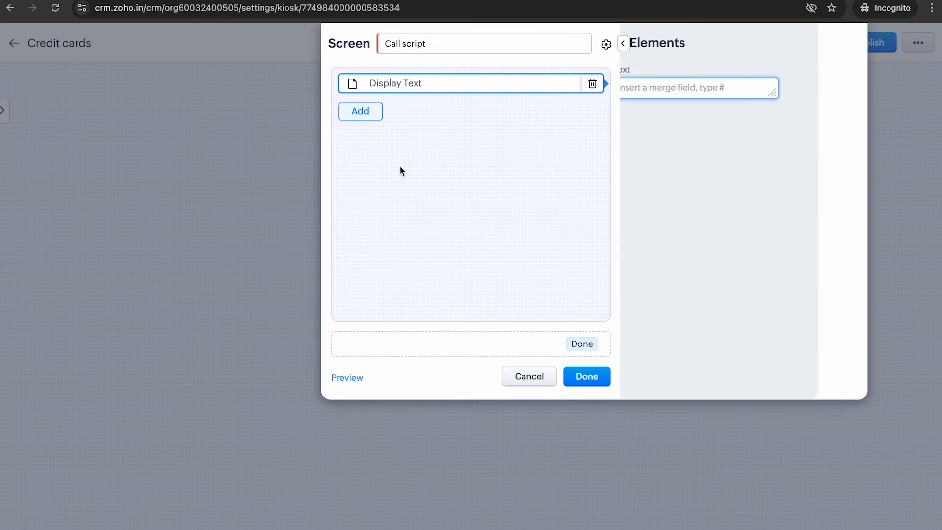
left_click_drag(703, 94, 683, 299)
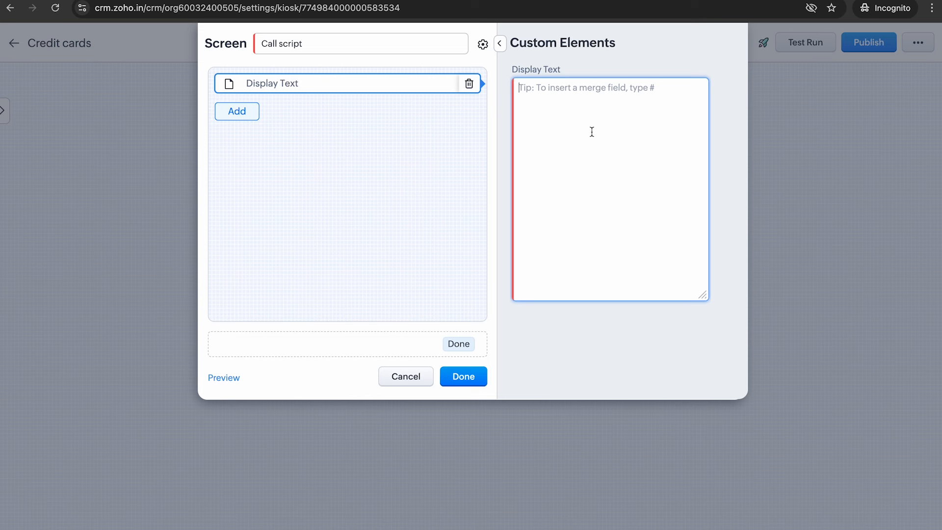
Step: Begin the display text with "Hi, " followed by the merge field Credit cards > CurrentRecord > Contact Name
type("hl")
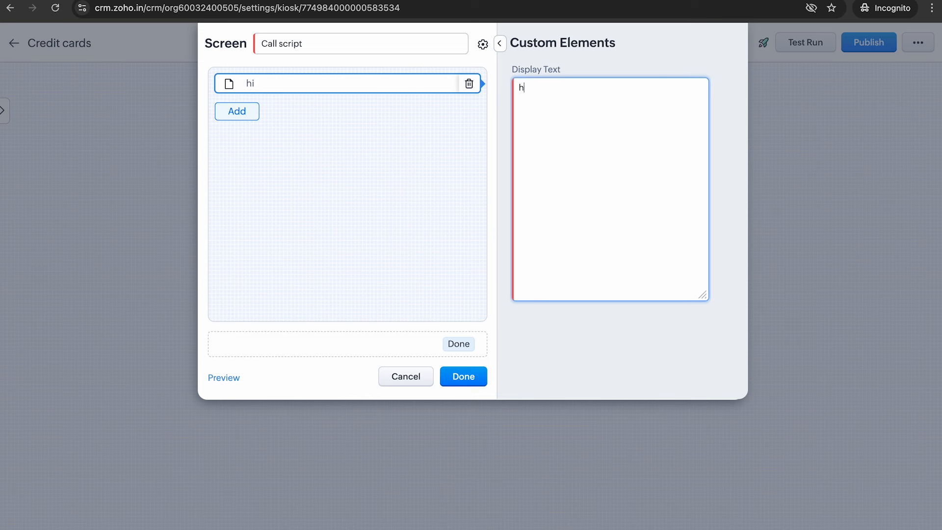
key("BackSpace")
type("Hi")
type("#")
left_click(579, 152)
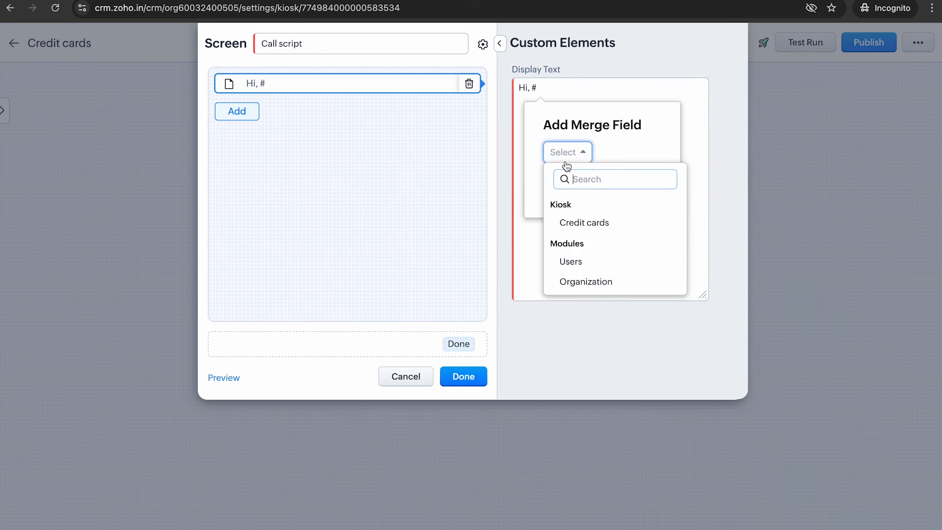
left_click(588, 224)
left_click(655, 155)
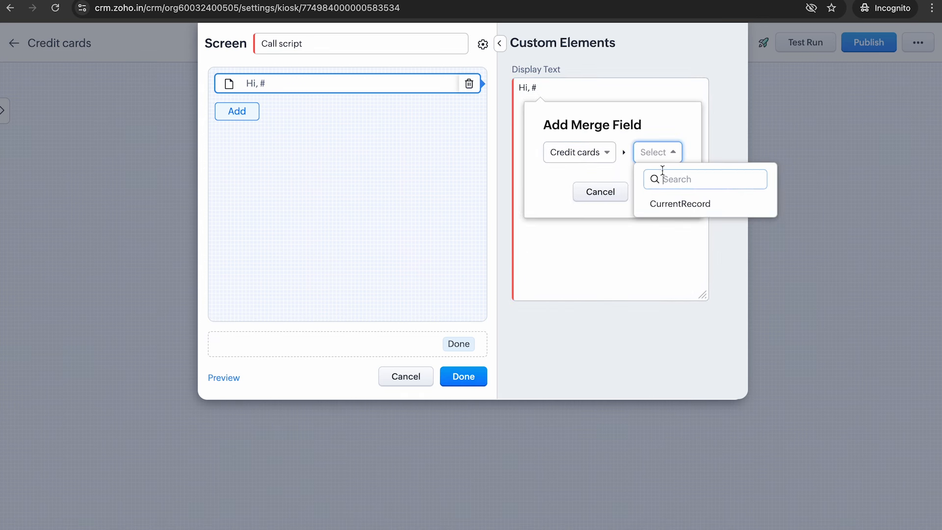
left_click(687, 207)
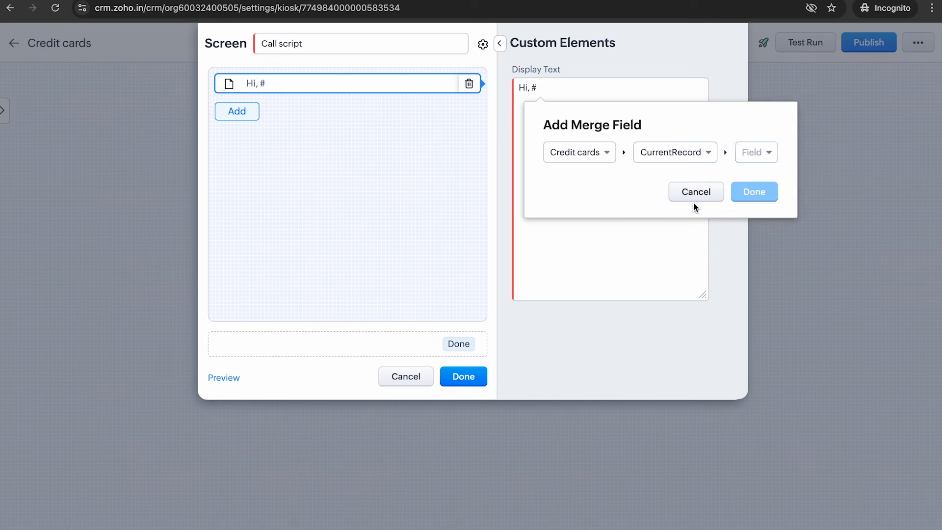
left_click(761, 153)
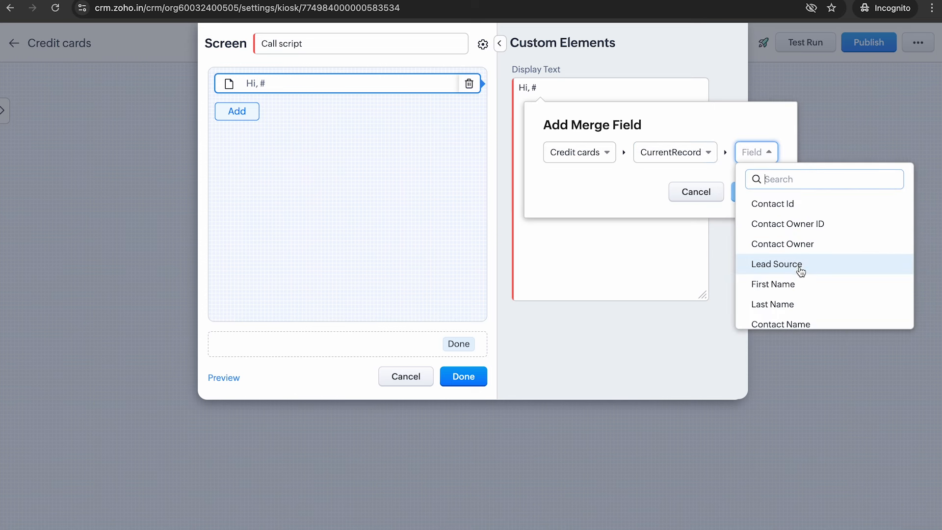
scroll(799, 269, "down", 1)
left_click(811, 294)
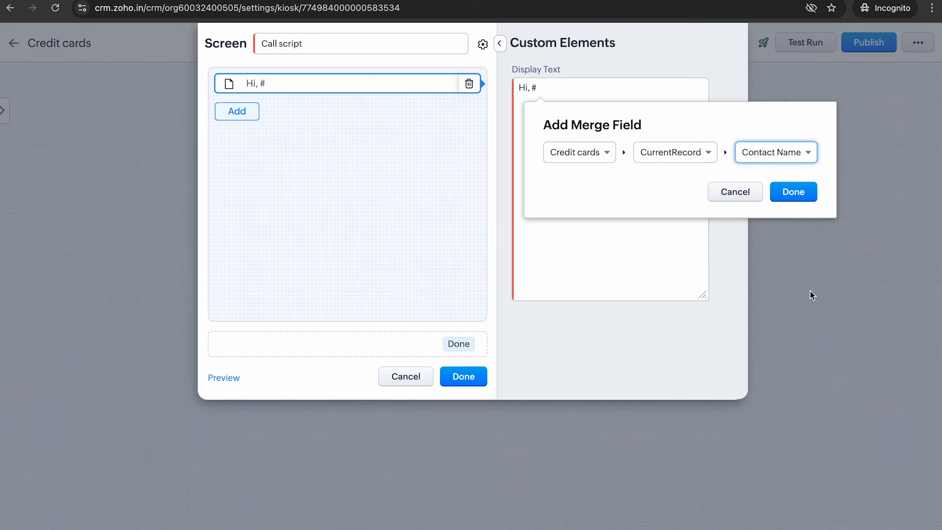
left_click(794, 192)
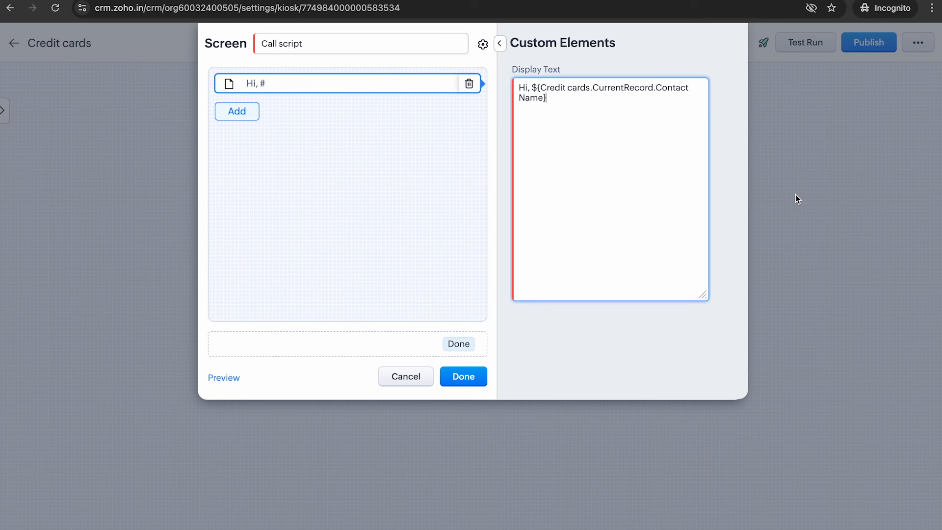
Step: Continue the greeting with "I'm" and insert the Users > First Name merge field
type("I'm")
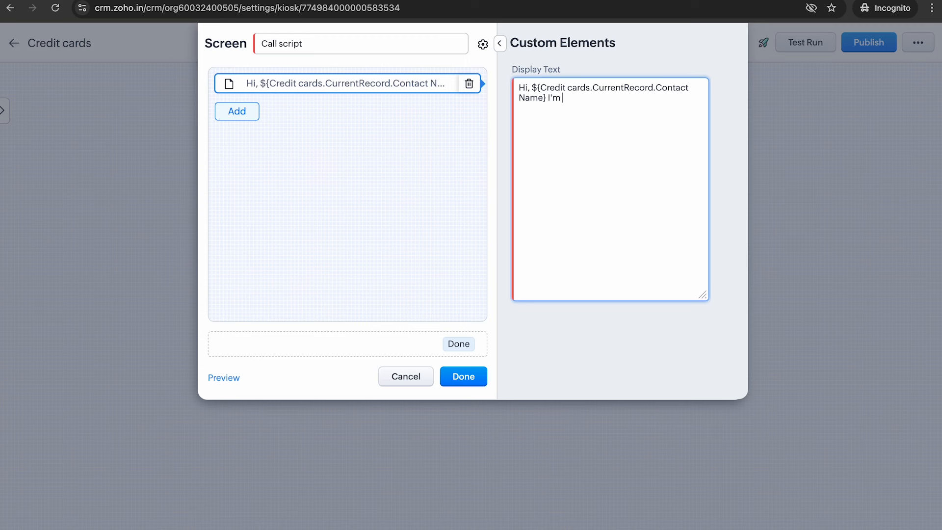
type("#")
left_click(613, 160)
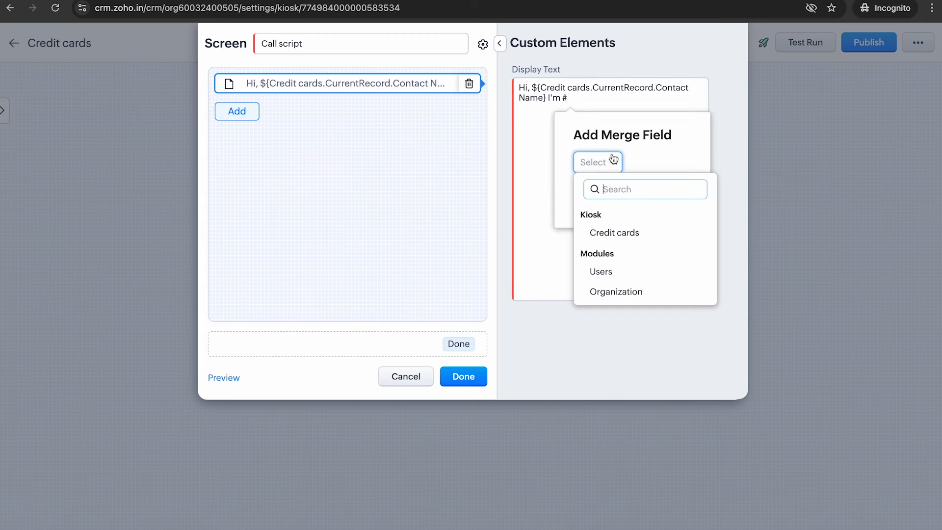
left_click(625, 271)
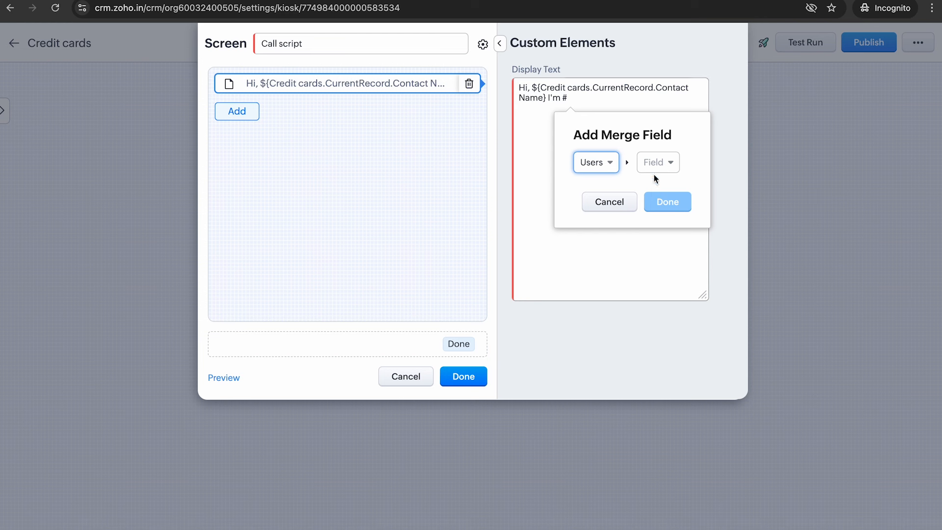
left_click(657, 162)
left_click(682, 234)
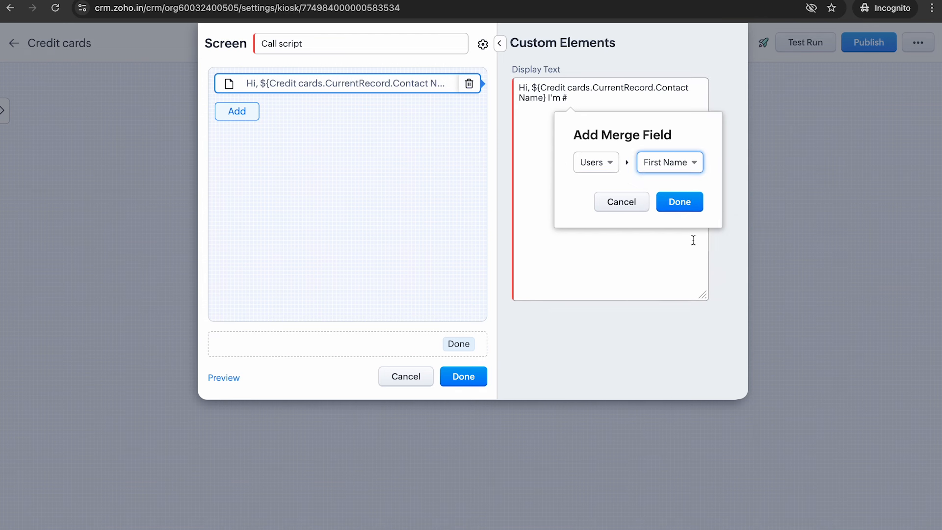
left_click(679, 202)
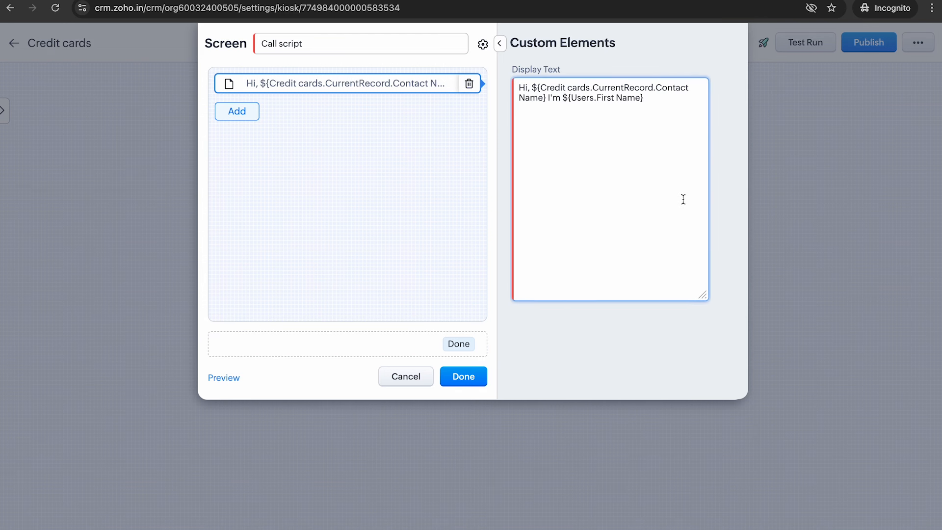
Step: Complete the greeting with "calling from Zylker Bank. How are you today?" and paste the rest of the call script below it
type("calling from Zylker Bank")
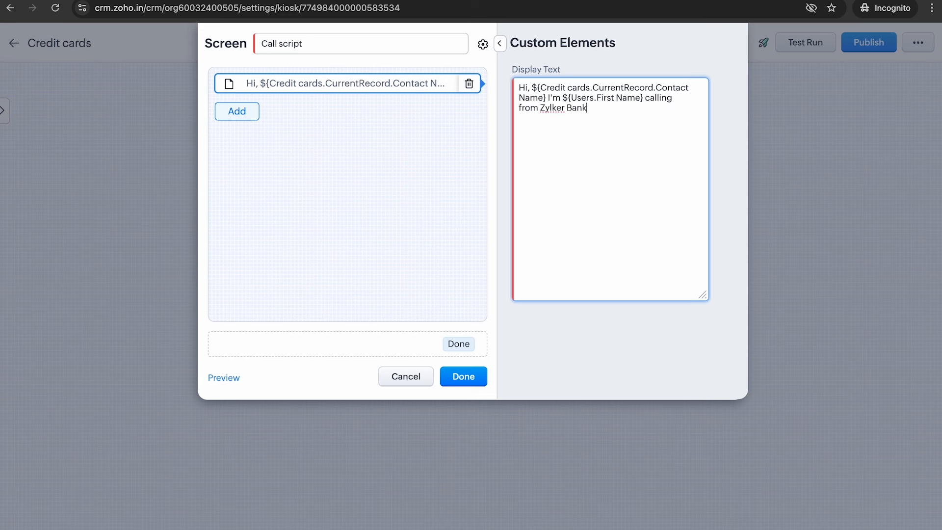
type(". How are you today?")
key("Return")
key("ctrl+v")
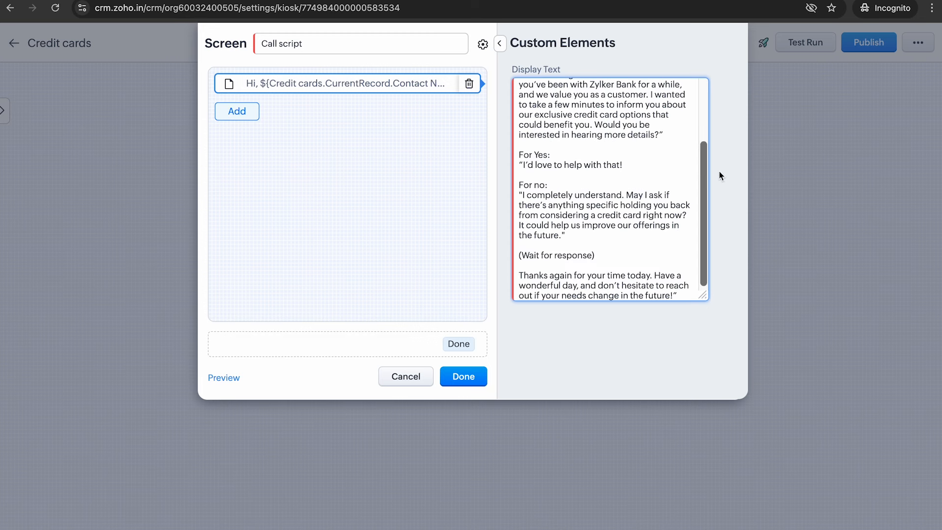
left_click(600, 331)
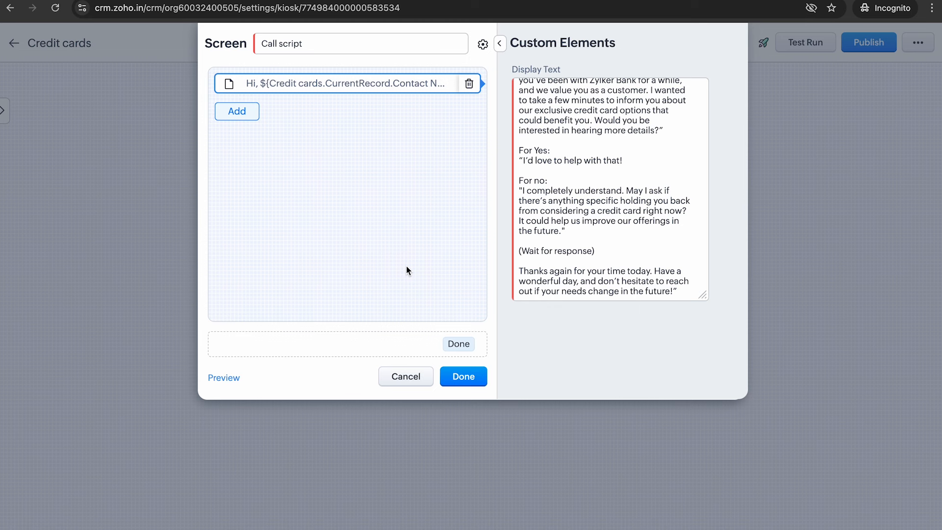
Step: Rename the Call script screen's footer button to "Interested" and keep its Primary Button style
left_click(411, 349)
left_click(631, 149)
key("BackSpace")
key("BackSpace")
key("BackSpace")
key("BackSpace")
type("Interested")
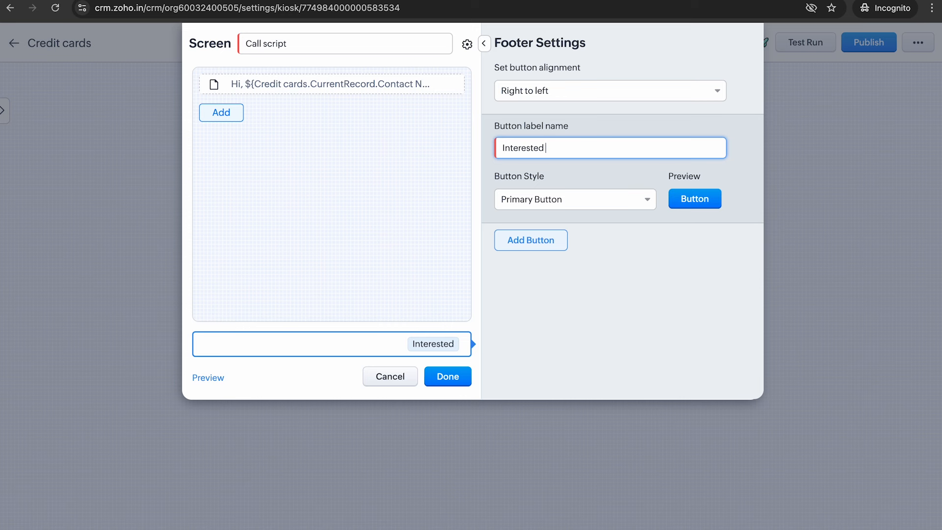
left_click(618, 201)
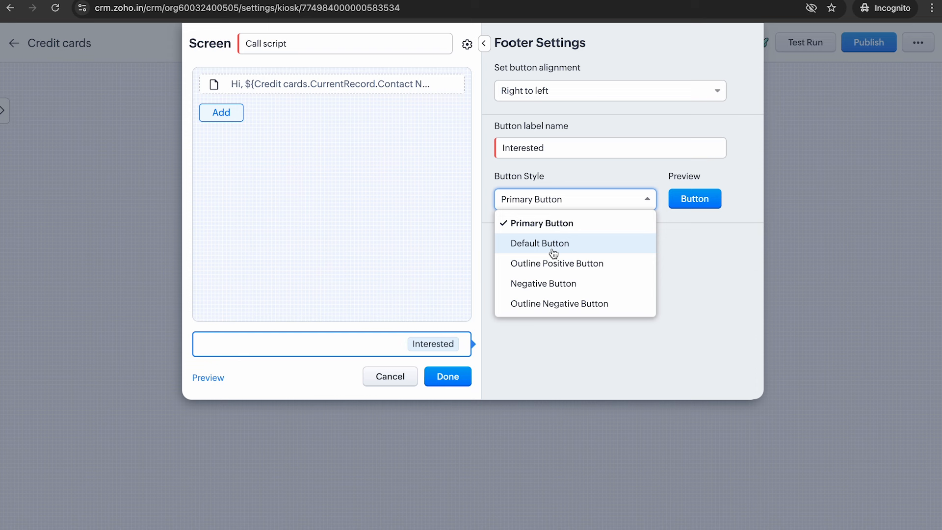
left_click(705, 267)
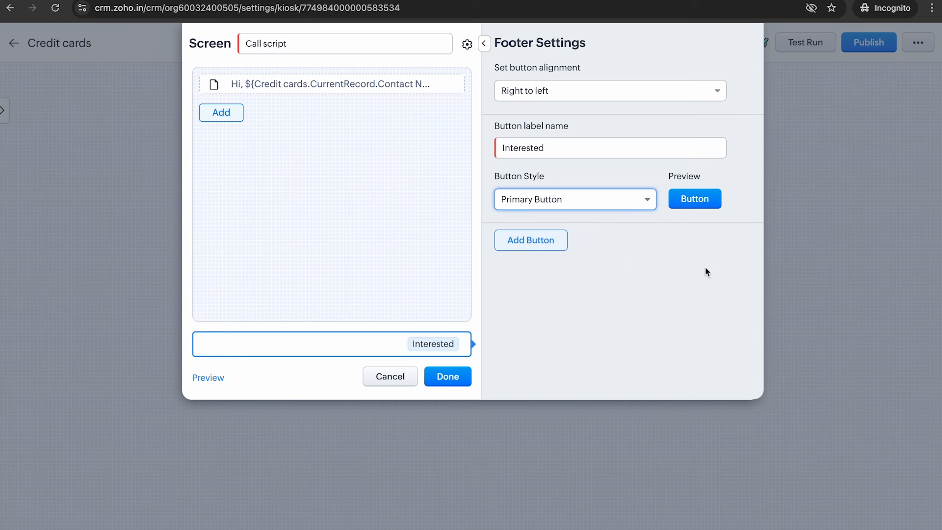
Step: Add a second footer button labelled "Not interested" with the Default Button style and save the Call script screen
left_click(546, 251)
key("BackSpace")
key("BackSpace")
key("BackSpace")
key("BackSpace")
key("BackSpace")
key("BackSpace")
key("BackSpace")
key("BackSpace")
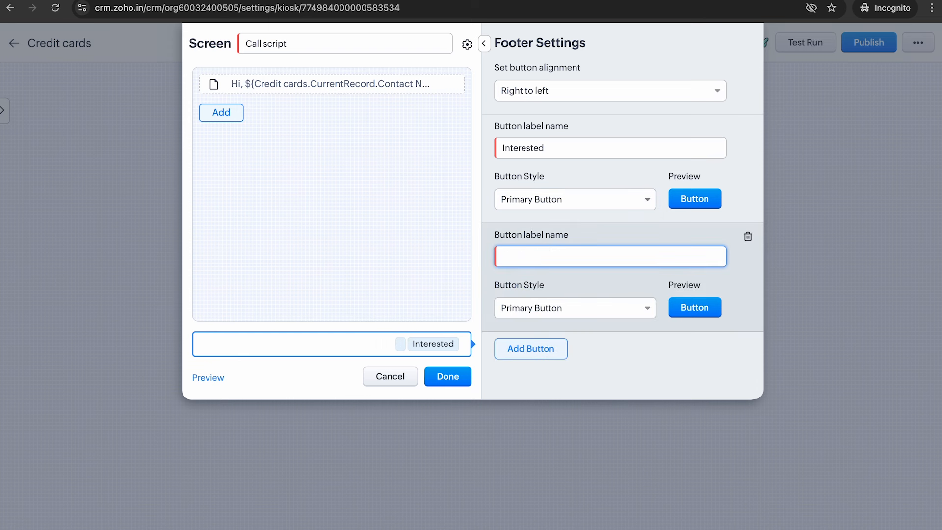
type("Not intere")
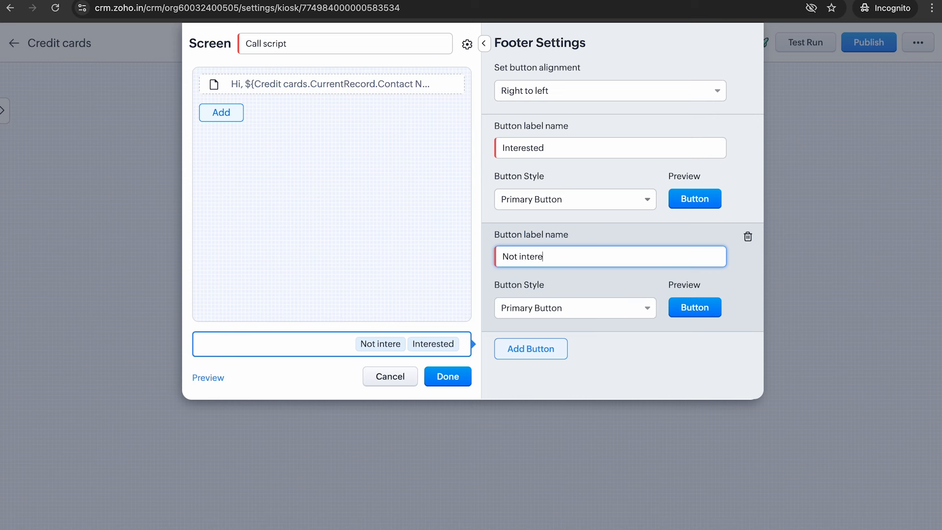
type("sted")
left_click(548, 312)
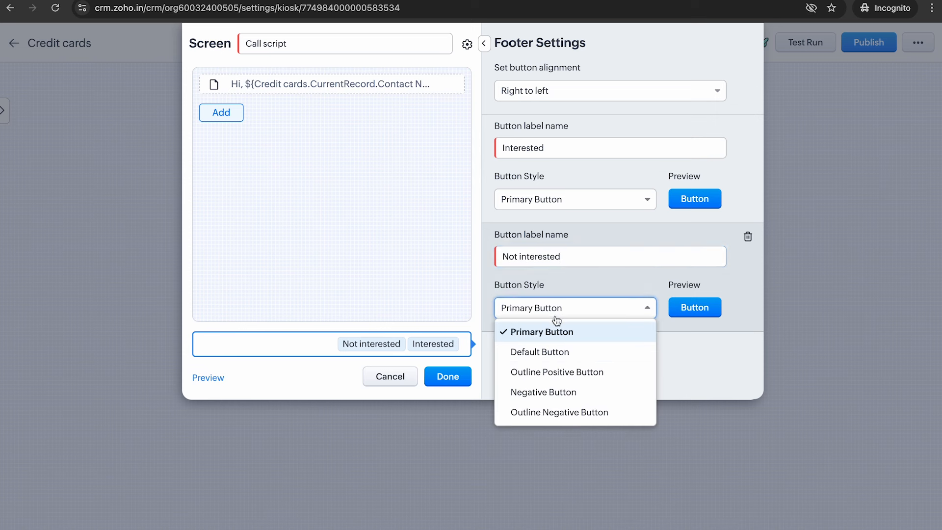
left_click(578, 353)
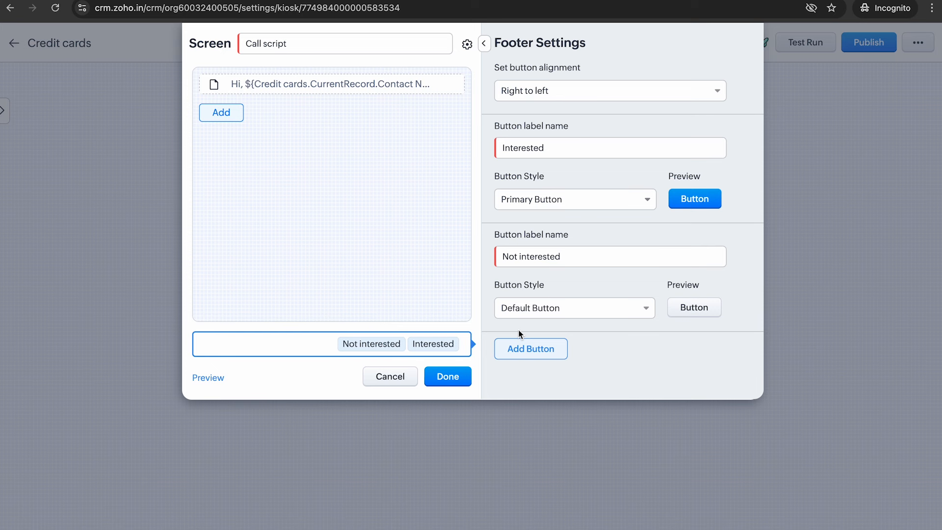
left_click(450, 376)
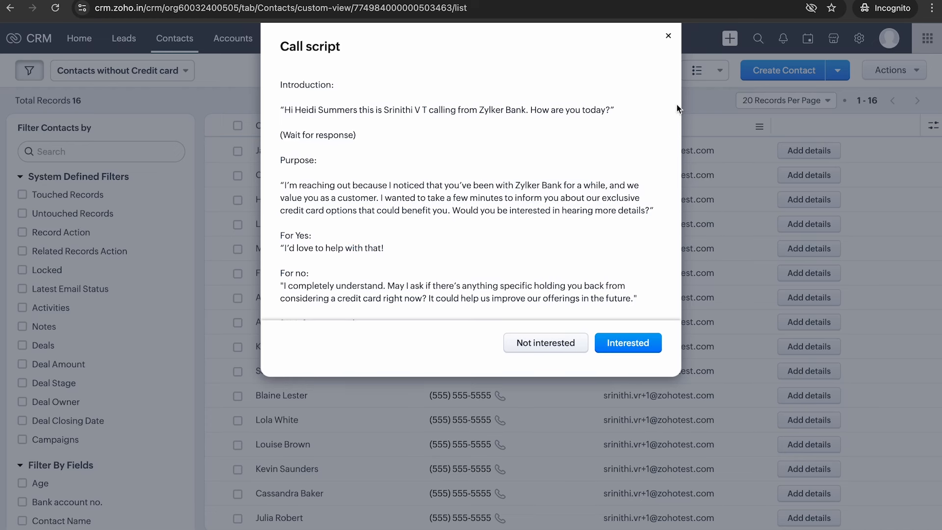
Step: In the Contacts list, close the open call script, run the kiosk for the third contact as Not interested and open that contact's record
left_click(668, 36)
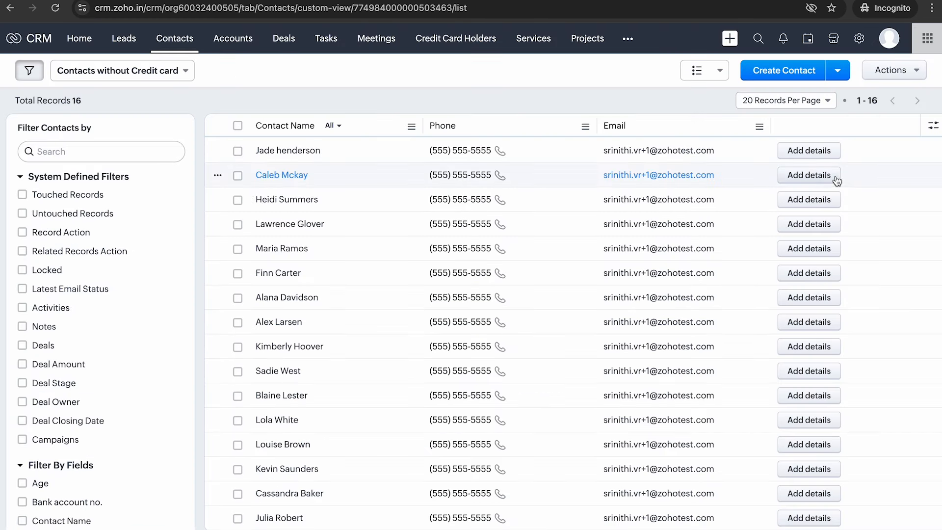
left_click(797, 205)
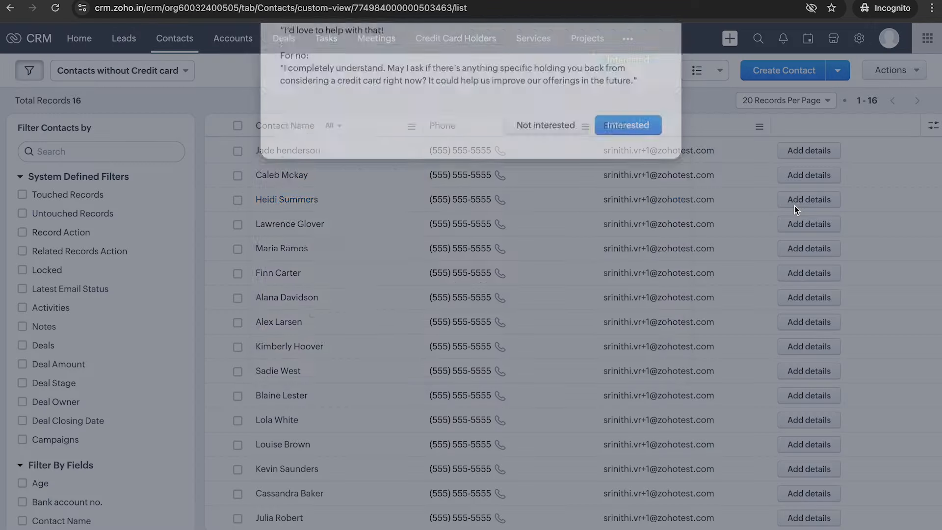
left_click(542, 342)
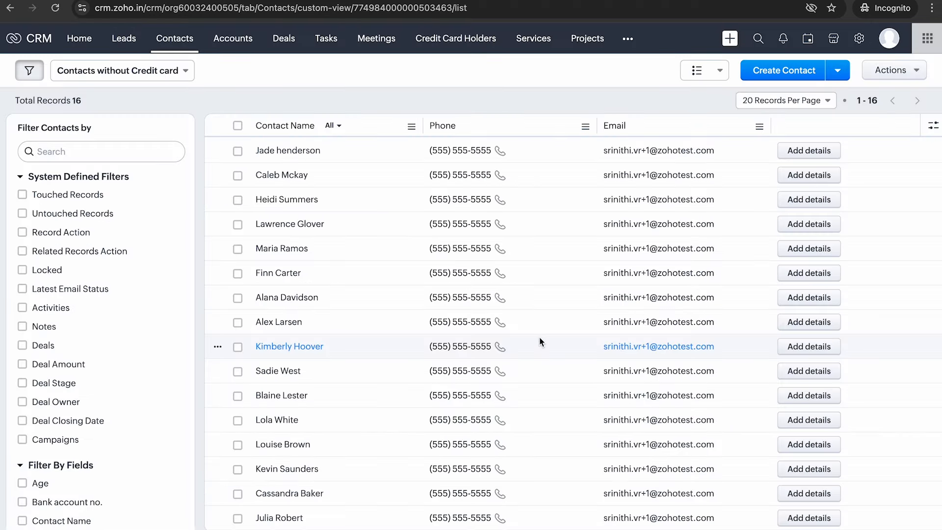
left_click(297, 199)
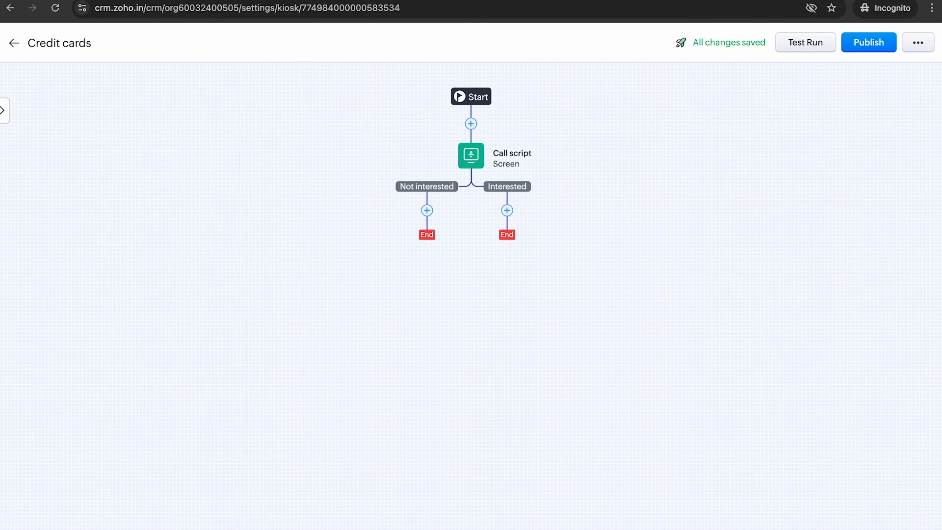
Step: Add an Add Tags action named "Not interested tag" to the Not interested branch of the Credit cards kiosk, executed for CurrentRecord - Contacts
left_click(427, 211)
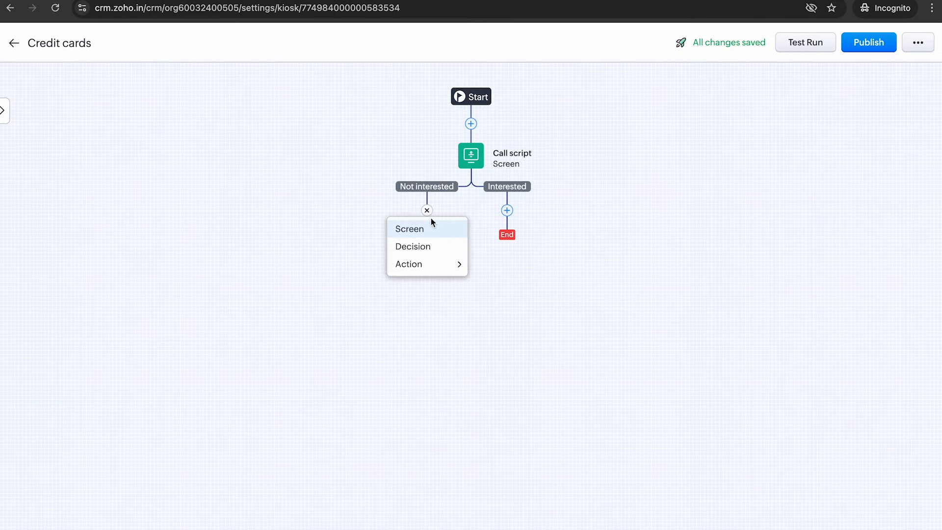
mouse_move(433, 266)
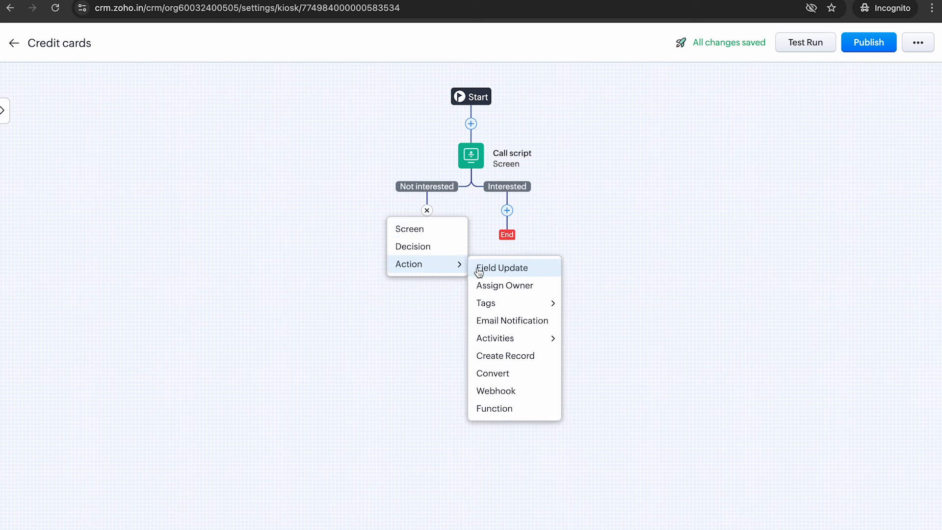
mouse_move(519, 339)
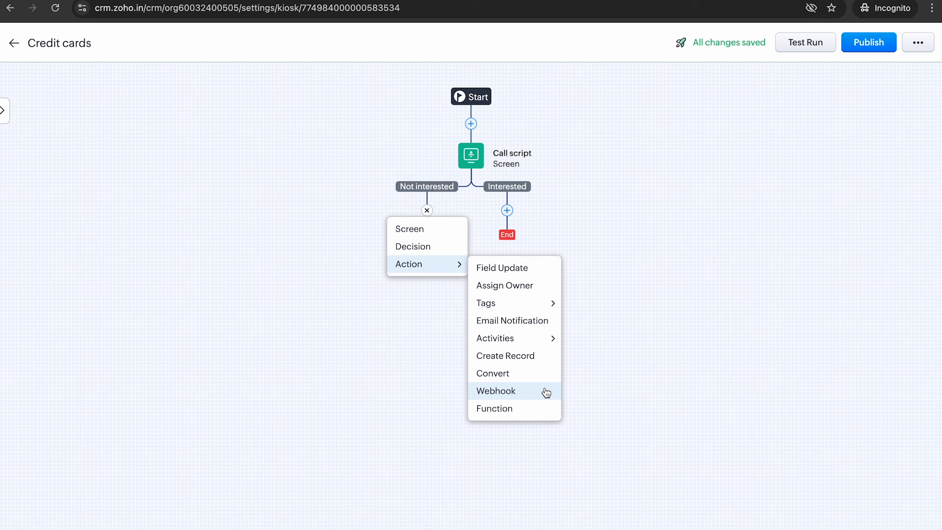
mouse_move(519, 308)
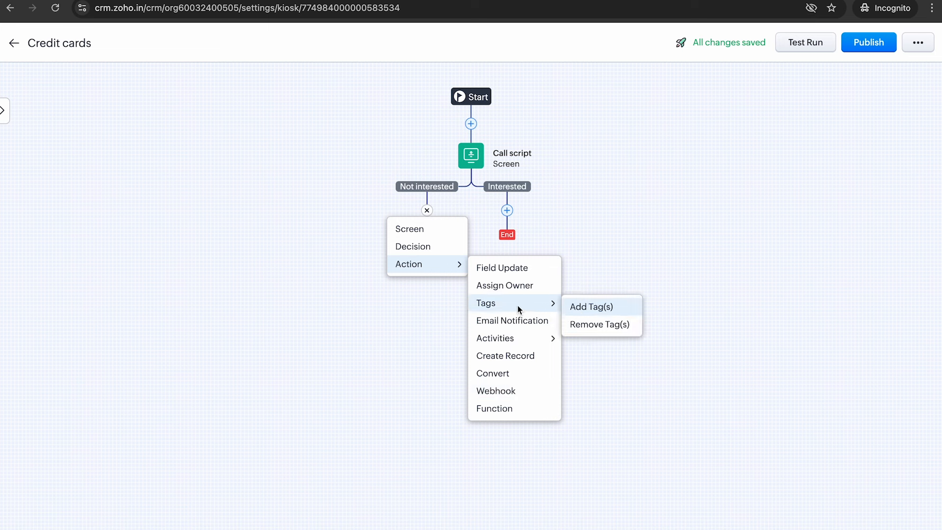
left_click(571, 311)
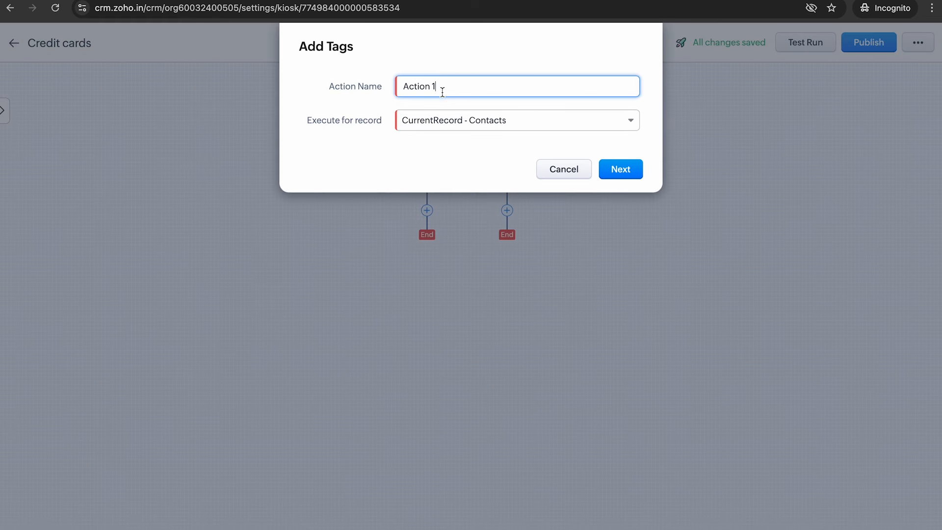
key("BackSpace")
key("BackSpace")
key("BackSpace")
key("BackSpace")
key("BackSpace")
key("BackSpace")
key("BackSpace")
type("Not interested tag")
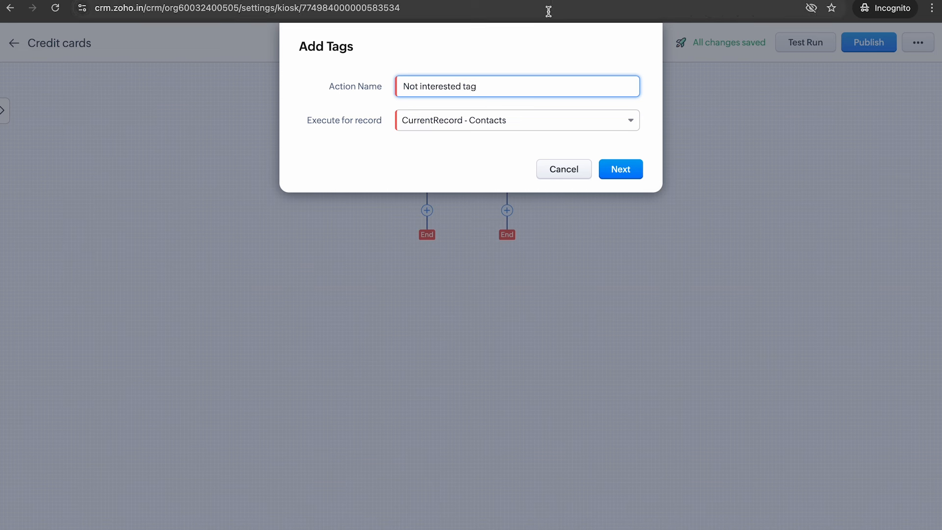
left_click(620, 173)
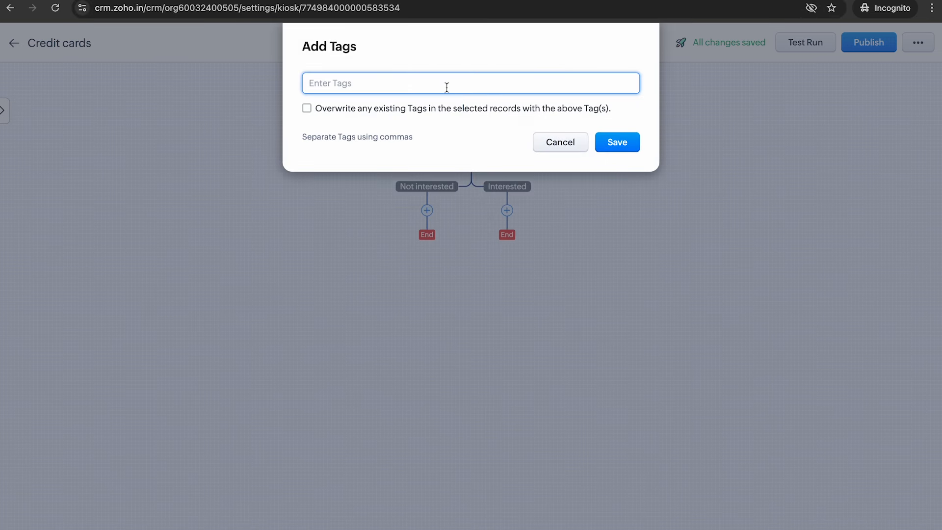
Step: Assign the existing "Not interested" tag to the action and save it
type("Not")
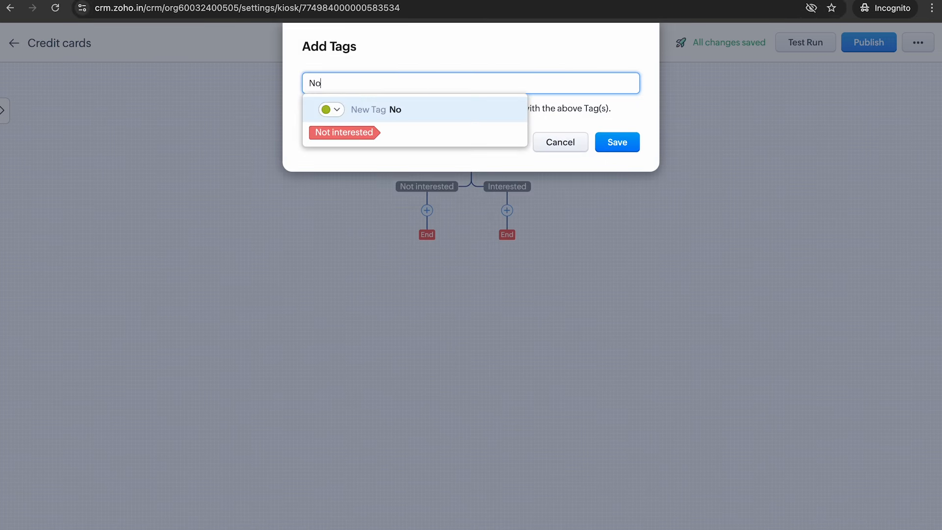
left_click(338, 134)
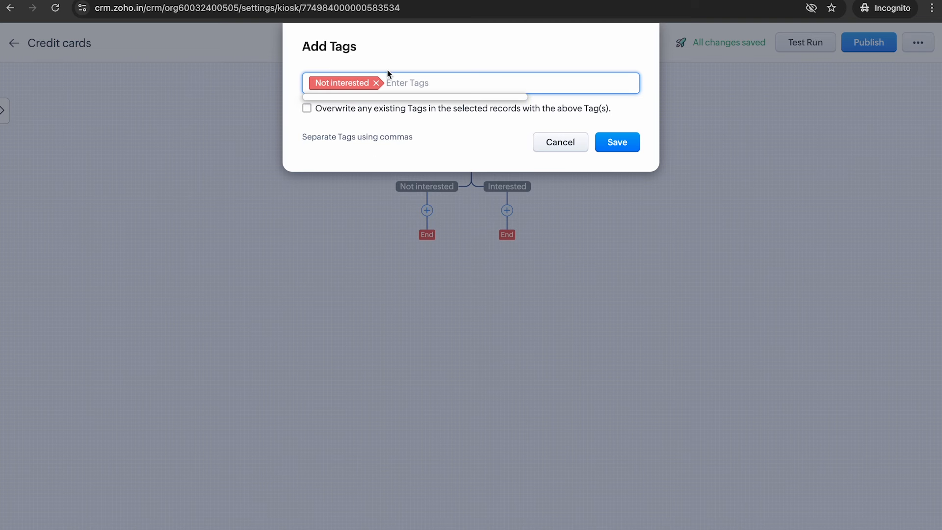
left_click(613, 142)
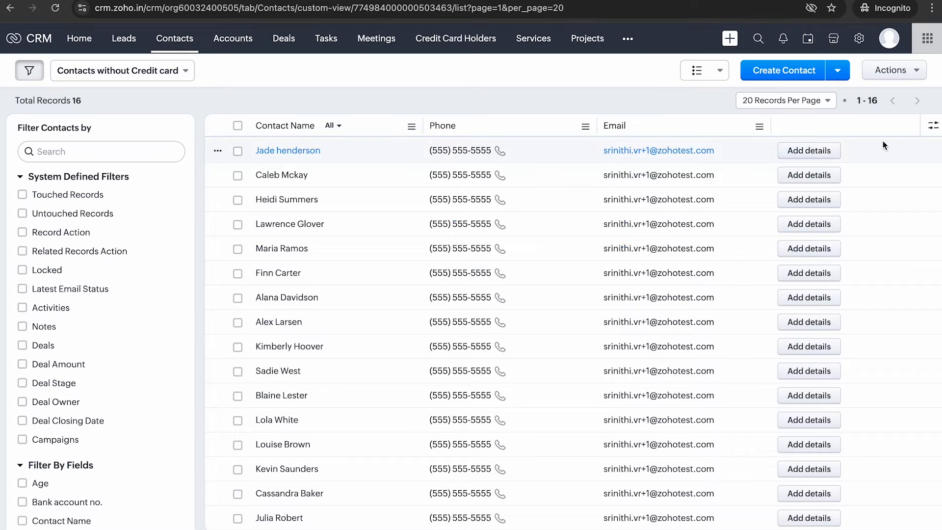
Step: Run the kiosk for the first contact in the Contacts list as Interested and review all fields of the Verify Details form
left_click(835, 150)
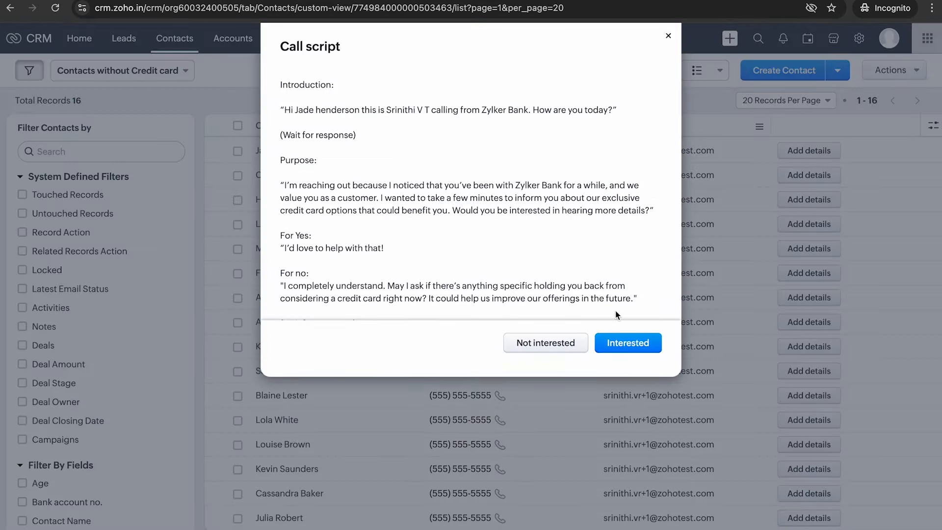
left_click(629, 342)
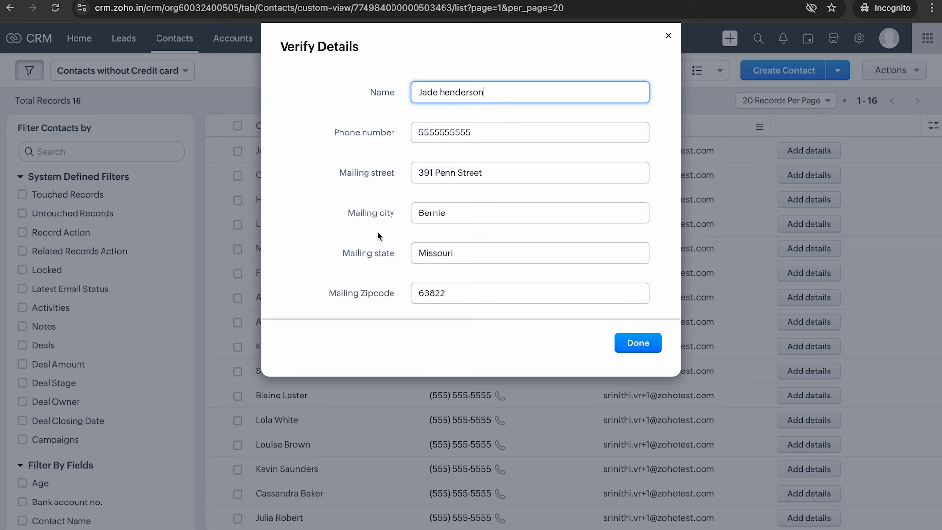
scroll(385, 246, "down", 3)
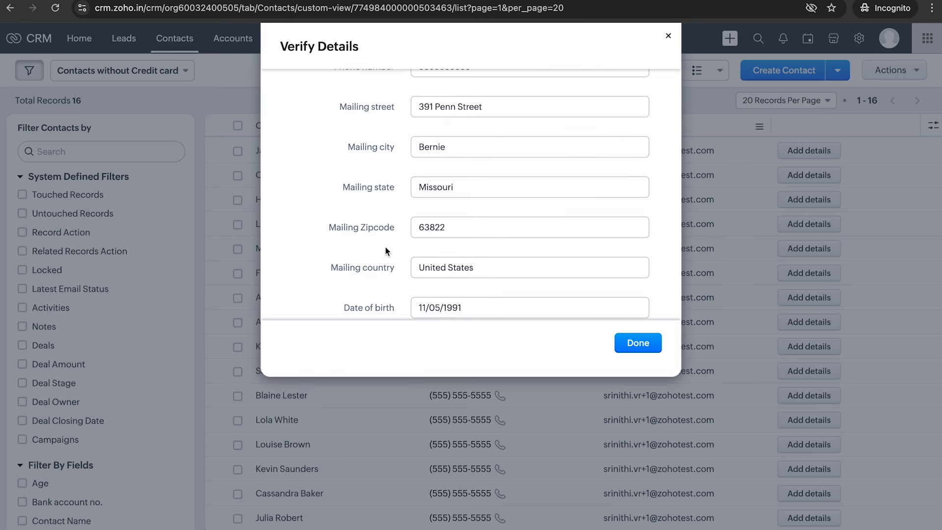
scroll(386, 251, "down", 5)
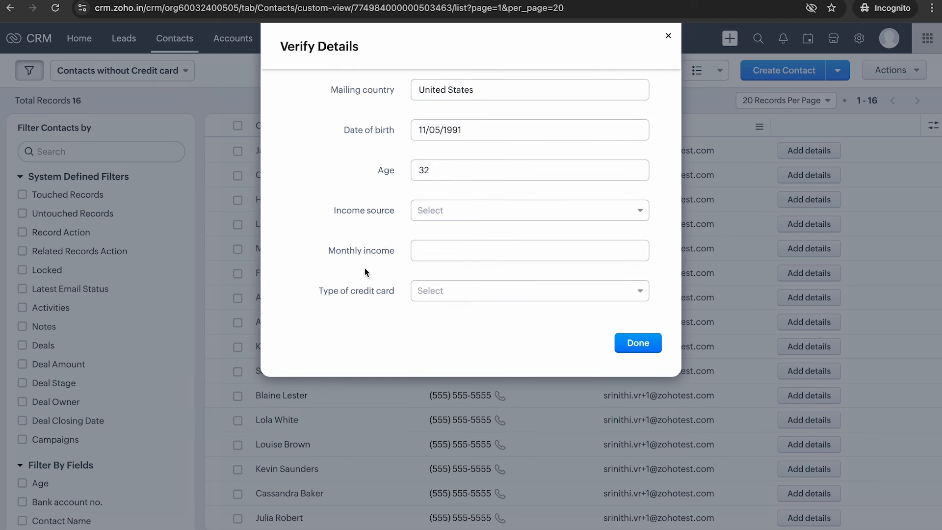
scroll(364, 175, "up", 5)
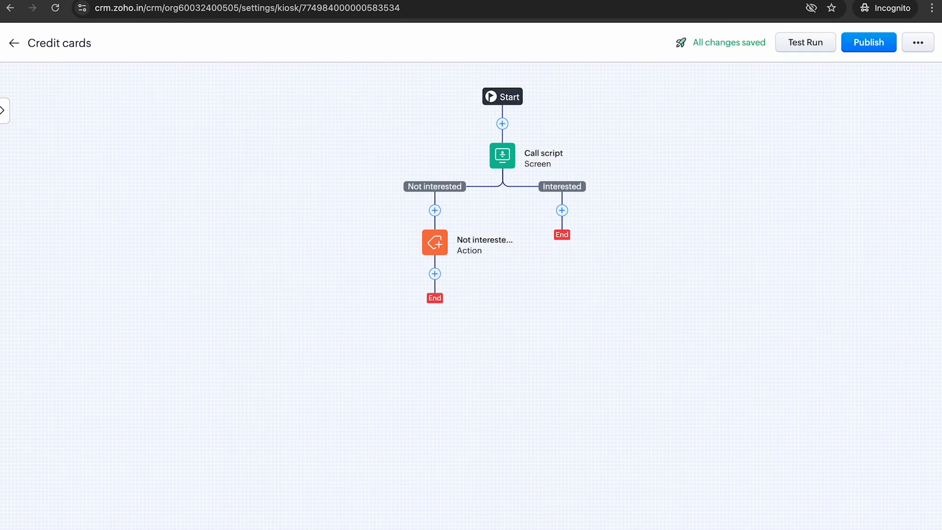
Step: Add a screen named "Verify details" to the Interested branch of the Credit cards kiosk
left_click(562, 211)
left_click(574, 229)
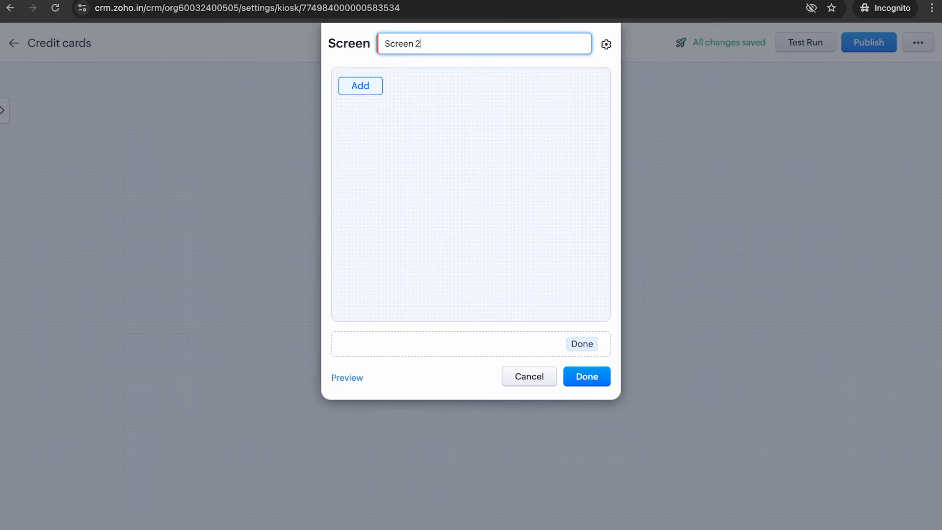
type("S")
key("BackSpace")
type("v")
key("BackSpace")
type("V")
Step: Add a Single Line field named "Name" to the Verify details screen
left_click(355, 90)
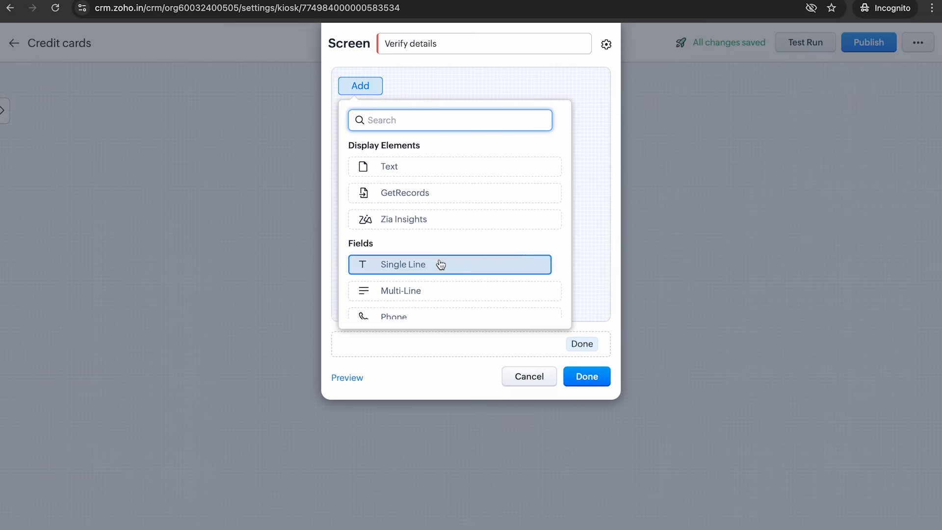
left_click(439, 263)
left_click_drag(613, 92, 535, 82)
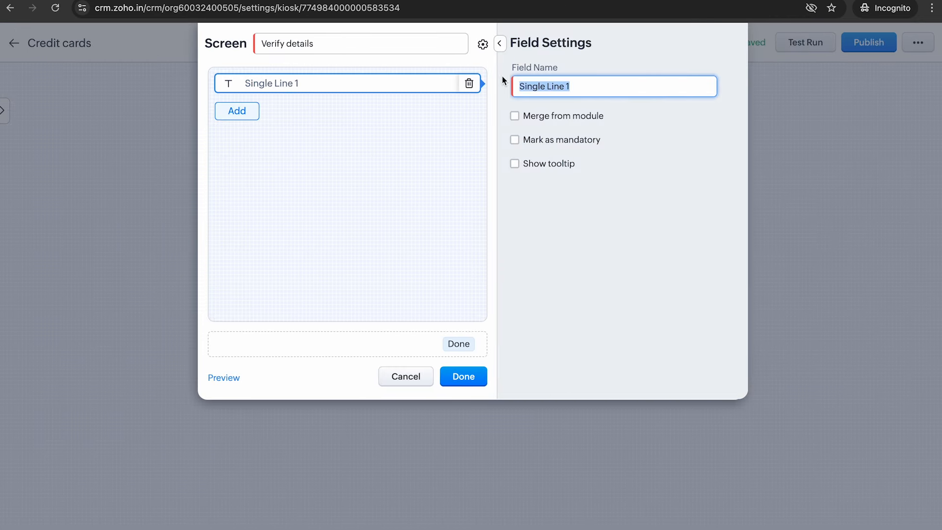
type("n")
key("BackSpace")
type("nA")
key("BackSpace")
key("BackSpace")
type("Name")
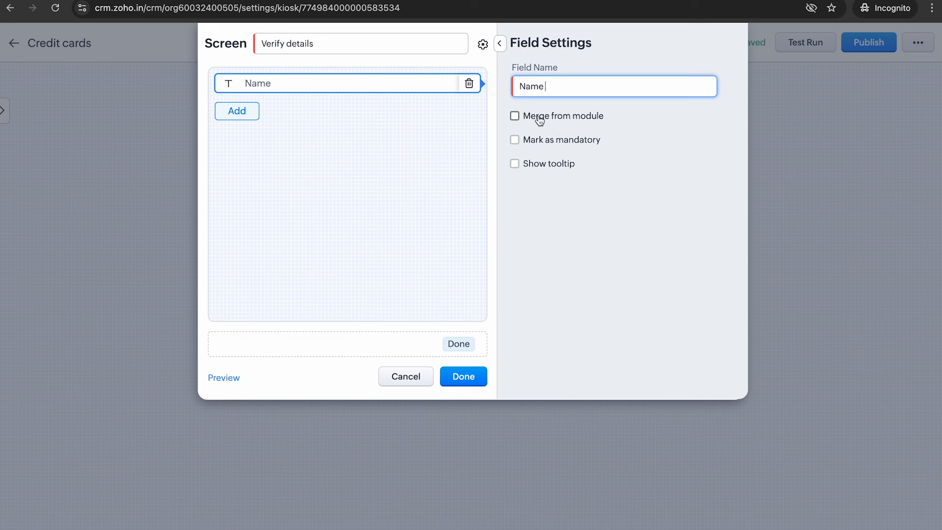
Step: Enable merging from the module for the Name field and try to insert a merge field from the Credit cards kiosk
left_click(540, 120)
left_click(545, 130)
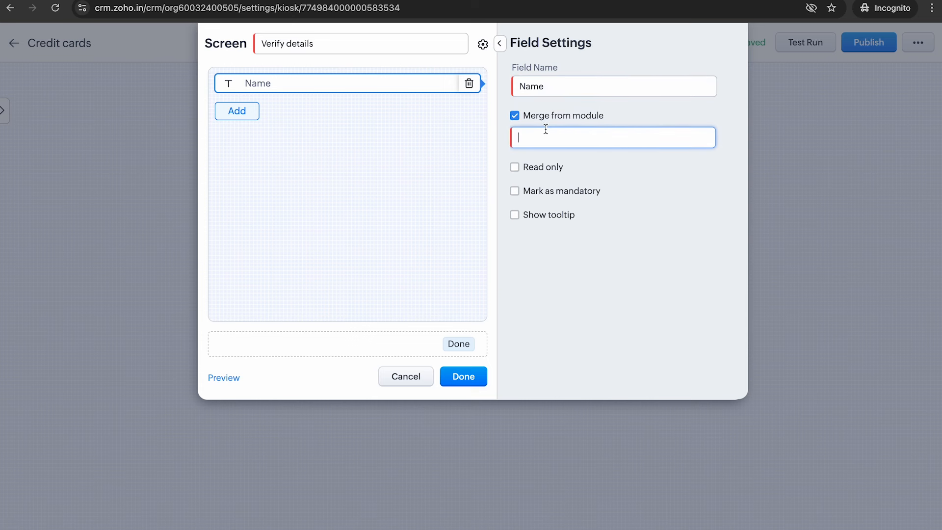
type("#")
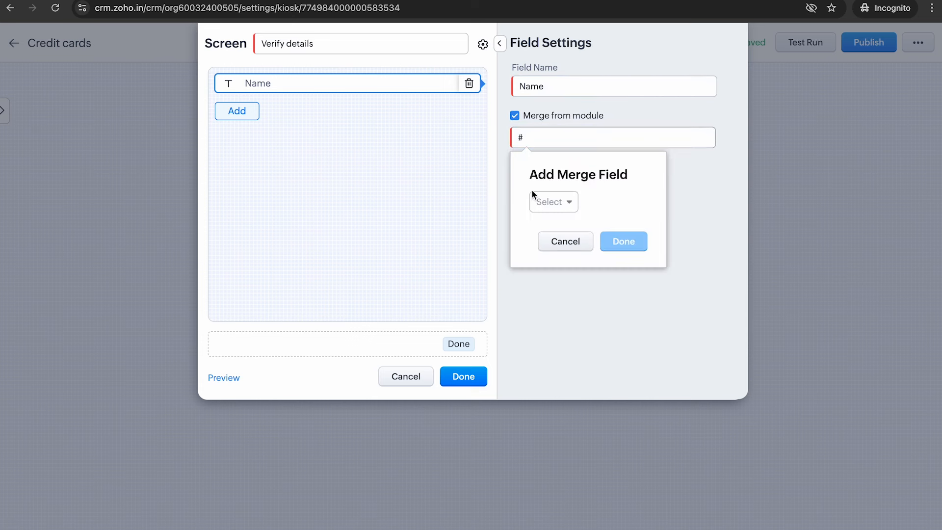
left_click(548, 201)
left_click(575, 271)
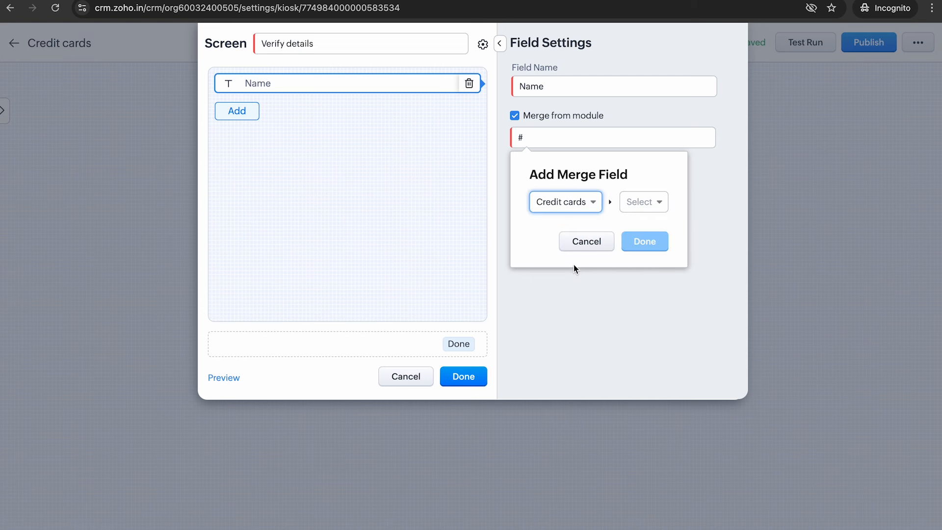
left_click(637, 203)
left_click(677, 253)
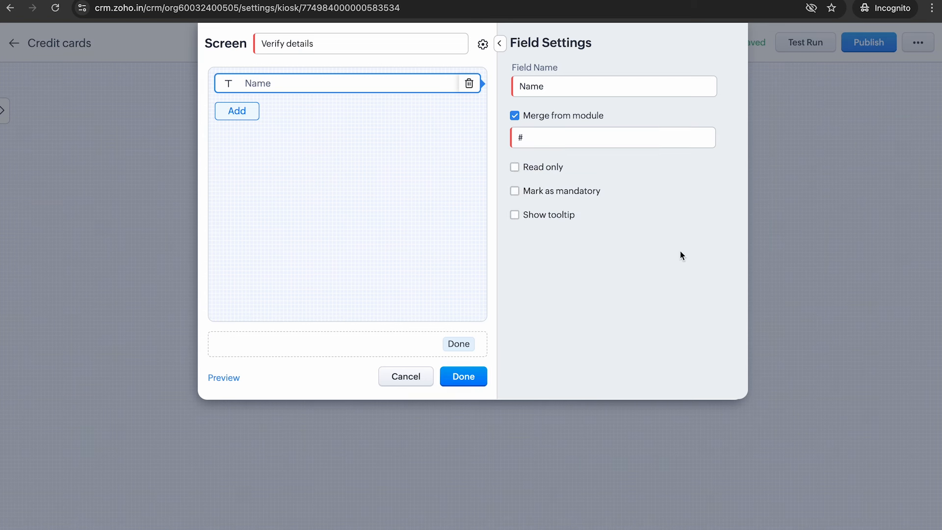
Step: Merge the Name field with Contact Name from the CurrentRecord of the Credit cards kiosk
left_click(571, 144)
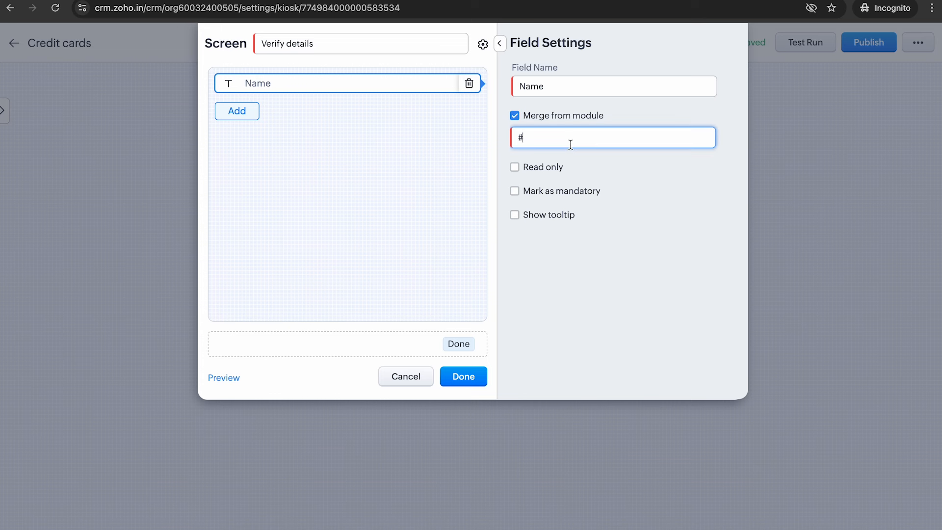
left_click(570, 144)
left_click(562, 202)
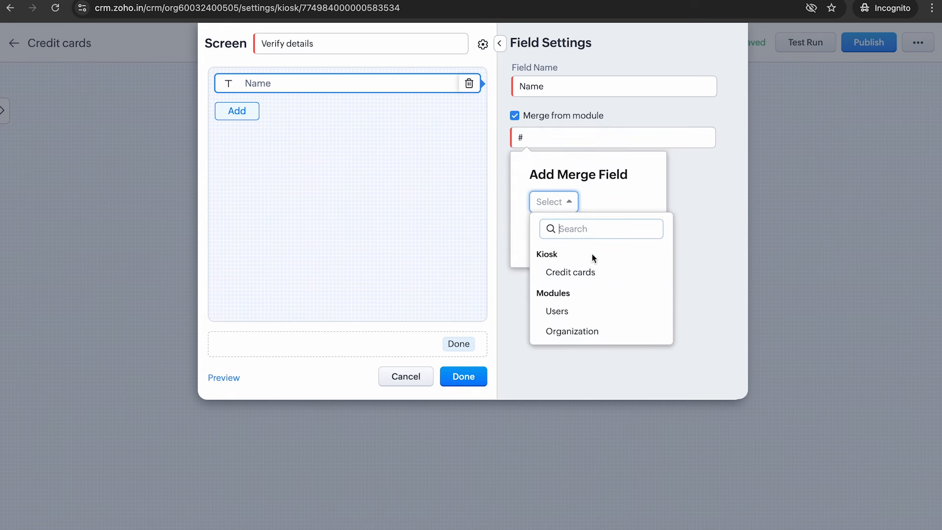
left_click(600, 270)
left_click(646, 204)
left_click(671, 254)
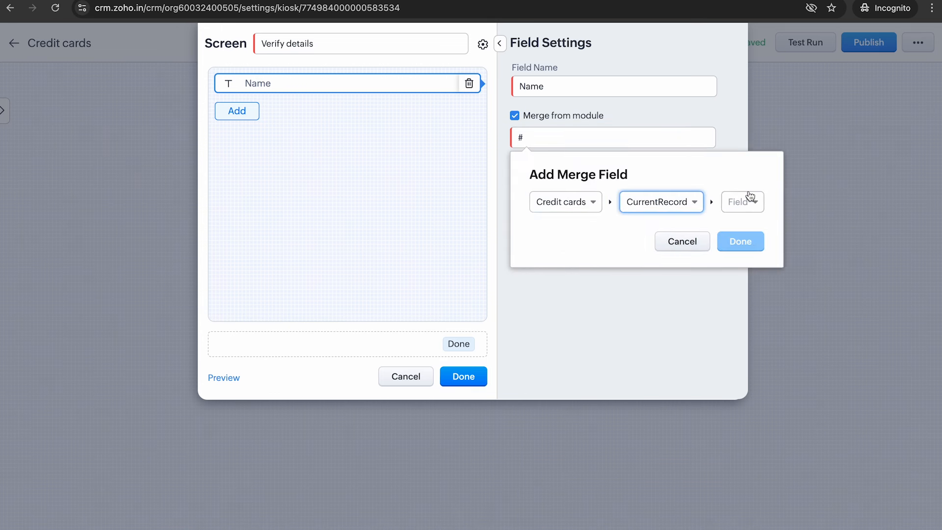
left_click(750, 199)
scroll(808, 311, "down", 1)
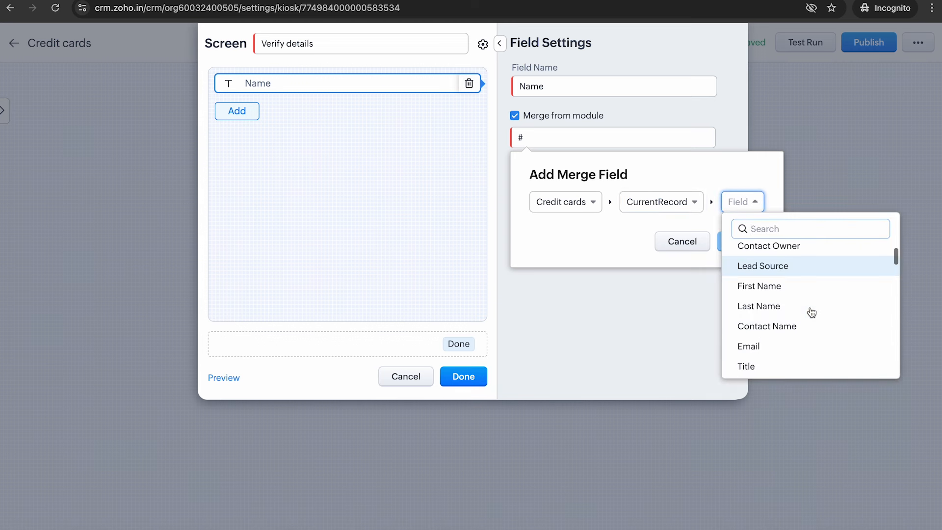
left_click(823, 326)
left_click(792, 239)
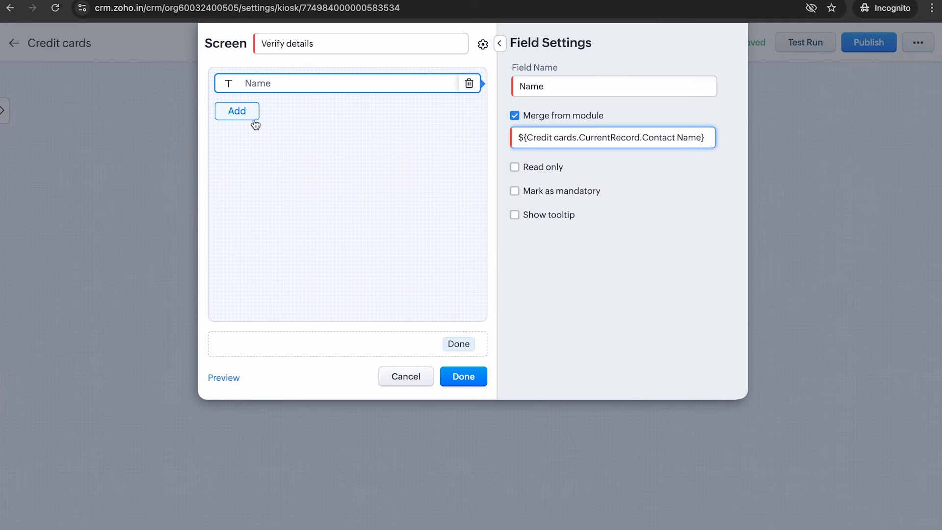
Step: Add a Phone field named "Phone" to the Verify details screen
left_click(245, 114)
scroll(348, 265, "down", 3)
left_click(299, 224)
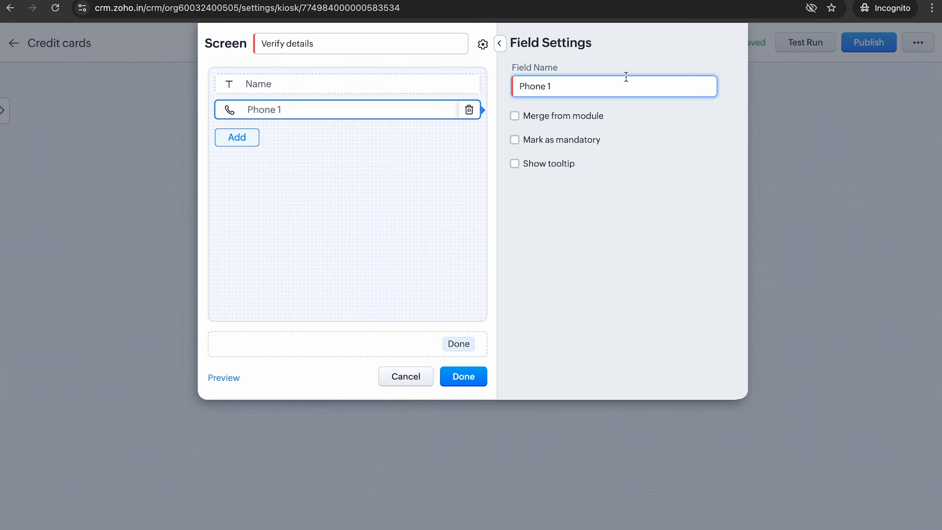
Step: Enable merging from the module for the Phone field and link it to Credit cards CurrentRecord Phone
left_click(578, 118)
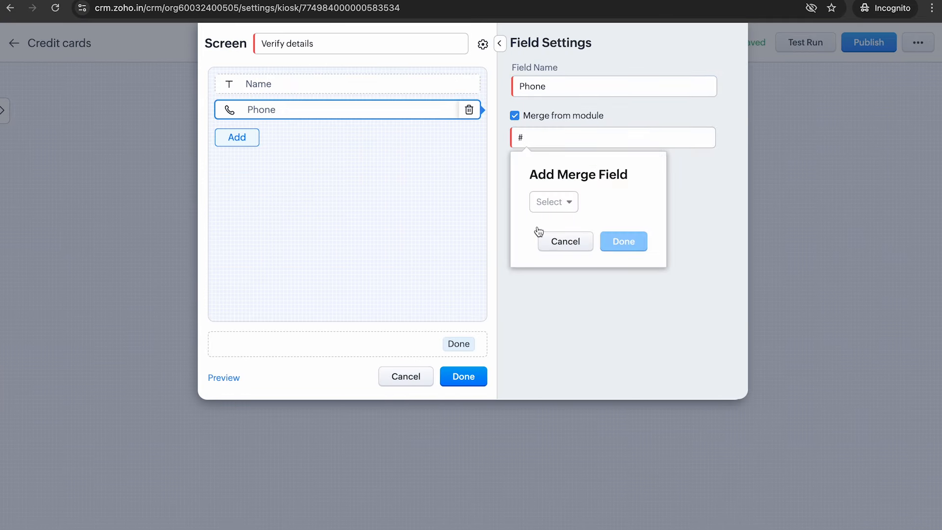
left_click(562, 202)
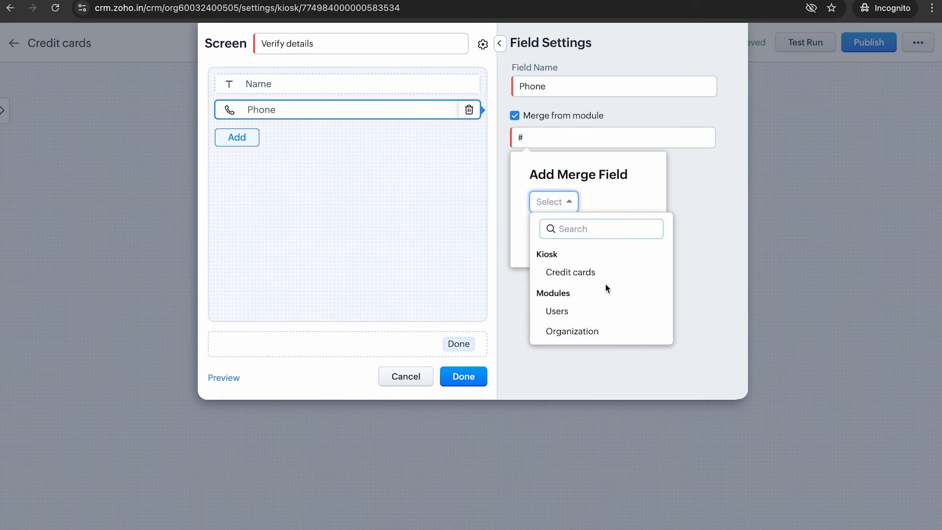
left_click(594, 274)
left_click(644, 205)
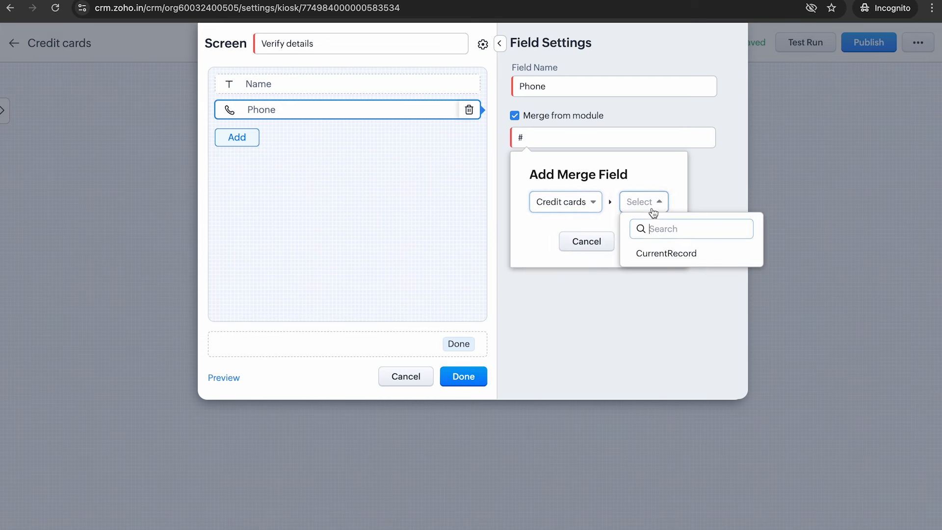
left_click(673, 257)
left_click(735, 202)
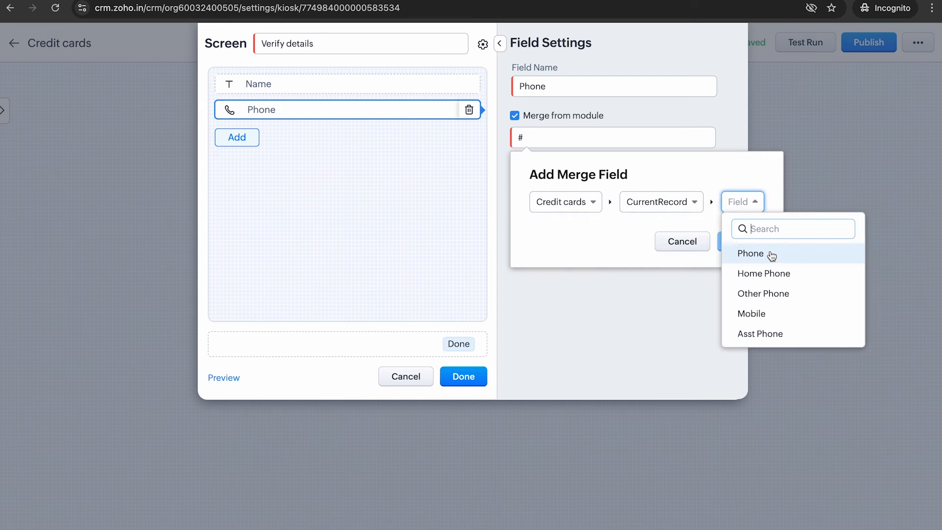
left_click(772, 256)
left_click(756, 244)
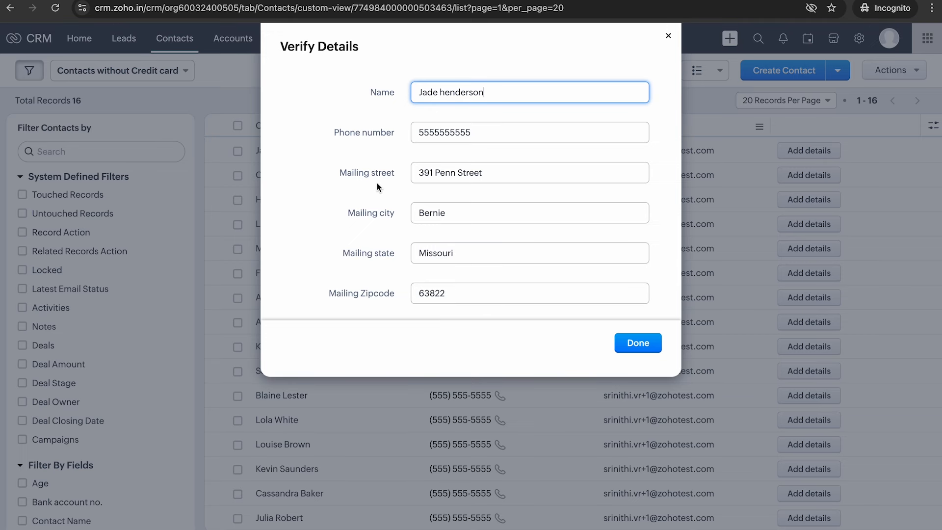
Step: Add a Single Line field named "Mailing street" below Phone, following the field order of the finished Verify Details form
scroll(376, 187, "down", 2)
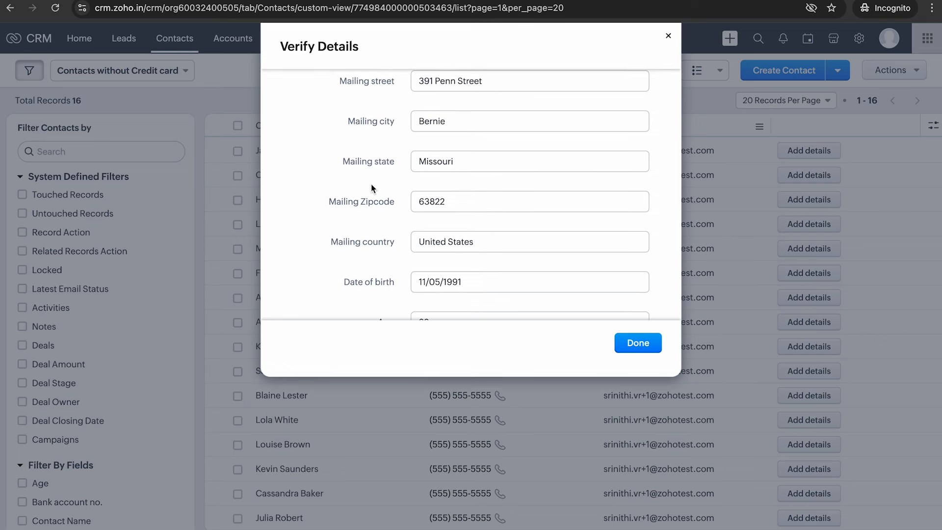
scroll(372, 188, "up", 3)
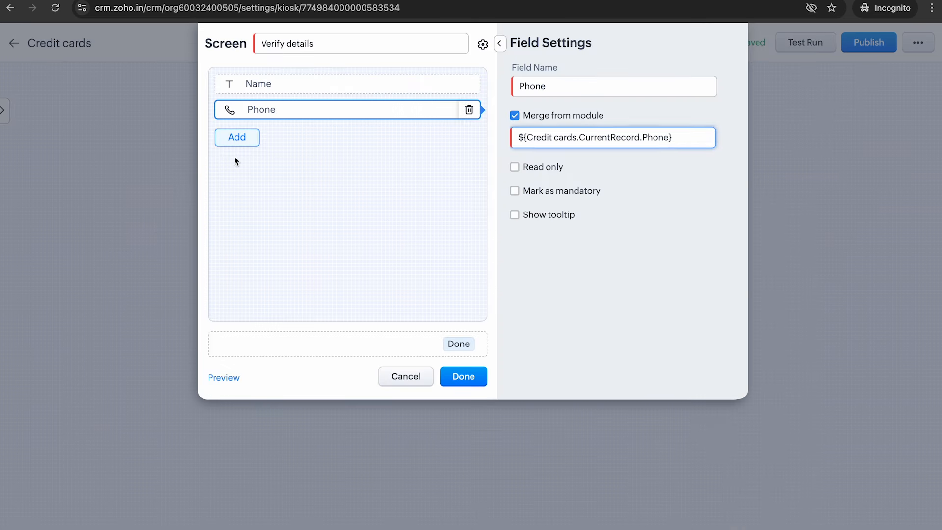
left_click(237, 137)
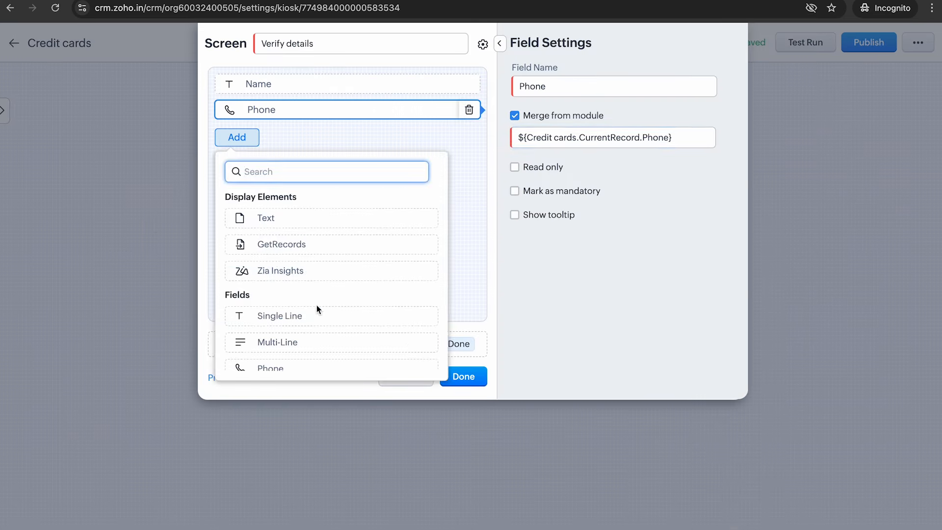
left_click(317, 314)
triple_click(609, 87)
type("Mailing street")
Step: Merge the Mailing street field with Mailing Street from the CurrentRecord of the Credit cards kiosk
left_click(515, 116)
left_click(613, 138)
type("#")
left_click(554, 202)
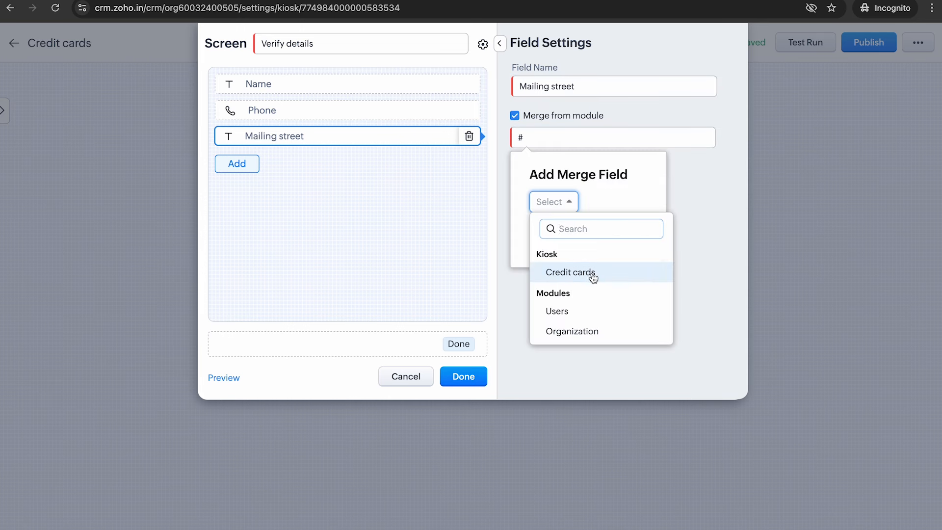
left_click(593, 277)
left_click(655, 252)
scroll(728, 304, "down", 3)
type("mail")
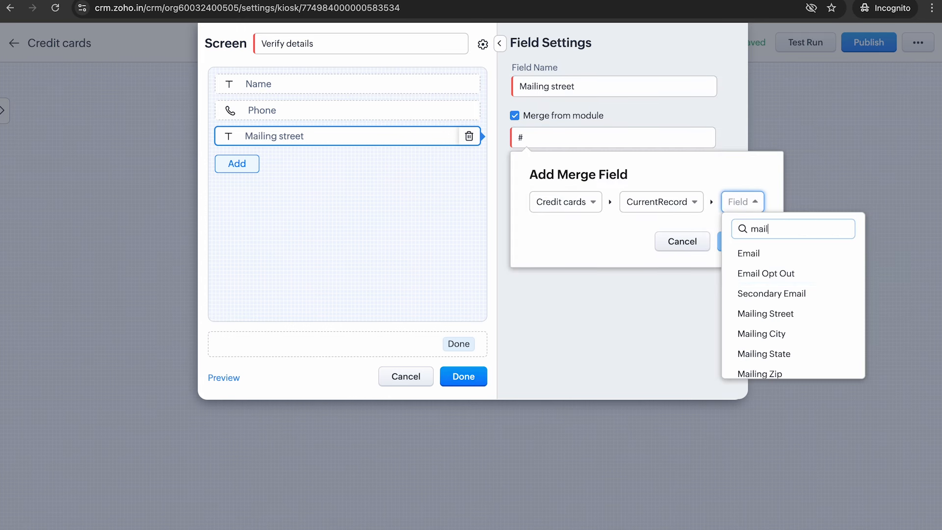
left_click(826, 316)
Step: Add a Single Line field named "Mailing City" to the Verify details screen
left_click(237, 163)
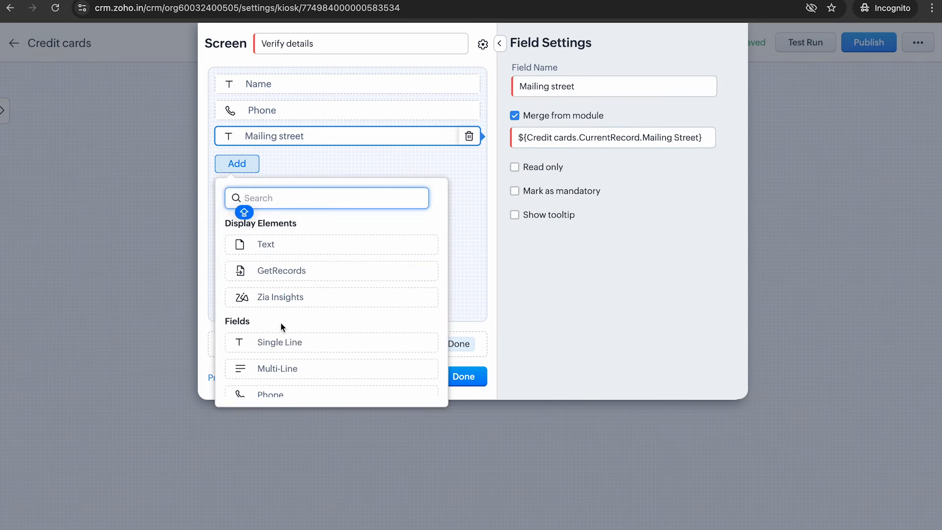
left_click(279, 342)
key("BackSpace")
key("BackSpace")
key("BackSpace")
key("BackSpace")
key("BackSpace")
key("BackSpace")
key("BackSpace")
key("BackSpace")
key("BackSpace")
key("BackSpace")
key("BackSpace")
key("BackSpace")
key("BackSpace")
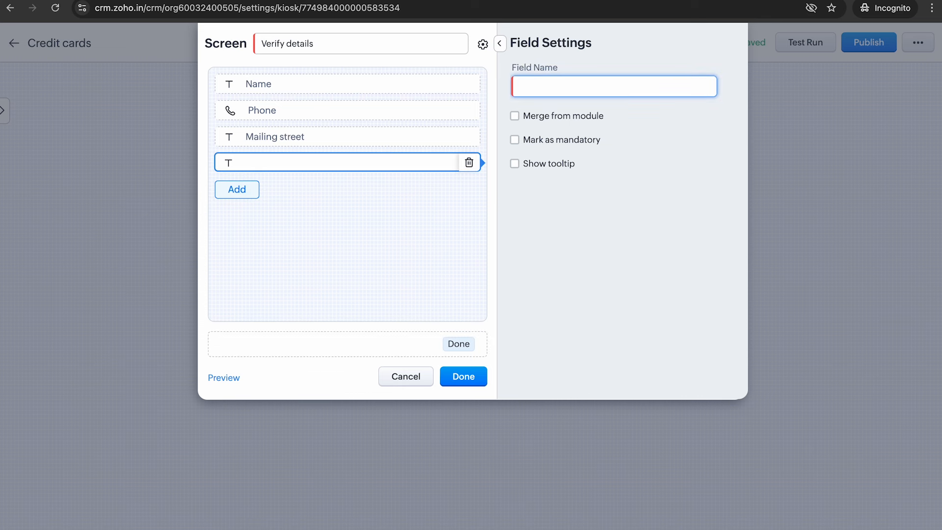
type("Mailing City")
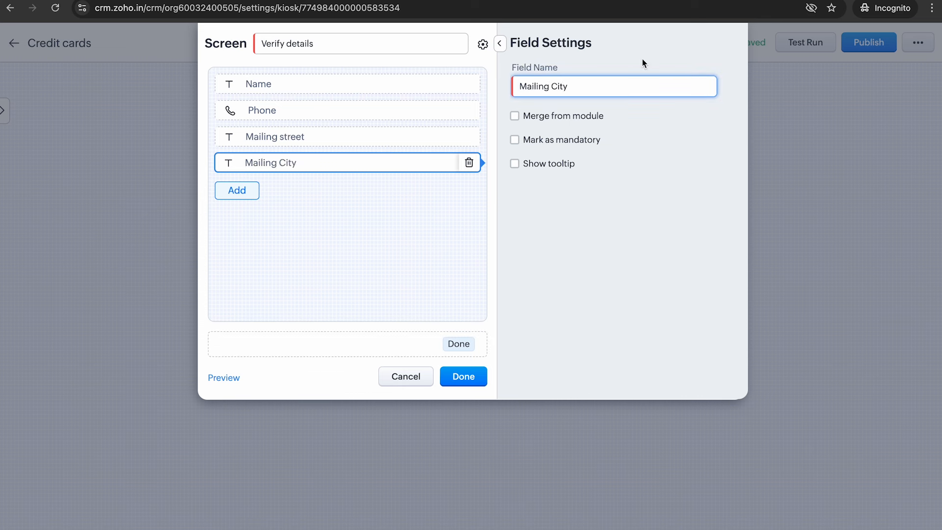
Step: Merge the Mailing City field with Mailing City from the CurrentRecord of the Credit cards kiosk
left_click(574, 117)
left_click(580, 138)
type("#")
left_click(591, 272)
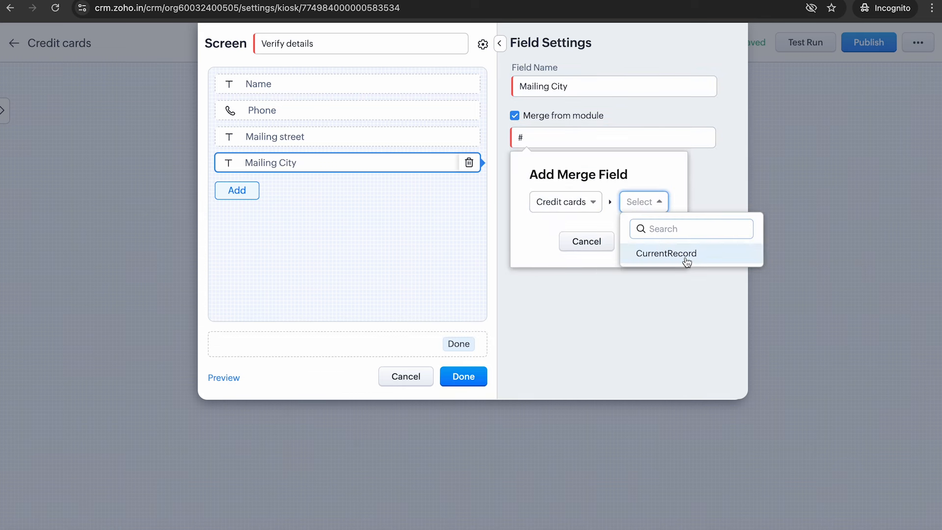
left_click(686, 254)
type("mailing")
left_click(763, 273)
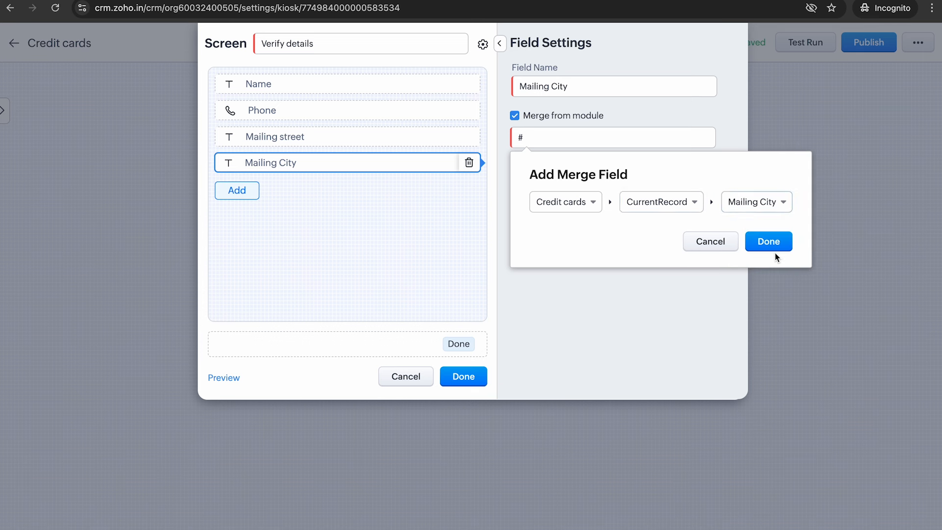
left_click(775, 248)
Step: Add a Single Line field named "Mailing state" to the Verify details screen
left_click(237, 190)
left_click(265, 369)
key("BackSpace")
key("BackSpace")
key("BackSpace")
key("BackSpace")
key("BackSpace")
key("BackSpace")
key("BackSpace")
key("BackSpace")
key("BackSpace")
key("BackSpace")
key("BackSpace")
key("BackSpace")
key("BackSpace")
type("Mailing state")
Step: Merge the Mailing state field with Mailing State from the CurrentRecord of the Credit cards kiosk
left_click(596, 118)
type("#")
left_click(554, 202)
left_click(587, 284)
left_click(680, 256)
type("mailing")
left_click(768, 293)
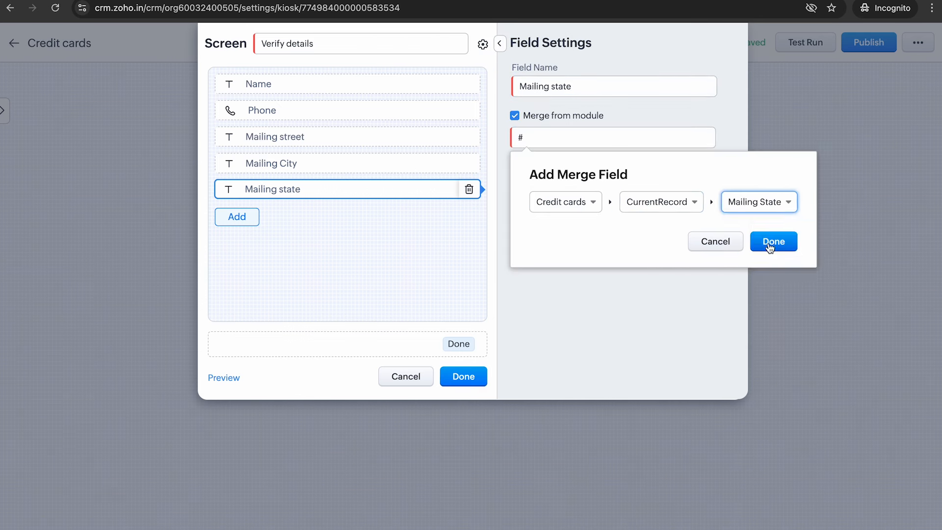
left_click(773, 242)
Step: Add a Single Line field named "Mailing zipcode" to the Verify details screen
left_click(237, 216)
left_click(339, 393)
type("Mailing ")
type("pincode")
key("BackSpace")
key("BackSpace")
key("BackSpace")
key("BackSpace")
key("BackSpace")
key("BackSpace")
key("BackSpace")
type("zipcode")
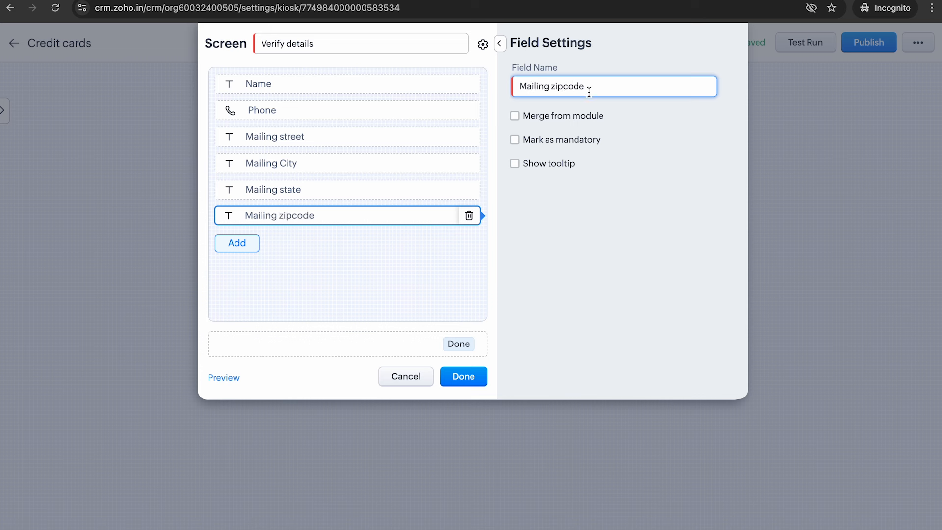
Step: Merge the Mailing zipcode field with Mailing Zip from the CurrentRecord of the Credit cards kiosk
left_click(569, 119)
left_click(577, 140)
type("#")
left_click(595, 273)
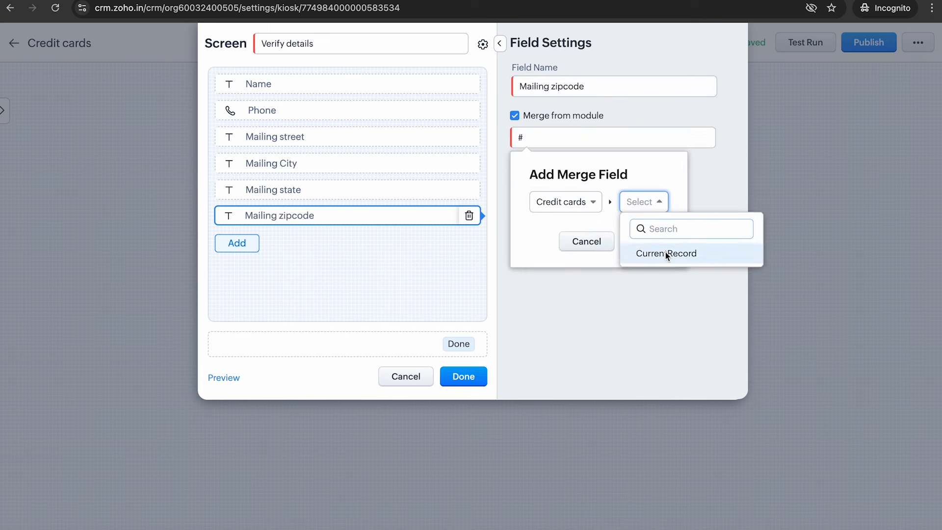
left_click(664, 254)
type("mailing")
left_click(831, 309)
left_click(762, 242)
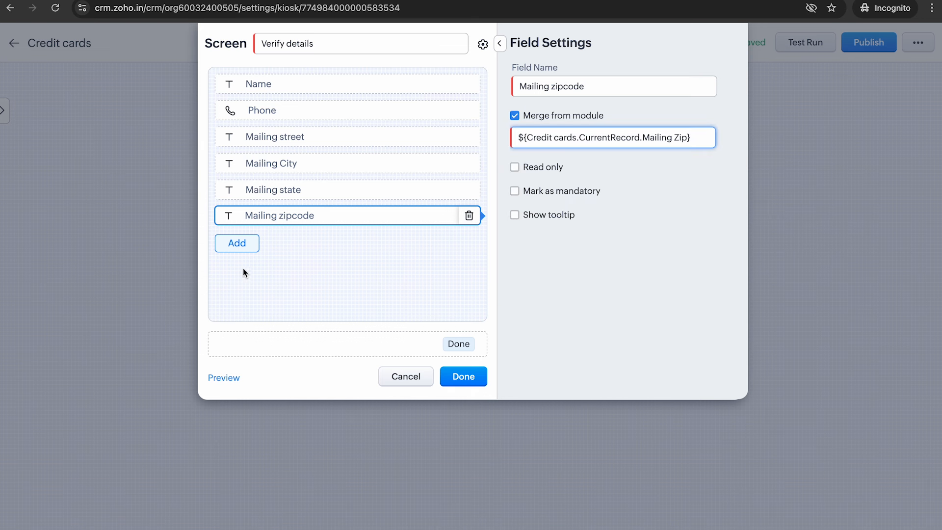
Step: Add a Single Line field named "Mailing country" to the Verify details screen
left_click(244, 244)
left_click(294, 422)
left_click_drag(584, 86, 503, 87)
type("mail")
key("BackSpace")
key("BackSpace")
key("BackSpace")
key("BackSpace")
type("Mailing country")
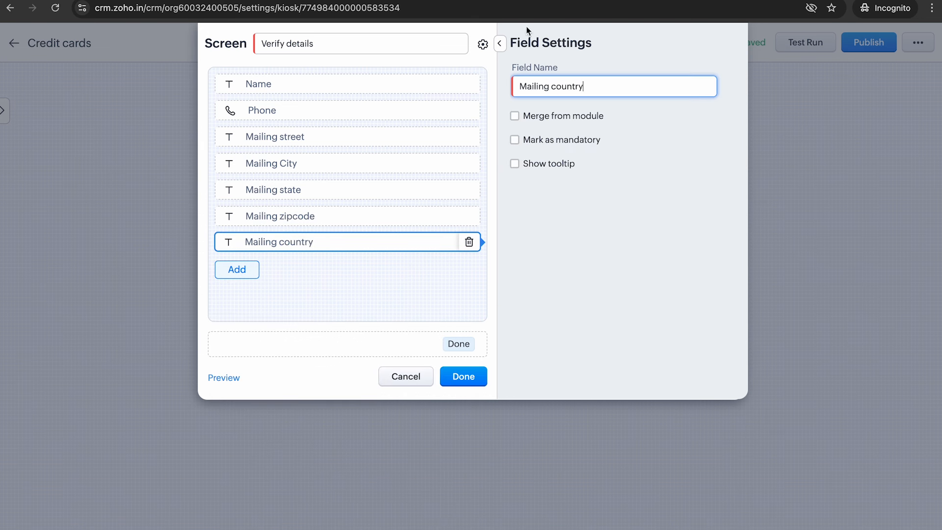
Step: Merge the Mailing country field with Mailing Country from the CurrentRecord of the Credit cards kiosk
left_click(569, 116)
left_click(596, 138)
type("#")
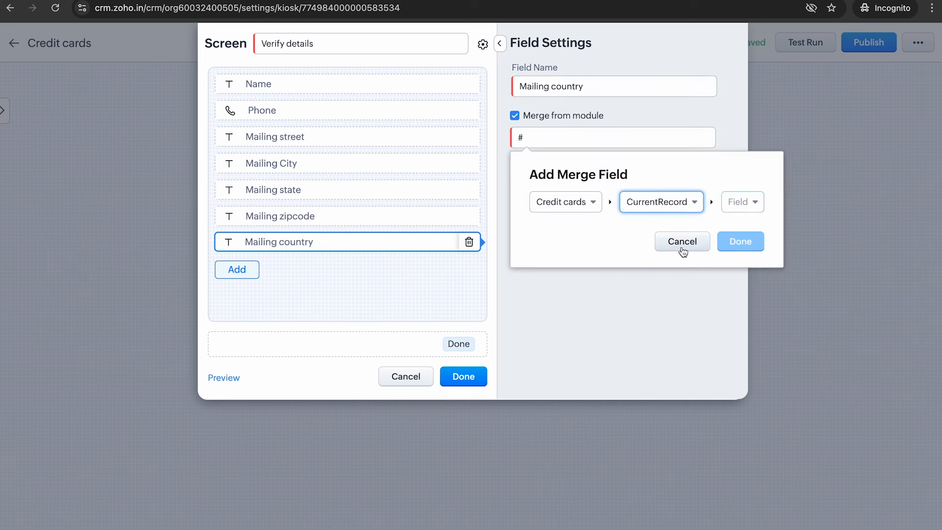
left_click(743, 202)
type("mailing")
left_click(769, 332)
left_click(785, 241)
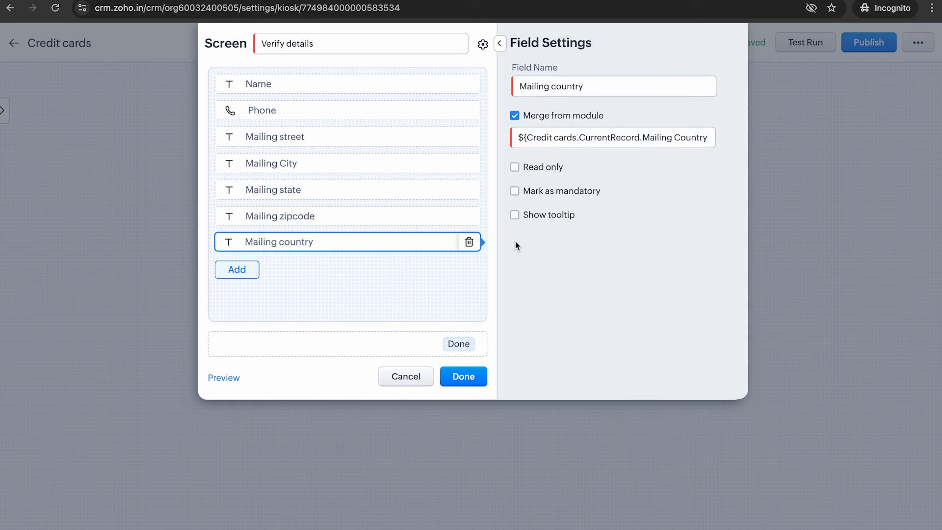
Step: Add a Date field named "Date of birth" to the Verify details screen
left_click(237, 269)
type("date")
left_click(294, 343)
key("BackSpace")
type("of birth")
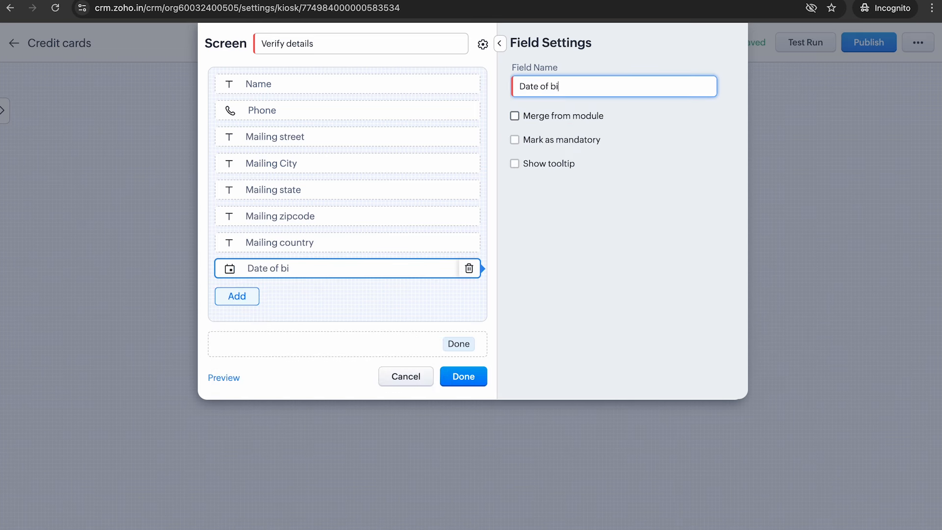
Step: Merge the Date of birth field with Date of Birth from the CurrentRecord of the Credit cards kiosk
left_click(560, 116)
type("#")
left_click(571, 272)
left_click(642, 202)
left_click(666, 254)
left_click(743, 202)
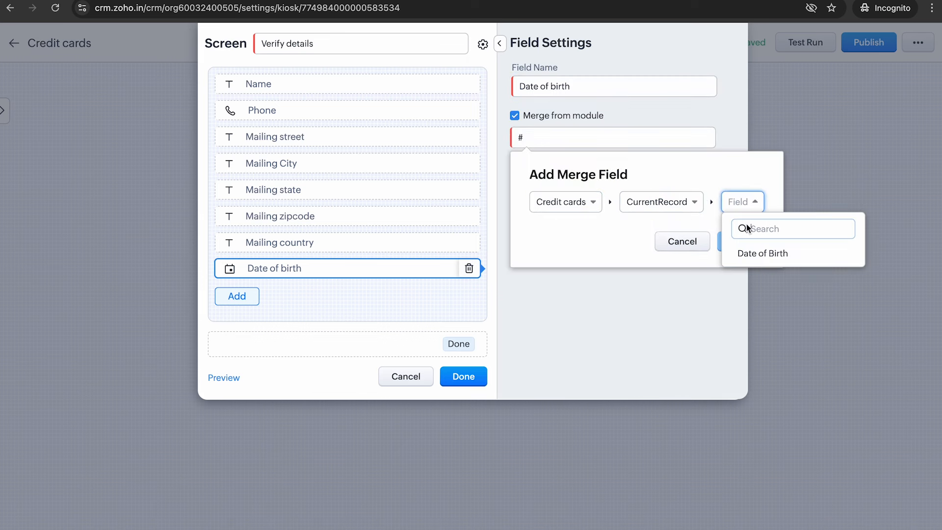
left_click(762, 253)
left_click(757, 243)
Step: Add a Number field named "Age" to the Verify details screen
left_click(238, 297)
type("nu")
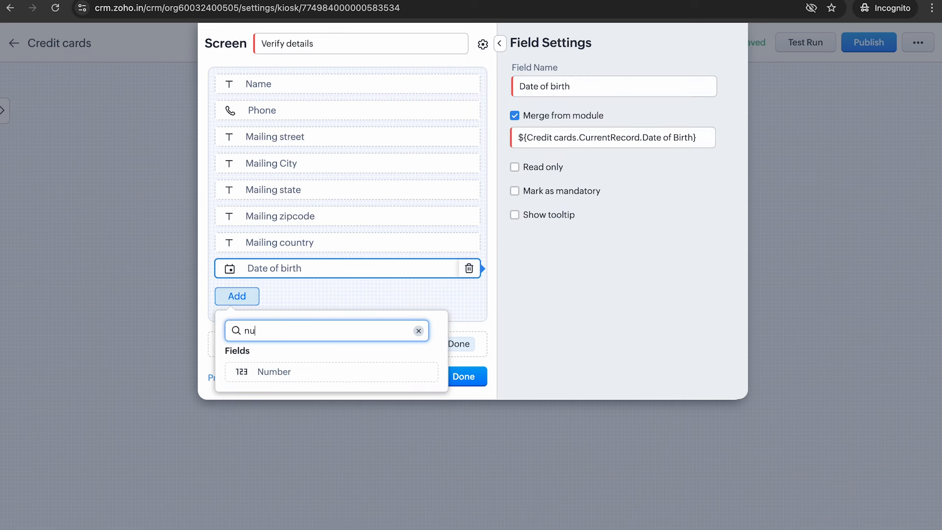
left_click(273, 370)
key("BackSpace")
key("BackSpace")
key("BackSpace")
key("BackSpace")
type("Age")
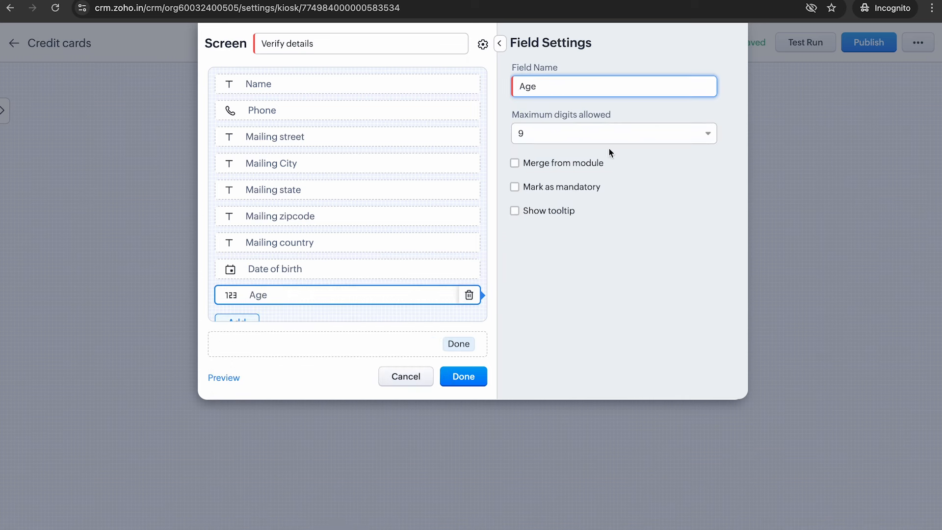
Step: Merge the Age field with Age from the CurrentRecord of the Credit cards kiosk
left_click(515, 163)
type("#")
left_click(554, 250)
left_click(643, 253)
left_click(650, 254)
left_click(650, 253)
left_click(667, 300)
left_click(746, 250)
left_click(765, 299)
left_click(738, 288)
Step: Add a Pick List field named "Income source" to the Verify details screen
scroll(385, 217, "down", 1)
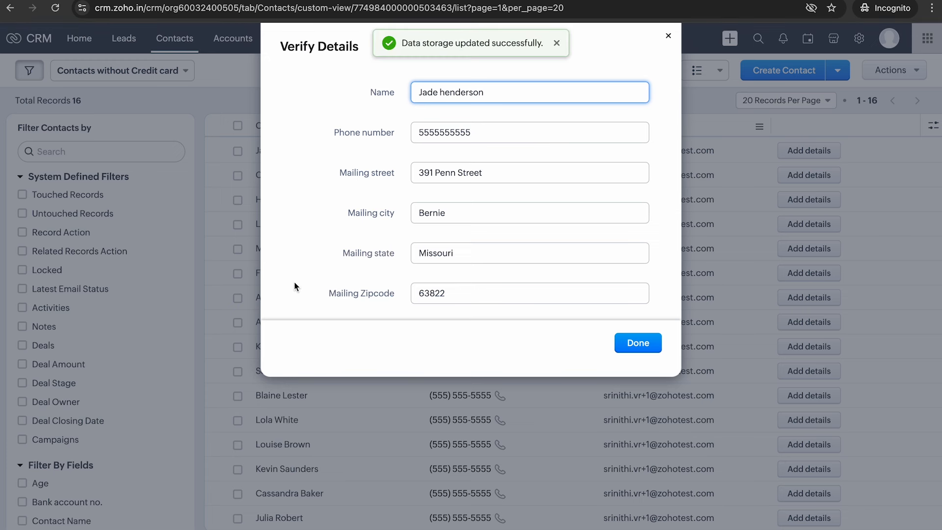
scroll(370, 255, "down", 5)
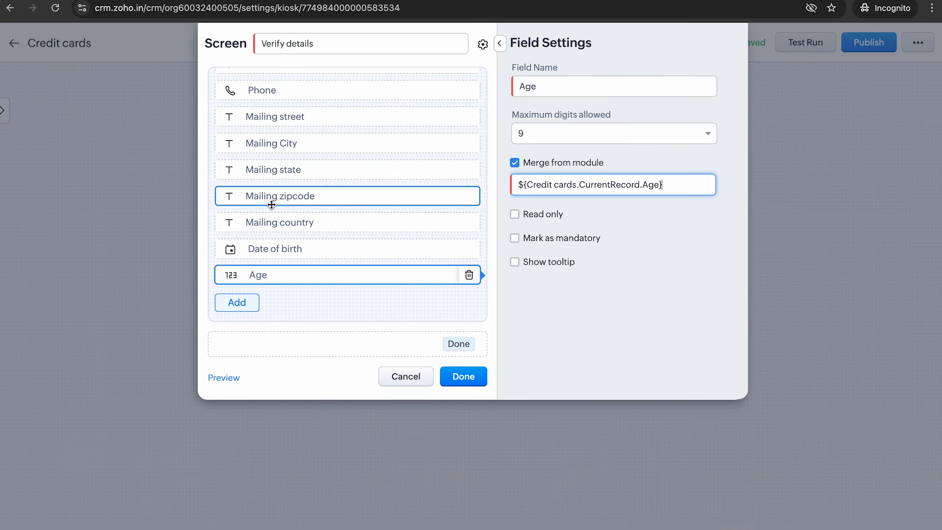
left_click(237, 303)
type("pic")
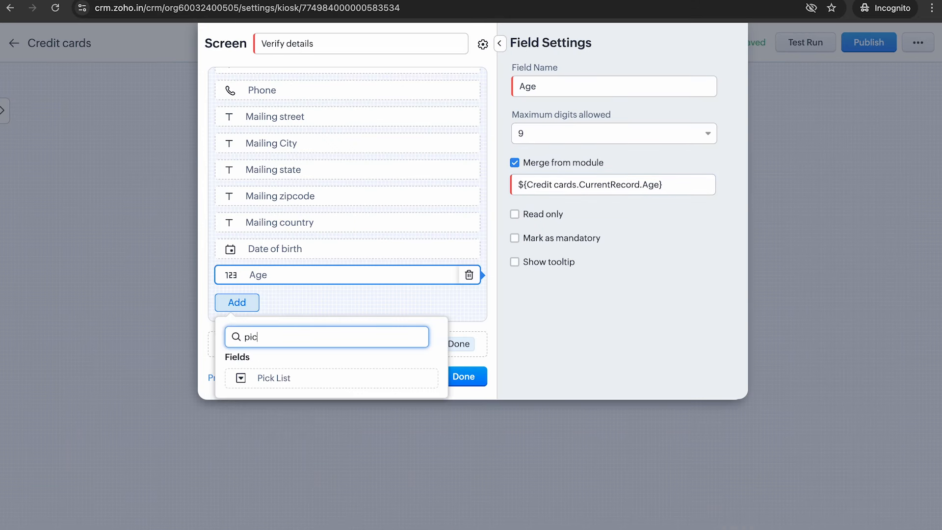
left_click(336, 379)
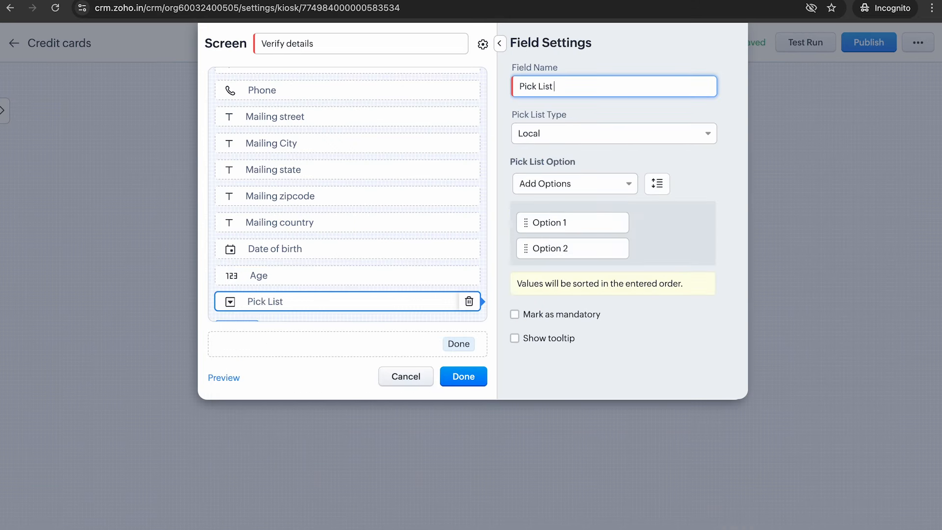
key("BackSpace")
key("BackSpace")
key("BackSpace")
type("Income source")
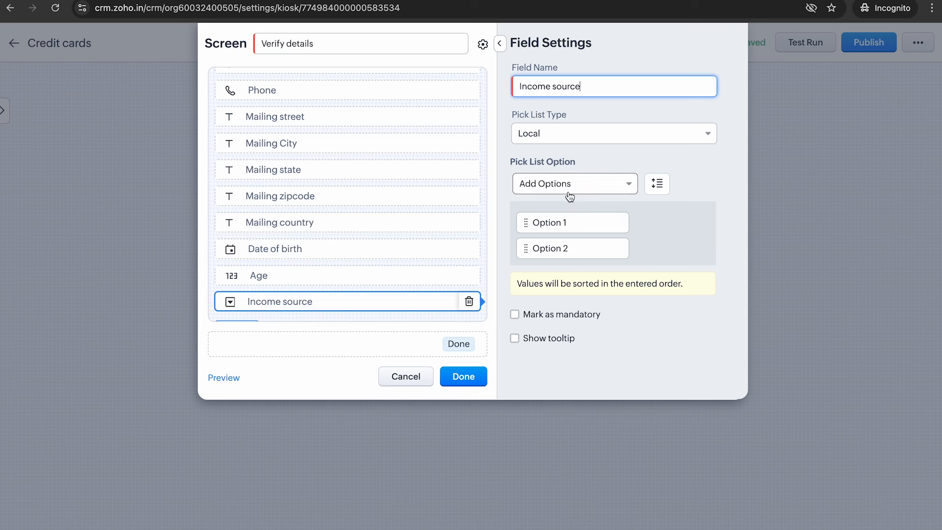
Step: Set the Income source pick list type to Global Set and use the "Income source" option set
left_click(538, 131)
left_click(568, 177)
left_click(579, 178)
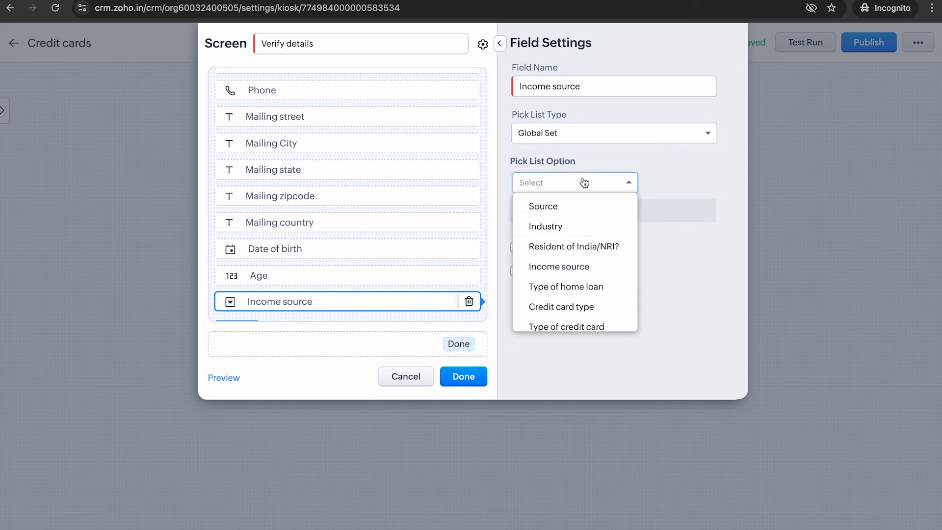
scroll(603, 275, "down", 1)
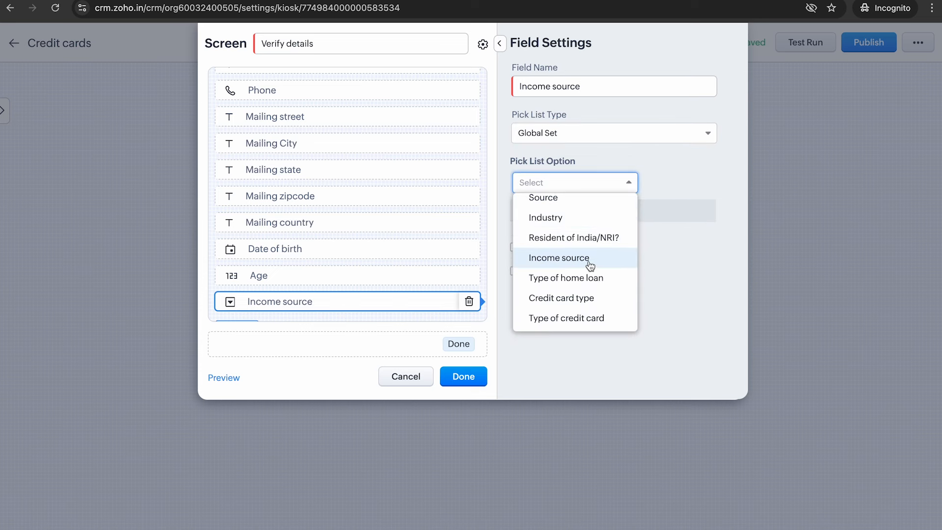
left_click(590, 266)
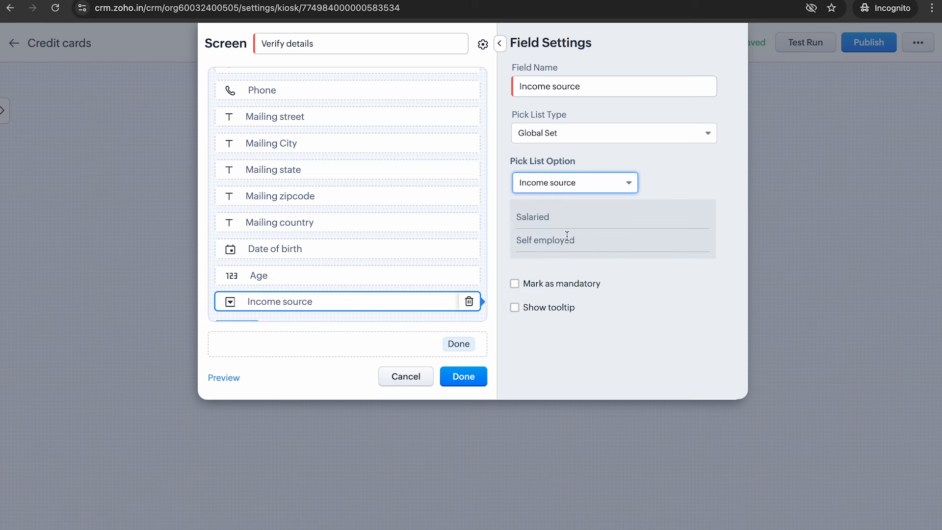
Step: Add a Currency field named "Monthly income" to the Verify details screen
scroll(422, 257, "down", 1)
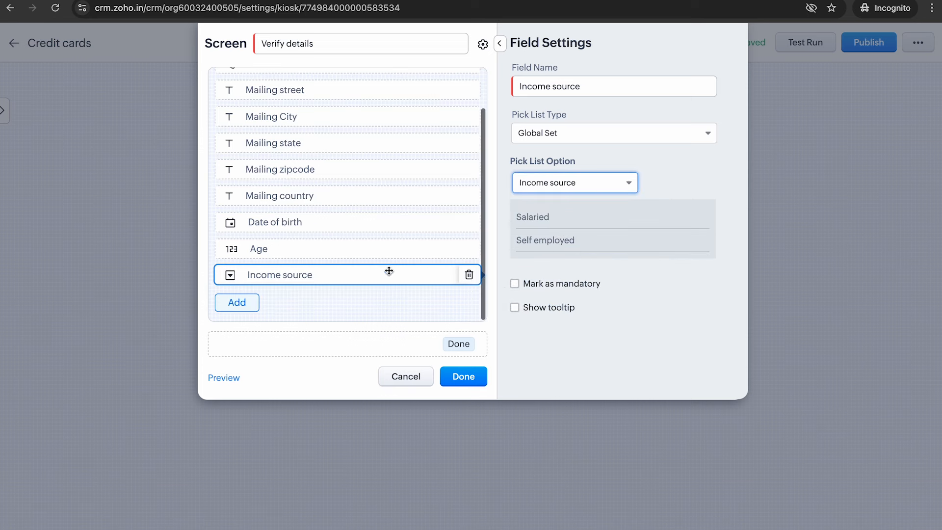
left_click(244, 306)
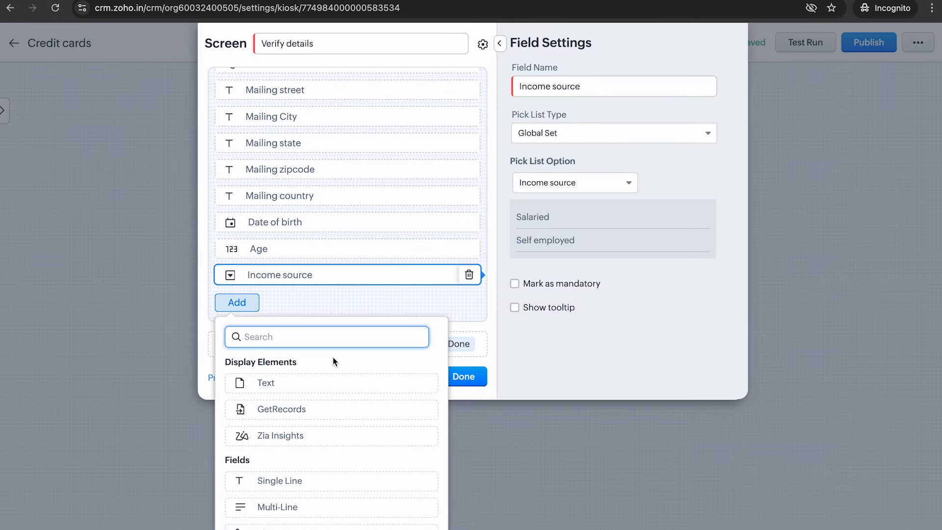
type("curr")
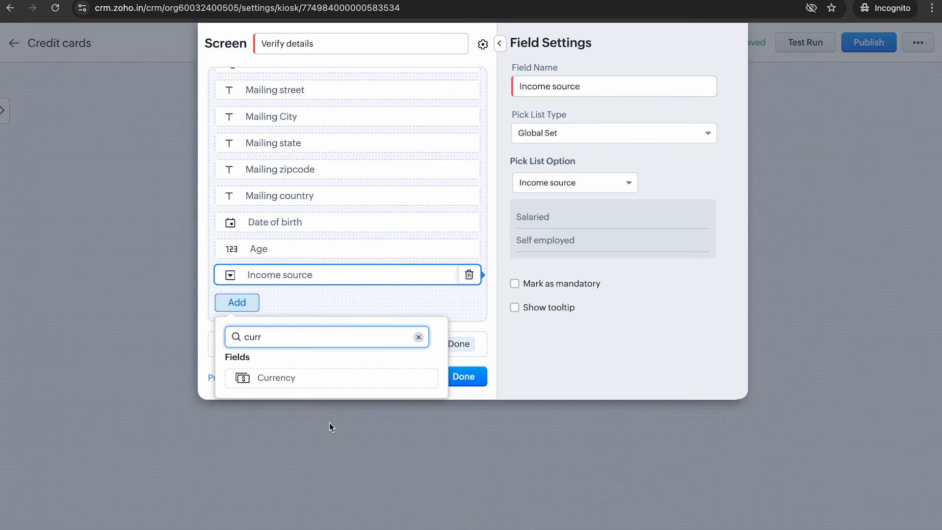
left_click(301, 379)
key("BackSpace")
key("BackSpace")
key("BackSpace")
key("BackSpace")
key("BackSpace")
key("BackSpace")
key("BackSpace")
key("BackSpace")
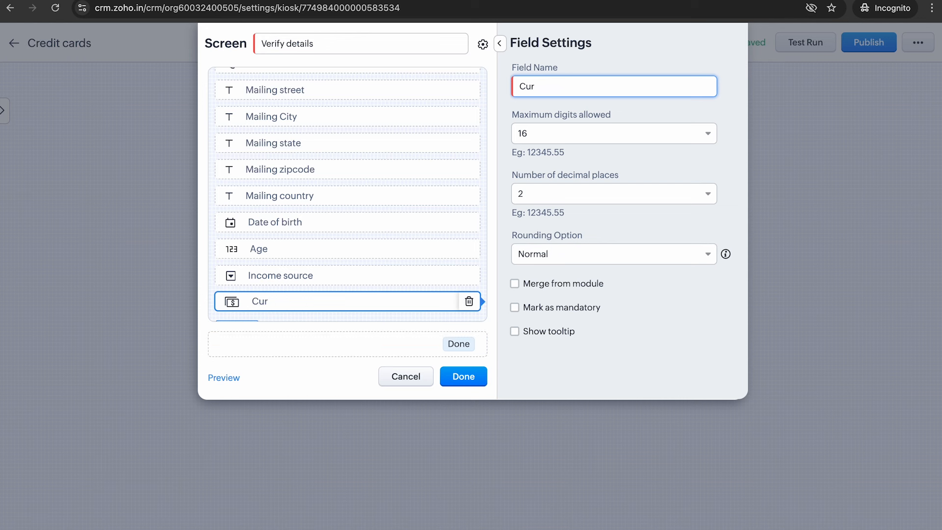
type("MO")
key("BackSpace")
key("BackSpace")
type("onthly income")
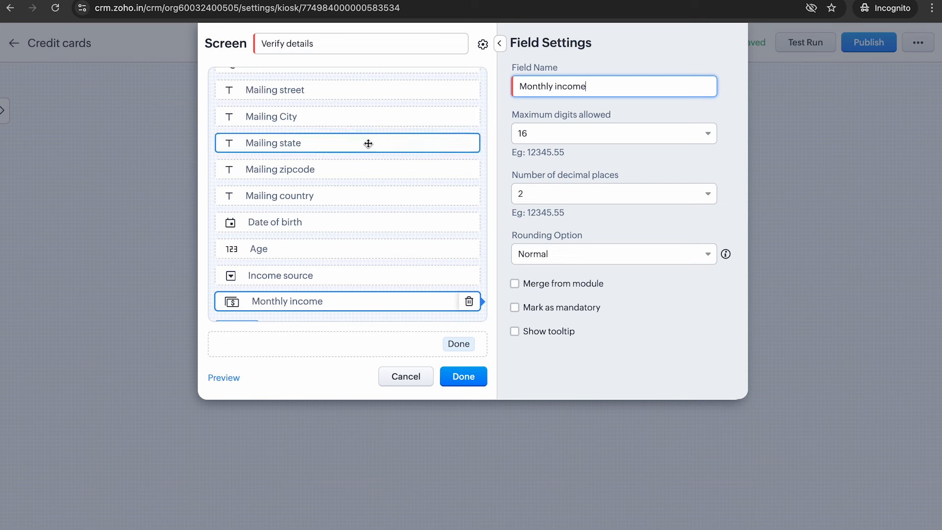
Step: Add a Pick List field named "Type of credit card" to the Verify details screen
scroll(343, 167, "down", 1)
left_click(244, 307)
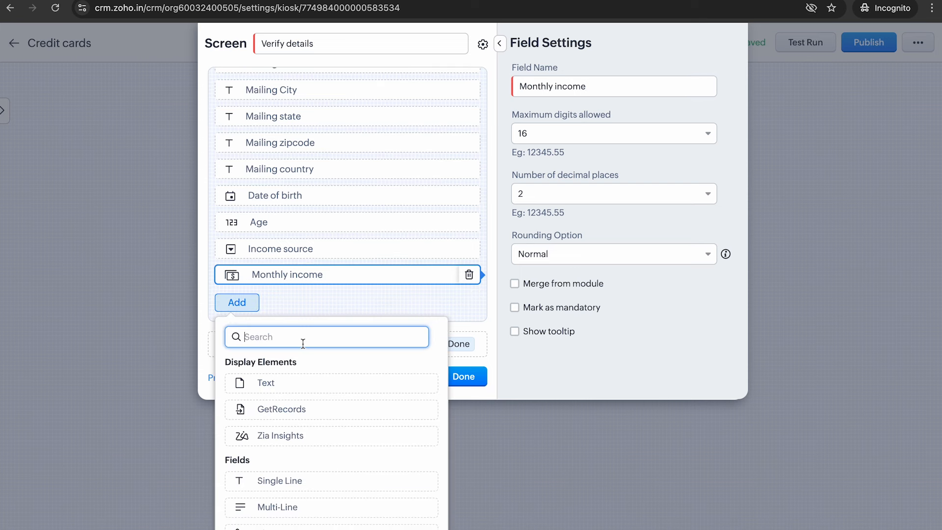
type("pick")
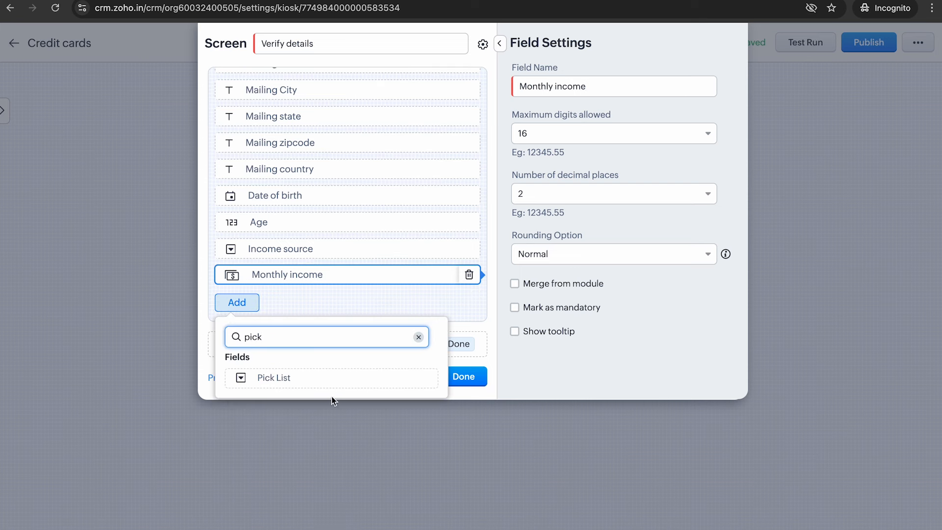
left_click(311, 383)
left_click(623, 80)
key("BackSpace")
key("BackSpace")
key("BackSpace")
key("BackSpace")
key("BackSpace")
key("BackSpace")
key("BackSpace")
key("BackSpace")
key("BackSpace")
key("BackSpace")
key("BackSpace")
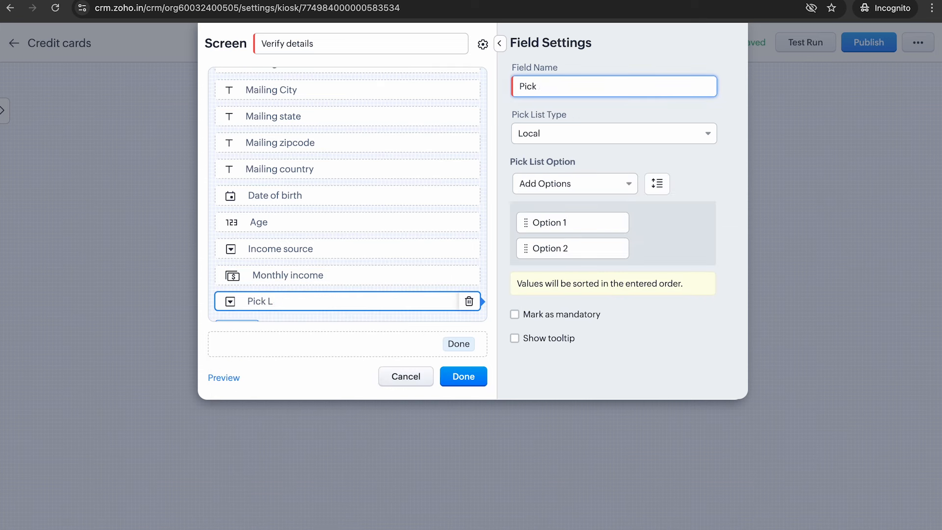
key("Caps_Lock")
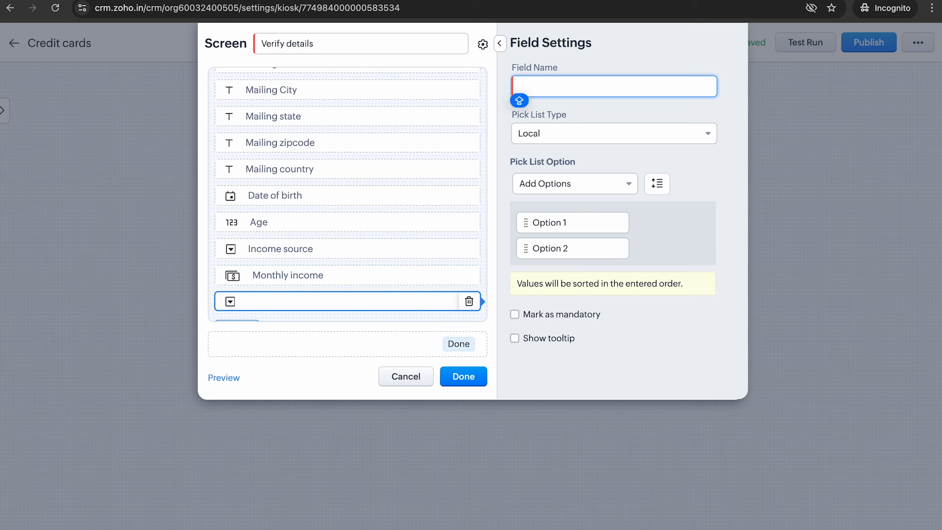
type("Type of")
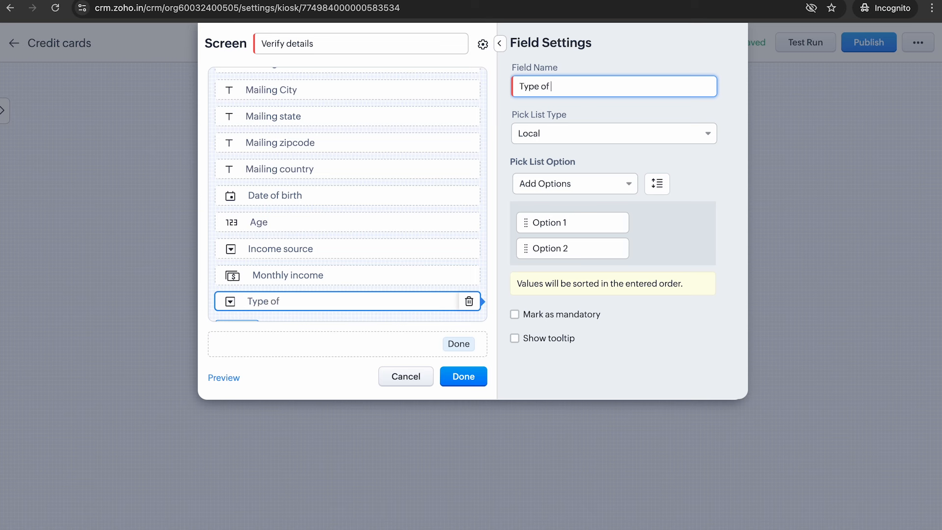
type(" credit card")
Step: Set the Type of credit card pick list type to Global Set and use the "Type of credit card" option set
left_click(676, 140)
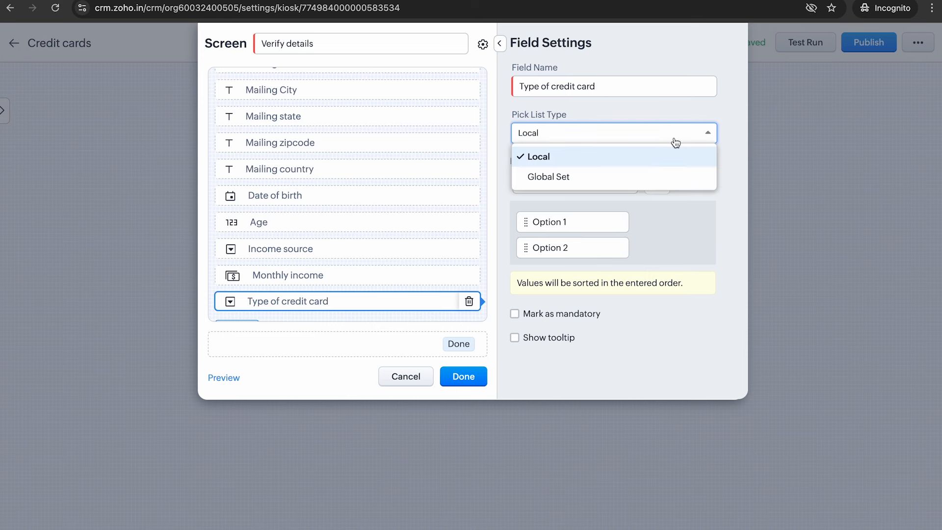
left_click(671, 182)
left_click(566, 188)
scroll(589, 322, "down", 1)
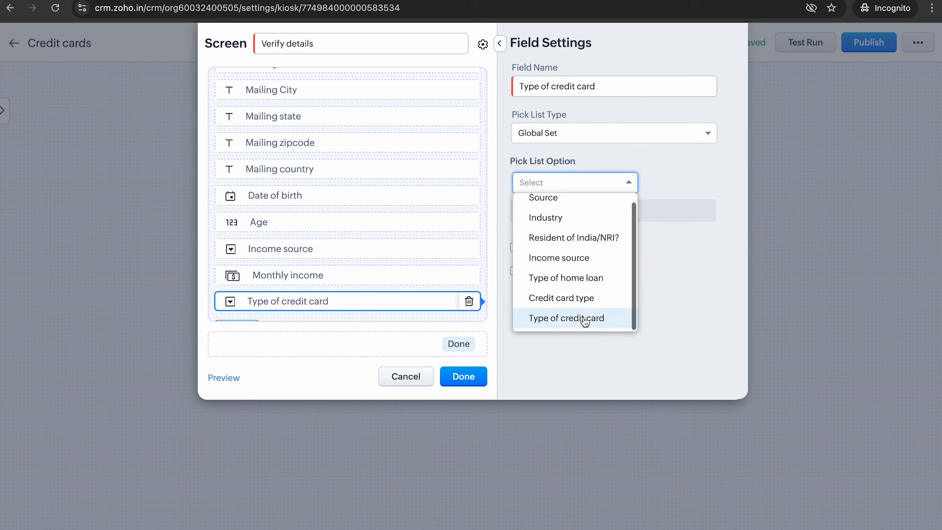
left_click(589, 319)
Step: Check the complete field list and save the Verify details screen
scroll(625, 235, "down", 1)
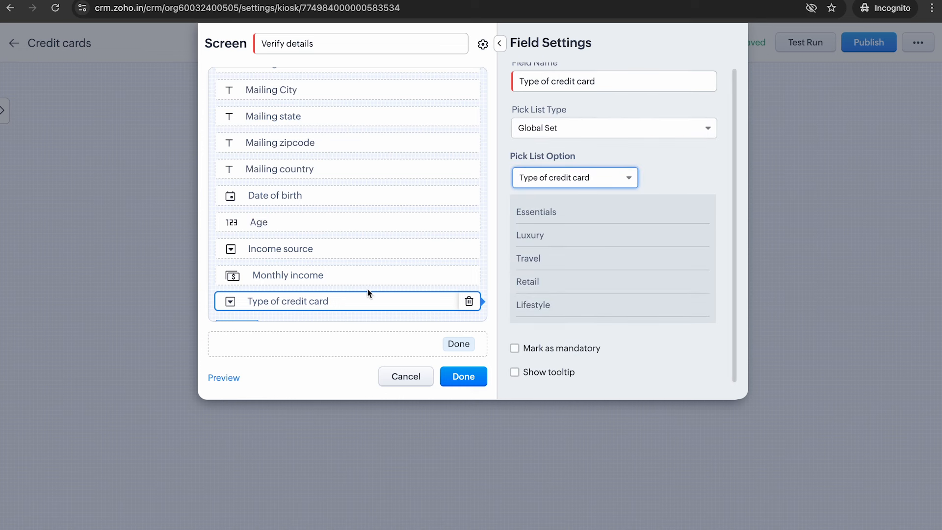
scroll(391, 169, "up", 1)
scroll(391, 170, "up", 1)
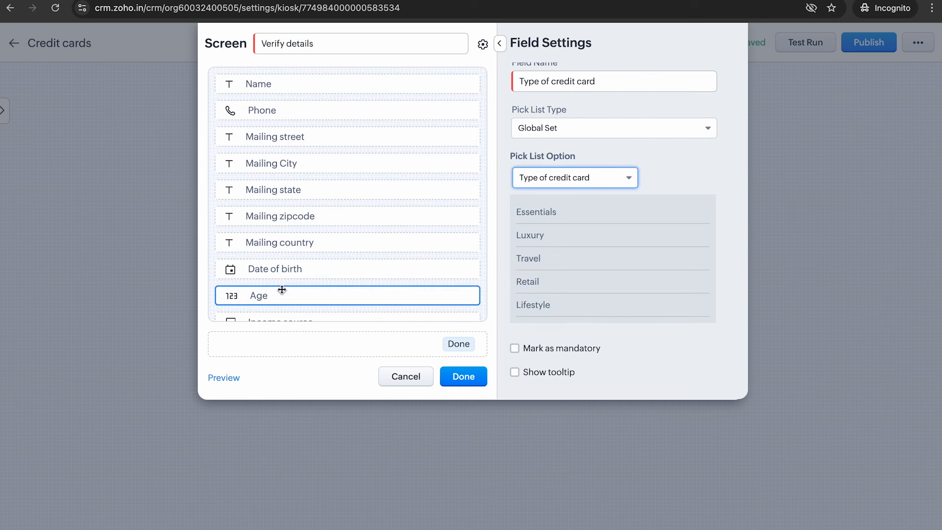
scroll(336, 293, "down", 3)
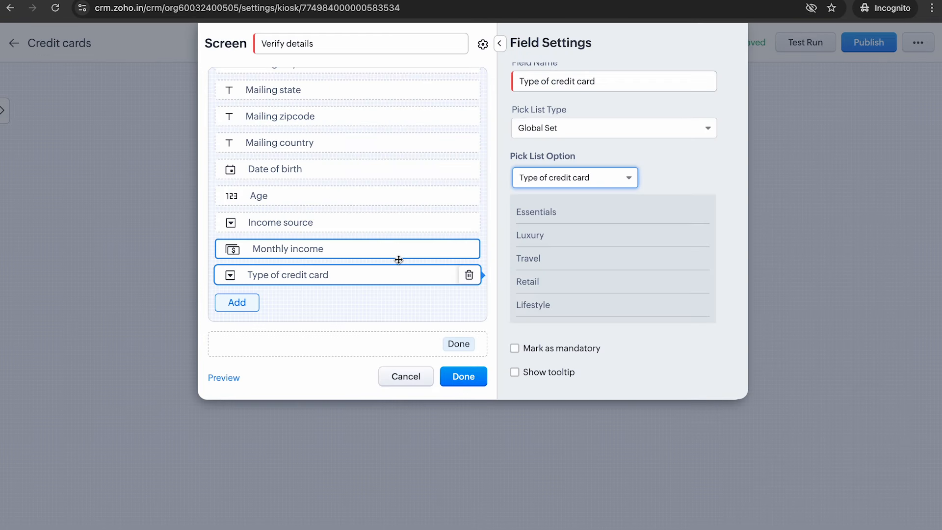
left_click(476, 383)
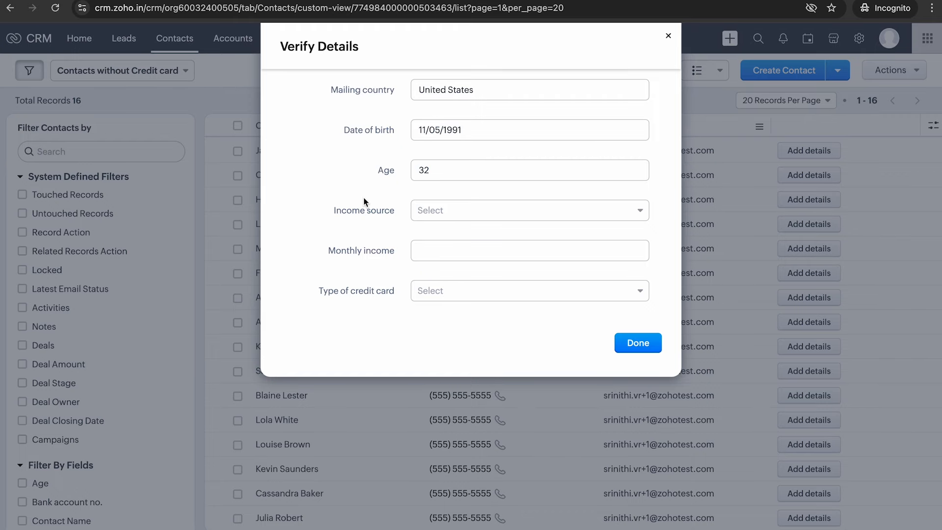
Step: In the running Verify Details form, choose Salaried as income source, enter monthly income 40000, choose a credit card type and submit
left_click(424, 212)
left_click(452, 252)
left_click(455, 249)
type("40000")
left_click(486, 290)
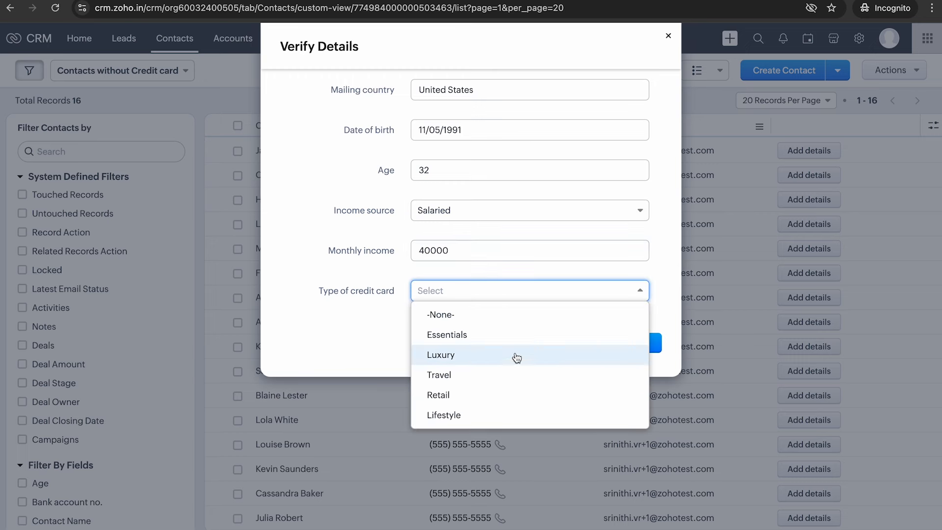
left_click(505, 343)
left_click(643, 348)
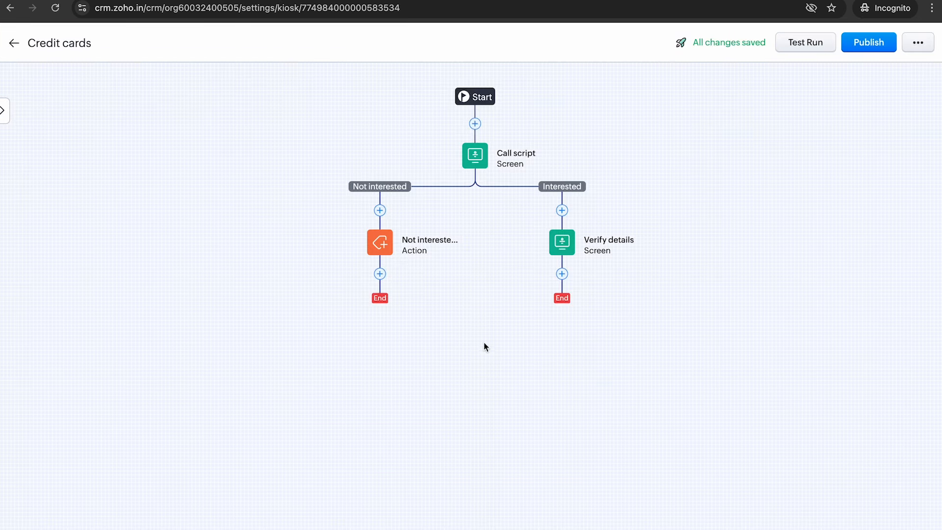
Step: Add a screen named "Display credit cards" after Verify details in the Interested branch of the Credit cards kiosk
left_click(561, 273)
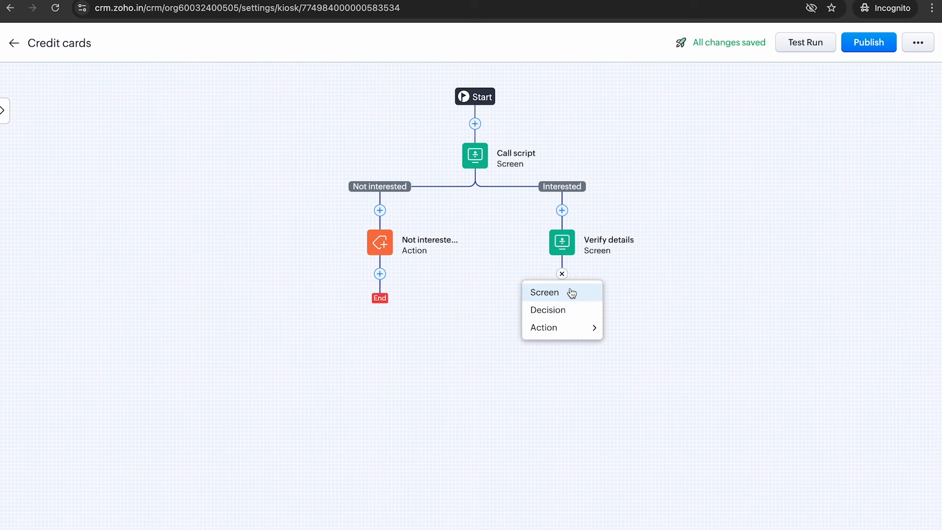
left_click(572, 293)
key("BackSpace")
key("BackSpace")
key("BackSpace")
key("BackSpace")
key("BackSpace")
key("BackSpace")
key("BackSpace")
key("BackSpace")
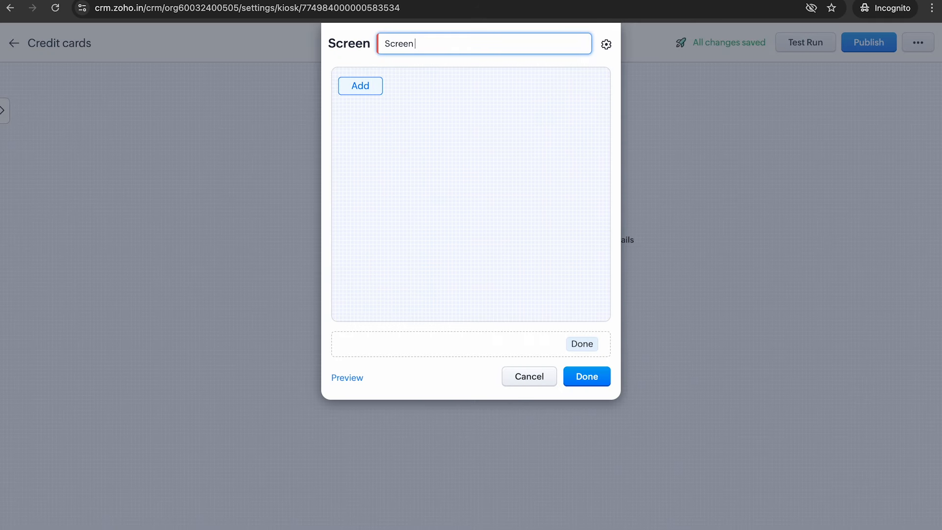
type("Dsi")
type("splay credi")
type("t cards")
Step: Add a GetRecords element to the Display credit cards screen and start a new GetRecords configuration for it
left_click(367, 88)
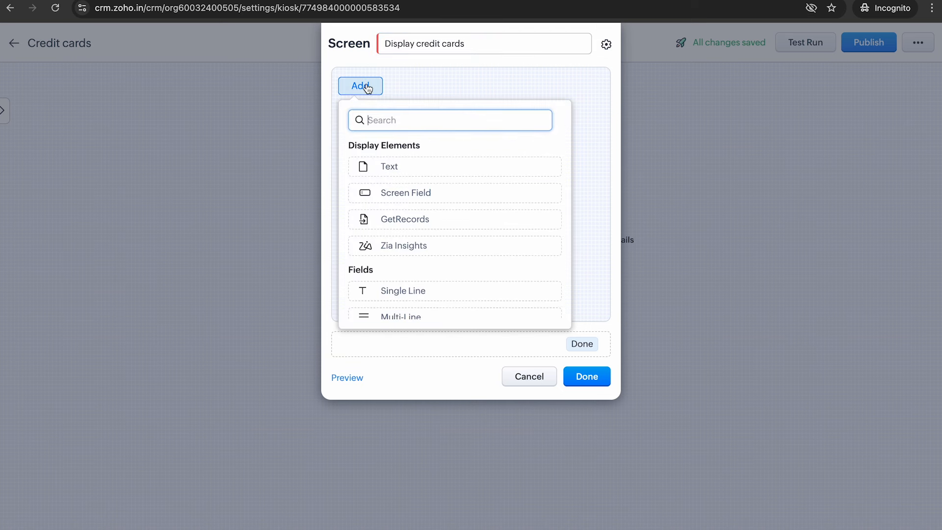
left_click(398, 228)
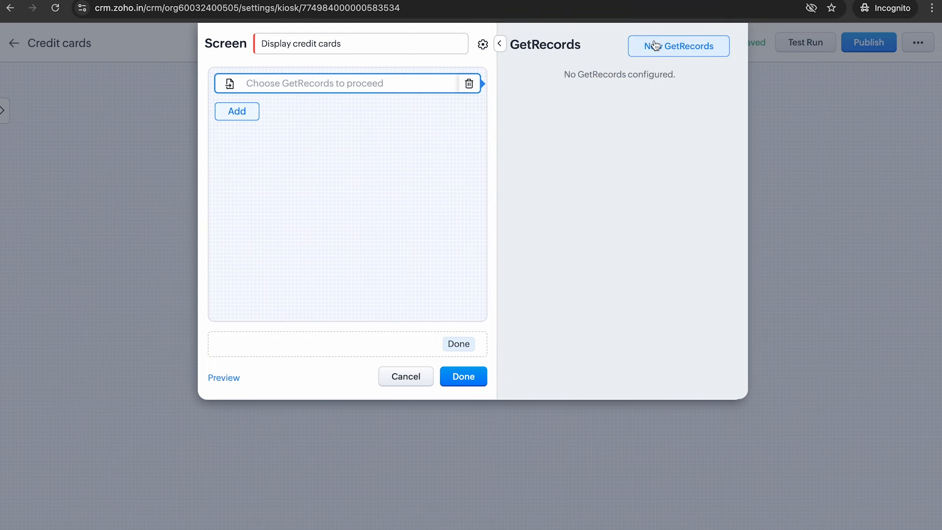
left_click(655, 45)
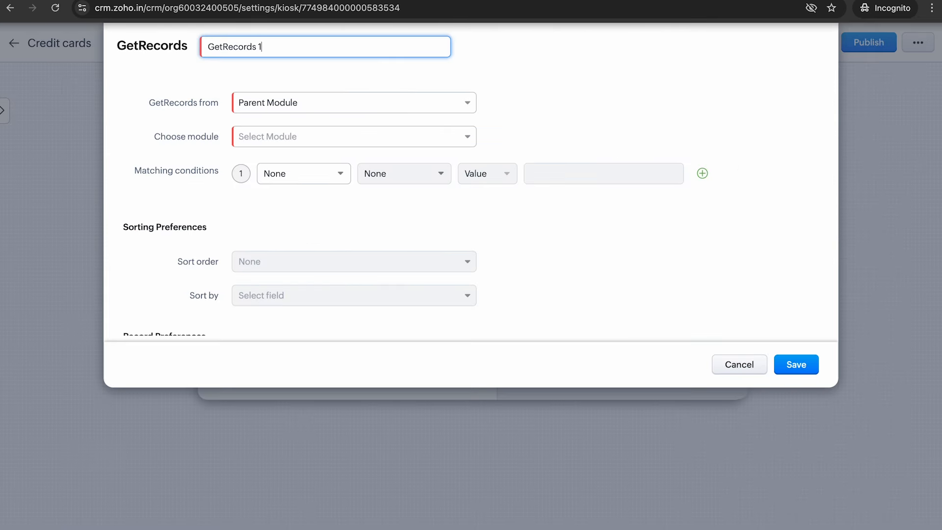
left_click(288, 111)
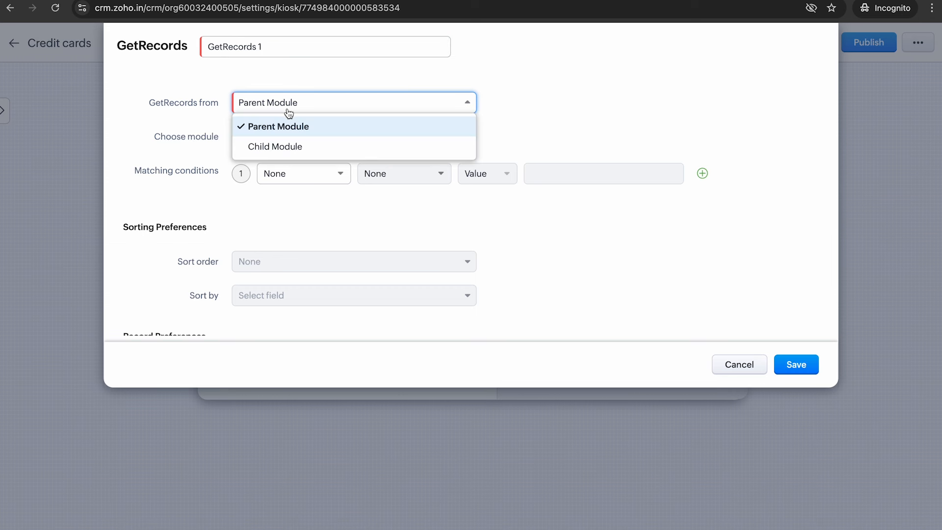
left_click(310, 148)
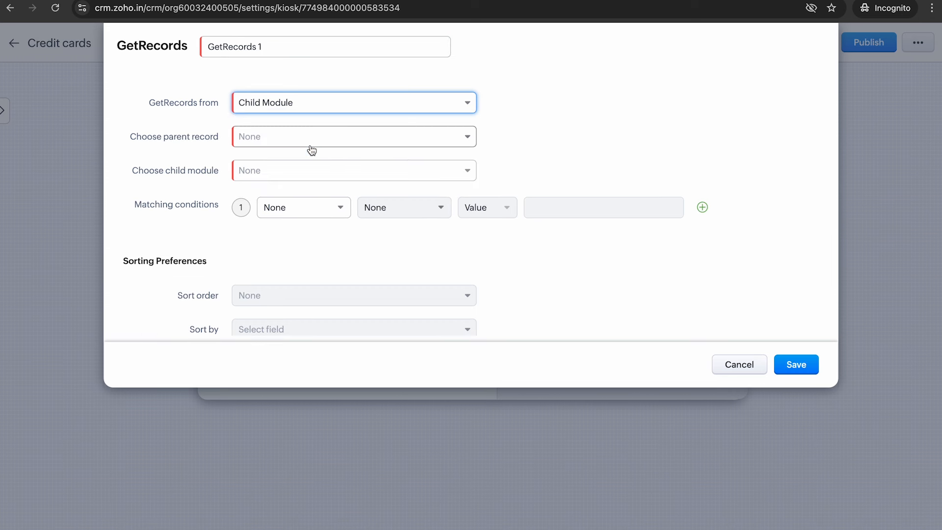
left_click(310, 106)
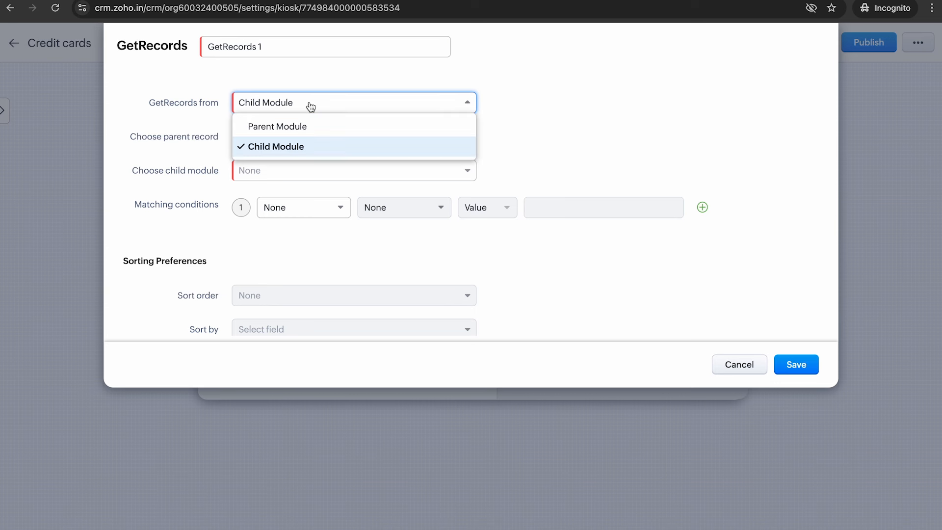
left_click(332, 124)
Step: Set the GetRecords module to Products and rename the configuration as "Eligible cards"
left_click(337, 136)
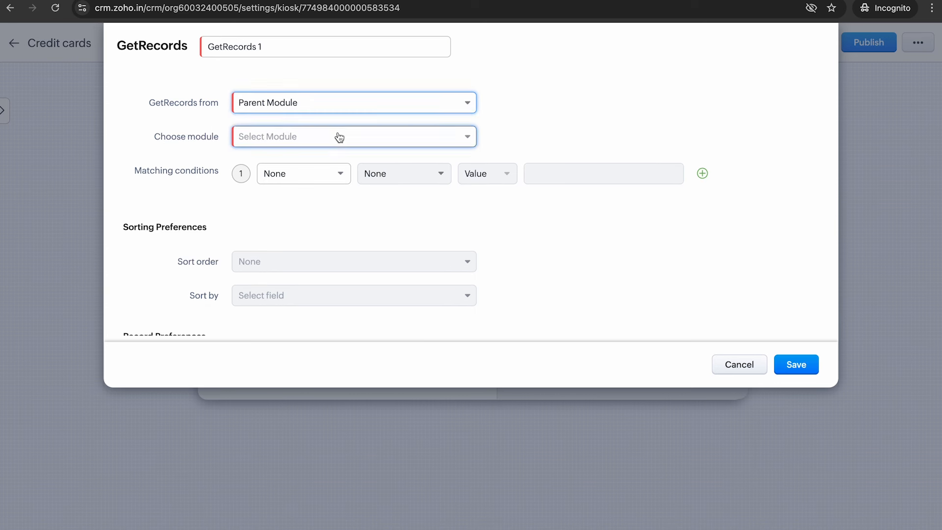
type("pro")
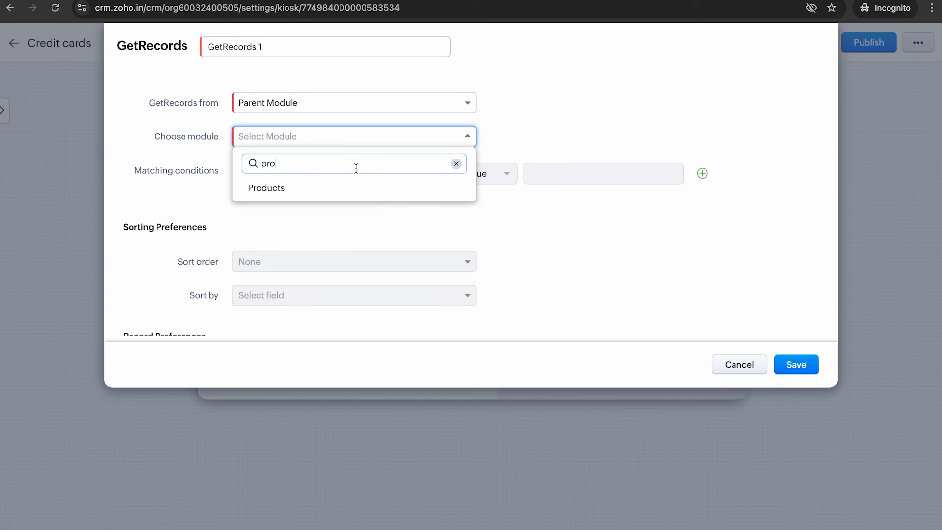
left_click(360, 189)
left_click_drag(332, 46, 188, 44)
type("El")
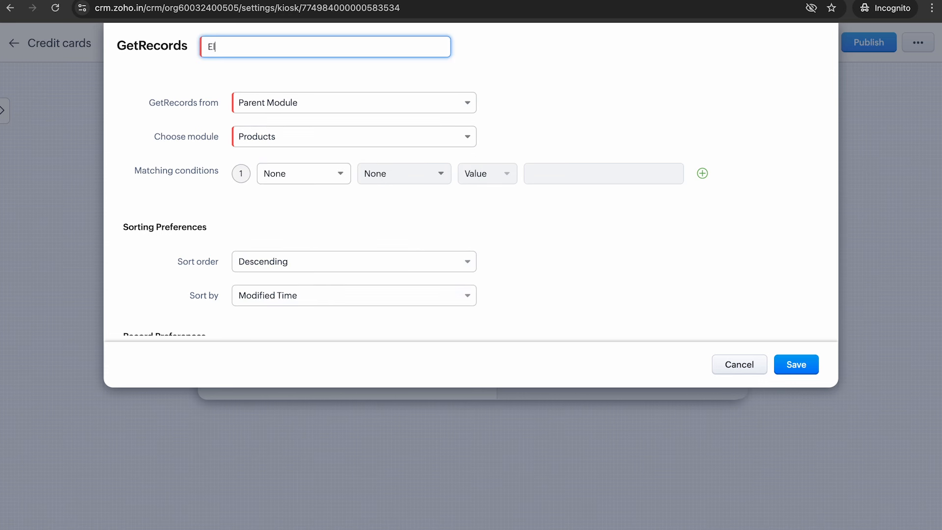
type("igible cards")
left_click(289, 231)
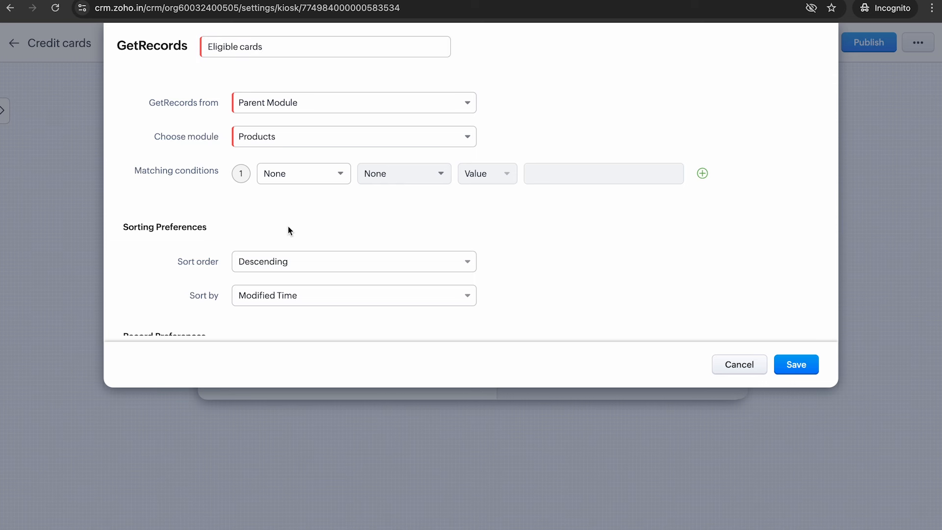
Step: Define the first matching condition as Age (from) < the field Verify details > Age
left_click(318, 175)
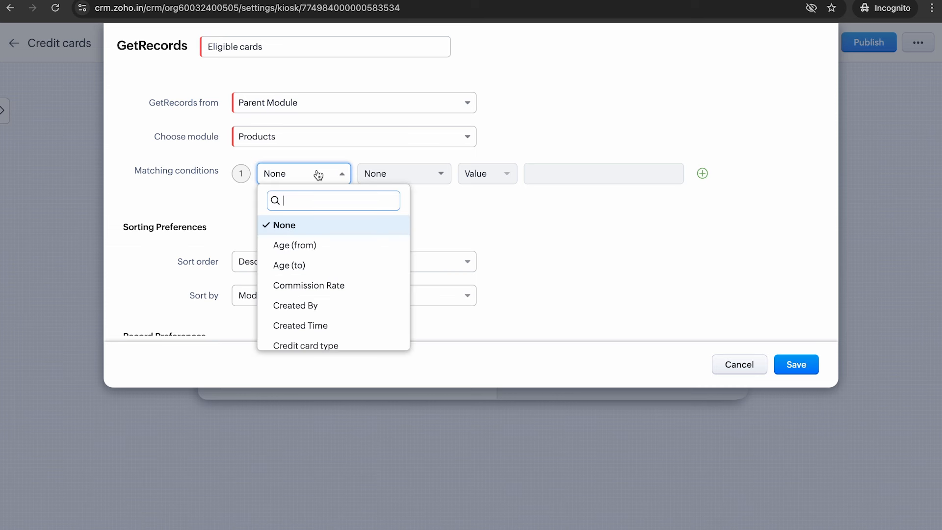
left_click(326, 245)
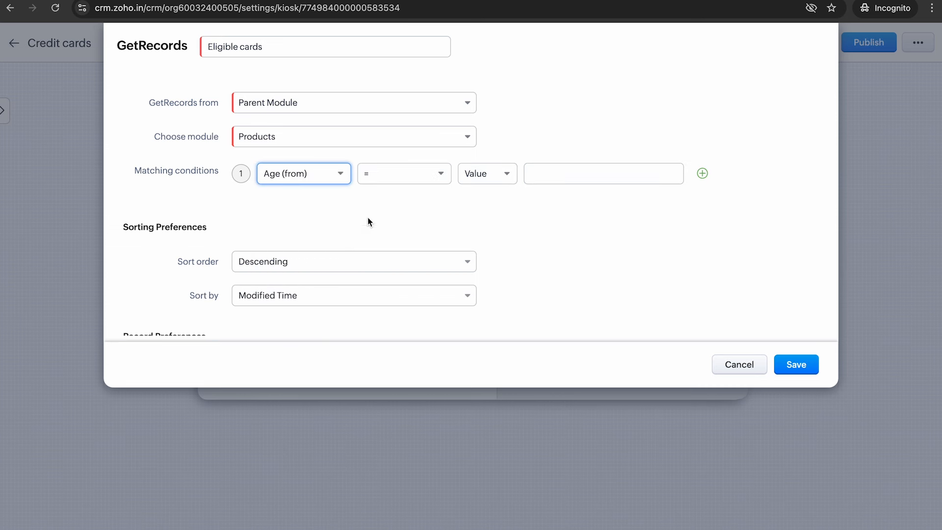
left_click(420, 181)
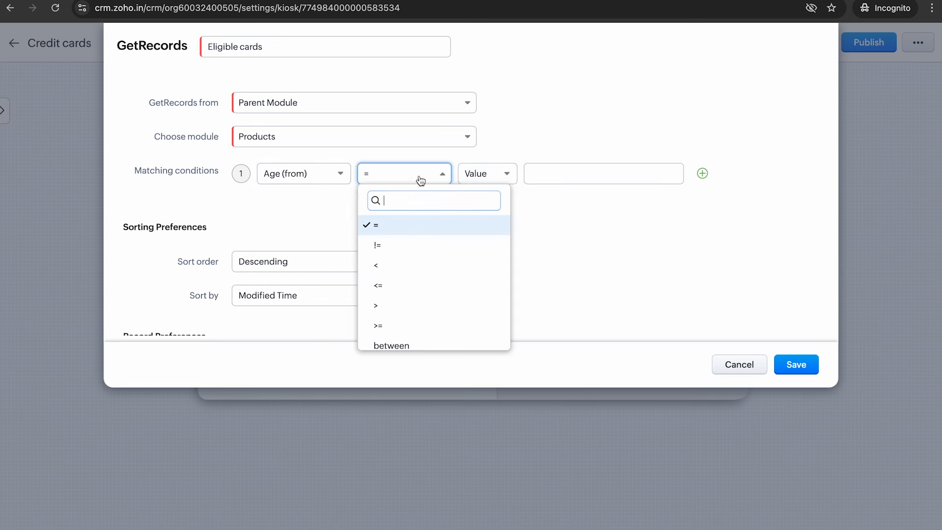
left_click(438, 268)
left_click(487, 173)
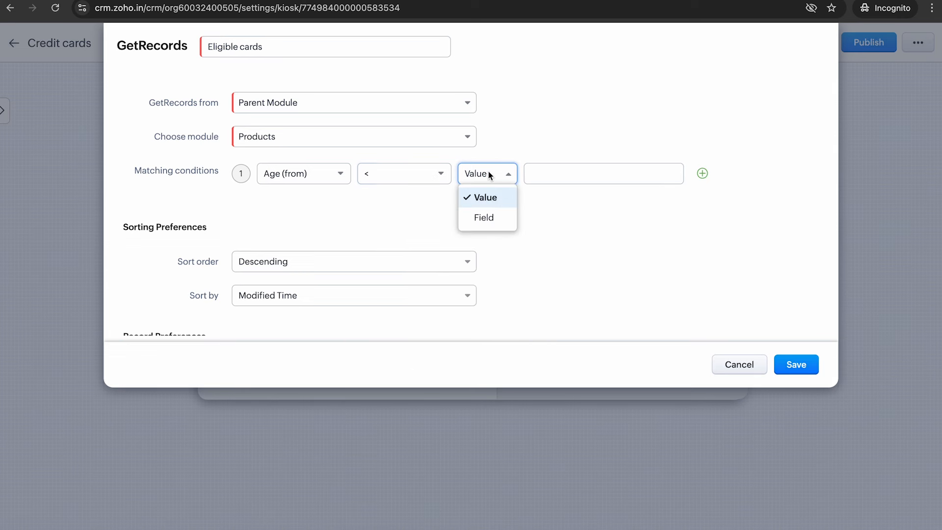
left_click(504, 229)
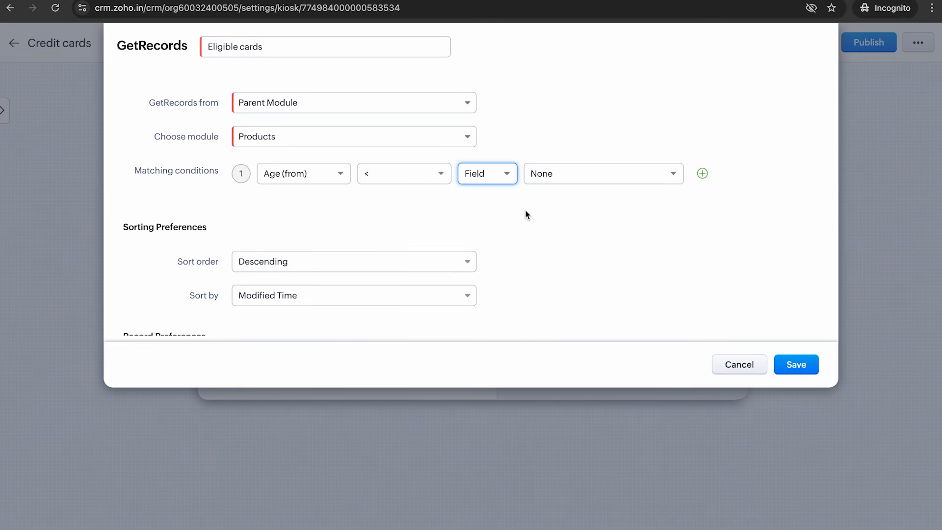
left_click(577, 183)
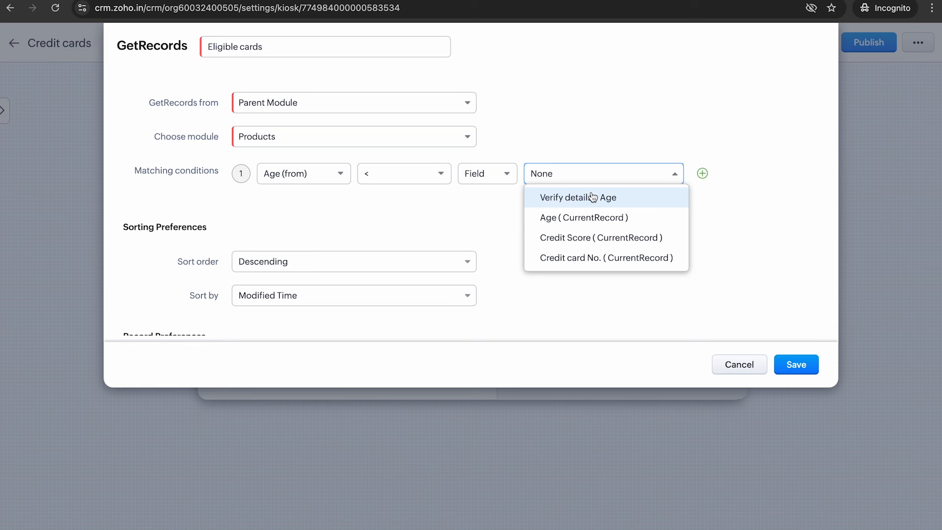
left_click(636, 205)
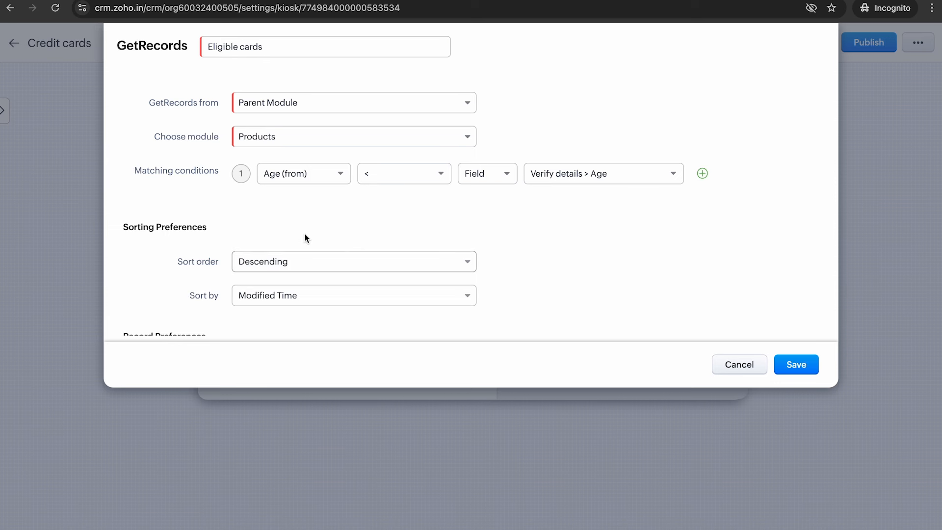
Step: Add a second matching condition: Age (to) > the field Verify details > Age
left_click(702, 174)
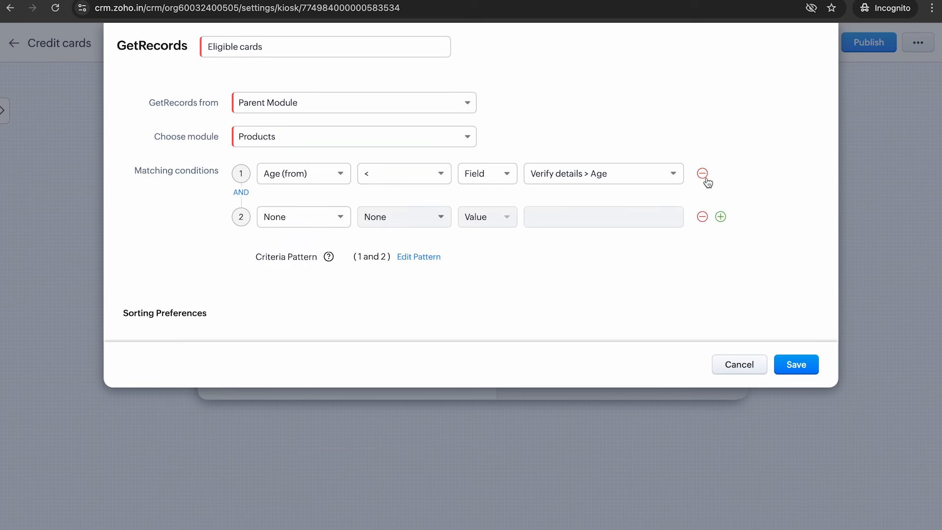
left_click(304, 218)
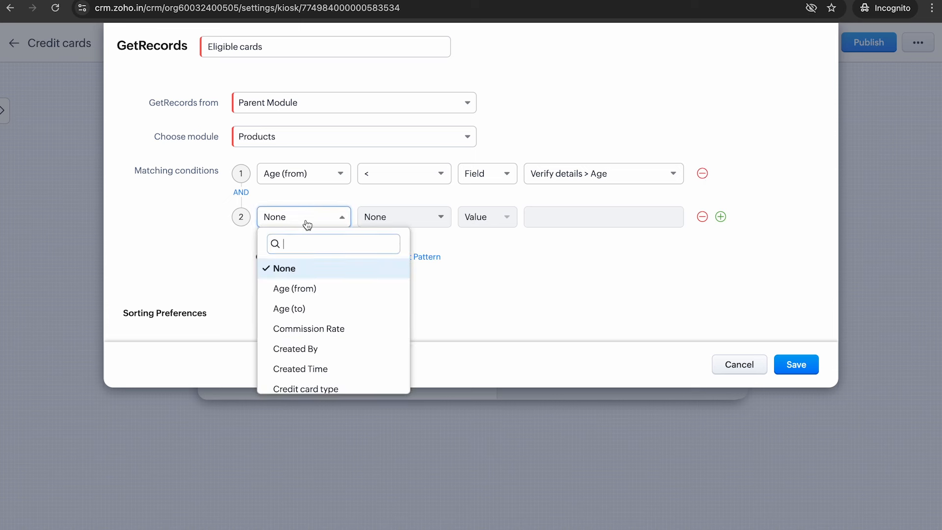
left_click(347, 308)
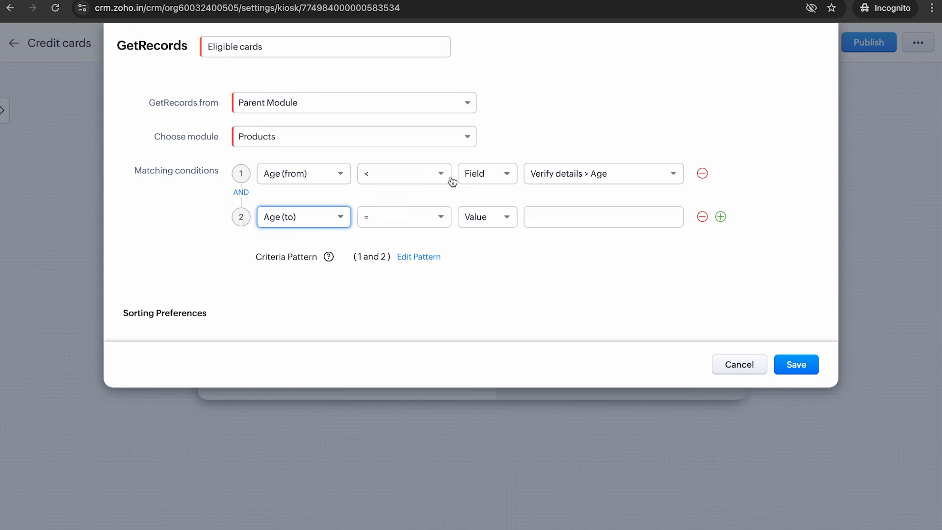
left_click(404, 221)
left_click(448, 354)
left_click(474, 221)
left_click(484, 260)
left_click(575, 216)
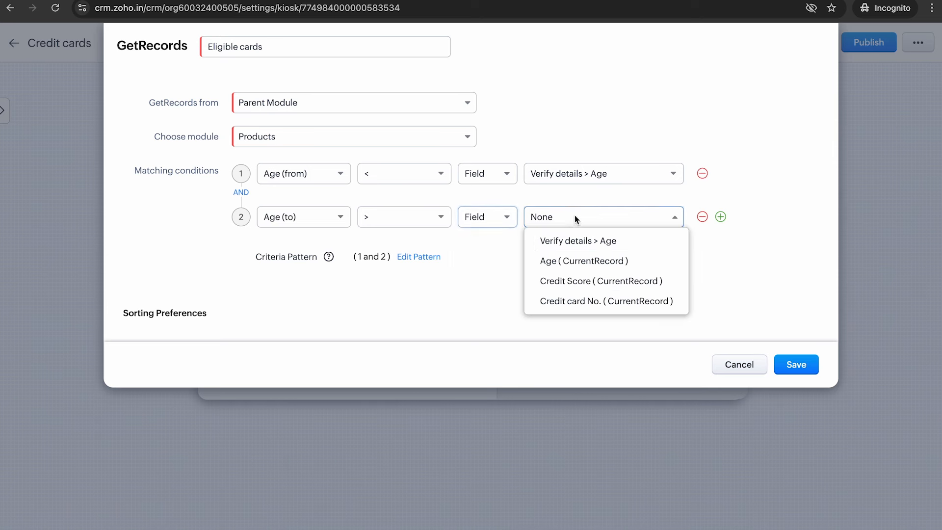
left_click(601, 247)
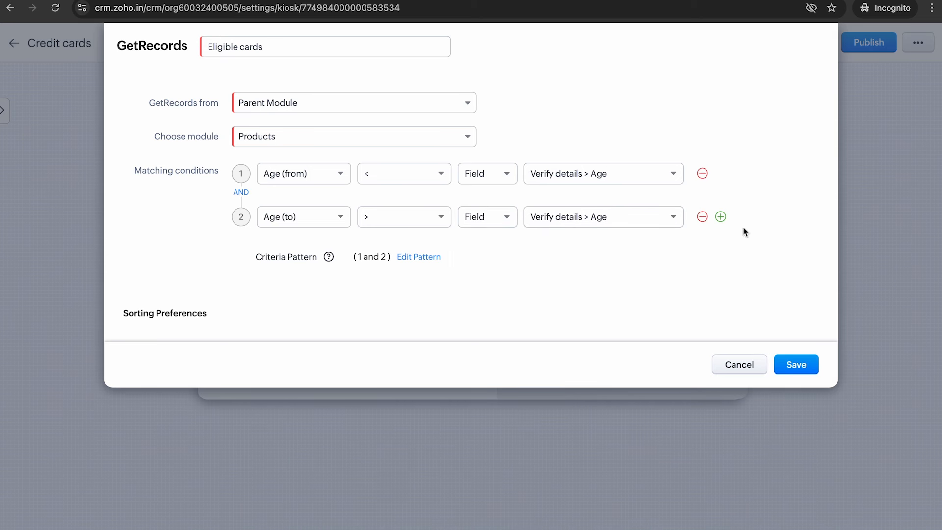
Step: Add a third matching condition: Minimum Income < the field Verify details > Monthly income
left_click(721, 217)
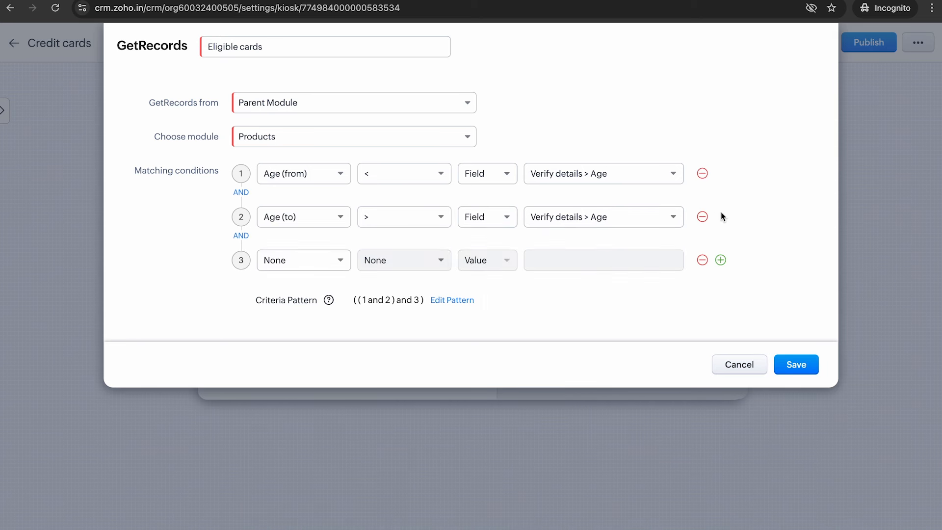
left_click(294, 265)
scroll(332, 350, "down", 3)
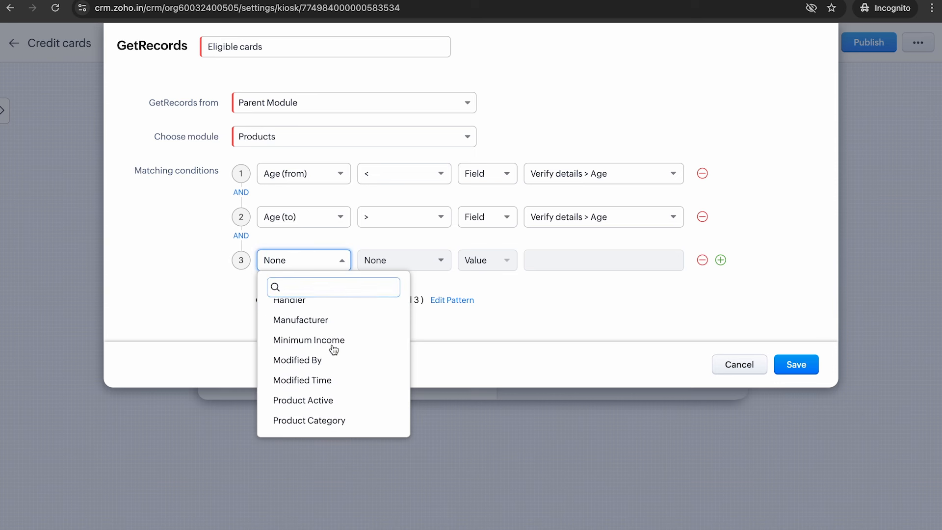
left_click(333, 349)
left_click(431, 271)
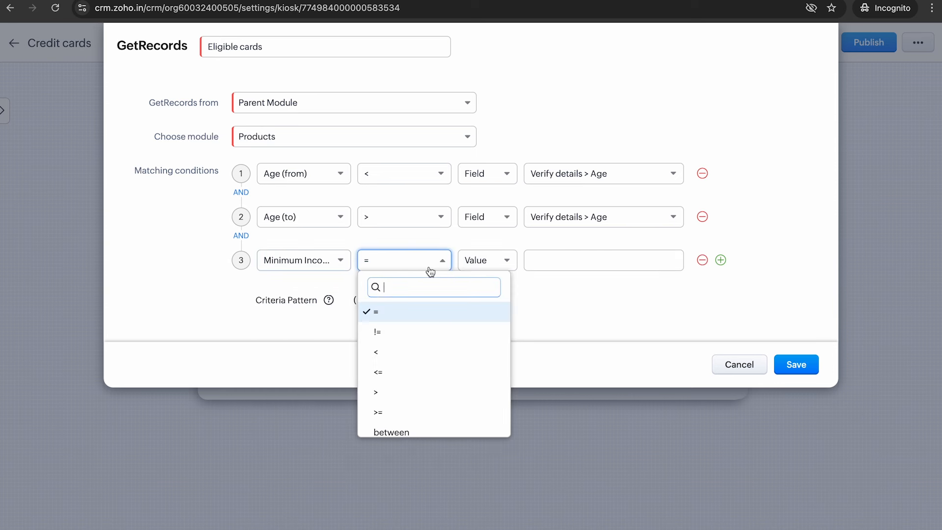
left_click(467, 359)
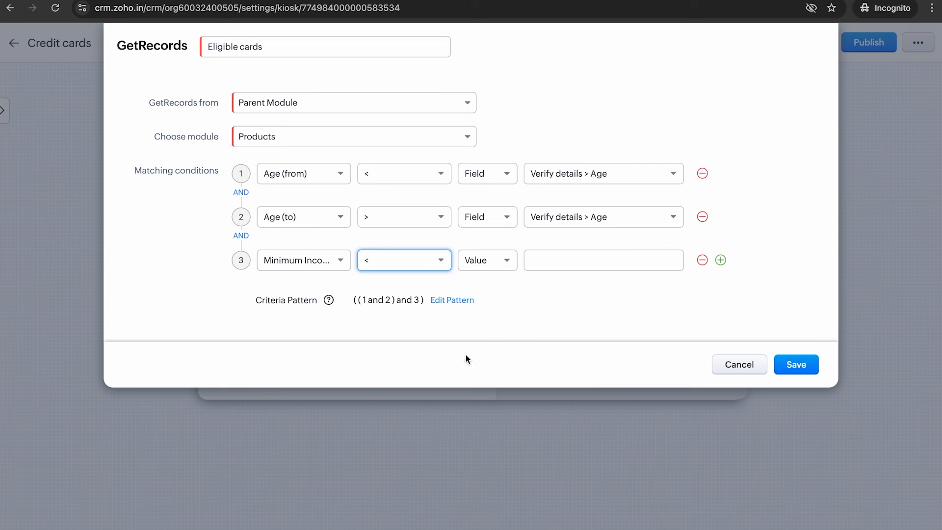
left_click(489, 257)
left_click(506, 304)
left_click(578, 263)
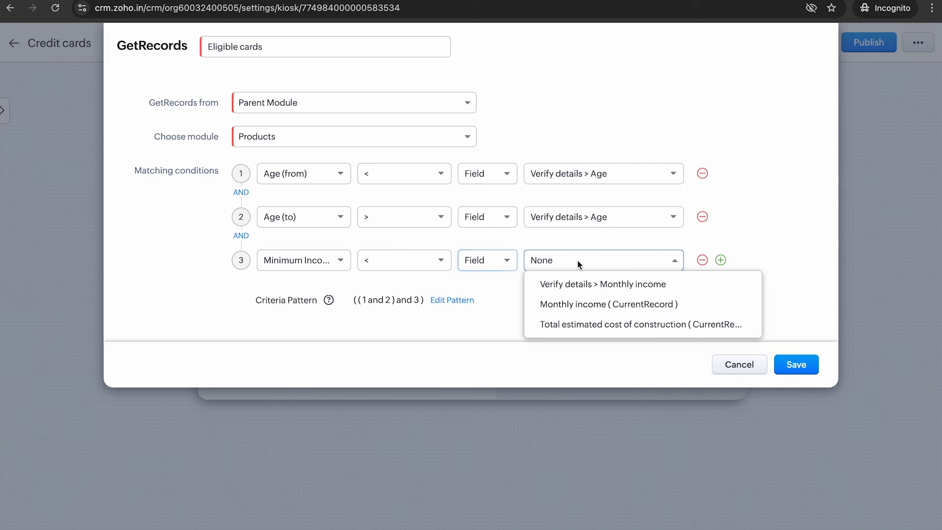
left_click(594, 285)
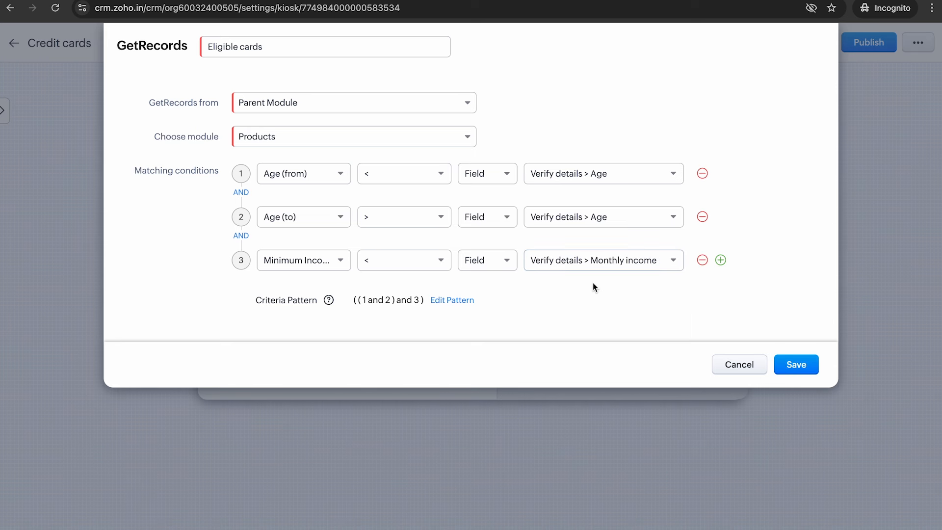
Step: Add a fourth matching condition: the product's type of credit card is the field Verify details > Type of credit card
left_click(722, 261)
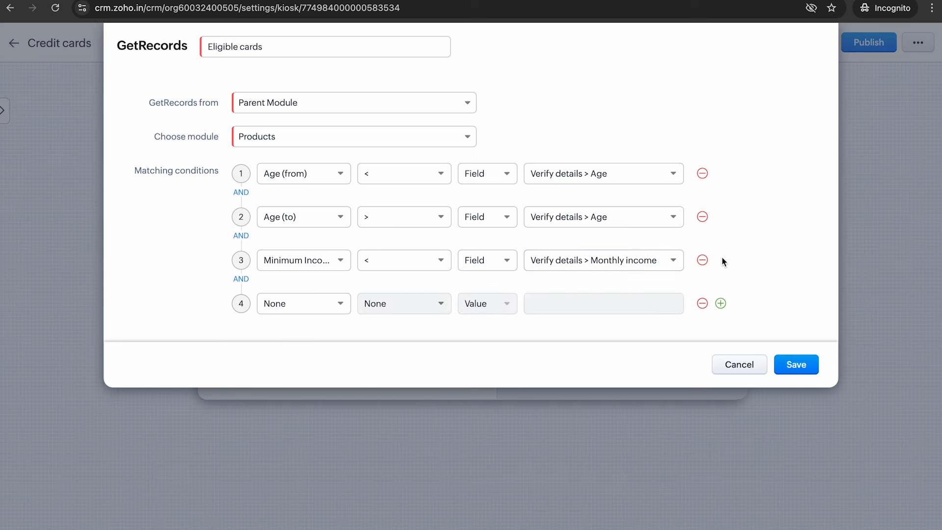
left_click(293, 307)
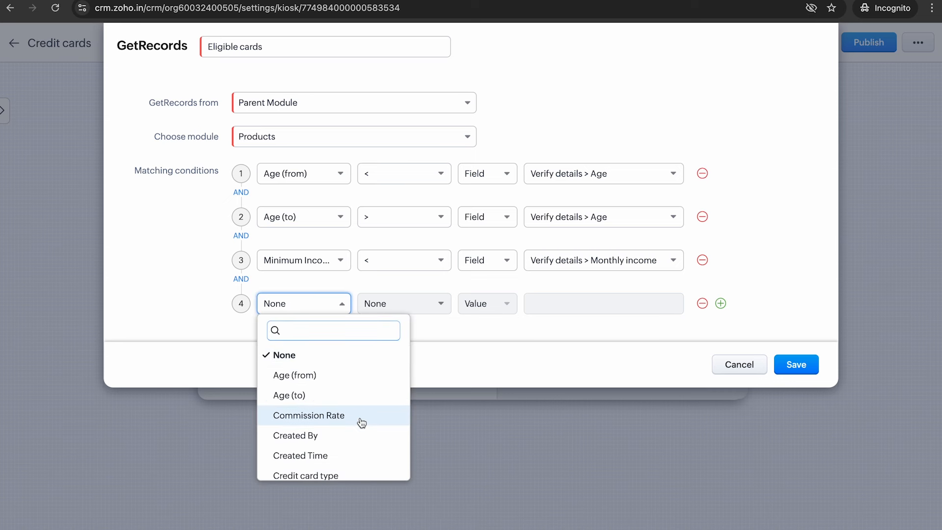
scroll(359, 421, "down", 10)
left_click(336, 413)
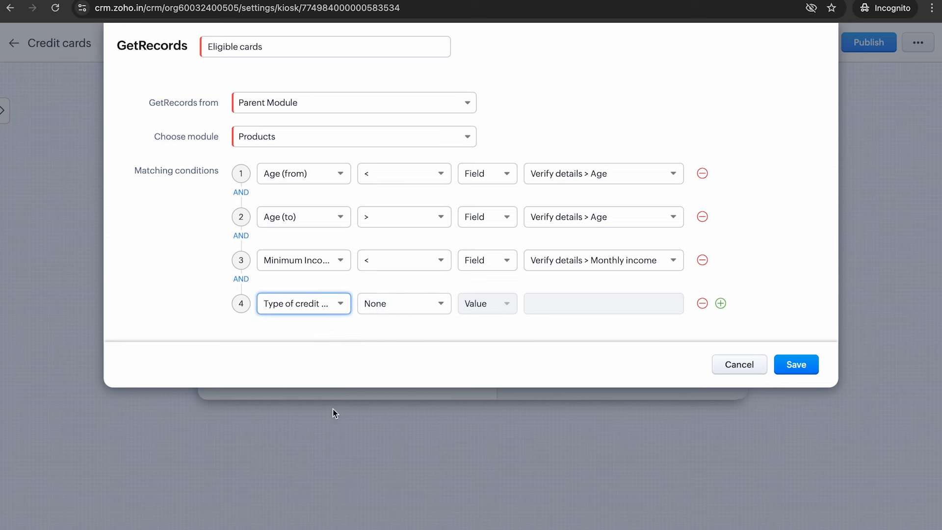
left_click(407, 312)
left_click(431, 352)
left_click(498, 312)
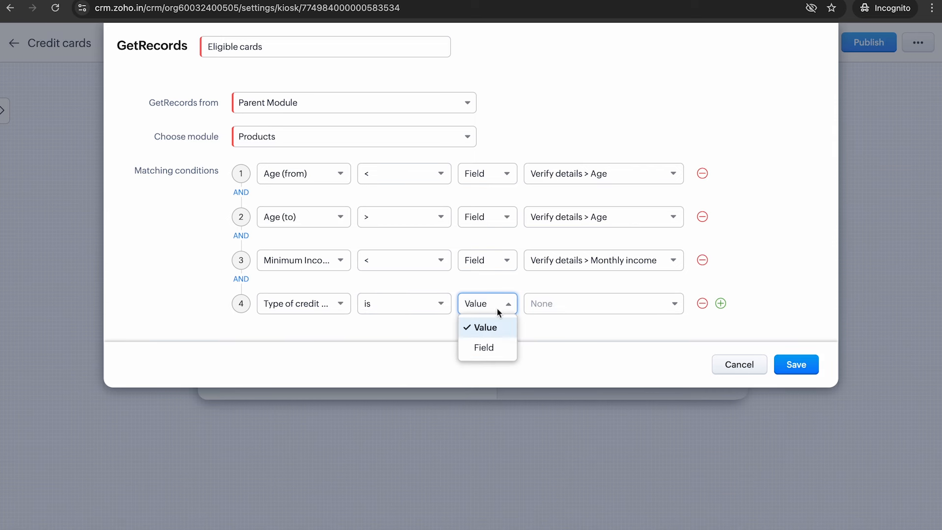
left_click(496, 349)
left_click(595, 305)
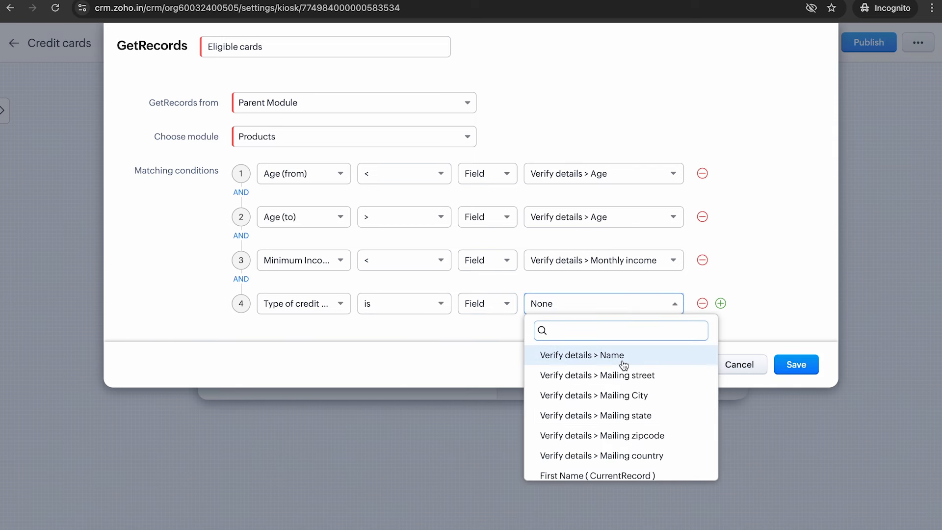
scroll(669, 436, "down", 2)
scroll(667, 436, "down", 1)
scroll(667, 436, "up", 3)
type("ty")
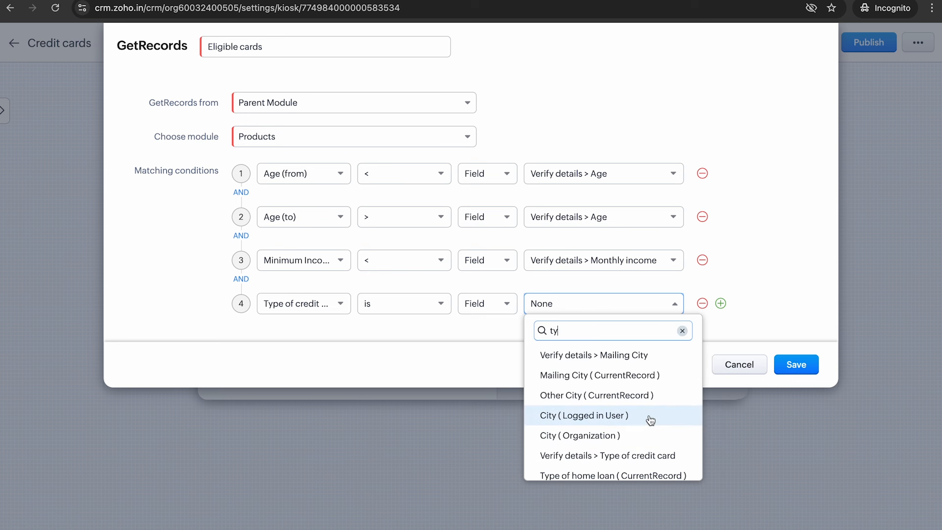
left_click(667, 456)
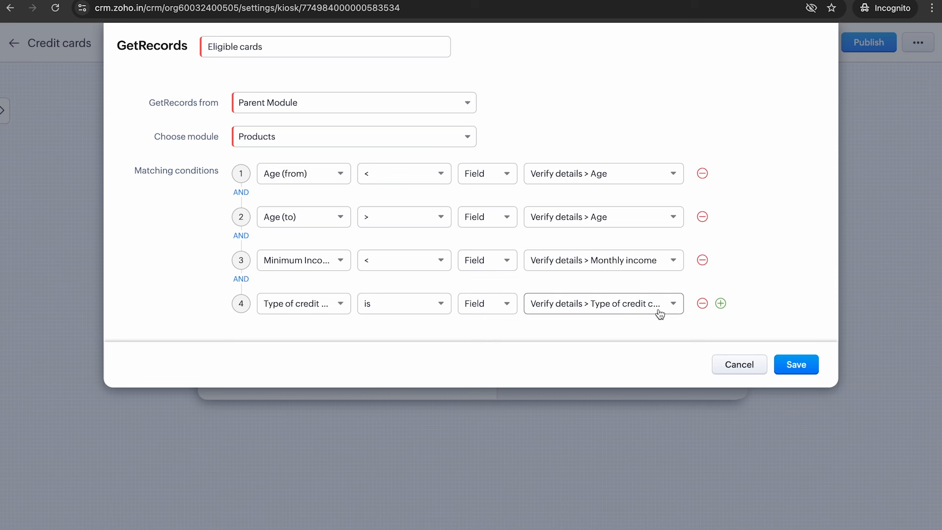
Step: Set the records to fetch in the record preferences to Multiple records
scroll(734, 268, "down", 5)
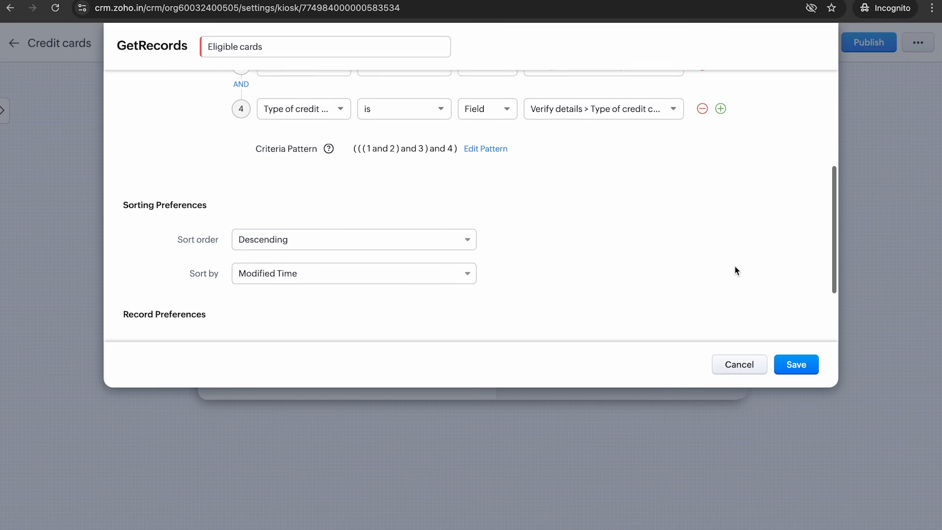
scroll(735, 267, "down", 1)
left_click(448, 266)
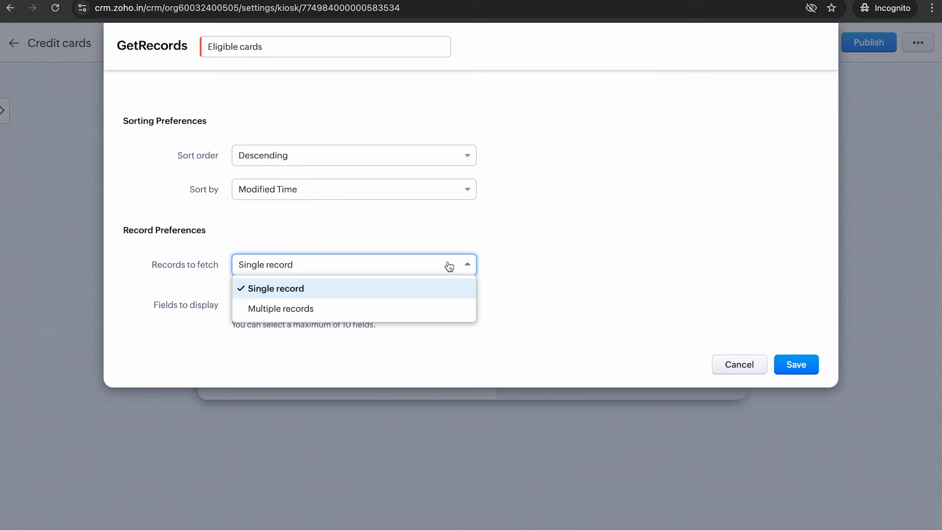
left_click(454, 309)
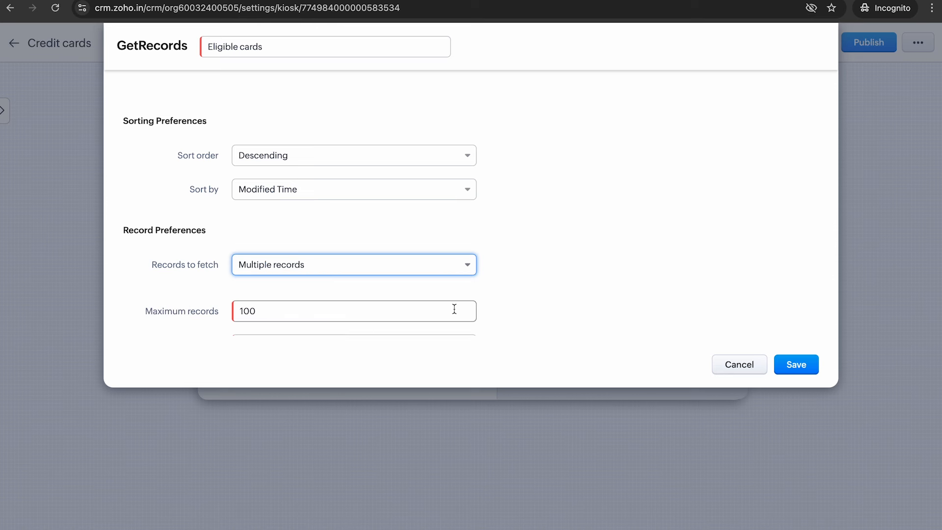
Step: Choose Product Name and Description as the fields to display for the Eligible cards records
scroll(565, 257, "down", 2)
left_click(370, 310)
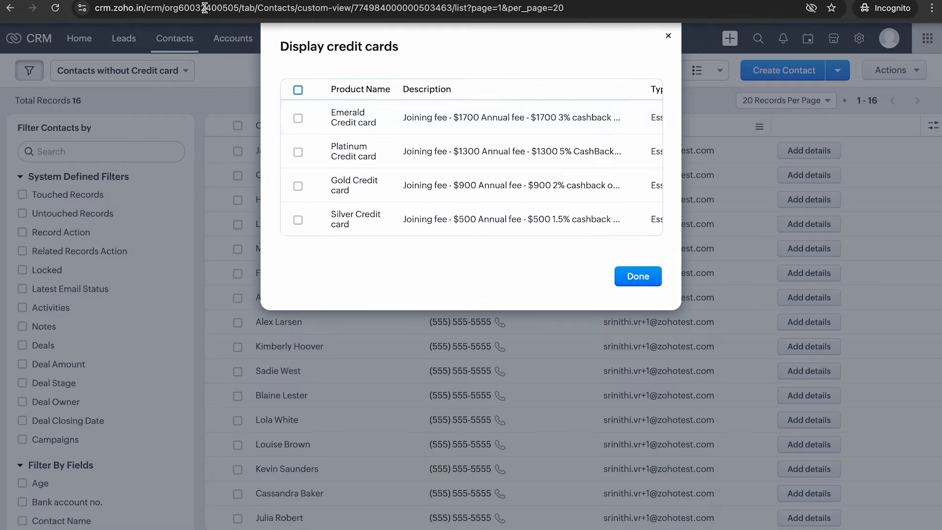
scroll(547, 131, "right", 2)
scroll(553, 131, "left", 2)
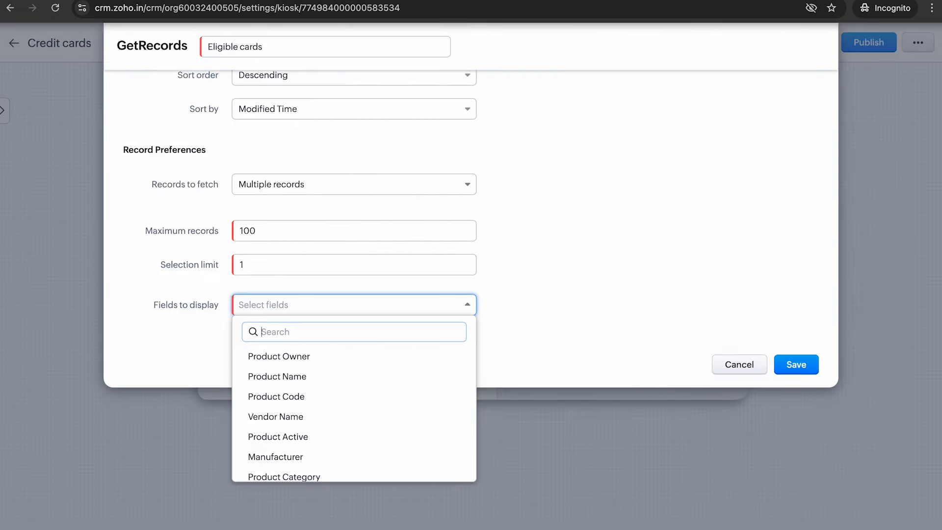
type("p")
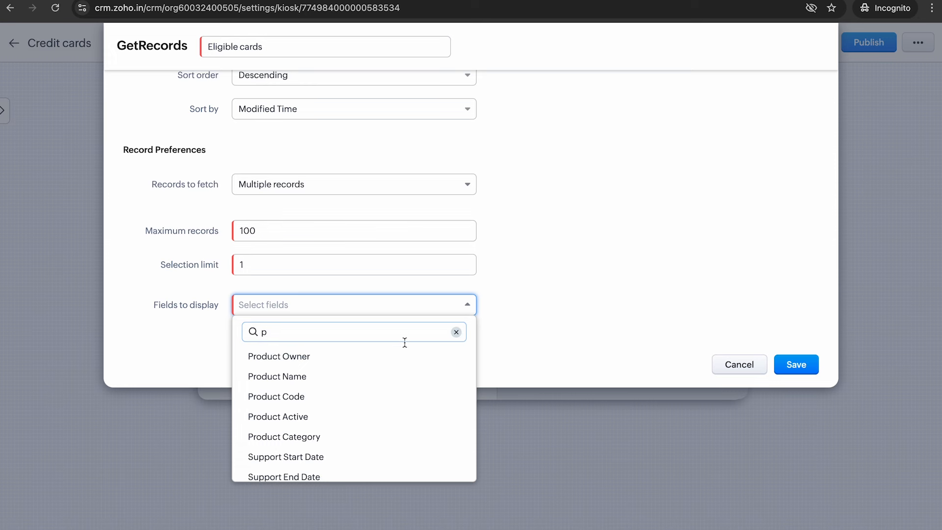
left_click(385, 379)
type("d")
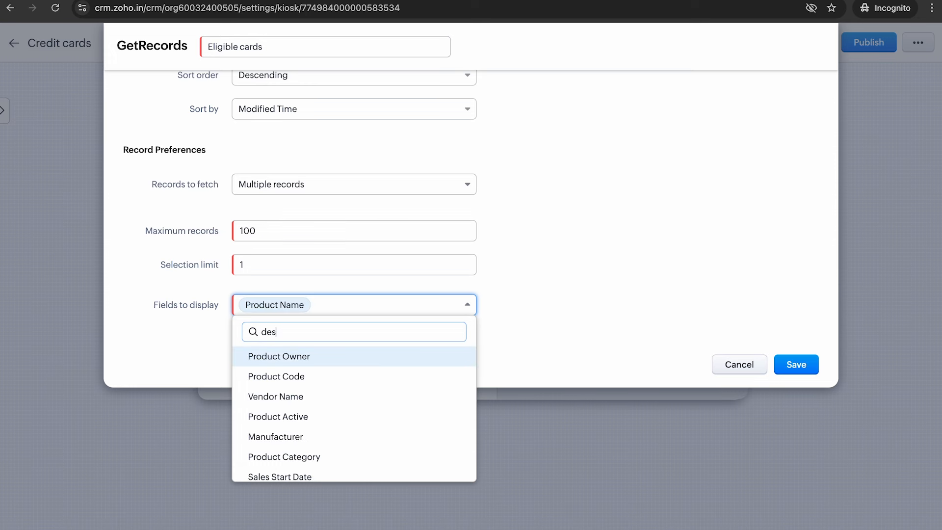
type("es")
left_click(381, 355)
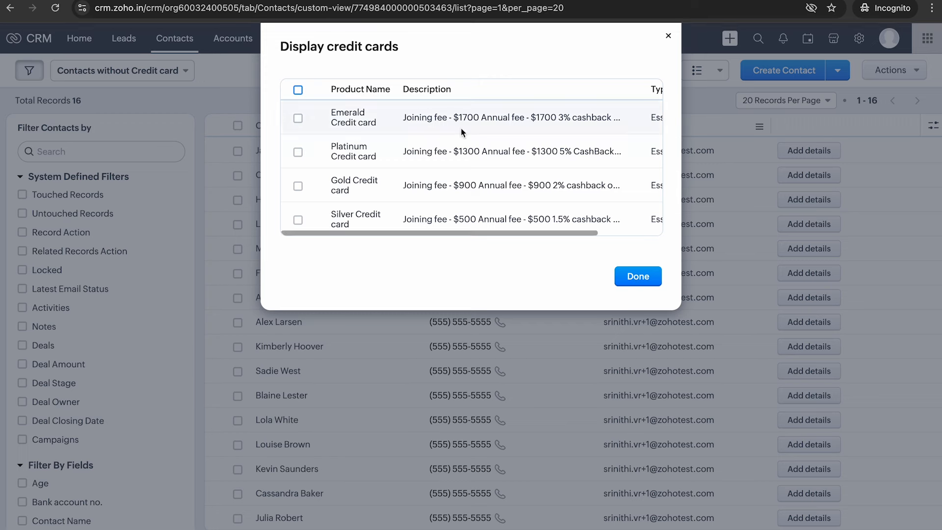
Step: Add Type of credit card to the displayed fields, and save both the GetRecords and the Display credit cards screen
scroll(461, 136, "right", 3)
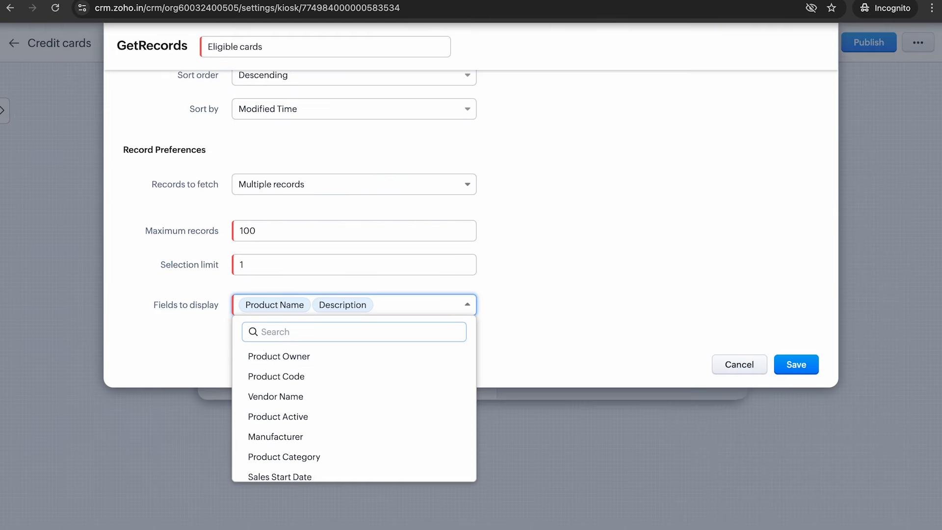
type("type")
left_click(334, 357)
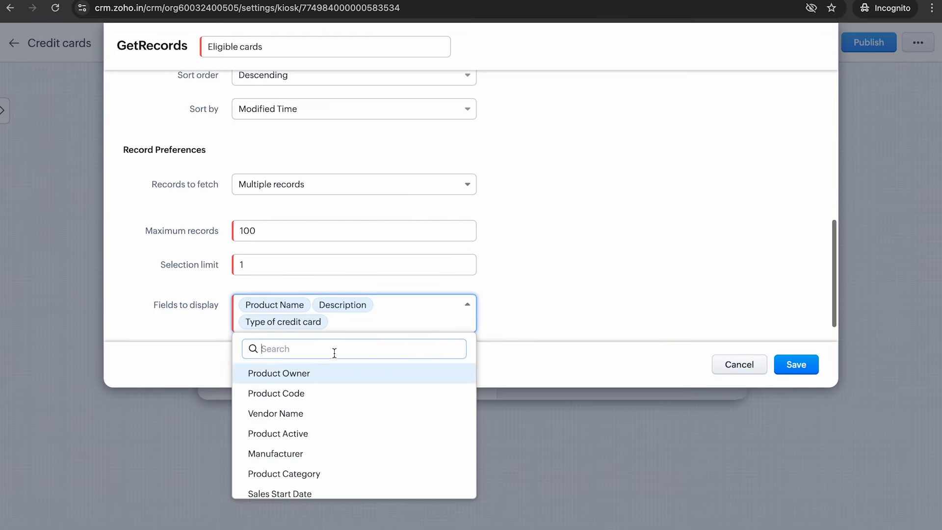
left_click(562, 284)
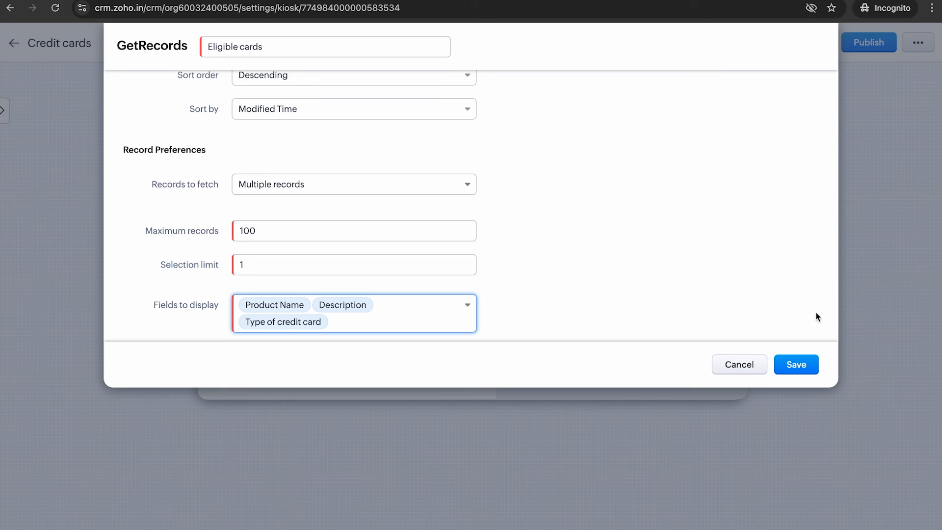
left_click(798, 368)
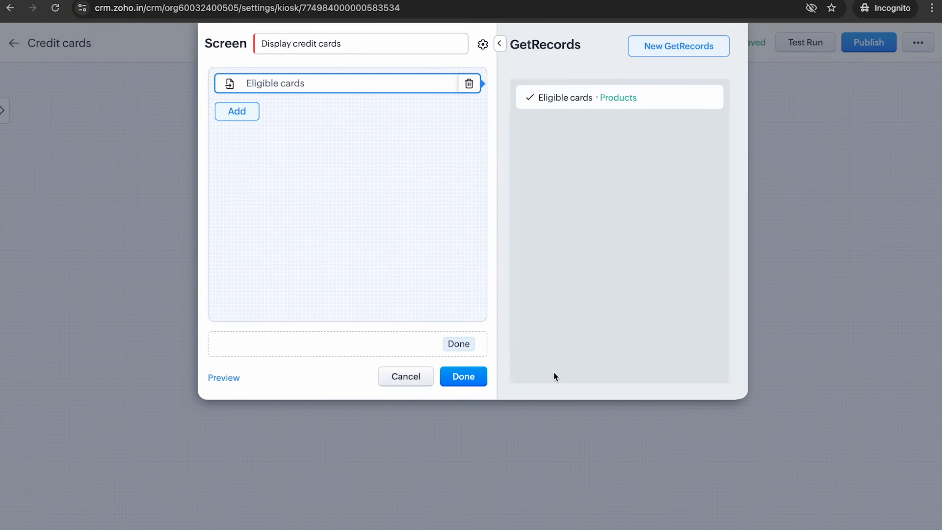
left_click(469, 376)
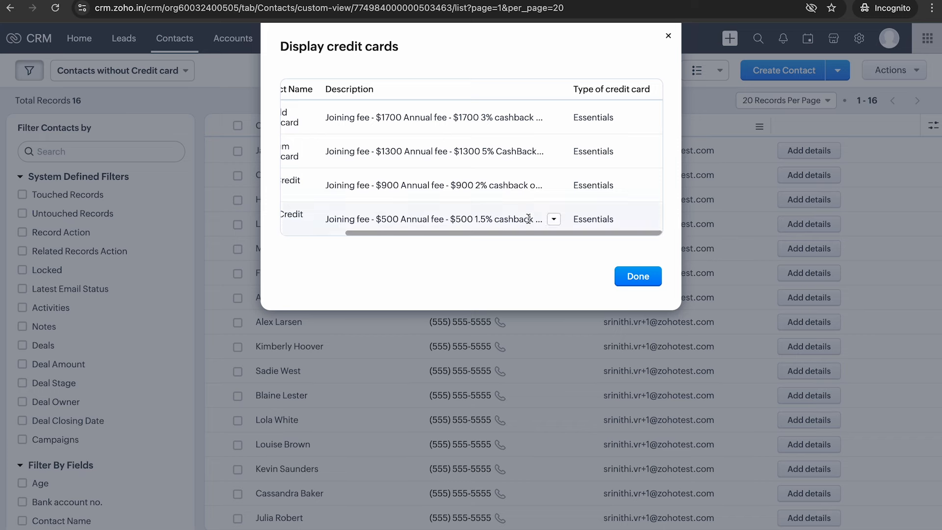
Step: Switch to the running kiosk in the CRM, finish it with the Gold Credit card selected, and open the Credit Card Holders module
scroll(528, 219, "left", 5)
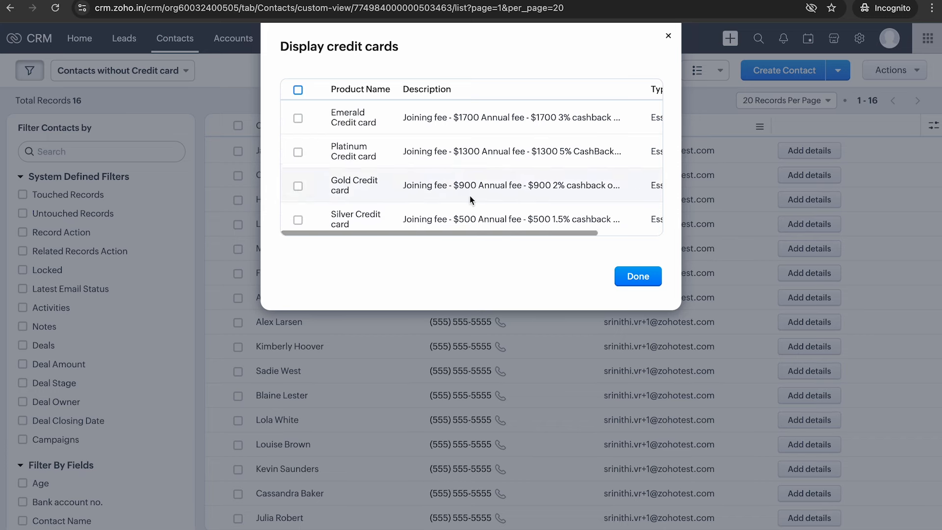
left_click(297, 186)
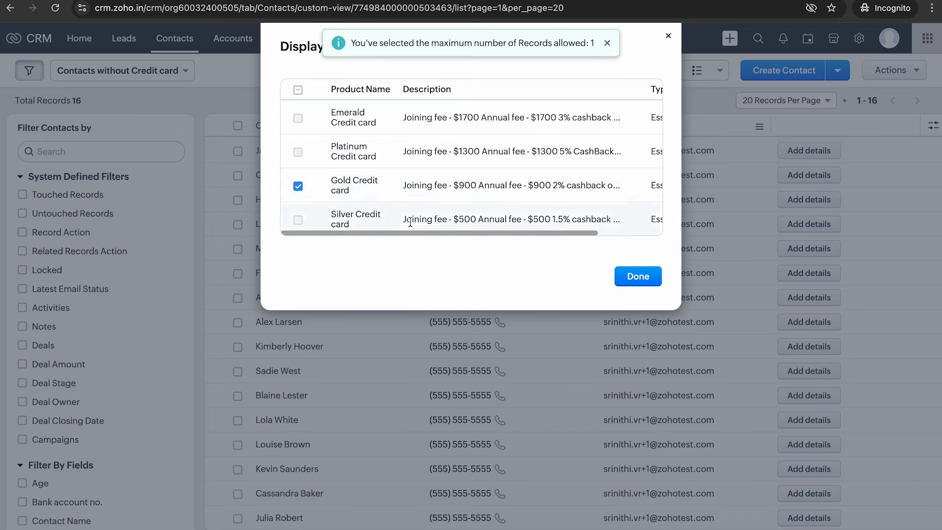
left_click(651, 275)
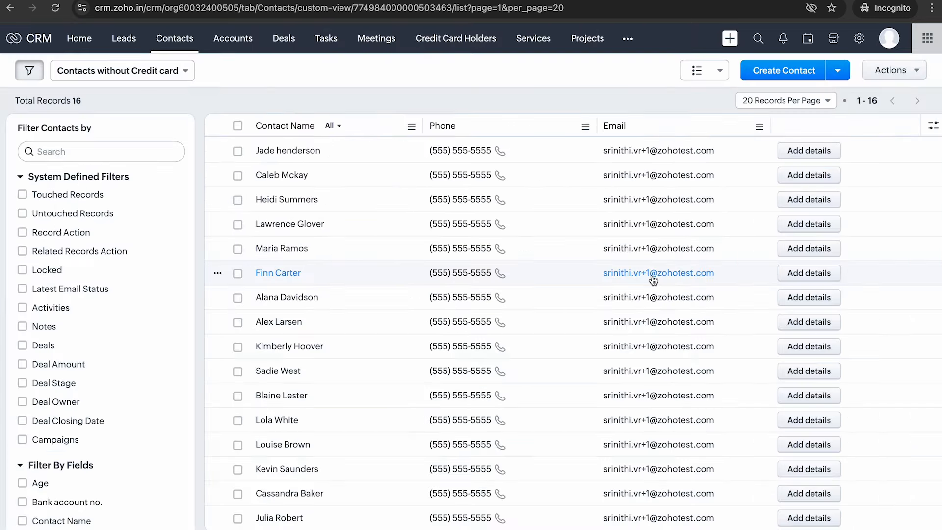
left_click(461, 41)
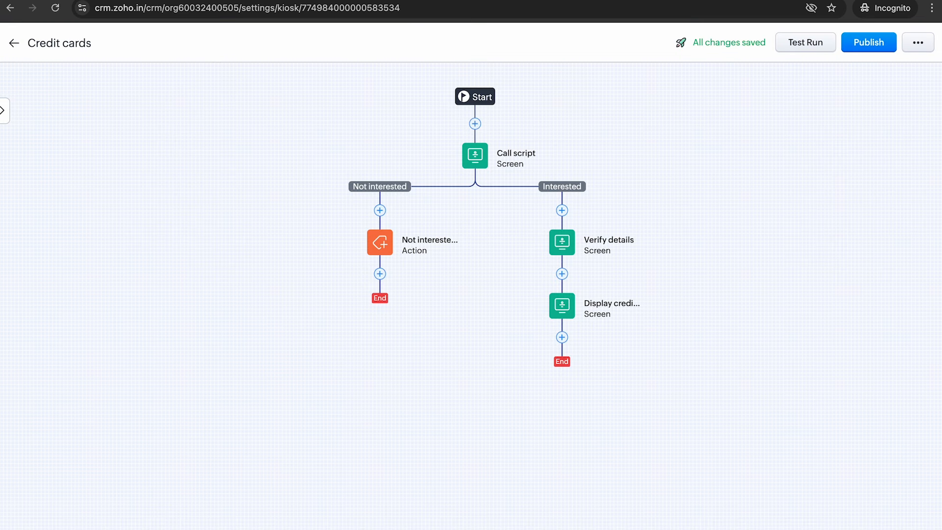
Step: Add a Create Record action after the Display credit cards screen and name it "Create credit card holder record"
left_click(561, 338)
mouse_move(570, 392)
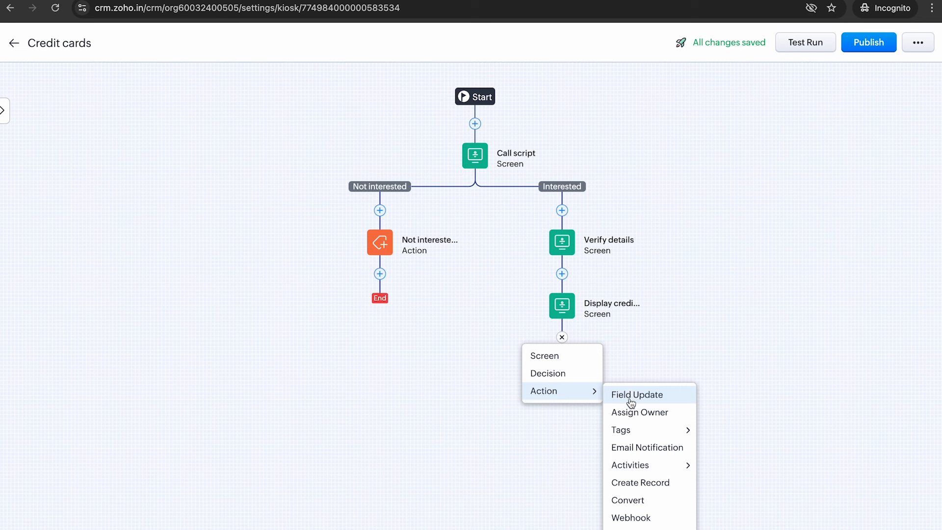
mouse_move(635, 429)
left_click(641, 482)
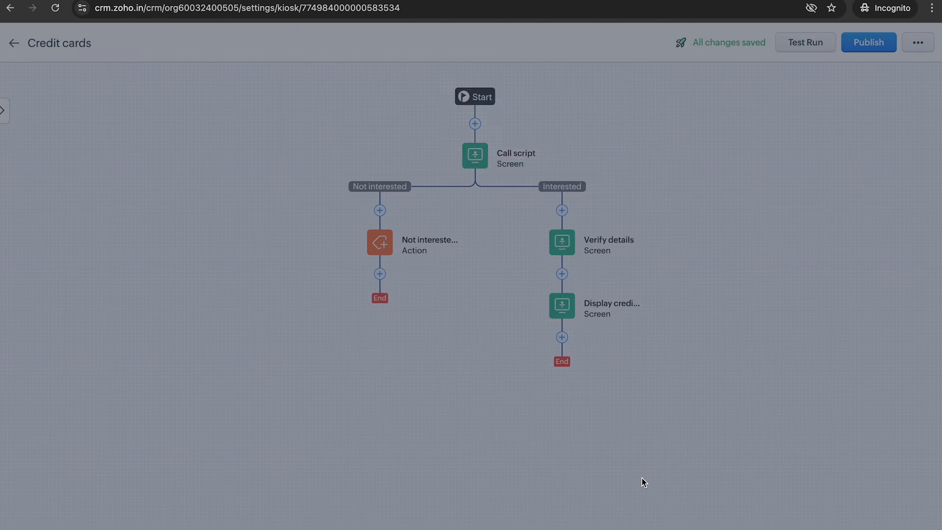
key("BackSpace")
key("BackSpace")
key("BackSpace")
key("BackSpace")
key("BackSpace")
key("BackSpace")
type("Create ")
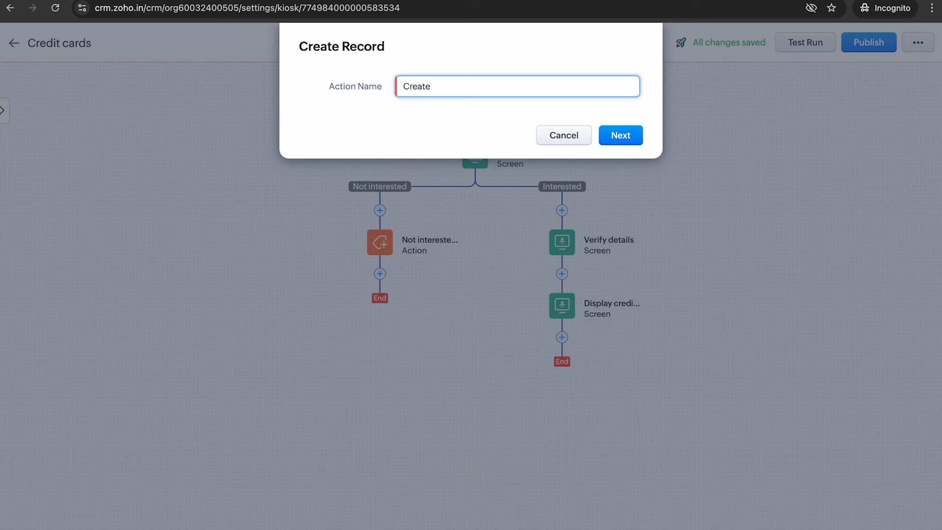
type("credit card holder record")
left_click(638, 135)
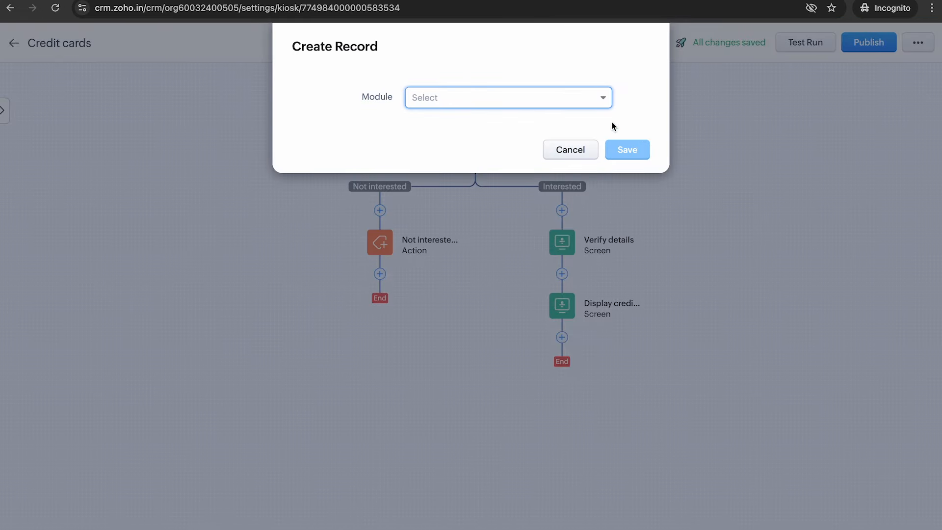
Step: Set the new record's module to Credit Card Holders and its owner to Logged in User, and save the action
left_click(551, 96)
scroll(563, 163, "down", 2)
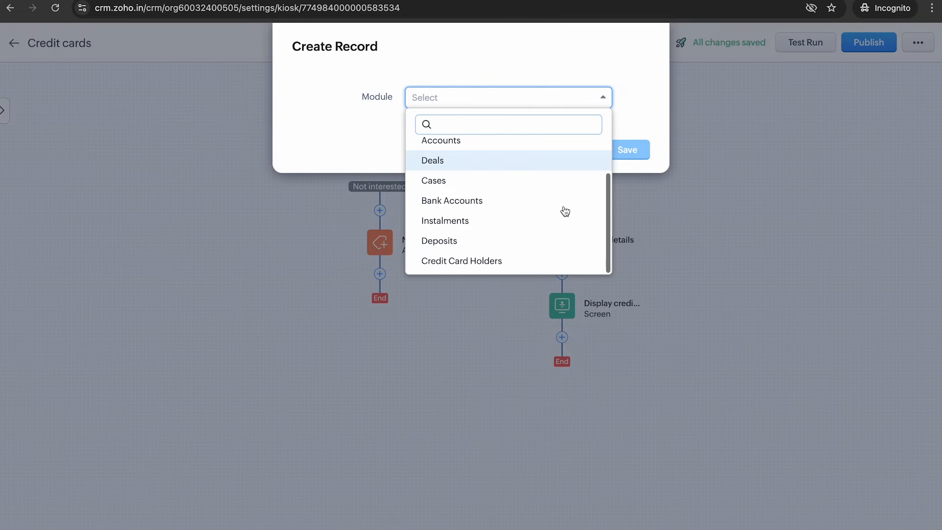
left_click(560, 261)
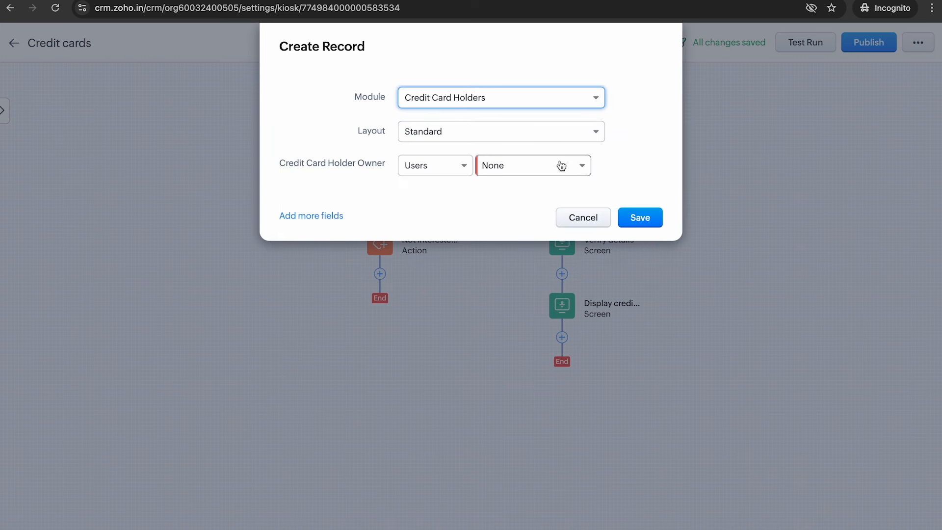
left_click(561, 165)
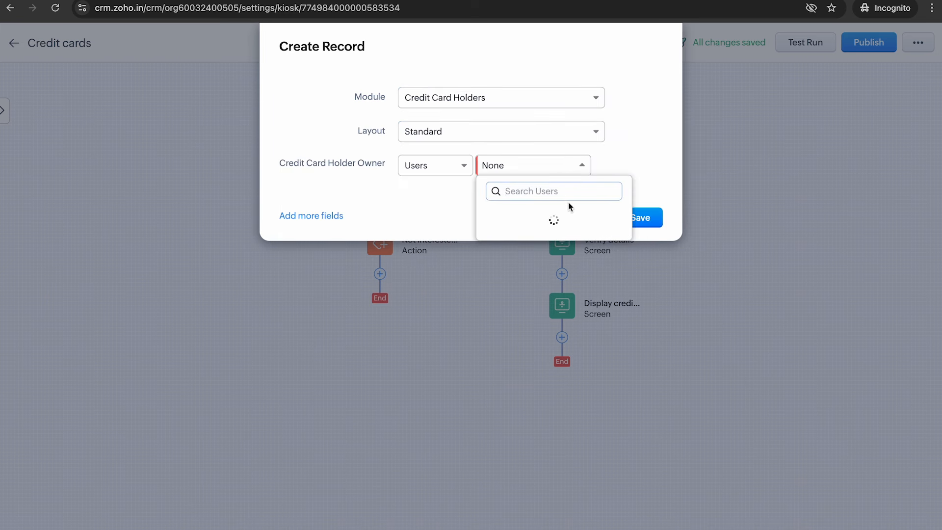
left_click(569, 218)
left_click(652, 220)
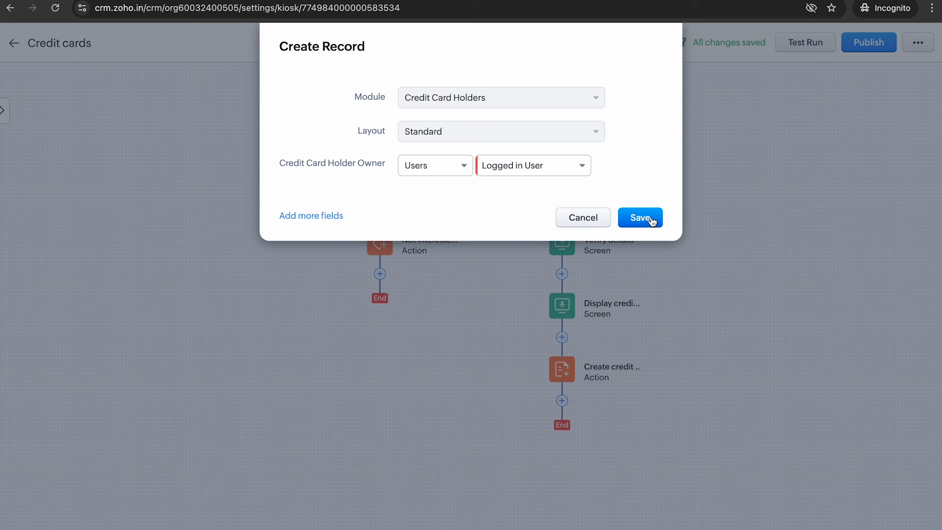
Step: Add the Credit card holder field to the record and fill it with the merge field ${Credit cards.CurrentRecord}
left_click(304, 219)
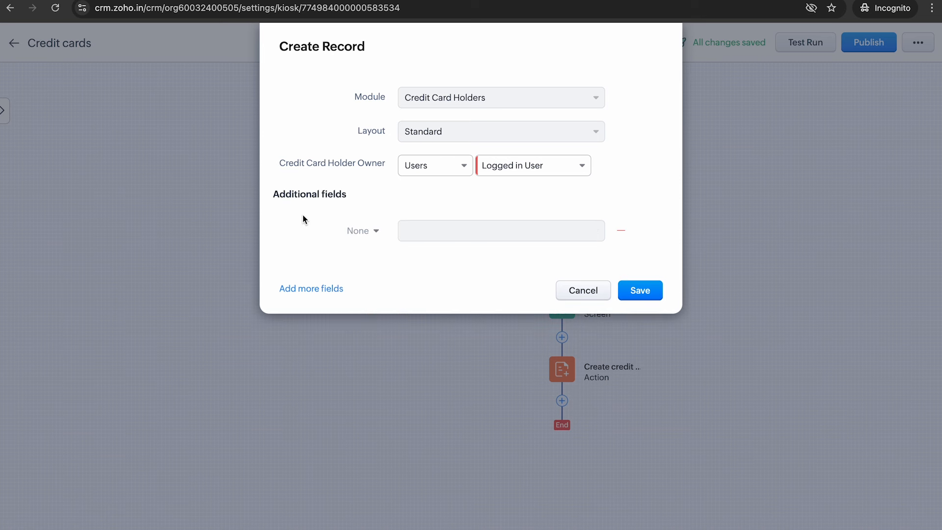
left_click(375, 236)
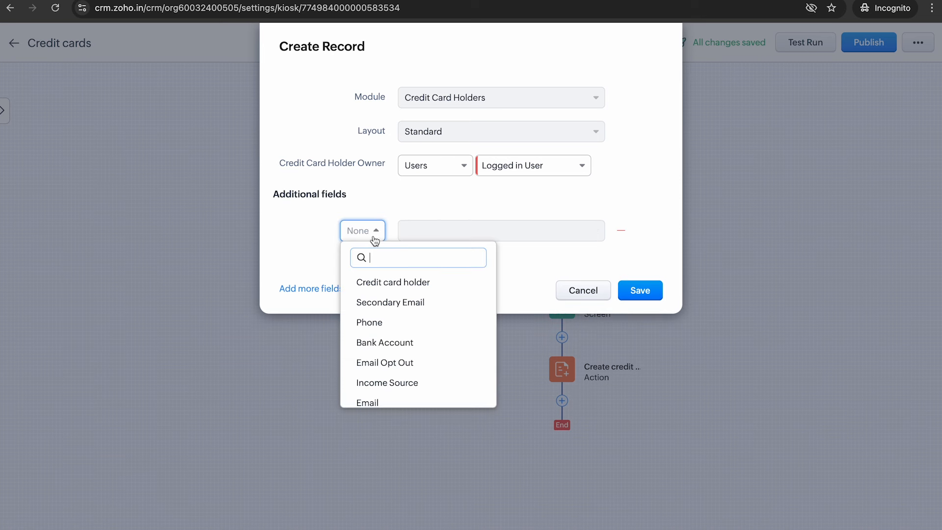
left_click(381, 282)
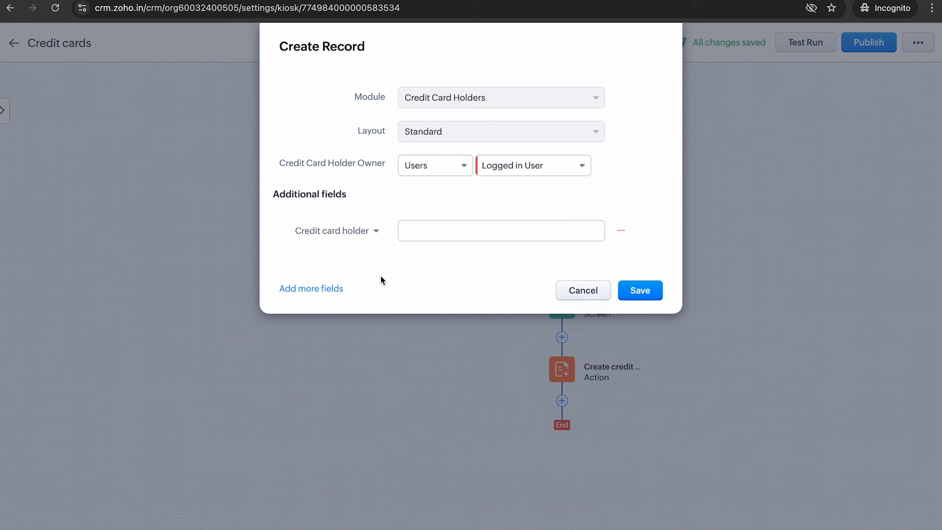
left_click(411, 227)
type("#")
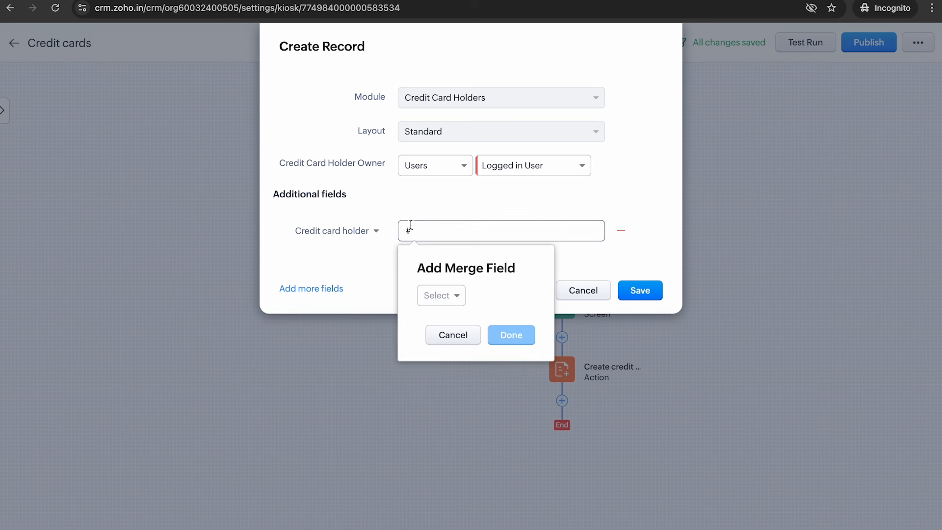
left_click(451, 295)
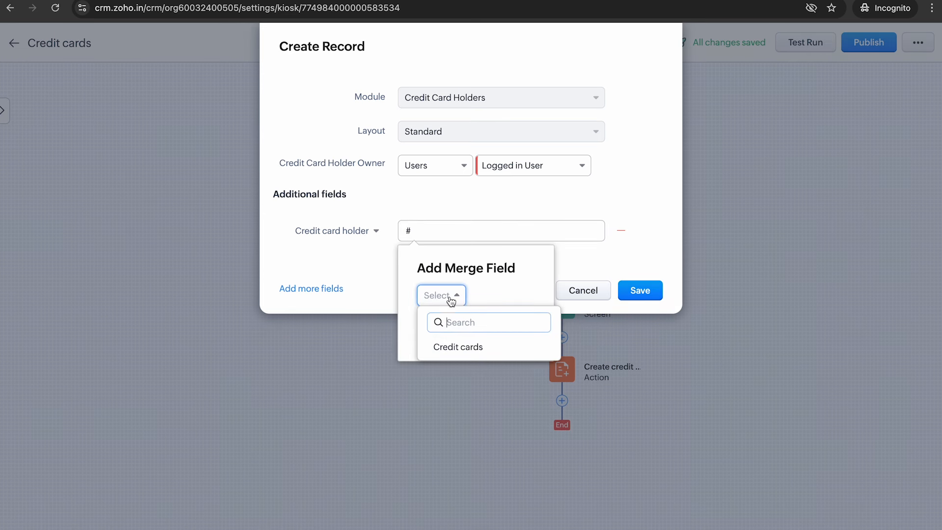
left_click(461, 347)
left_click(530, 297)
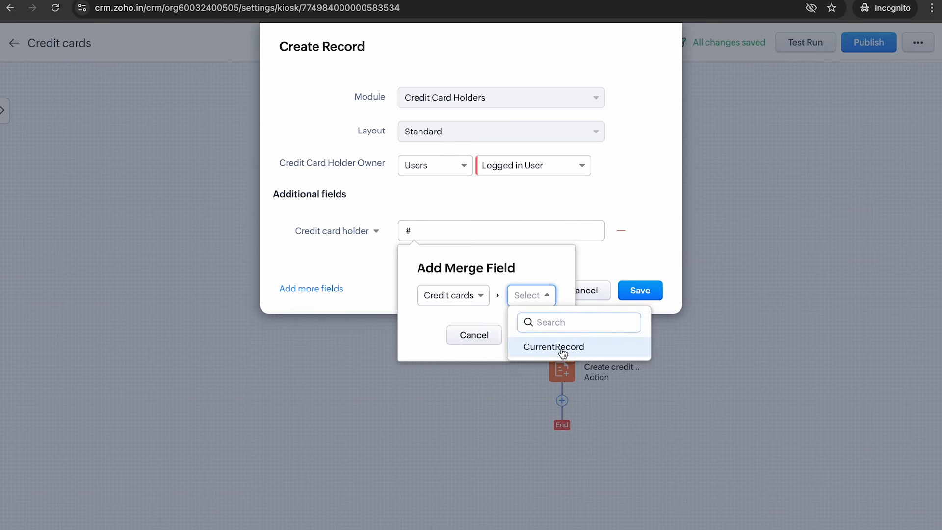
left_click(531, 350)
left_click(573, 334)
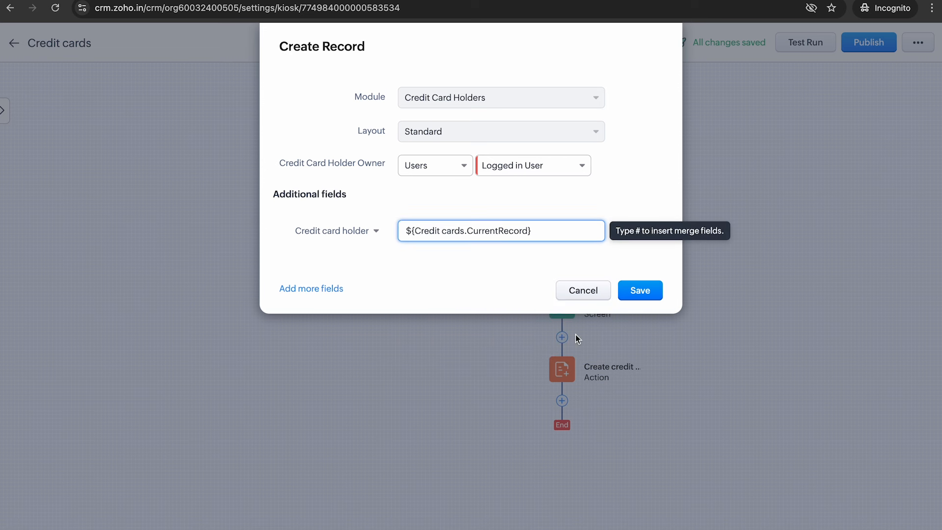
Step: Add the Phone field to the record and fill it with the Phone merge field from the Verify details screen, ${Credit cards.Phone}
left_click(330, 289)
left_click(361, 268)
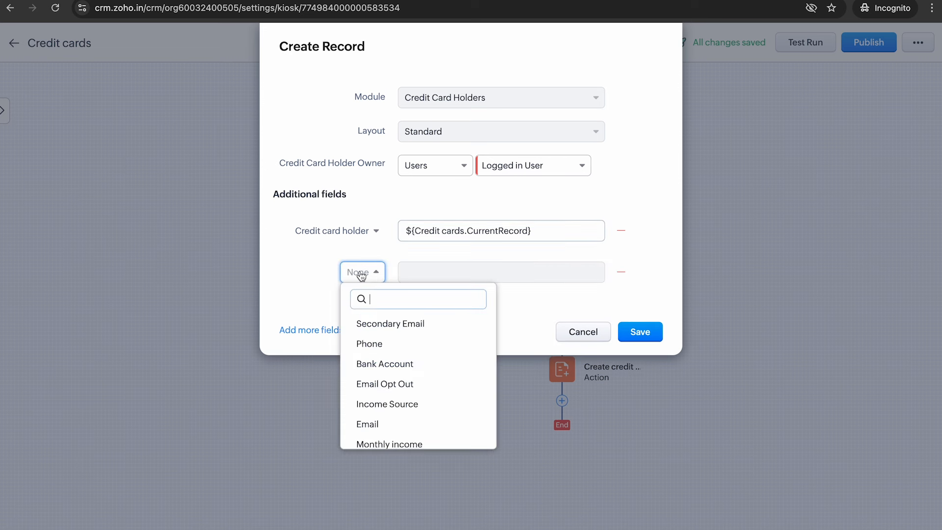
left_click(397, 343)
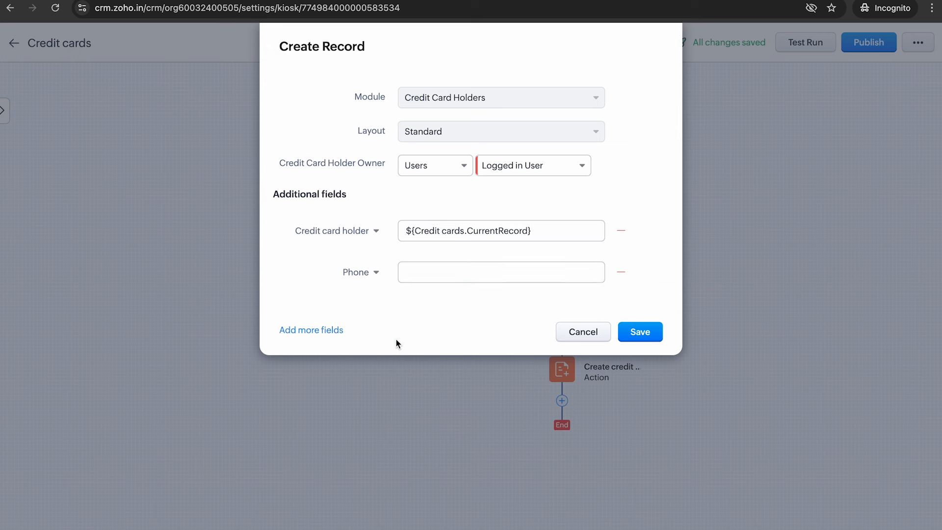
left_click(438, 265)
type("#")
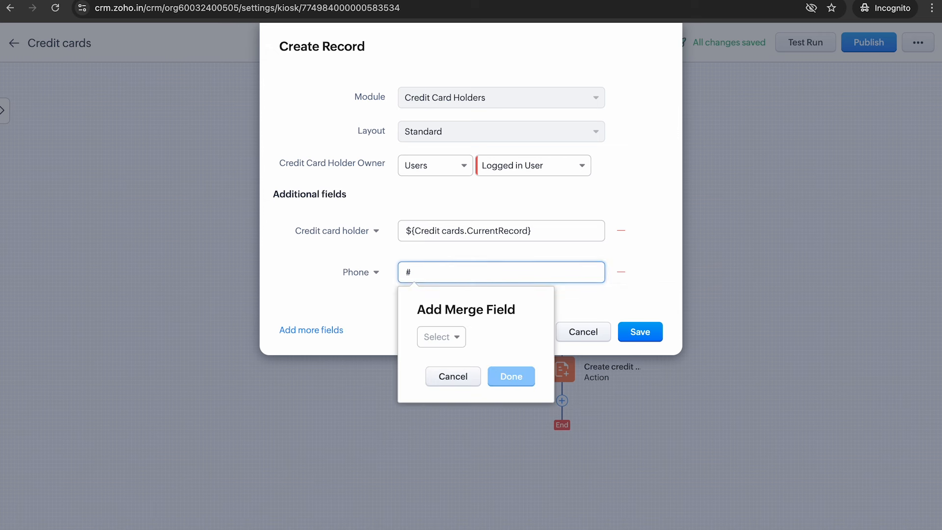
left_click(432, 337)
left_click(484, 402)
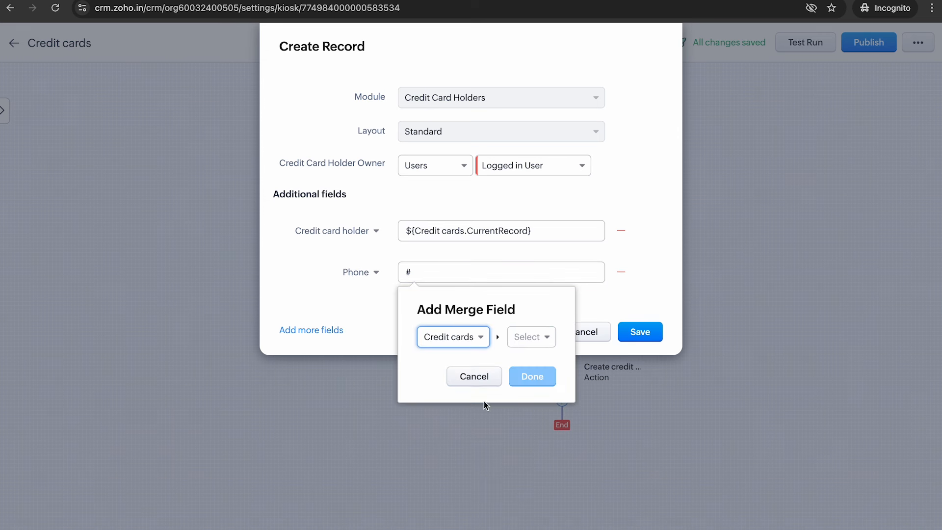
left_click(537, 339)
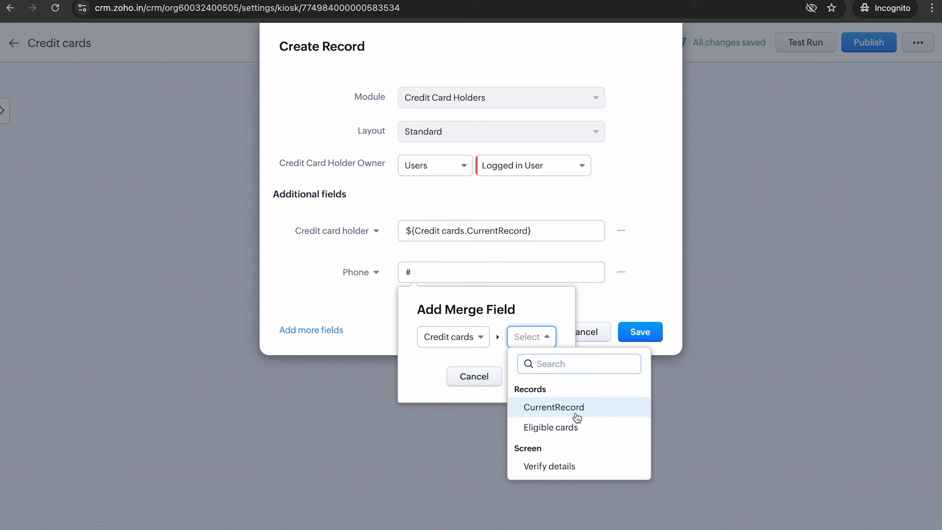
left_click(584, 468)
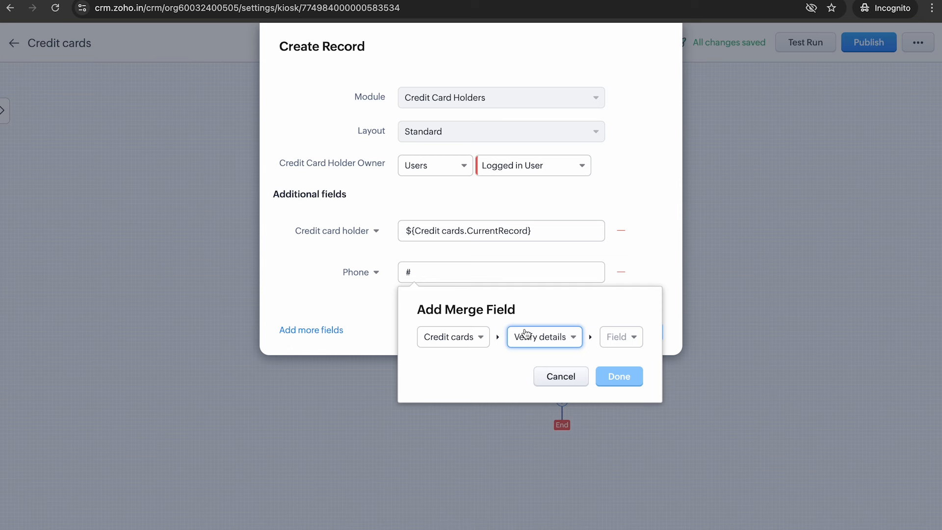
left_click(622, 341)
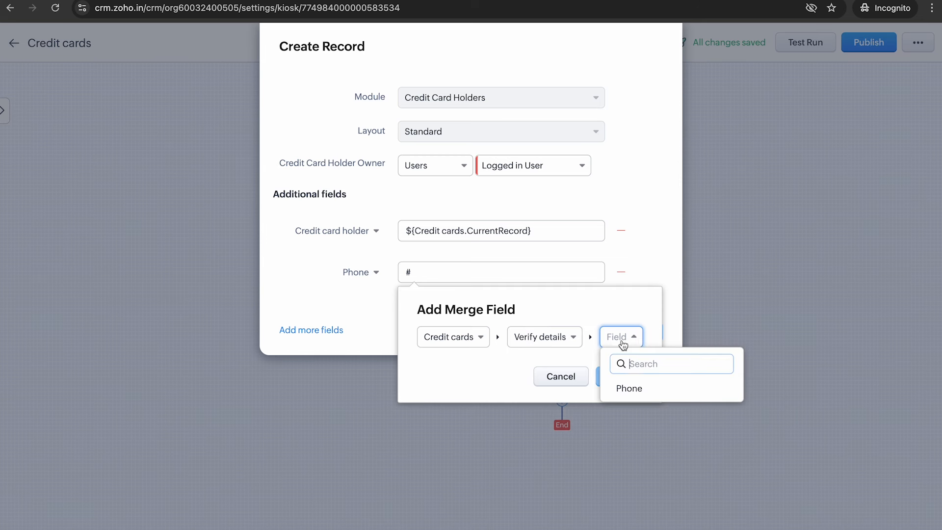
left_click(650, 388)
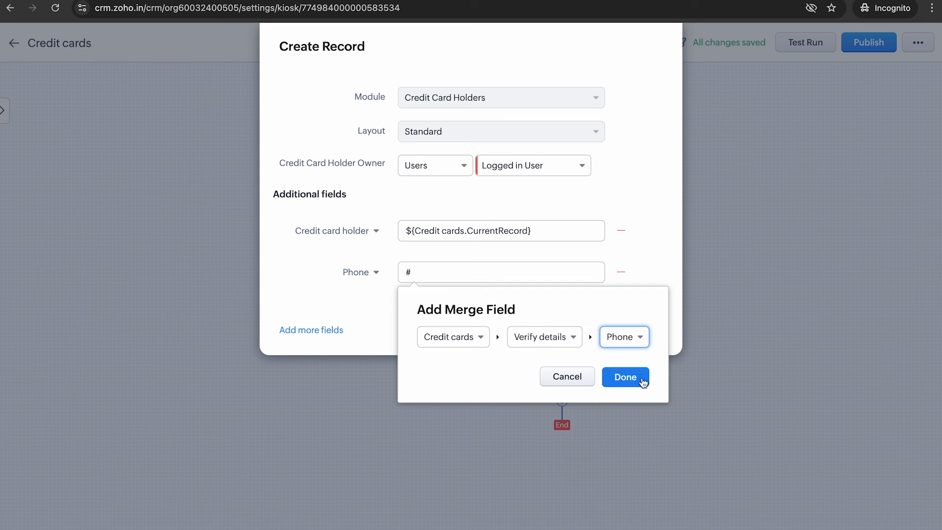
left_click(641, 381)
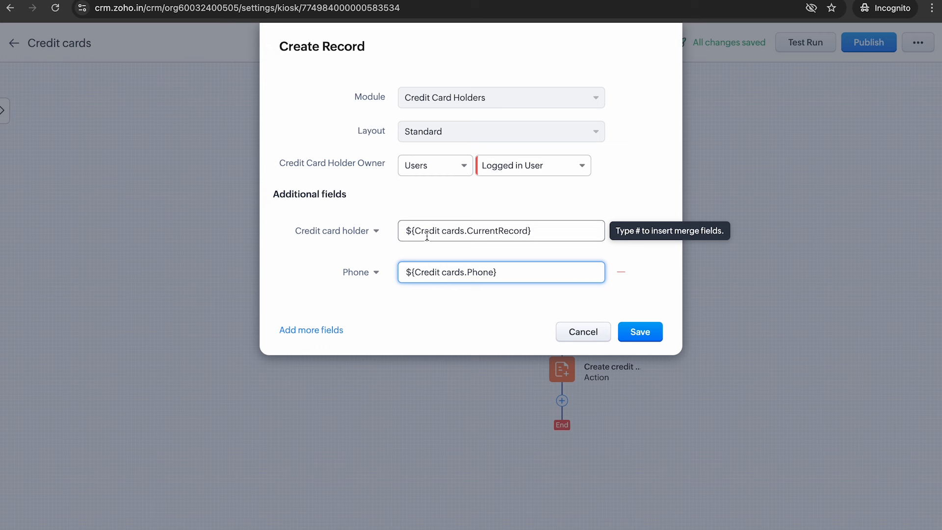
Step: Add the Age field to the record and fill it with the merge field ${Credit cards.Age} from the Verify details screen
left_click(311, 331)
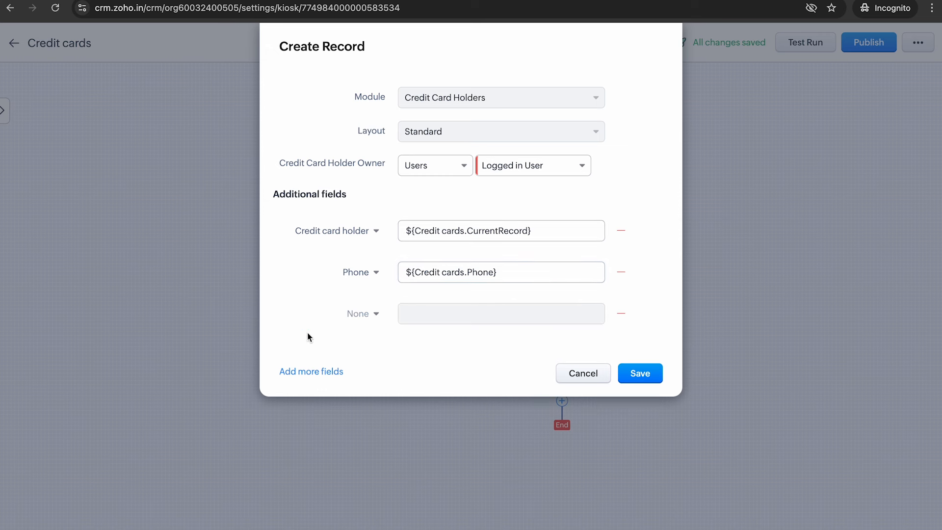
left_click(356, 317)
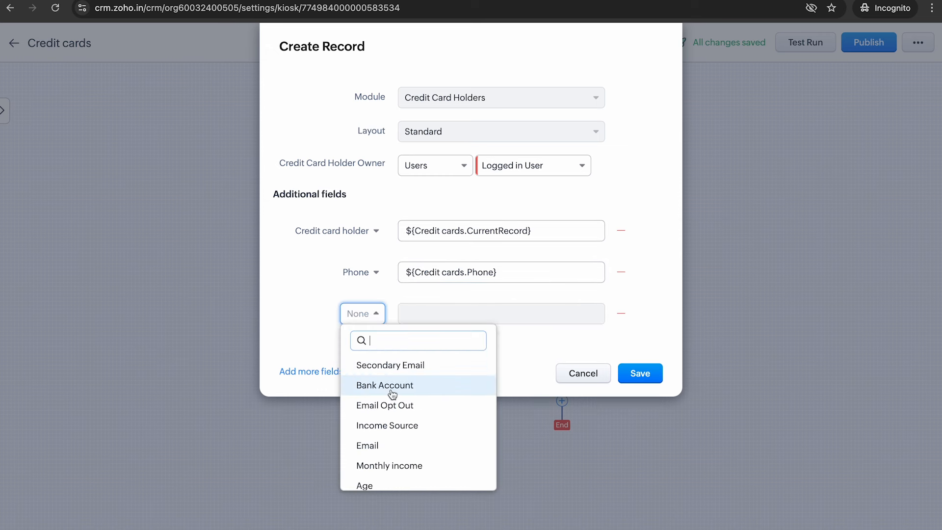
scroll(398, 410, "down", 1)
scroll(399, 409, "down", 3)
left_click(397, 415)
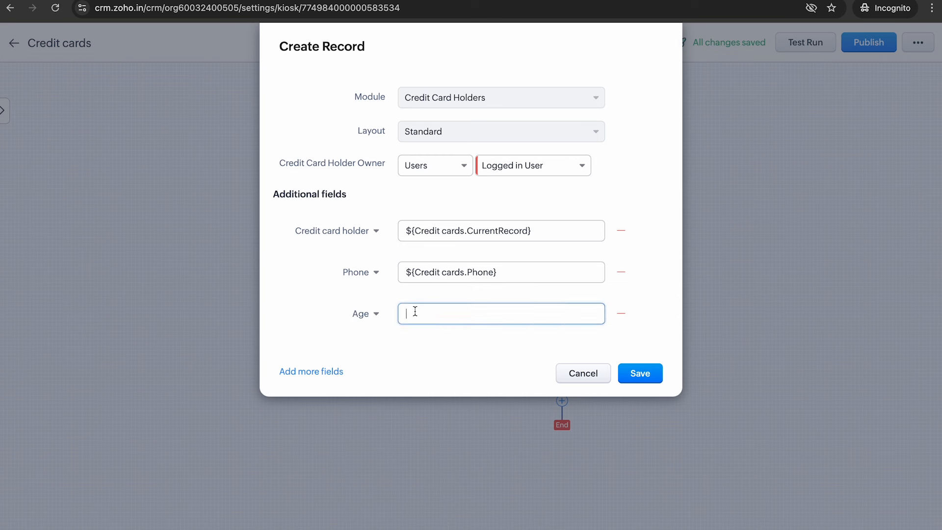
type("#")
left_click(441, 378)
left_click(476, 435)
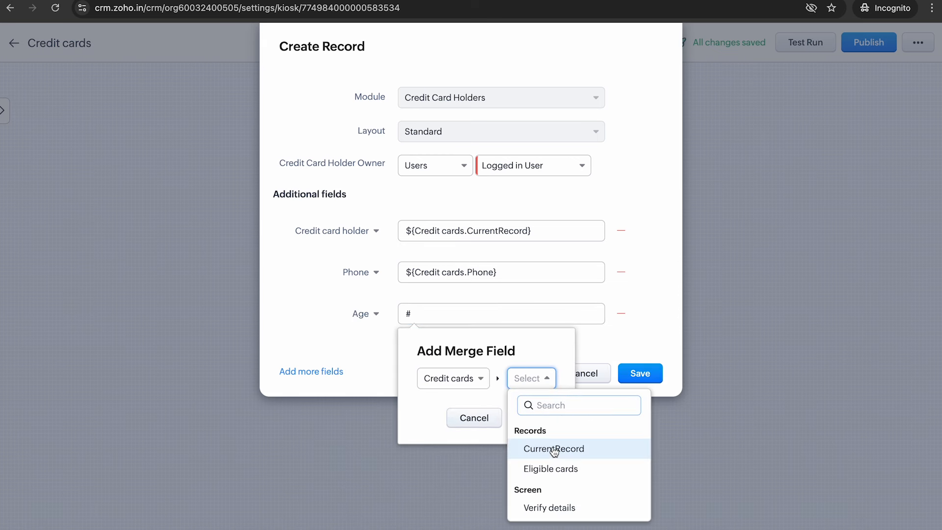
left_click(572, 507)
left_click(628, 430)
left_click(311, 371)
left_click(363, 354)
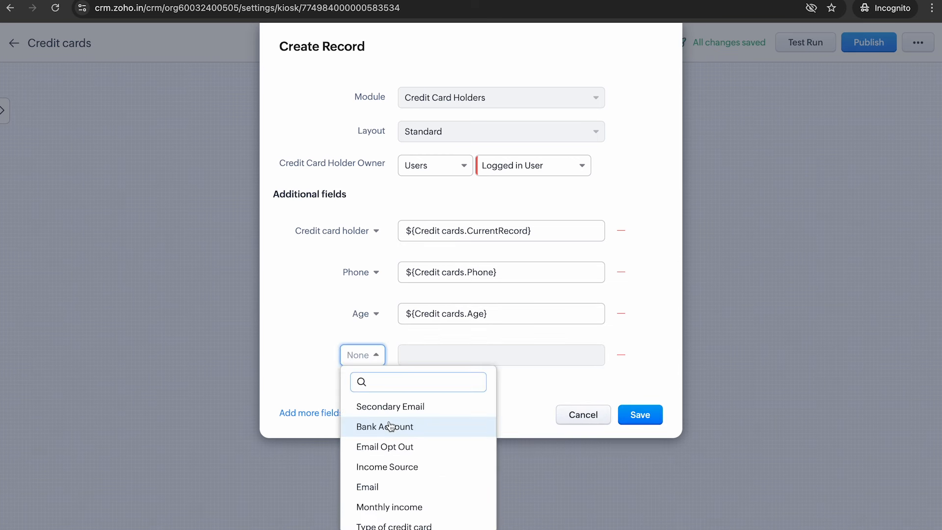
scroll(429, 485, "down", 3)
left_click(426, 439)
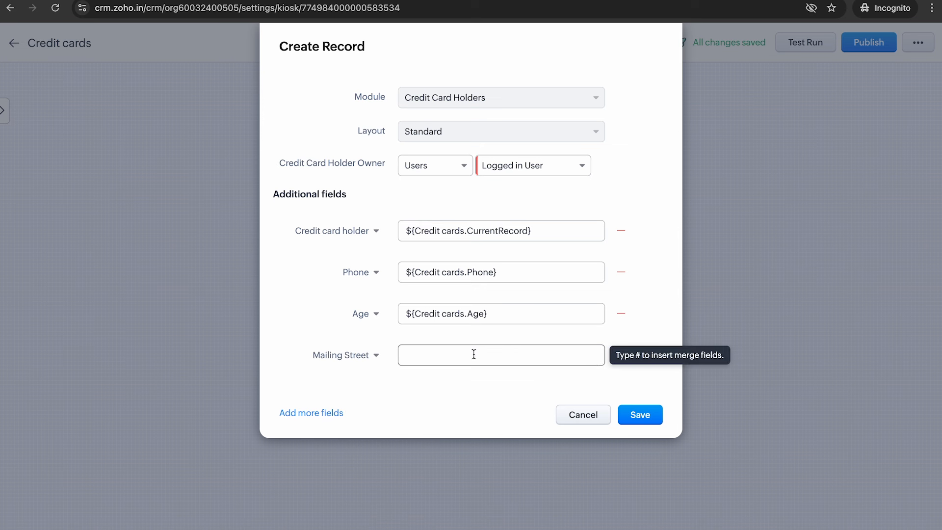
left_click(620, 360)
Step: Add two more field rows to the record and set the first one to Mailing Street
left_click(314, 371)
left_click(300, 413)
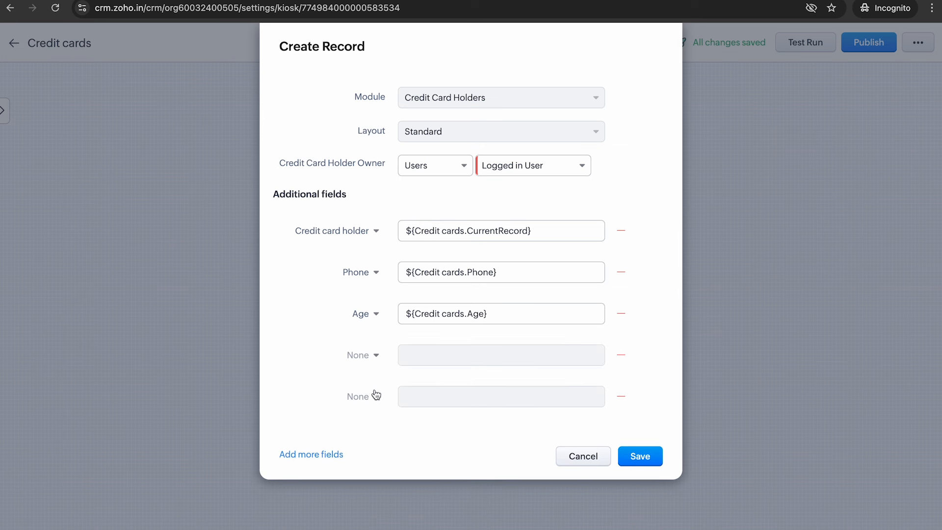
left_click(362, 354)
type("mail")
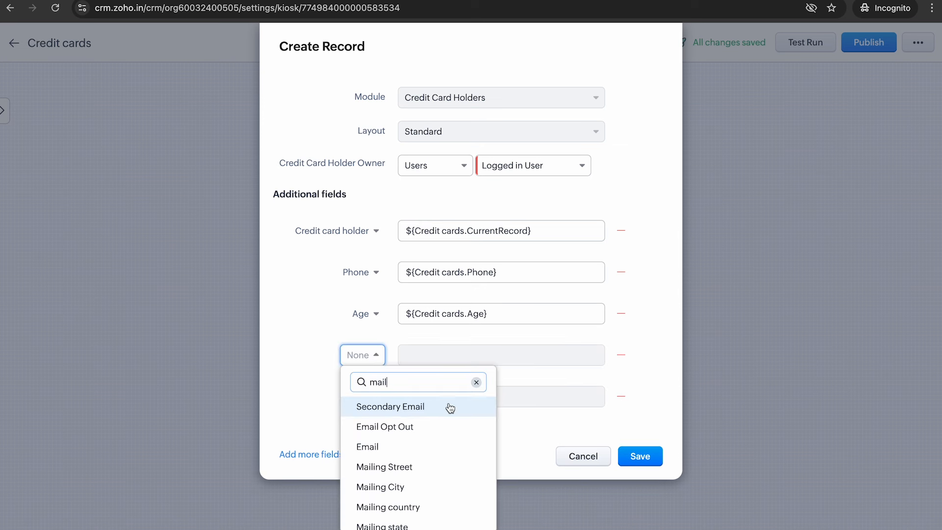
left_click(388, 466)
Step: Fill the Mailing Street field with the Verify details merge field ${Credit cards.Mailing street}
left_click(519, 351)
type("#")
left_click(431, 419)
left_click(458, 336)
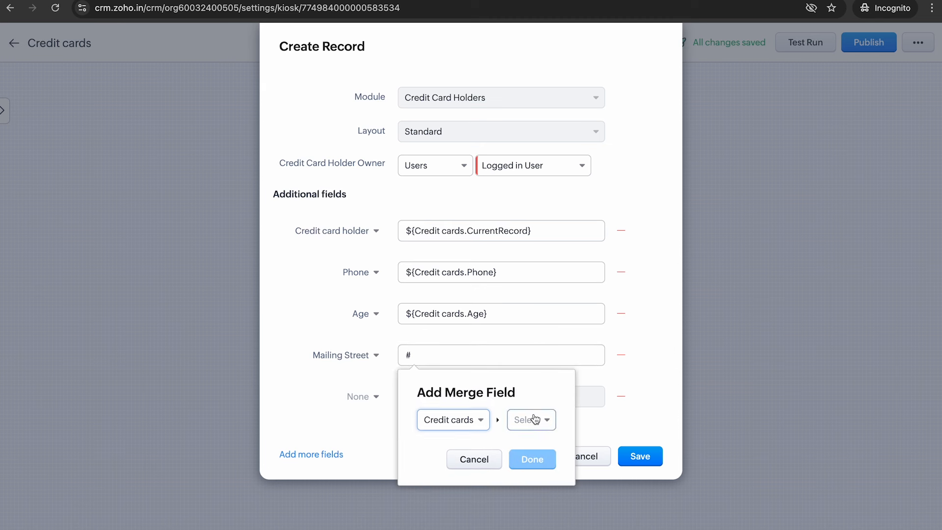
left_click(545, 420)
left_click(562, 346)
left_click(549, 420)
left_click(553, 336)
left_click(630, 419)
left_click(642, 324)
Step: Add the Mailing state field to the record and fill it with the Verify details merge field ${Credit cards.Mailing state}
left_click(334, 454)
left_click(364, 397)
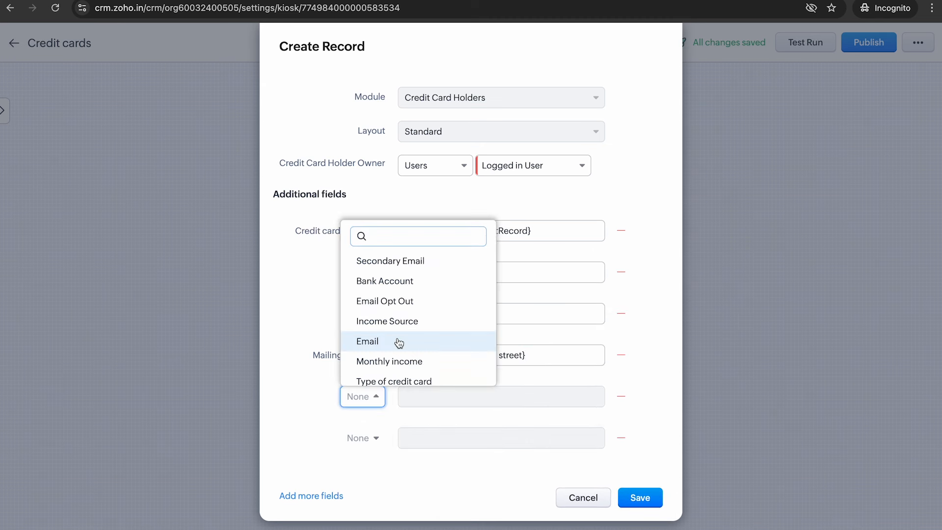
type("mailin")
left_click(436, 353)
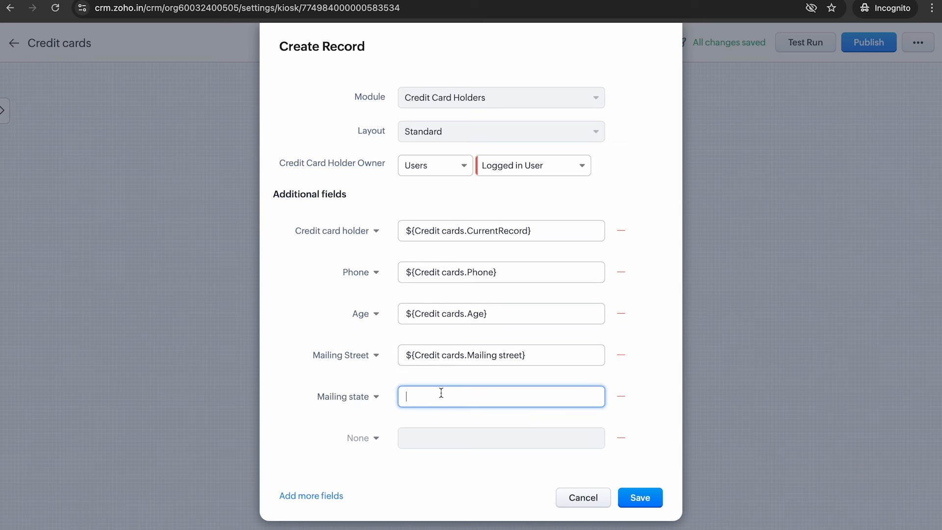
type("#")
left_click(437, 459)
left_click(459, 378)
left_click(535, 461)
left_click(550, 437)
left_click(653, 407)
left_click(649, 501)
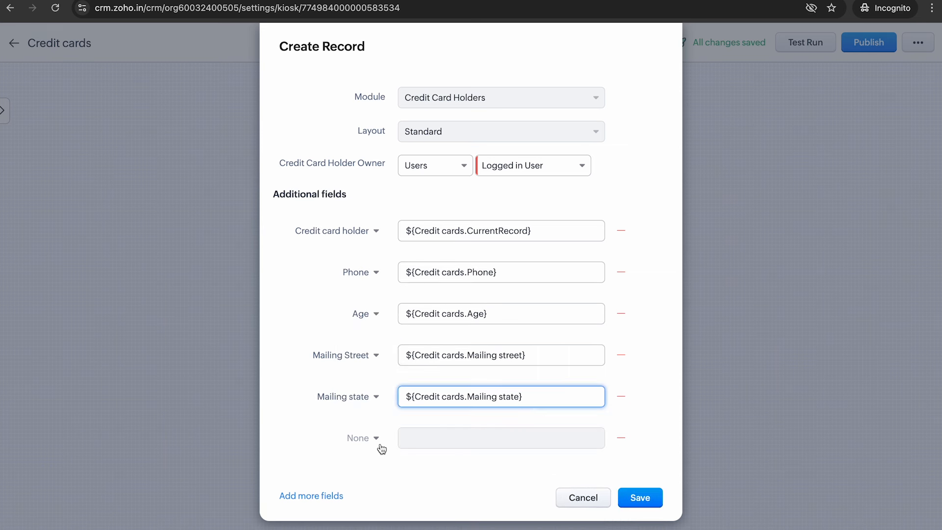
Step: Set the empty field row to Mailing City and fill it with the Verify details merge field ${Credit cards.Mailing City}
left_click(363, 438)
type("mailing")
left_click(383, 374)
type("#")
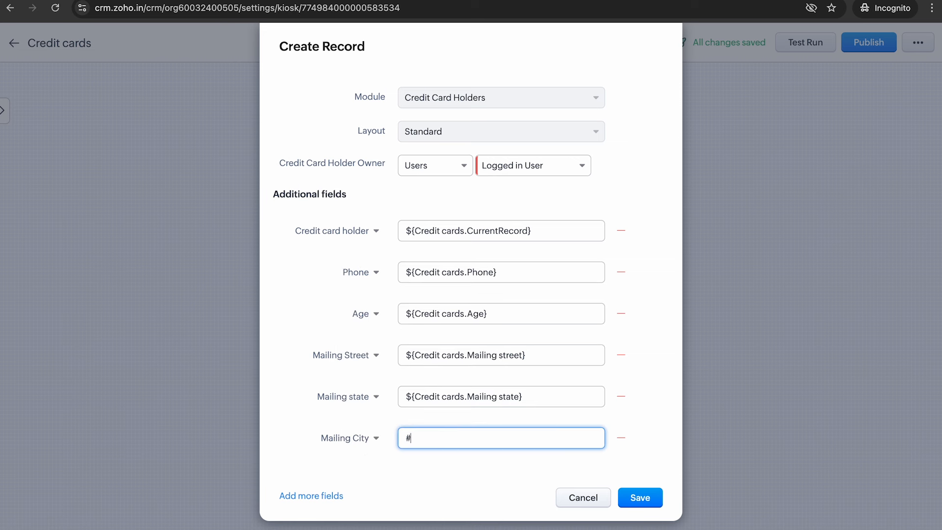
left_click(441, 503)
left_click(507, 421)
left_click(569, 502)
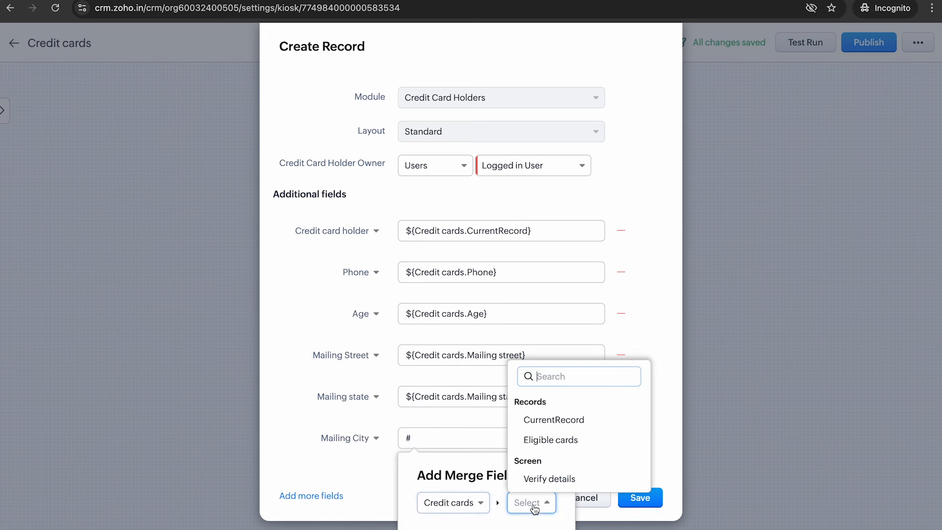
left_click(569, 421)
left_click(572, 505)
left_click(550, 437)
left_click(616, 510)
left_click(655, 432)
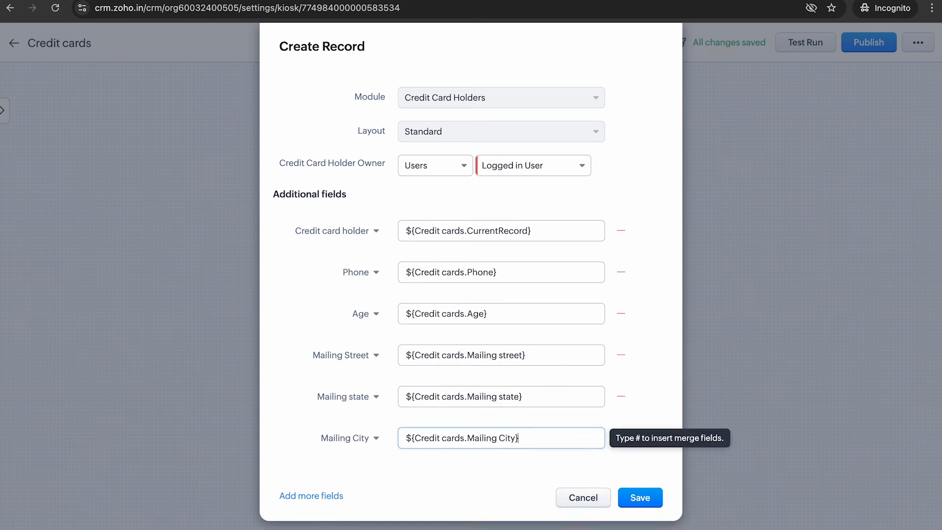
Step: Add two more field rows to the record and set the first one to Mailing country
left_click(338, 496)
left_click(339, 523)
left_click(362, 425)
type("mailing")
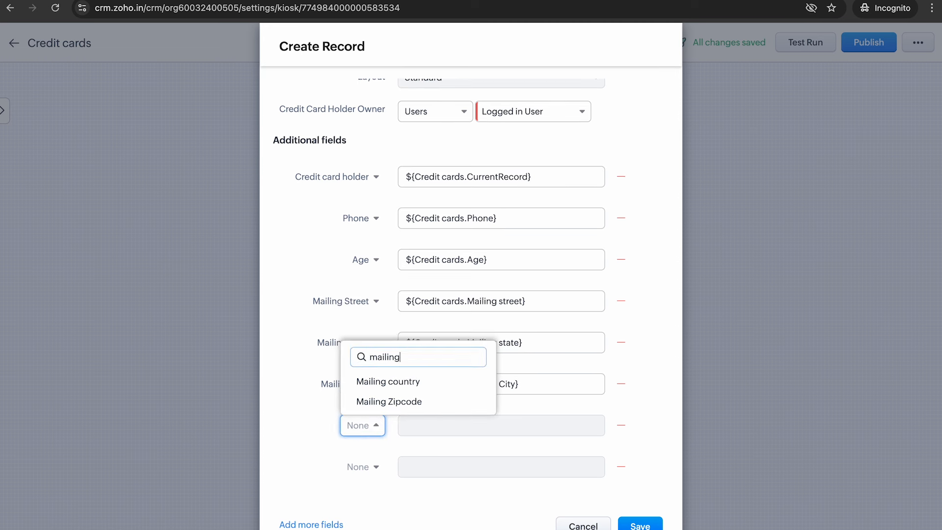
left_click(387, 380)
Step: Fill the Mailing country field with the Verify details merge field ${Credit cards.Mailing country}
left_click(467, 425)
type("#")
left_click(442, 490)
left_click(458, 407)
left_click(522, 489)
left_click(555, 407)
left_click(621, 490)
type("mailing")
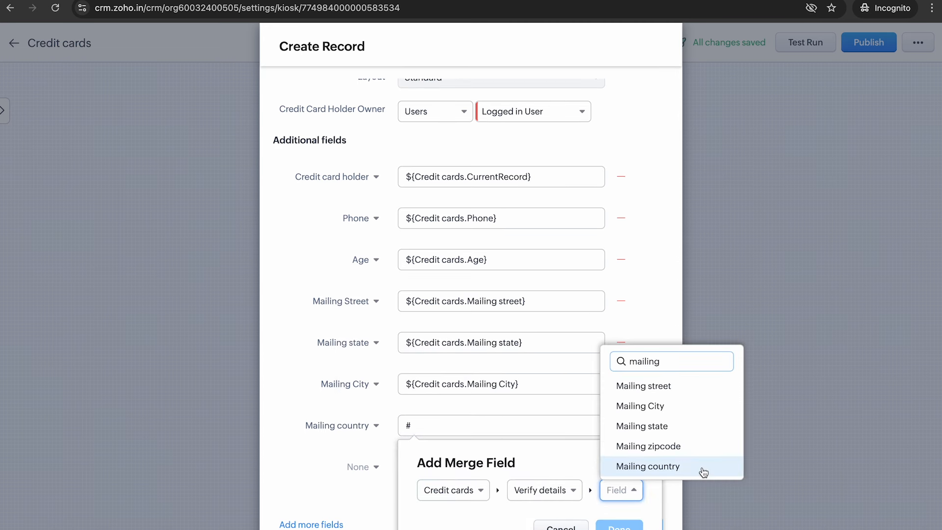
left_click(648, 466)
Step: Add the Mailing Zipcode field to the record and fill it with the Verify details merge field ${Credit cards.Mailing zipcode}
scroll(362, 463, "down", 1)
left_click(372, 429)
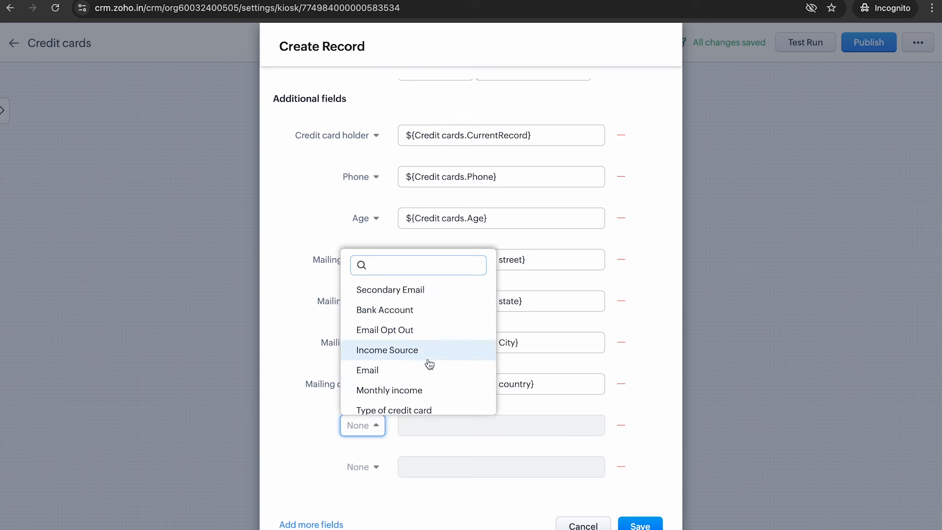
type("mailing")
left_click(429, 411)
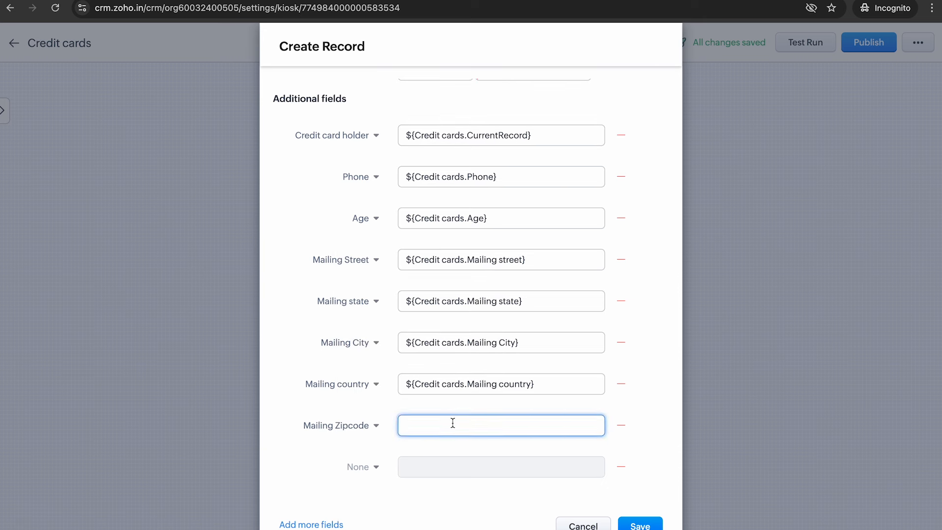
type("#")
left_click(442, 488)
left_click(464, 416)
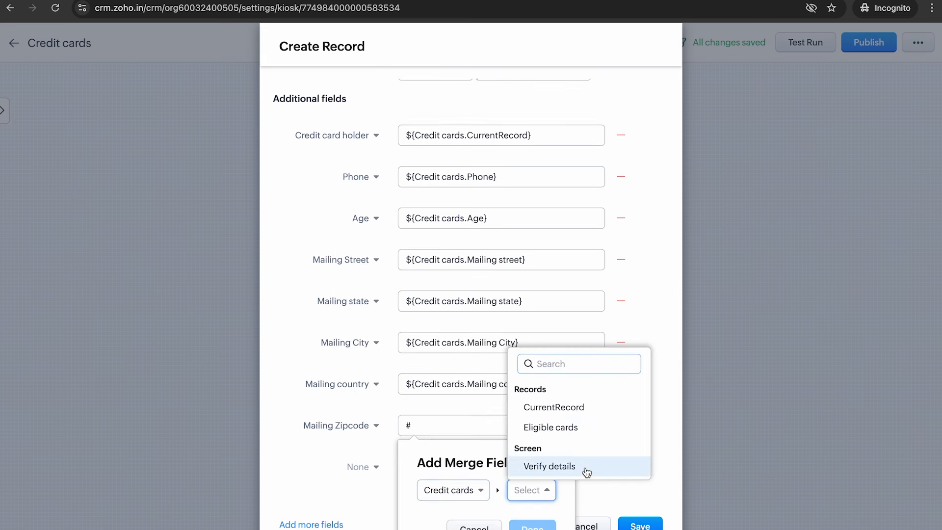
left_click(549, 467)
left_click(674, 490)
left_click(656, 455)
left_click(662, 525)
Step: Add the Income Source field, set its value type to Reference and fill it with the income source merge field from Verify details
left_click(362, 466)
type("in")
left_click(373, 423)
left_click(436, 468)
left_click(434, 513)
type("#")
left_click(524, 525)
left_click(530, 509)
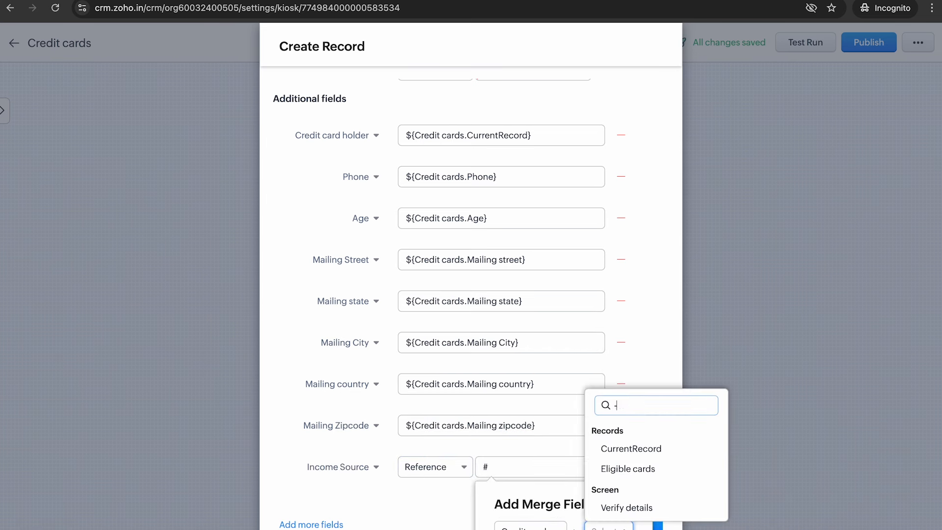
key("ctrl+minus")
left_click(563, 458)
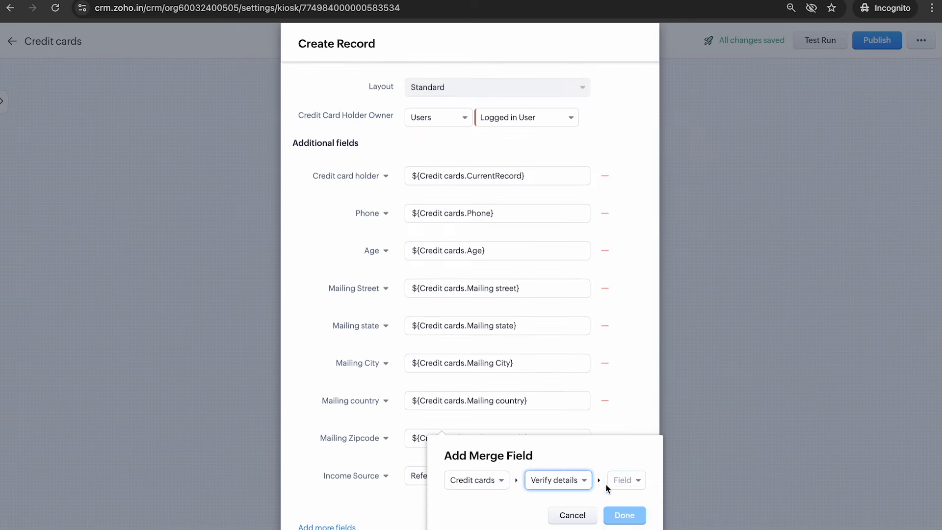
left_click(638, 523)
left_click(660, 514)
Step: Add the Monthly income field to the record and fill it with the Verify details merge field ${Credit cards.Monthly income}
left_click(350, 526)
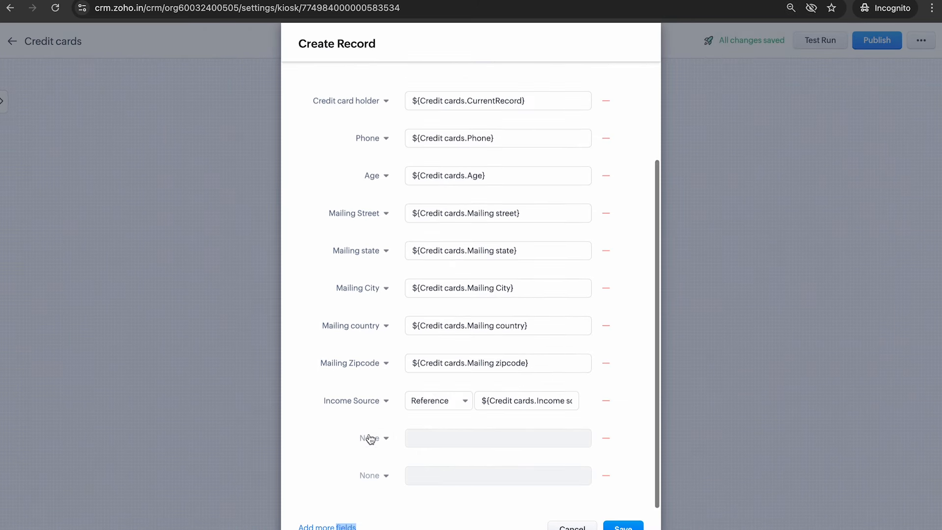
left_click(372, 439)
left_click(437, 399)
left_click(453, 436)
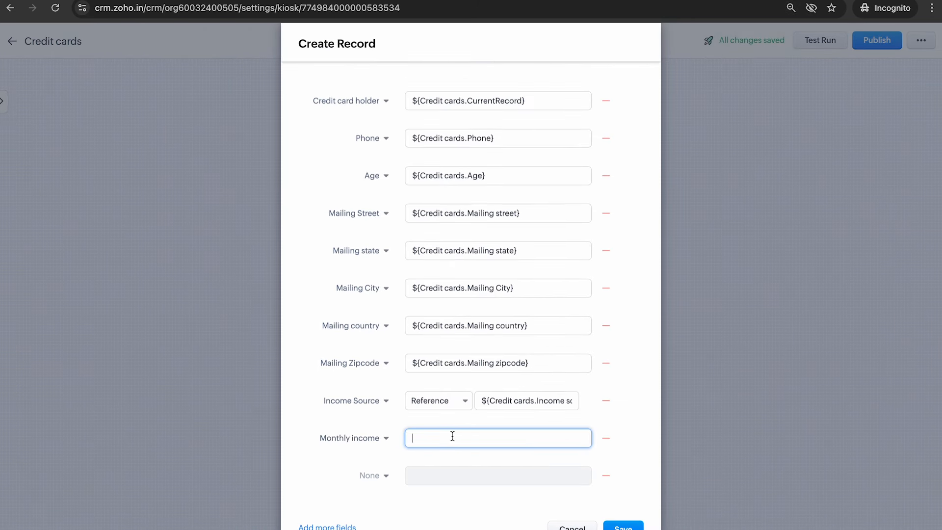
type("#")
left_click(457, 497)
left_click(459, 529)
left_click(527, 500)
left_click(558, 472)
left_click(614, 520)
left_click(643, 524)
Step: Add the Type of credit card field, set it to Reference and fill it with the Type of credit card merge field from Verify details
left_click(350, 527)
left_click(372, 438)
left_click(392, 416)
left_click(437, 438)
left_click(459, 476)
left_click(513, 495)
left_click(540, 528)
left_click(623, 496)
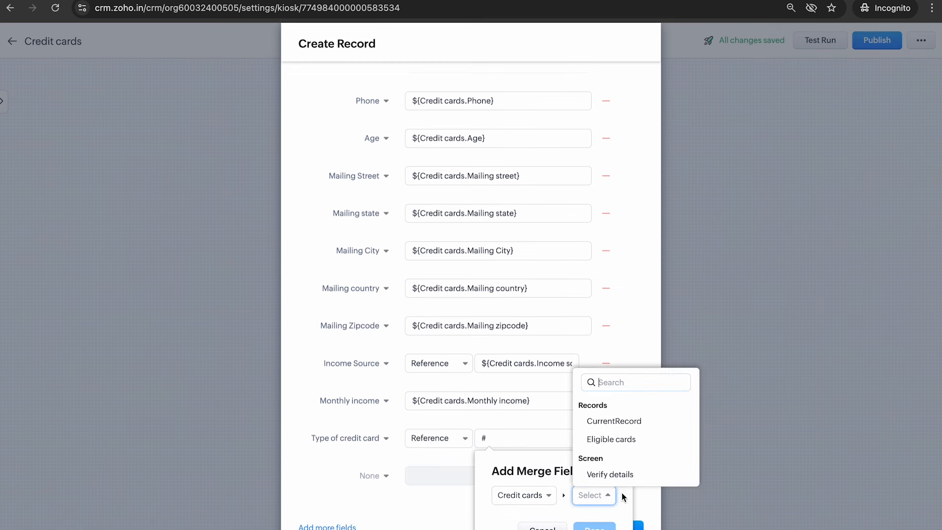
left_click(610, 473)
left_click(673, 496)
left_click(688, 475)
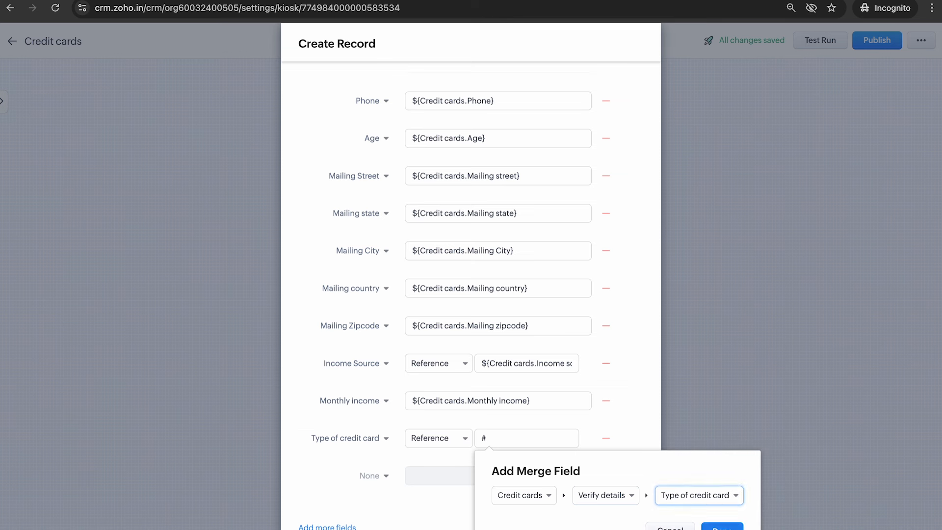
left_click(719, 525)
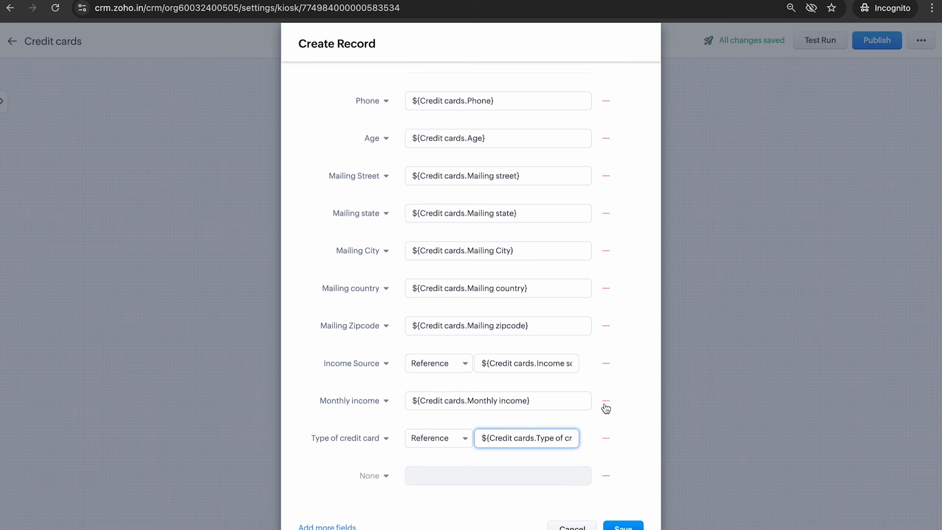
Step: Review the mapped fields of the Credit Card Holders record and save the Create Record action
scroll(419, 202, "up", 3)
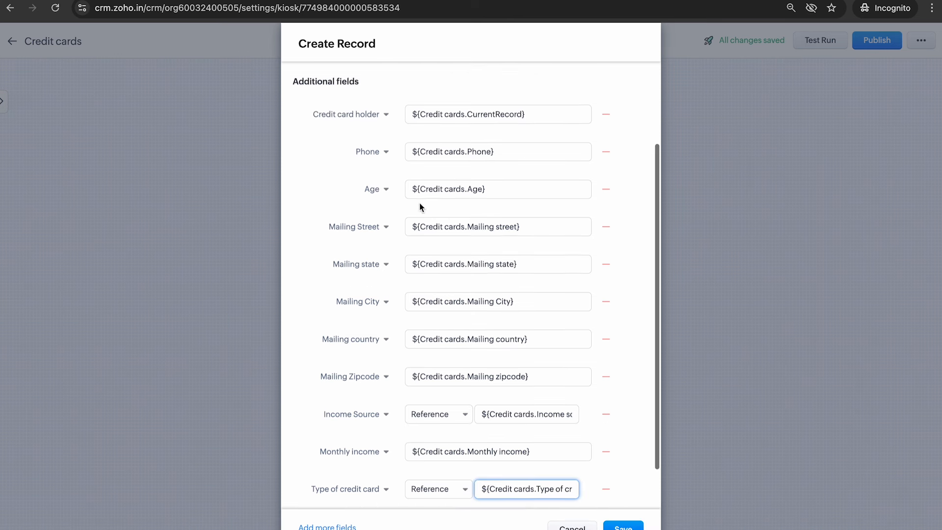
scroll(420, 207, "down", 3)
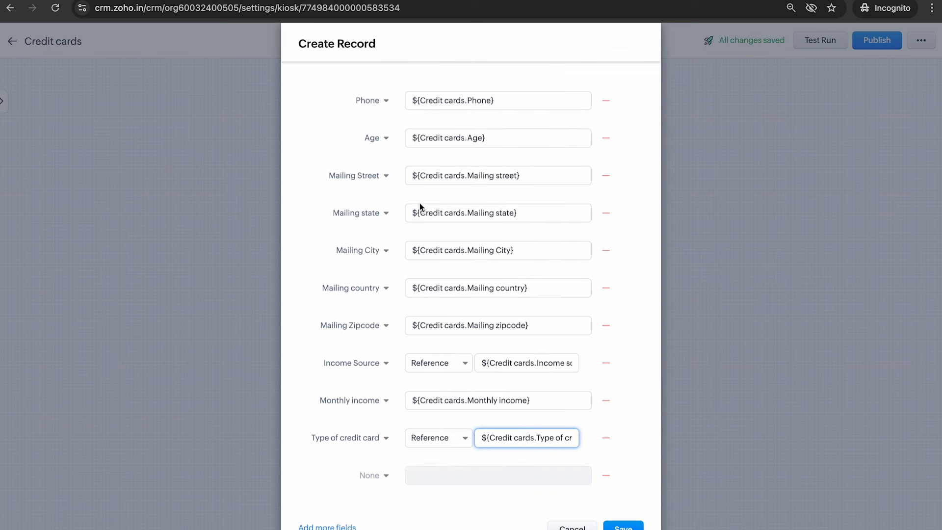
scroll(420, 206, "up", 3)
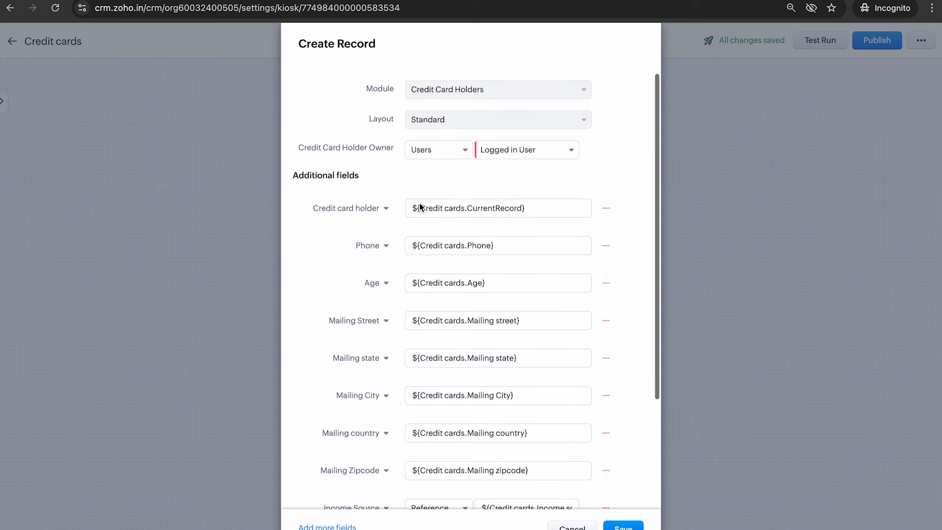
scroll(502, 317, "down", 3)
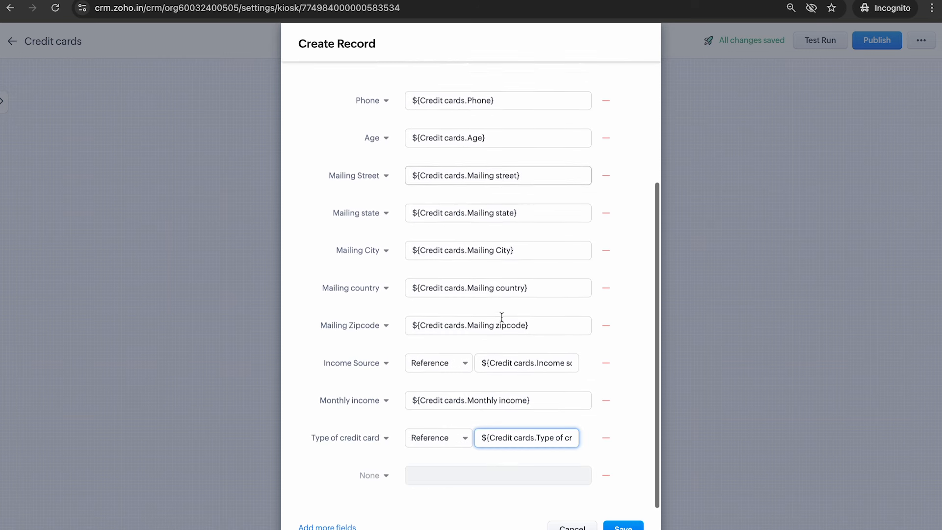
left_click(623, 526)
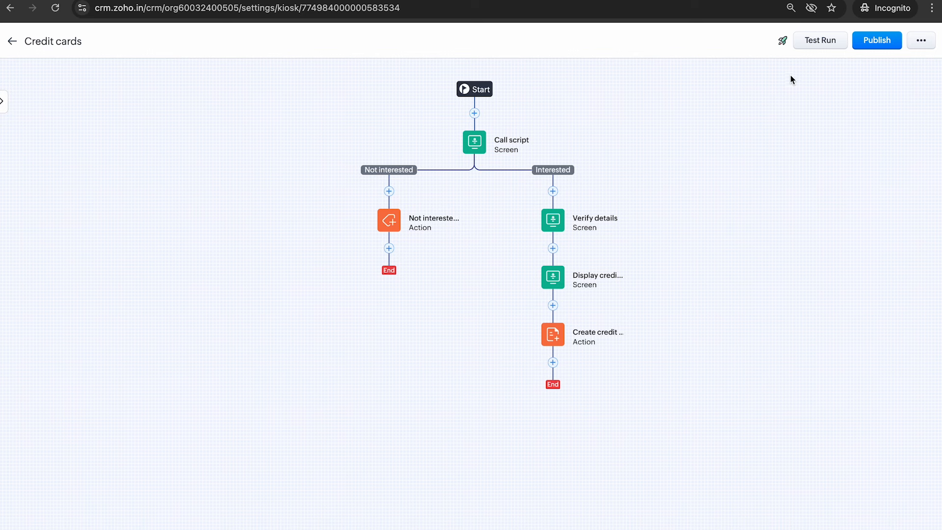
Step: Start a test run of the kiosk and open the first contact in the Contacts without Credit card view
left_click(826, 46)
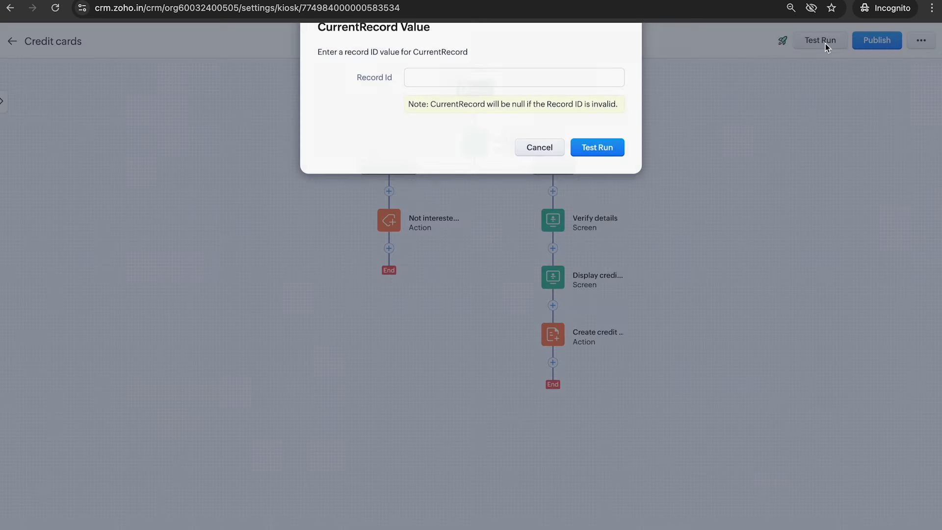
left_click(162, 1)
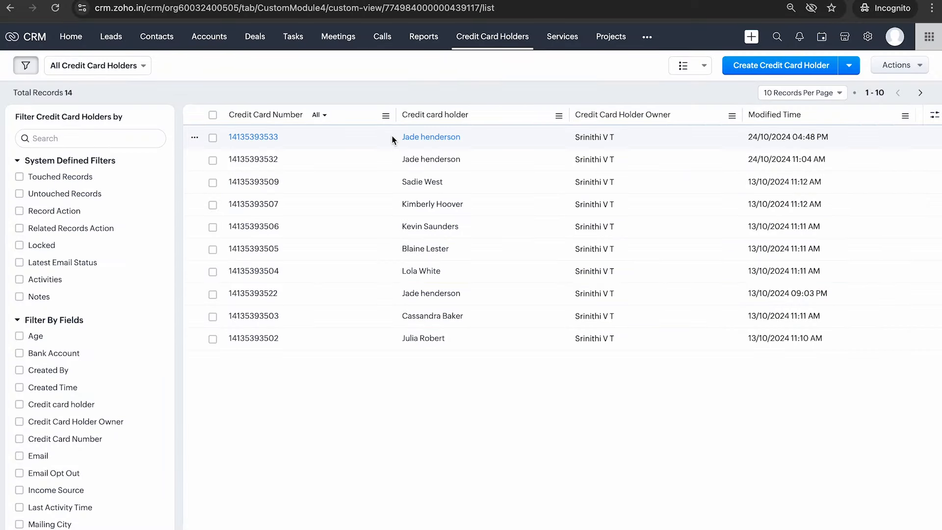
left_click(163, 45)
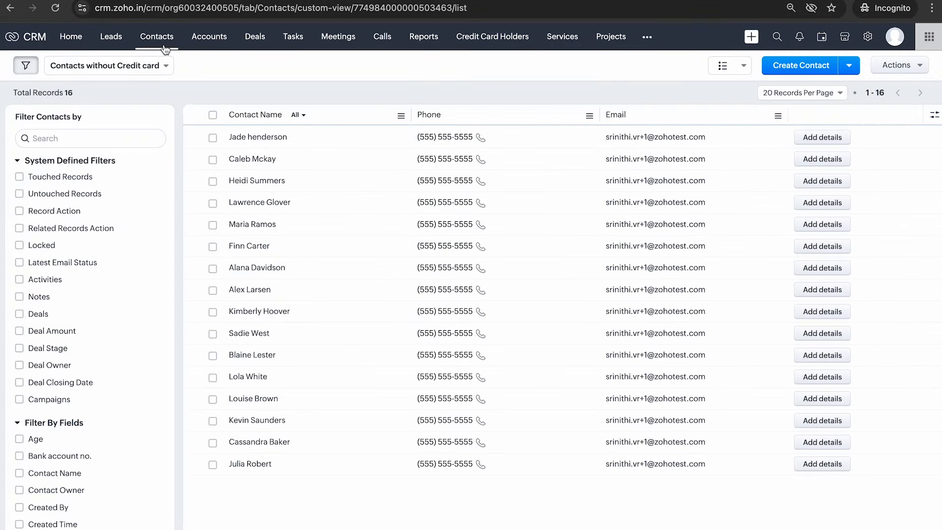
left_click(277, 140)
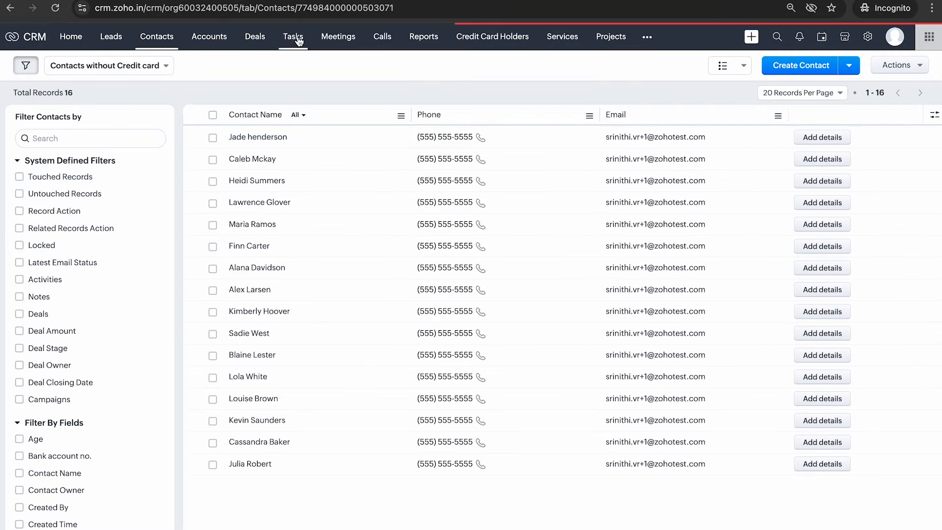
Step: Copy the contact's record ID from the page address and run the kiosk test with it as the CurrentRecord value
left_click_drag(297, 8, 441, 13)
left_click(373, 98)
left_click(327, 11)
left_click_drag(328, 10, 421, 14)
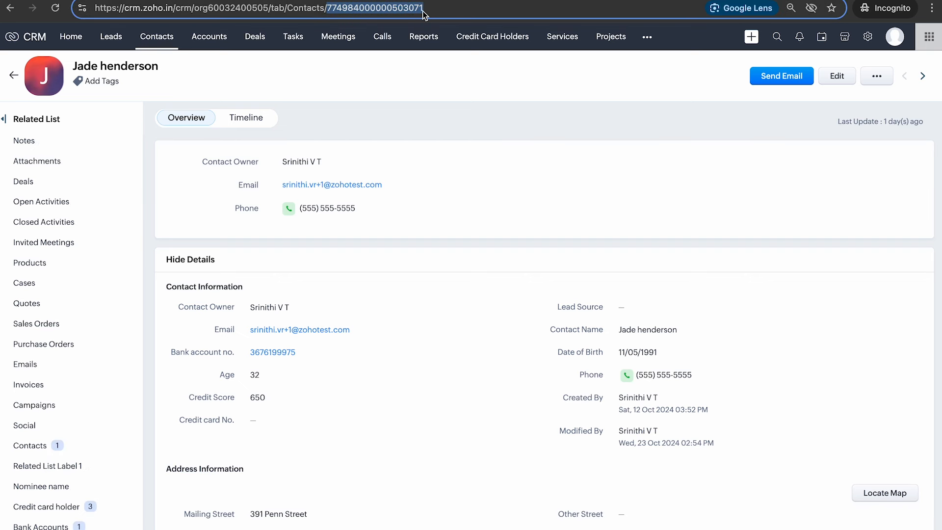
key("ctrl+c")
key("alt+Tab")
key("ctrl+v")
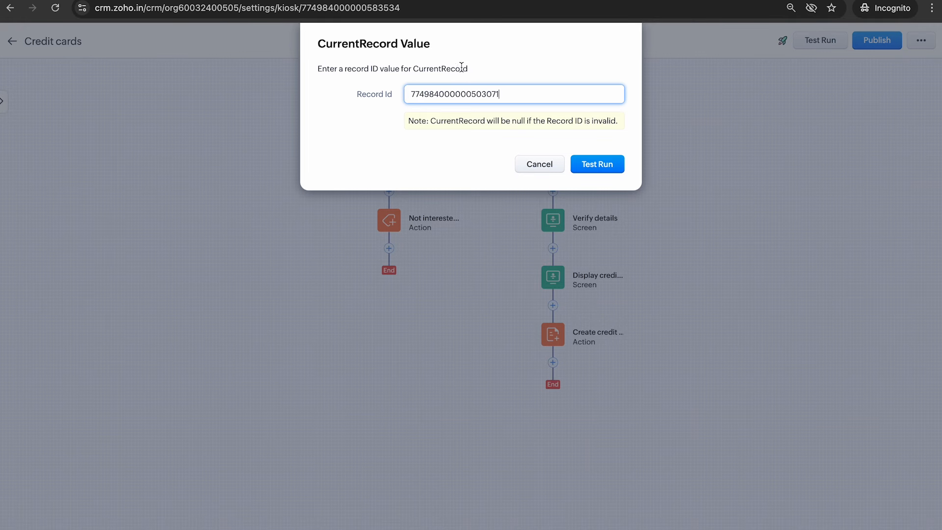
left_click(606, 169)
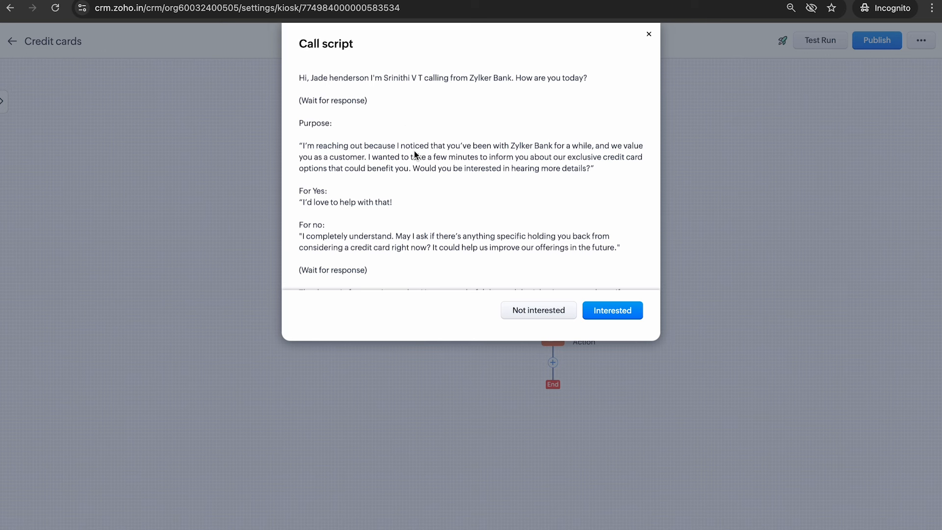
Step: Read through the call script, answer Not interested and check the contact's record
scroll(415, 151, "down", 1)
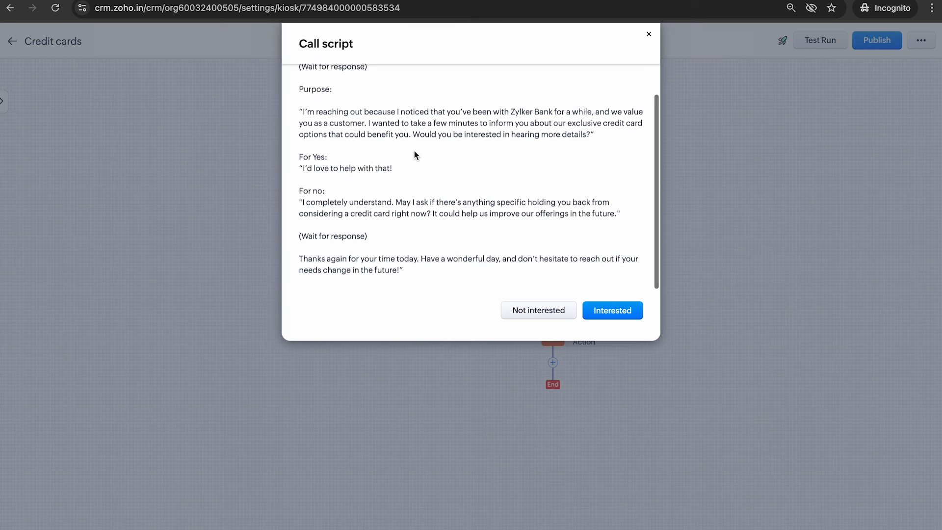
left_click(521, 313)
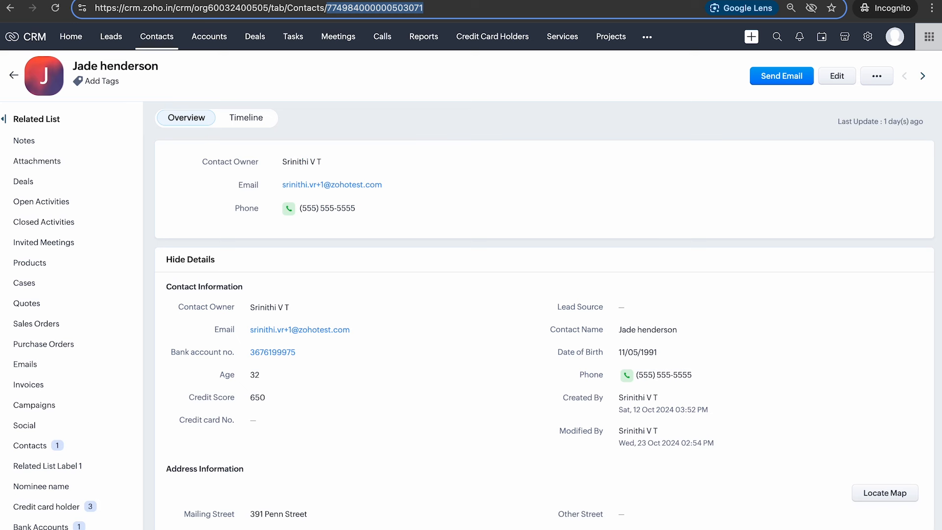
left_click(51, 15)
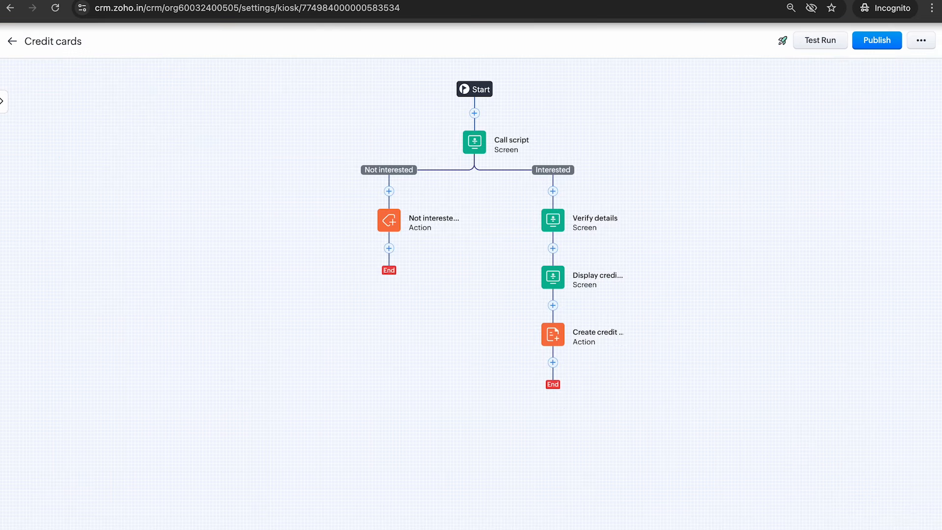
Step: Run the kiosk test again with the same contact record ID and answer Interested on the call script
left_click(818, 41)
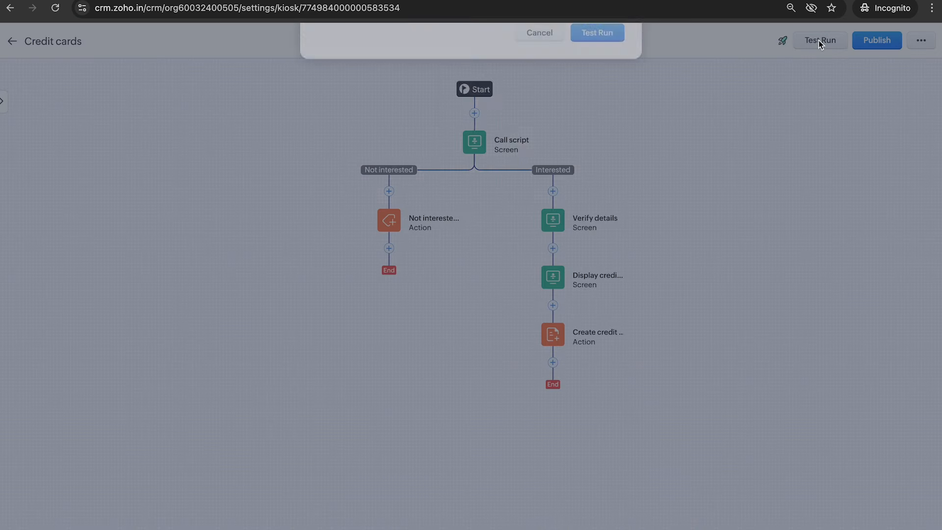
key("ctrl+v")
left_click(580, 166)
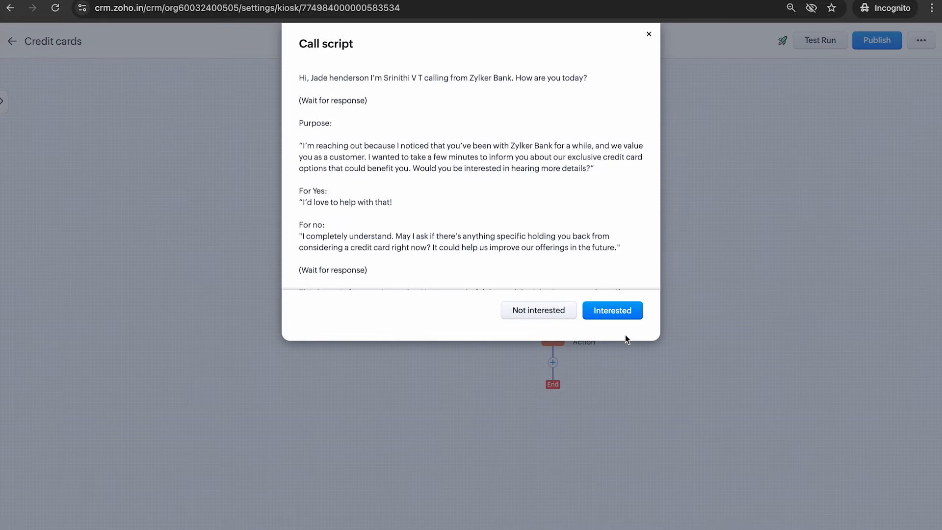
left_click(617, 314)
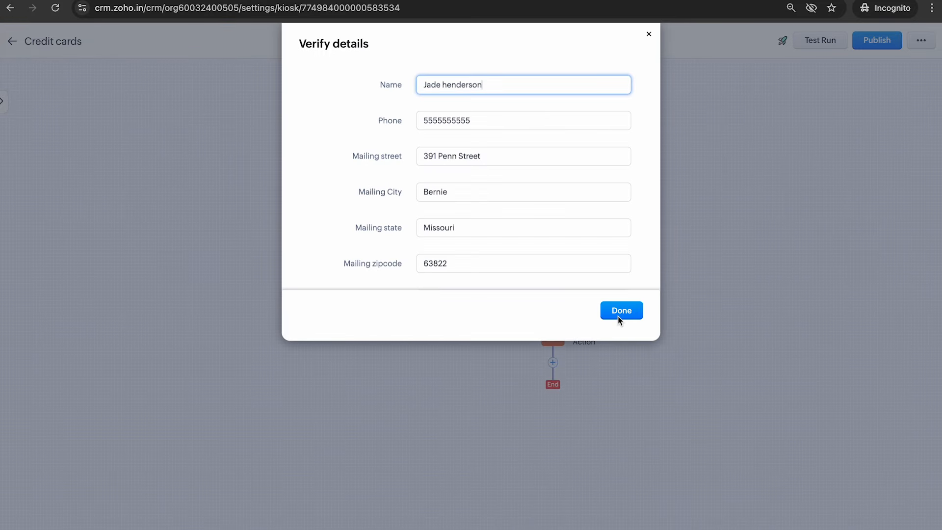
Step: Review the Verify details screen, set Income source to Salaried, Monthly income to 40000 and Type of credit card to Essentials, and submit it
scroll(546, 186, "down", 5)
scroll(545, 185, "up", 5)
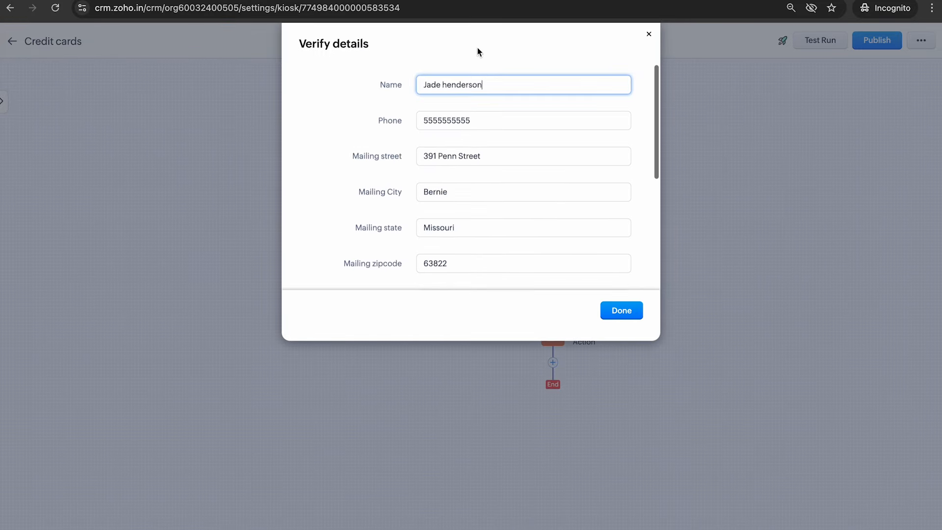
scroll(494, 118, "down", 5)
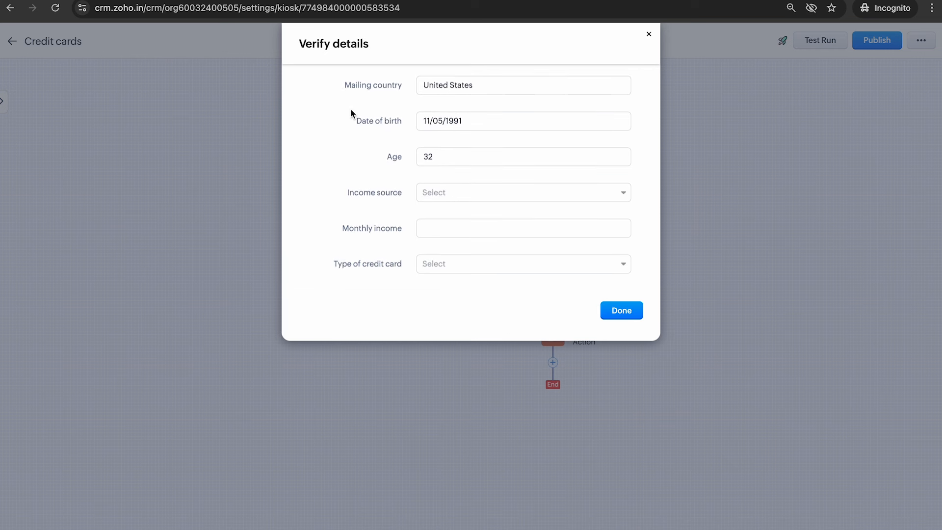
scroll(391, 214, "up", 1)
scroll(407, 212, "down", 1)
left_click(457, 195)
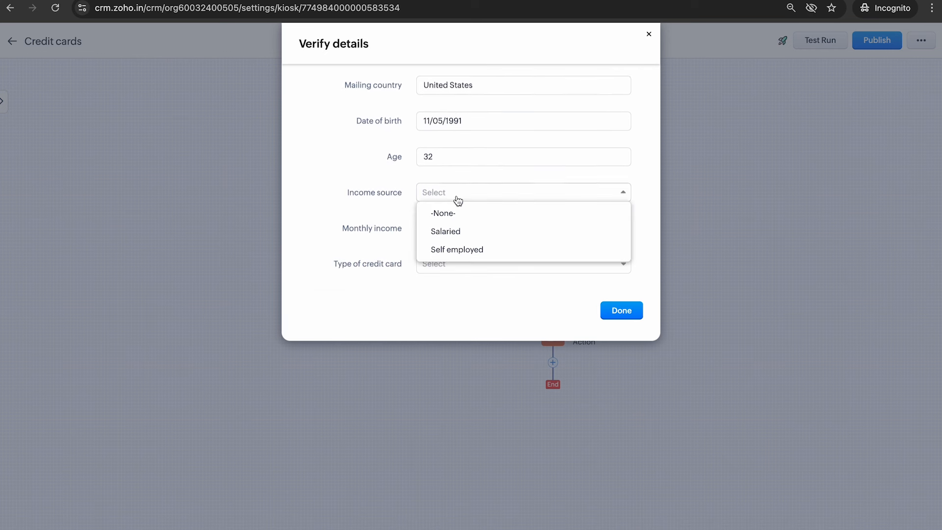
left_click(466, 229)
left_click(469, 228)
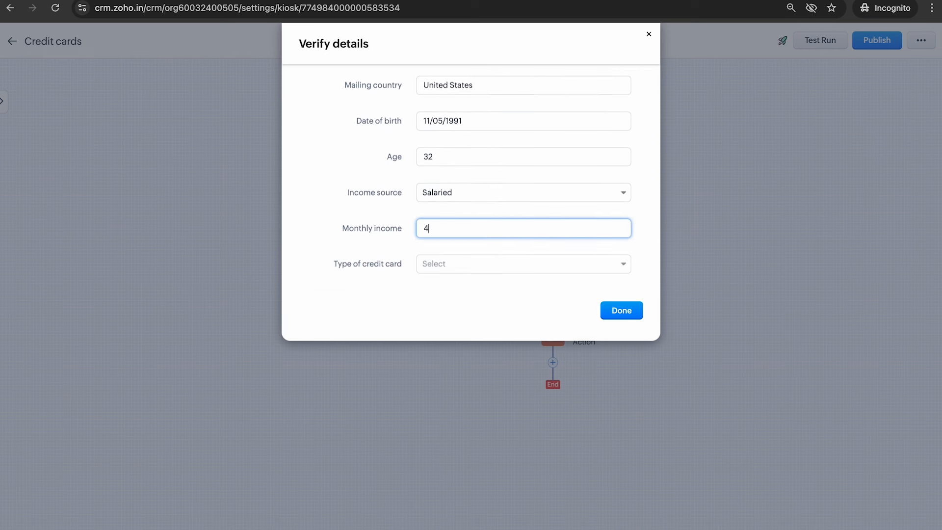
left_click(501, 265)
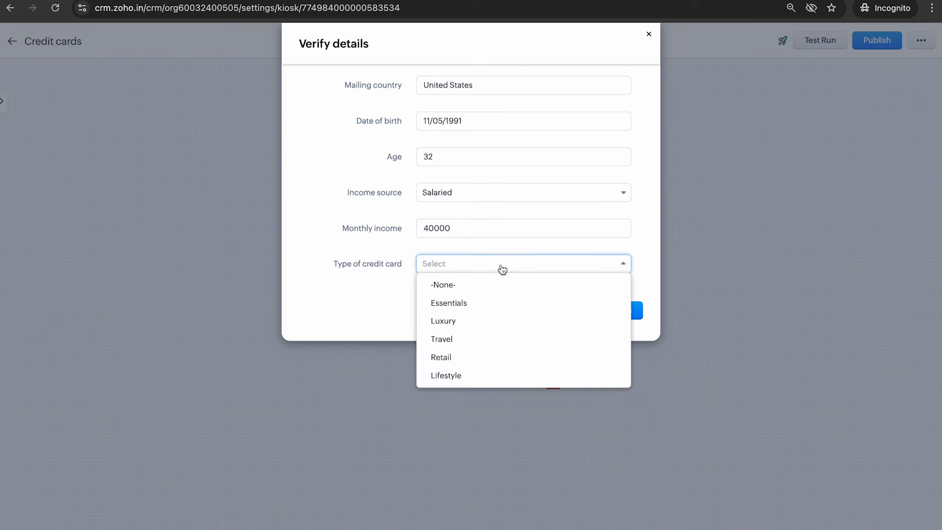
left_click(514, 300)
left_click(622, 311)
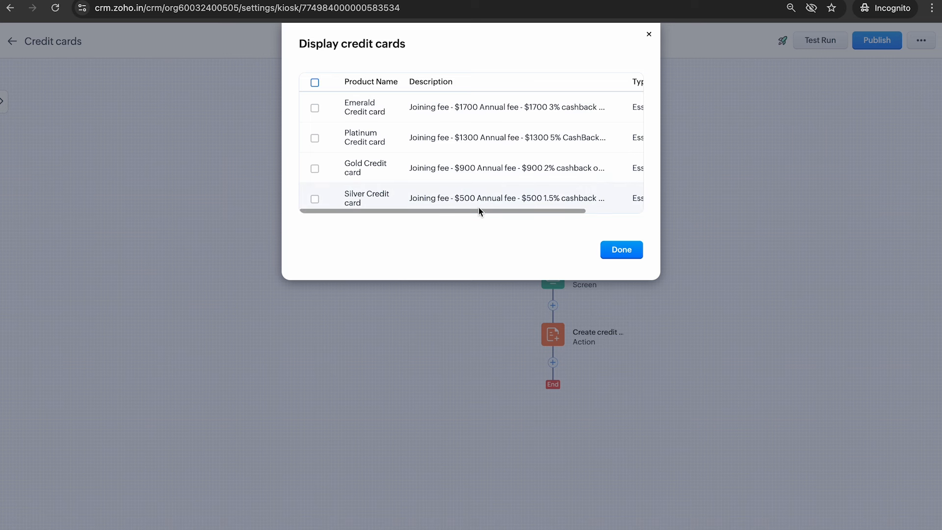
Step: Select the Platinum Credit card on the Display credit cards screen and complete the test run
left_click(315, 139)
left_click(620, 254)
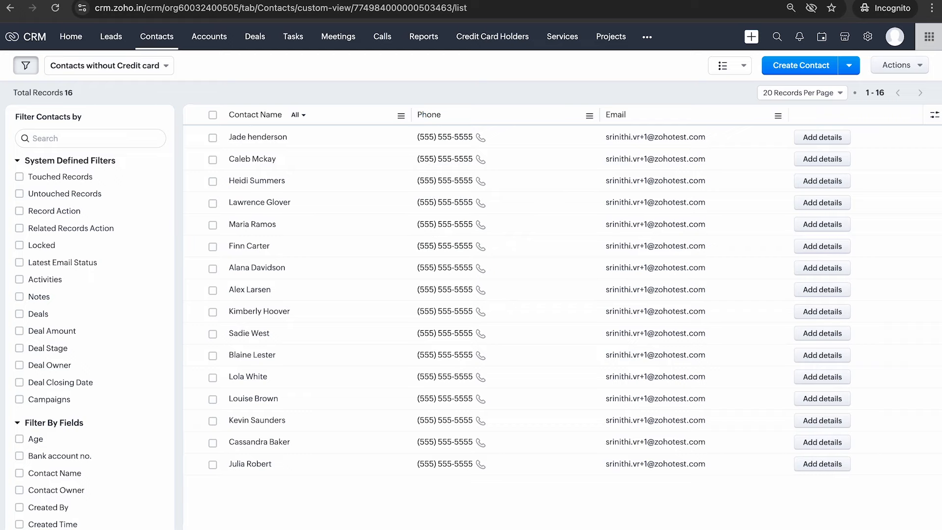
Step: Open the newest record in the Credit Card Holders module and examine its income, card type and mailing details
left_click(492, 46)
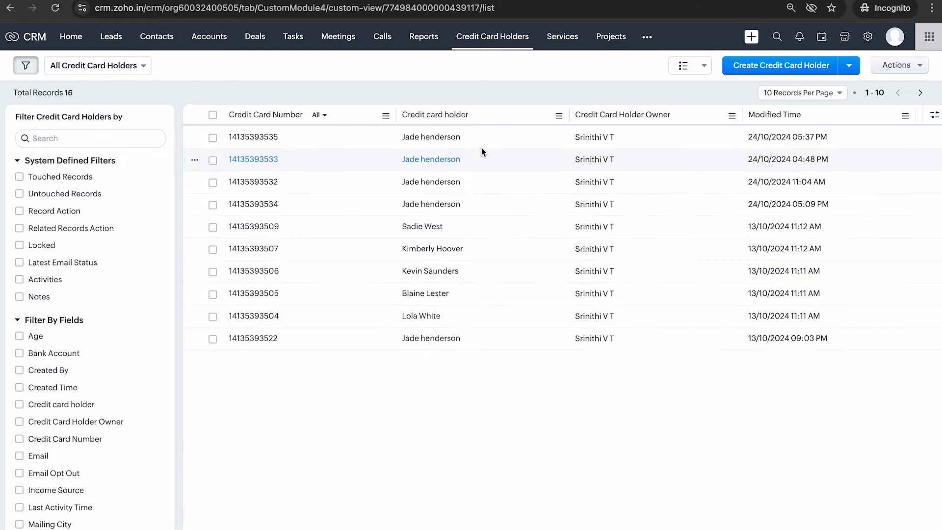
left_click(270, 137)
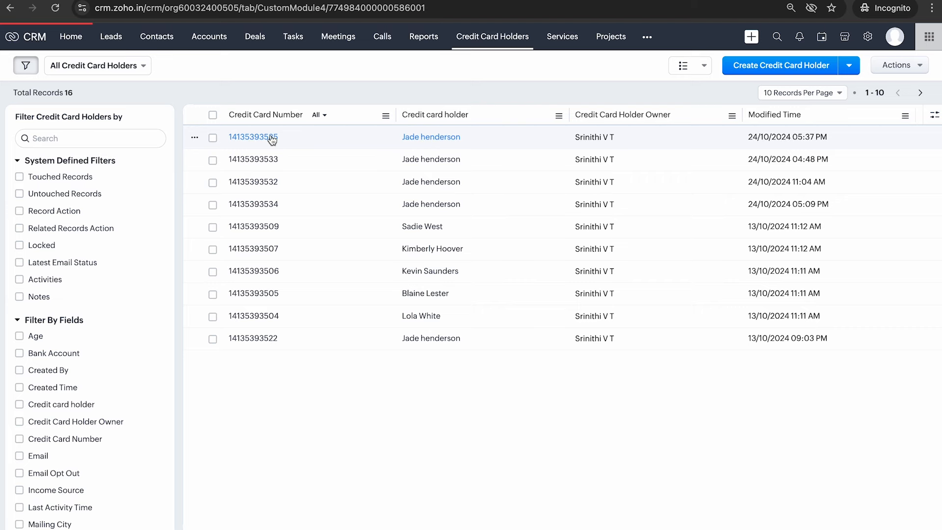
scroll(253, 219, "down", 5)
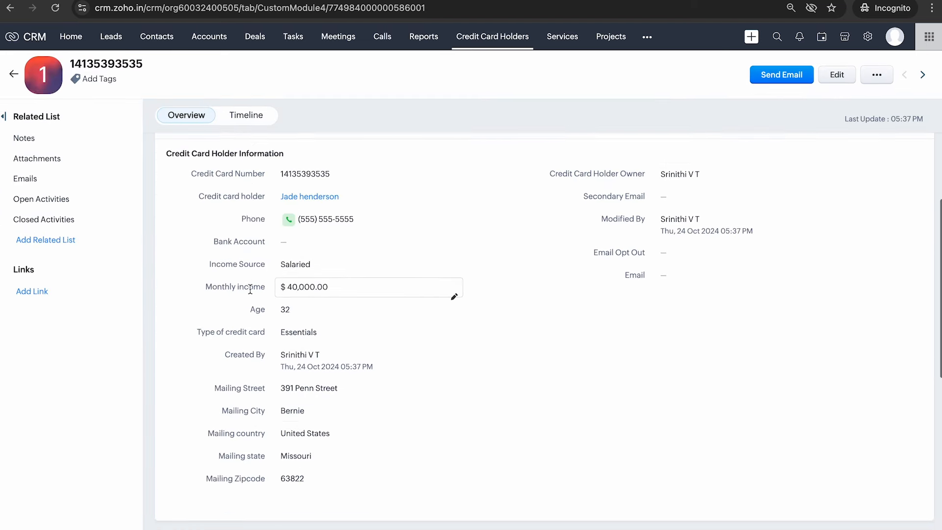
scroll(311, 295, "up", 3)
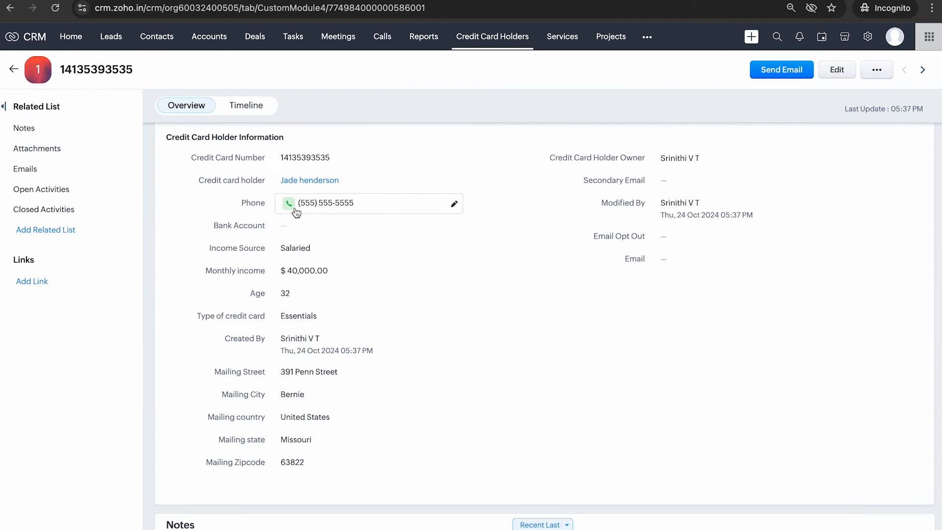
scroll(286, 224, "up", 1)
scroll(286, 225, "down", 1)
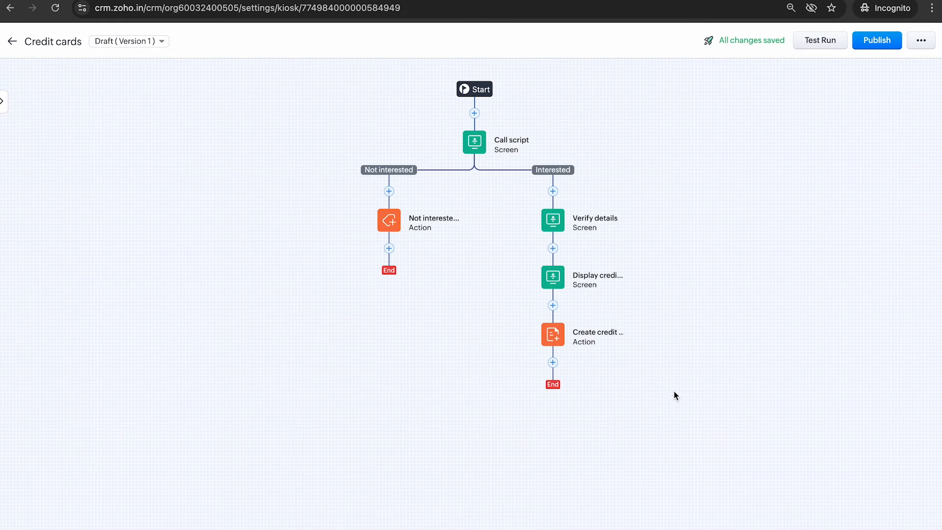
Step: Publish the Credit cards kiosk draft as a new version
left_click(890, 38)
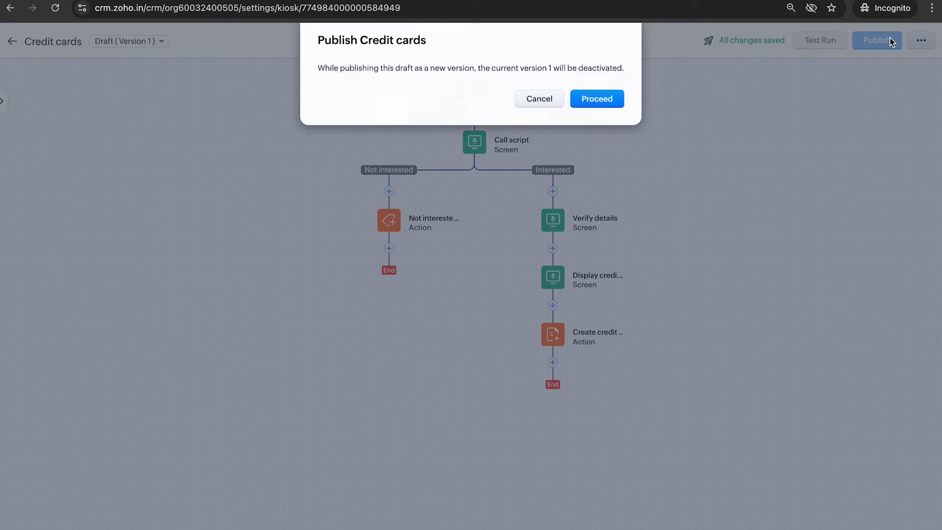
left_click(587, 102)
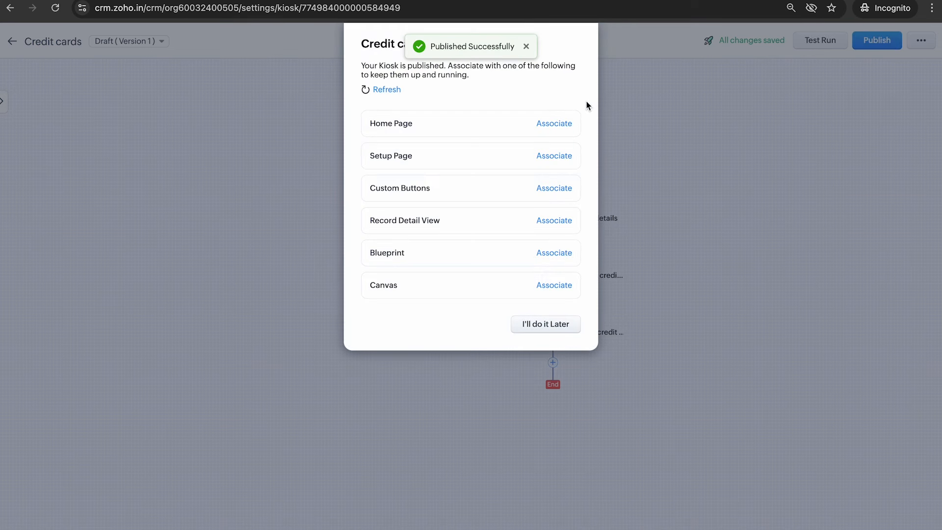
Step: Create a custom button for the Contacts module named "Add details", placed In List at the Each Record position
left_click(547, 189)
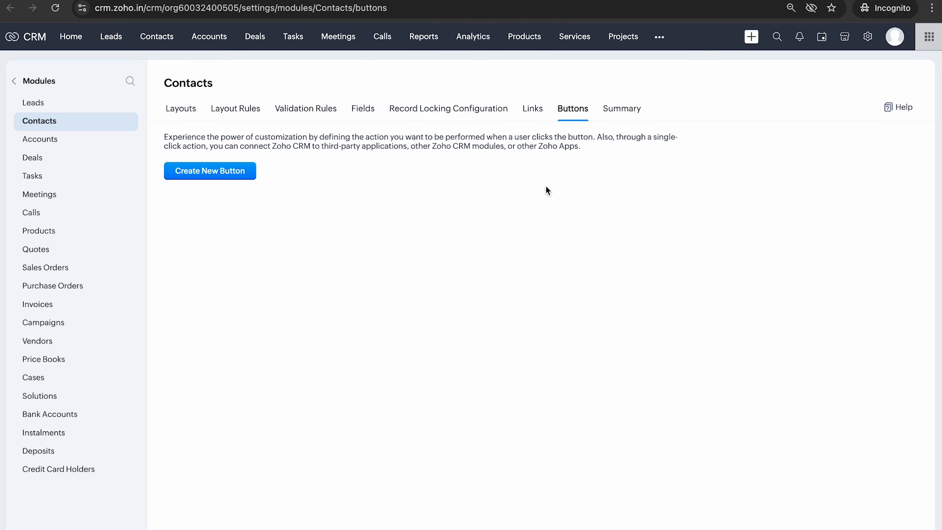
left_click(189, 171)
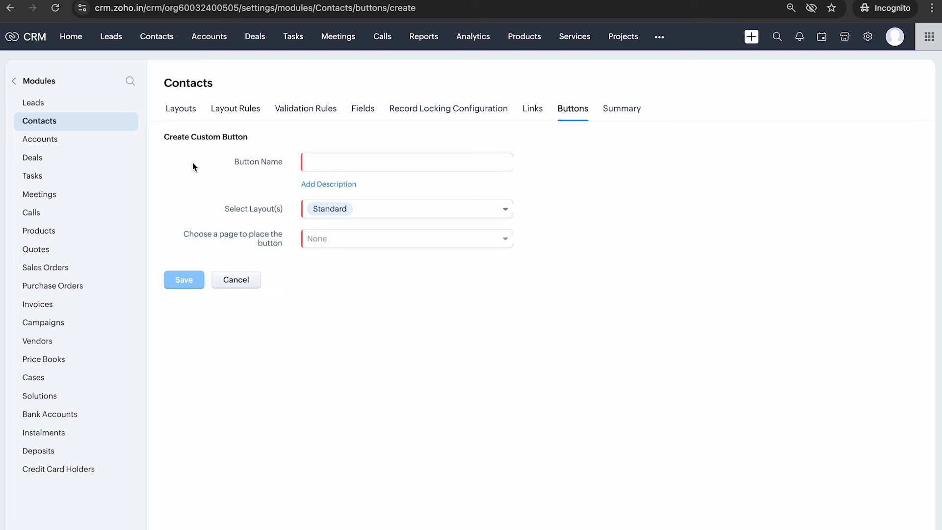
left_click(343, 164)
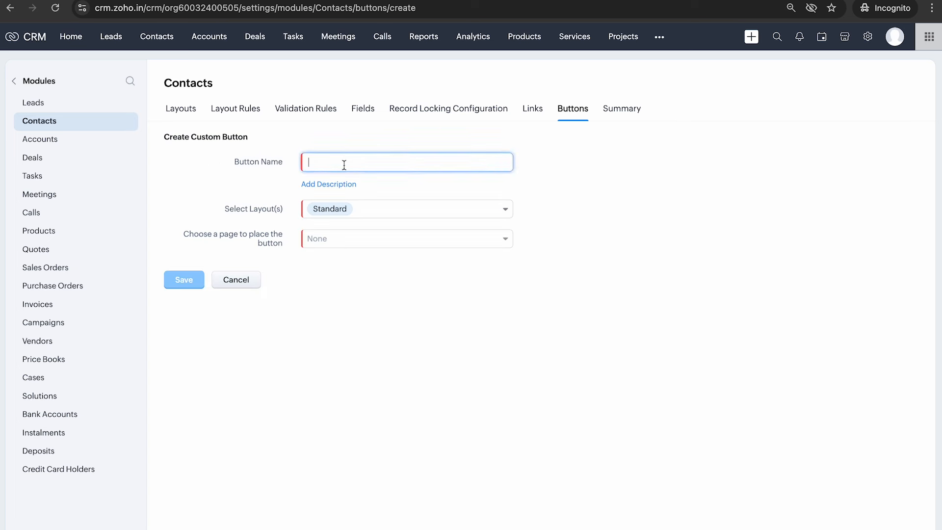
type("Add d")
left_click(379, 239)
left_click(392, 277)
left_click(386, 273)
left_click(395, 304)
Step: Set the button's action to Kiosk and associate it with the Credit cards kiosk
left_click(392, 299)
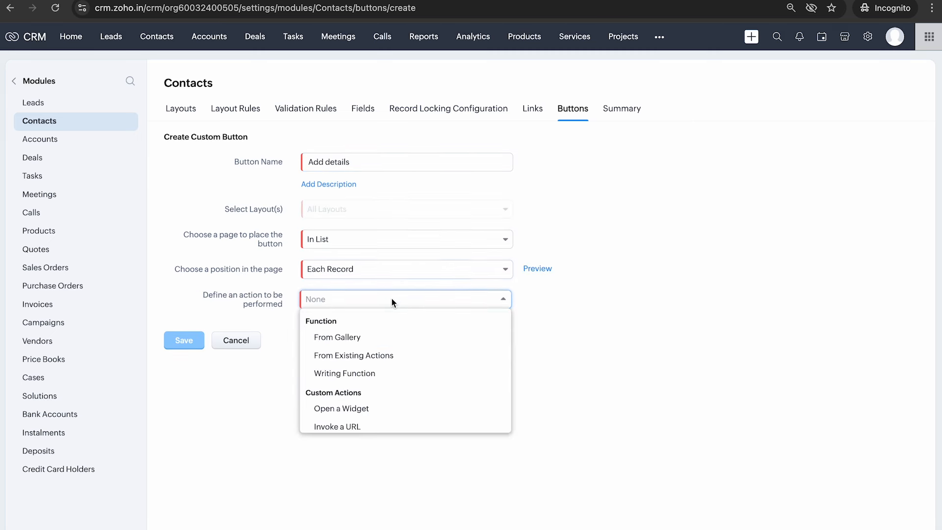
scroll(415, 384, "down", 2)
left_click(424, 422)
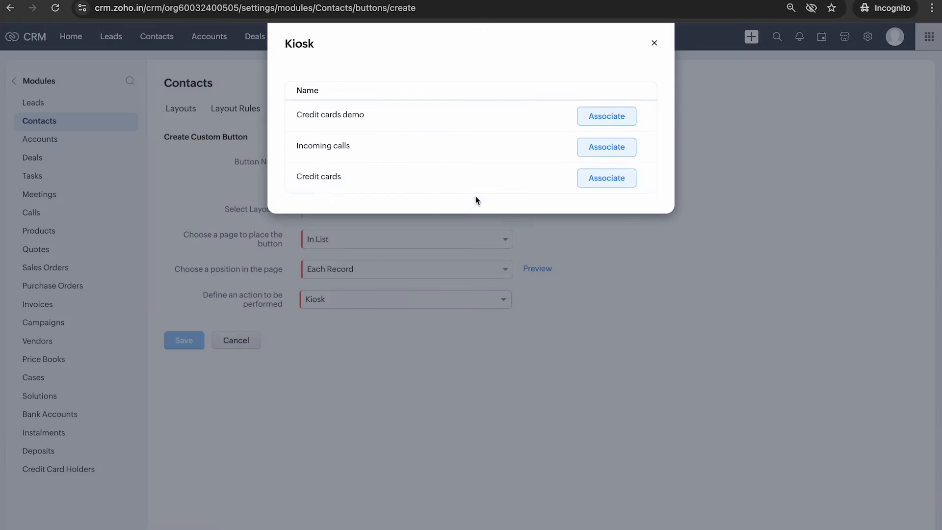
left_click(611, 181)
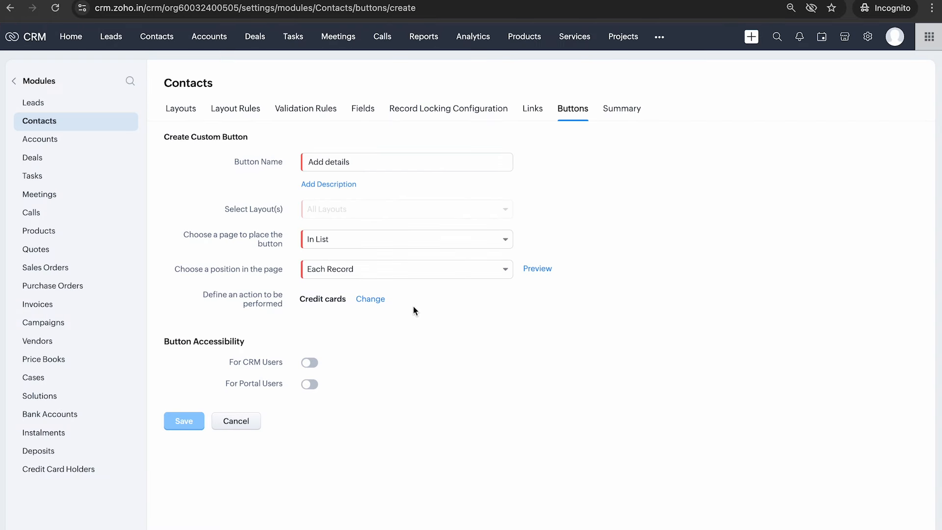
Step: Make the button accessible to CRM users with the Administrator and Standard profiles, save it, and open the Contacts module
left_click(310, 363)
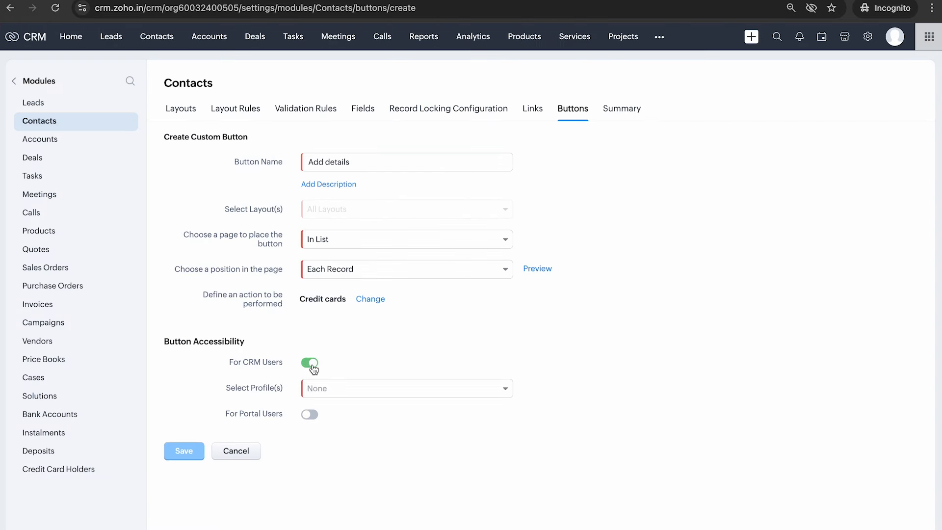
left_click(331, 387)
left_click(351, 417)
left_click(349, 414)
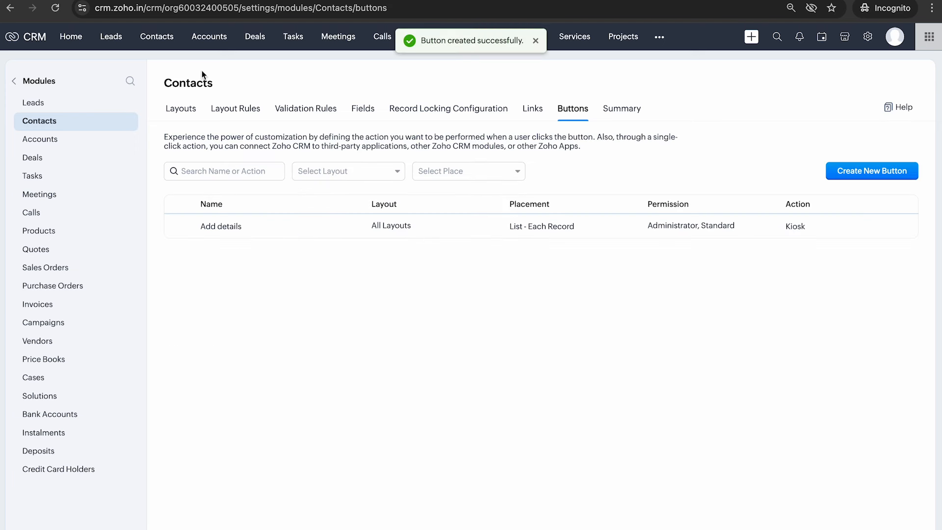
left_click(156, 39)
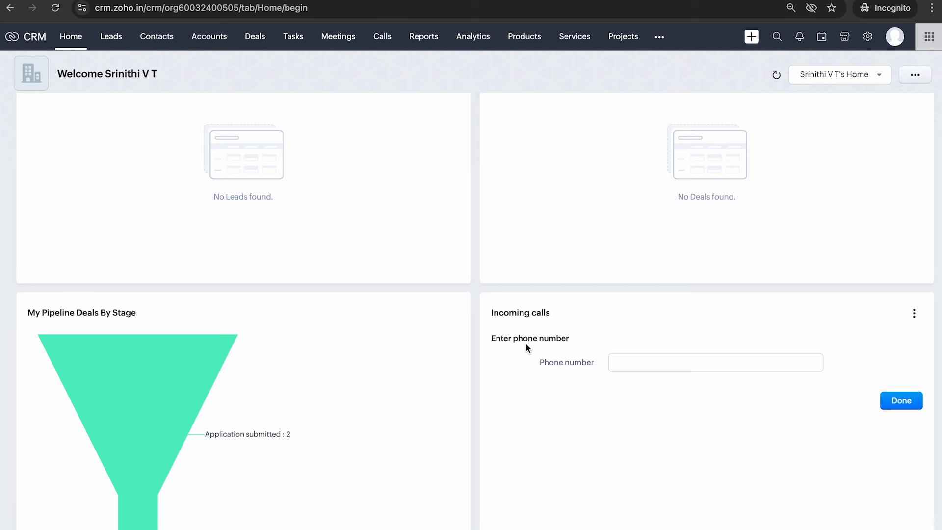
Step: Look up a contact by phone number in the home page's Incoming calls kiosk, review the fetched details and close them
left_click(657, 355)
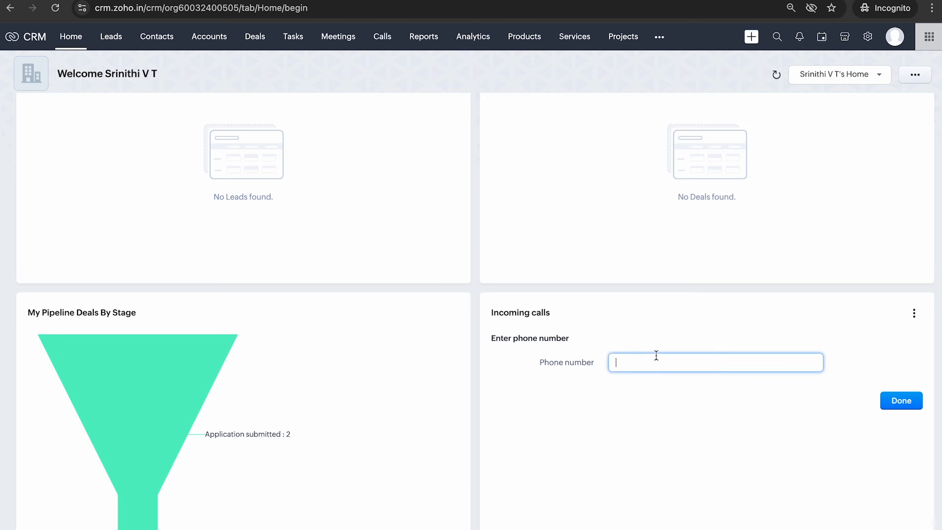
type("1234567890")
left_click(888, 404)
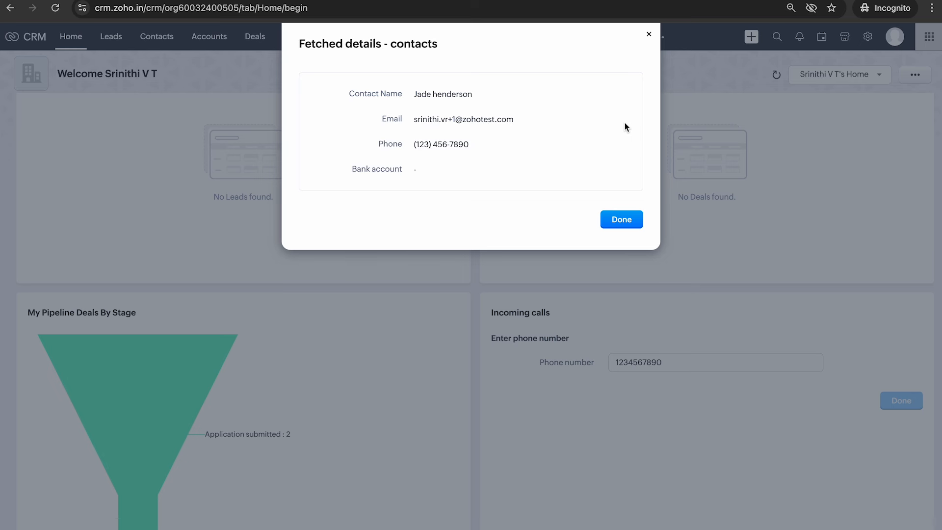
left_click(650, 35)
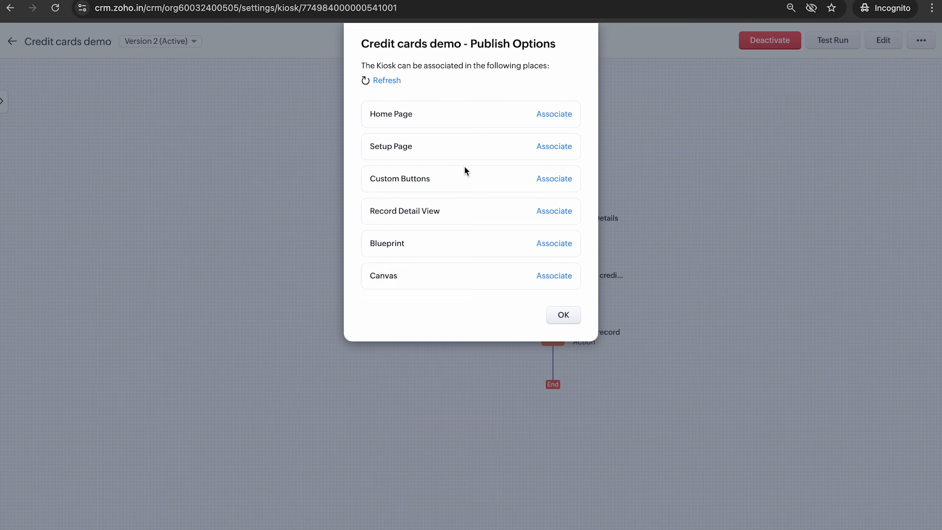
Step: Start another Contacts custom button from the Credit cards demo kiosk's publish options, placed In Record at the Details position
left_click(551, 184)
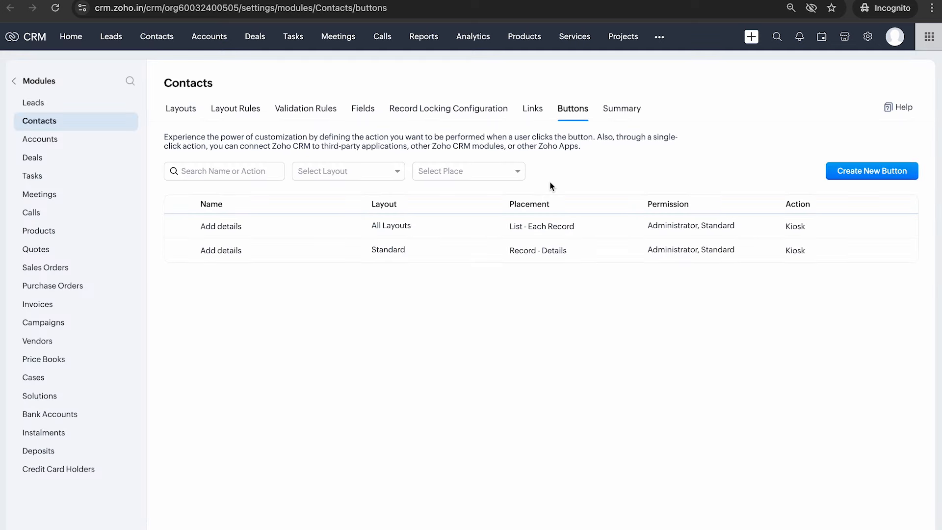
left_click(872, 171)
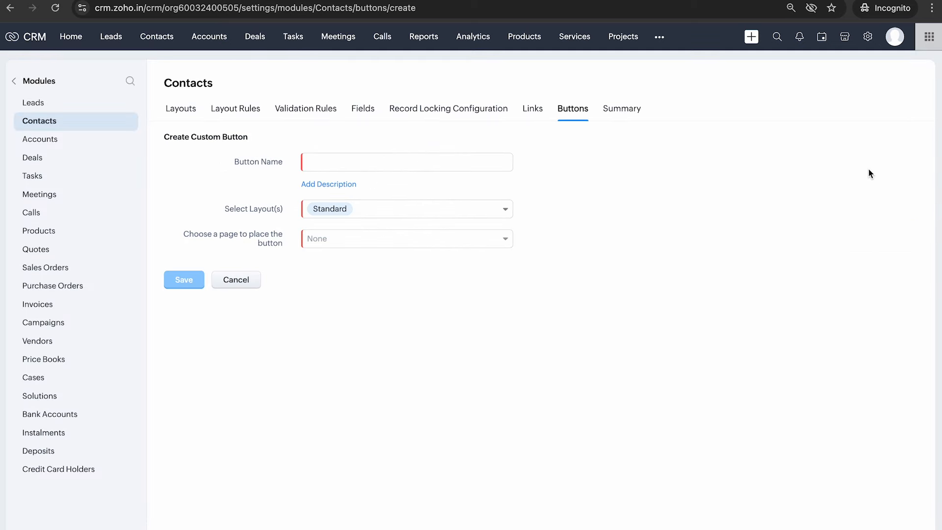
left_click(421, 246)
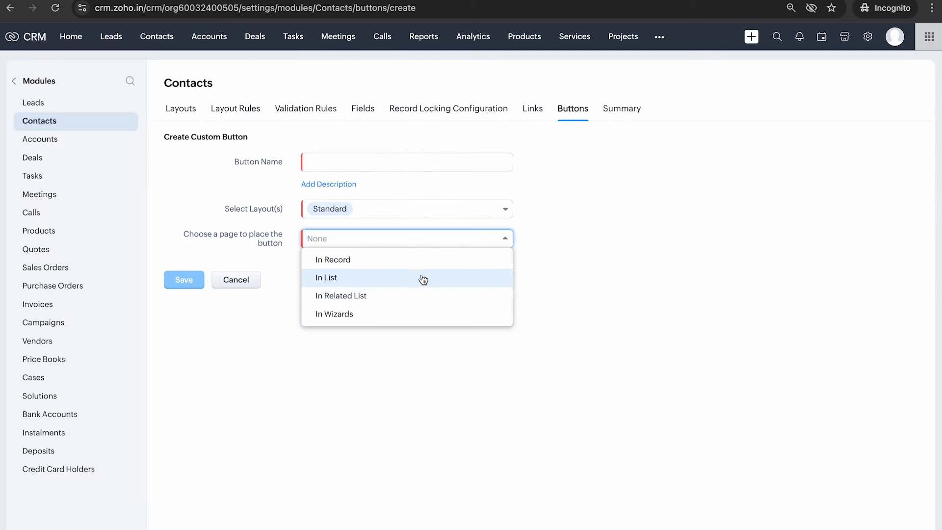
left_click(378, 259)
left_click(383, 269)
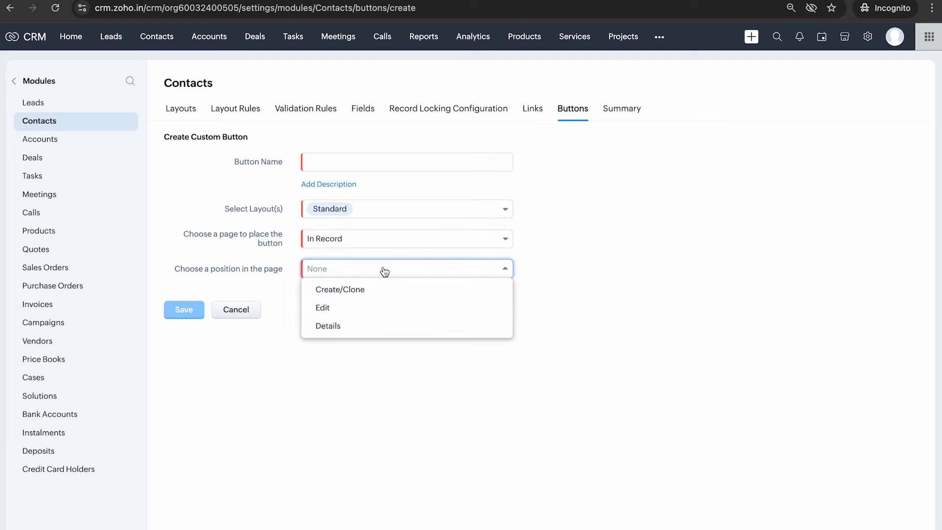
left_click(396, 326)
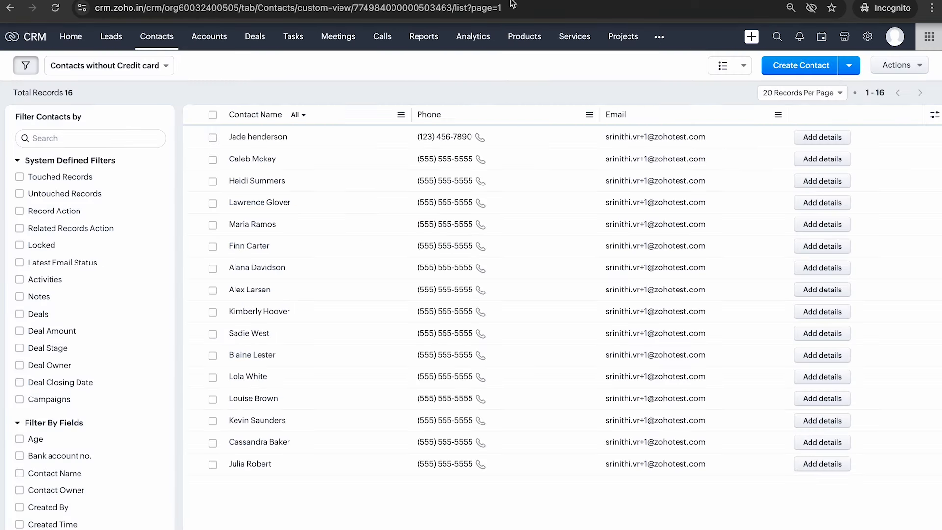
Step: Open the first contact in the Contacts without Credit card view and check its Add details button
left_click(276, 137)
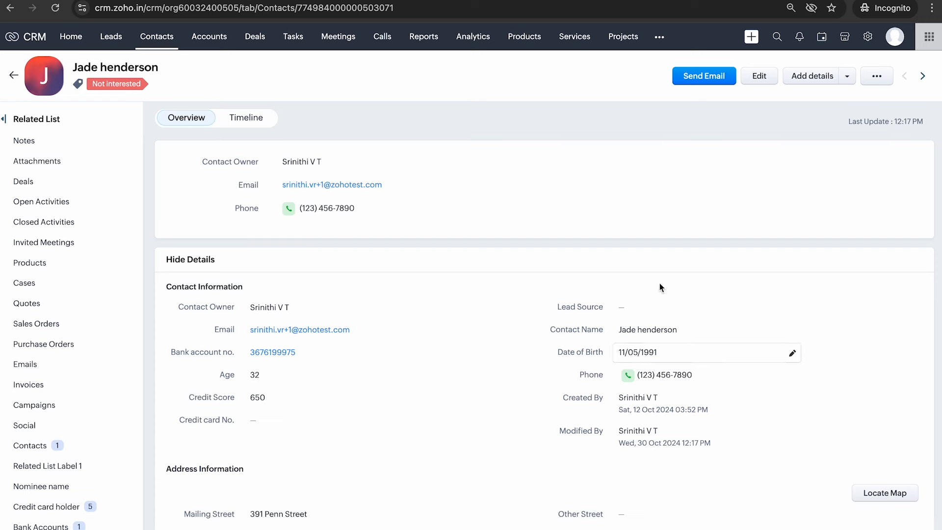
left_click(814, 79)
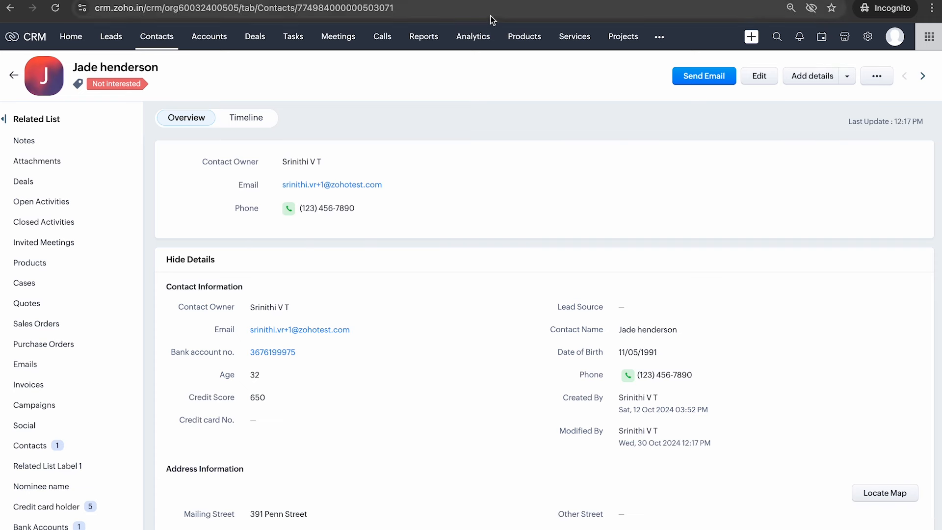
Step: Change the new button's placement to In List with the Util Menu position, and preview that position
left_click(459, 240)
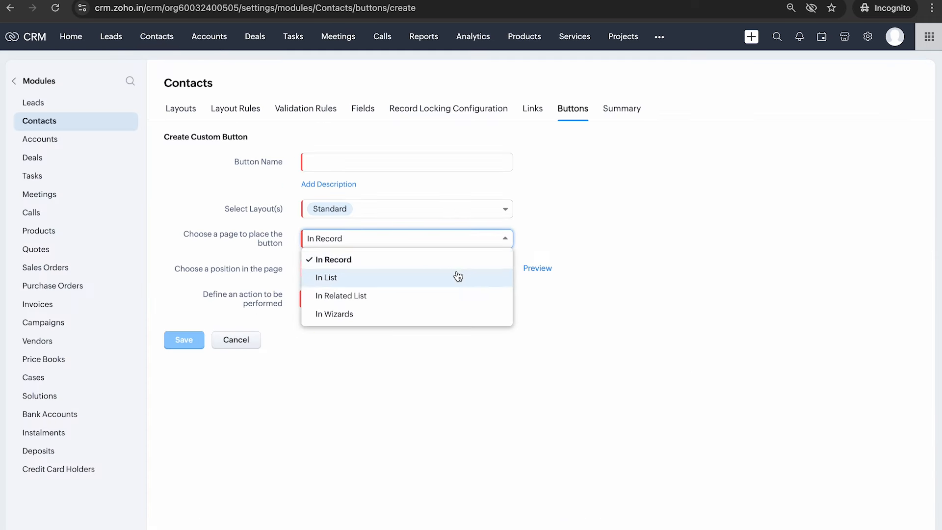
left_click(458, 276)
left_click(459, 276)
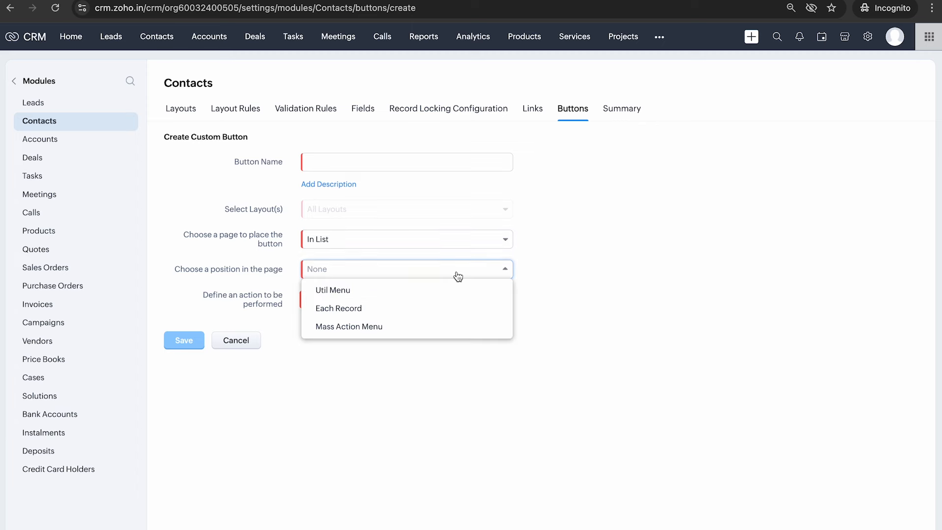
left_click(460, 290)
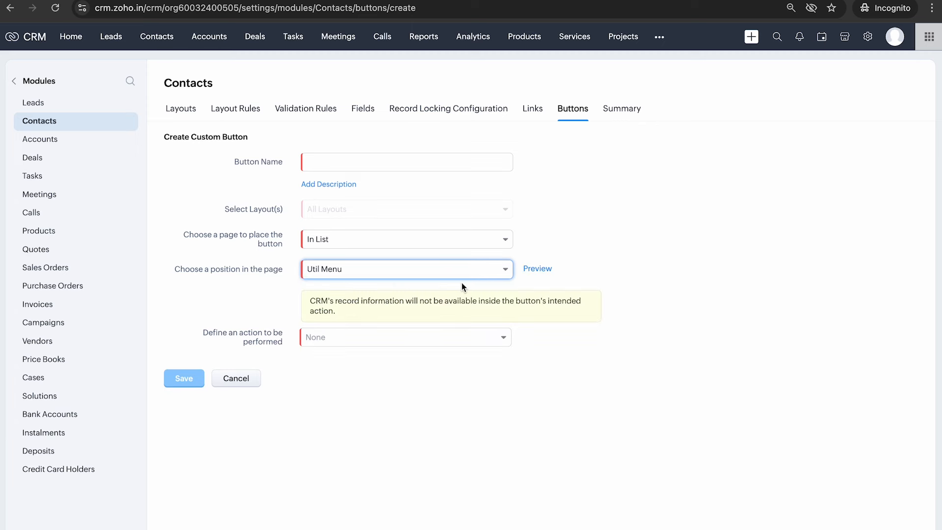
left_click_drag(546, 268, 550, 265)
left_click(532, 268)
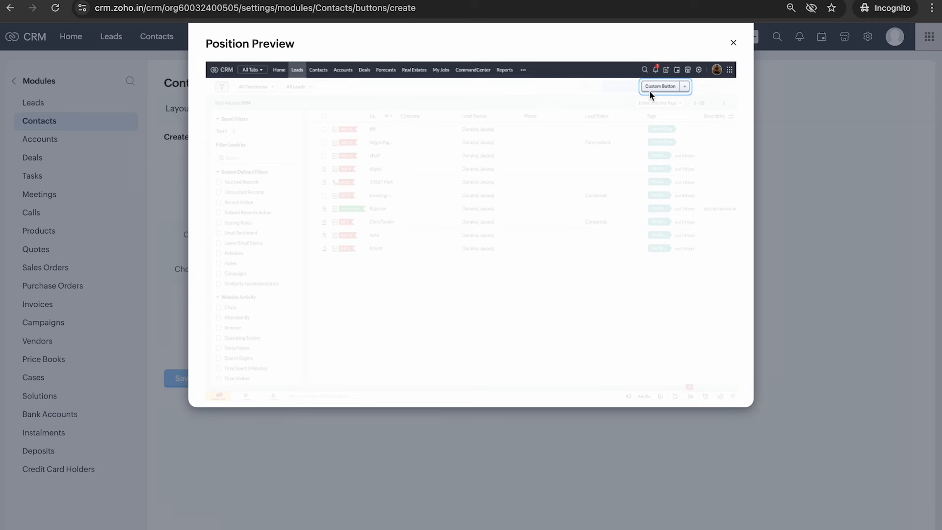
left_click(733, 43)
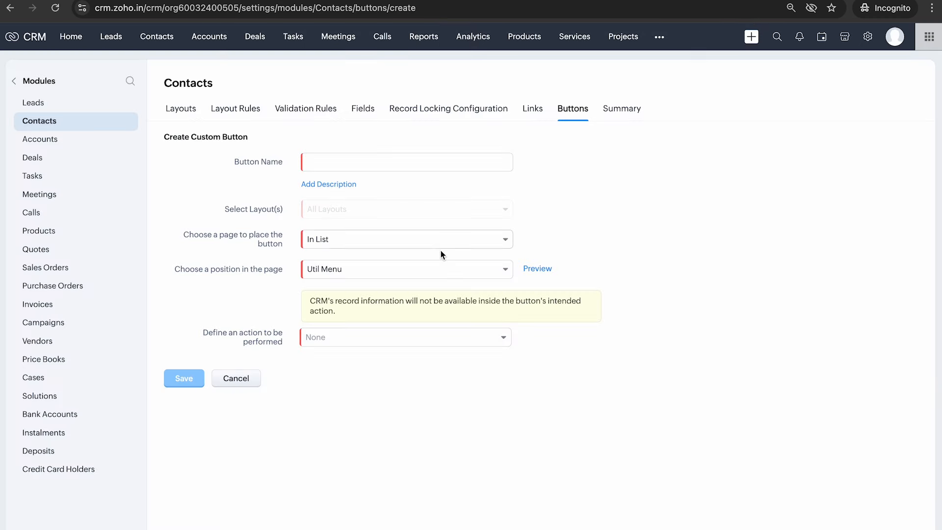
Step: Change the button's position to Each Record and check the matching Add details buttons in the Contacts list
left_click(441, 265)
left_click(444, 308)
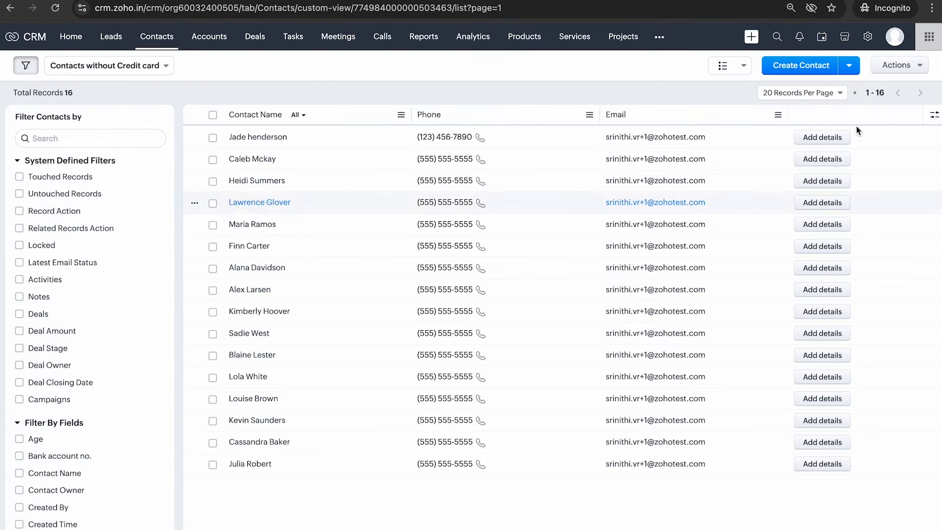
left_click(850, 168)
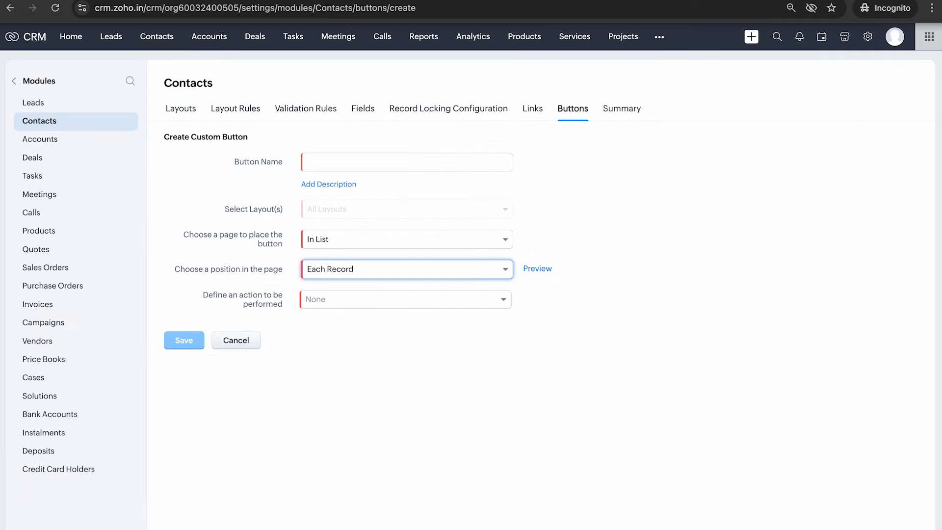
mouse_move(316, 209)
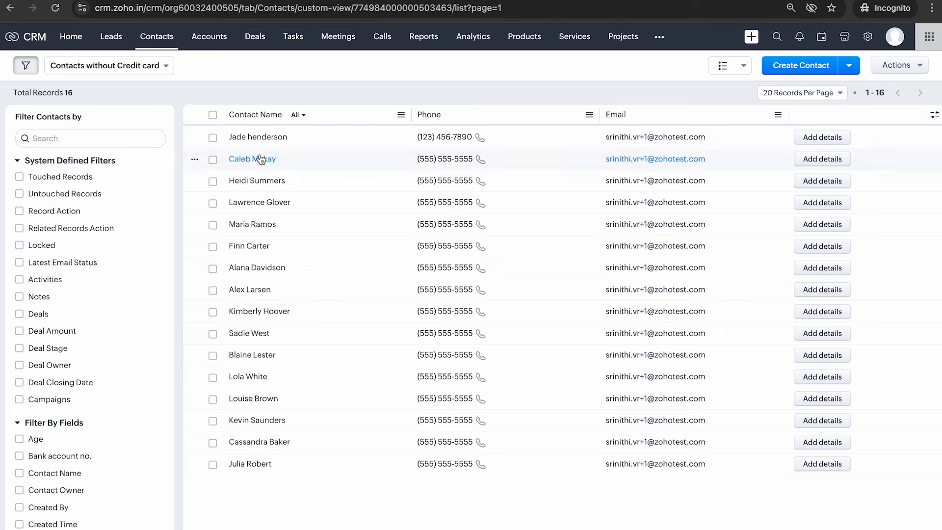
Step: Open the first contact's record and review its Add details button, contact information and address information
left_click(256, 138)
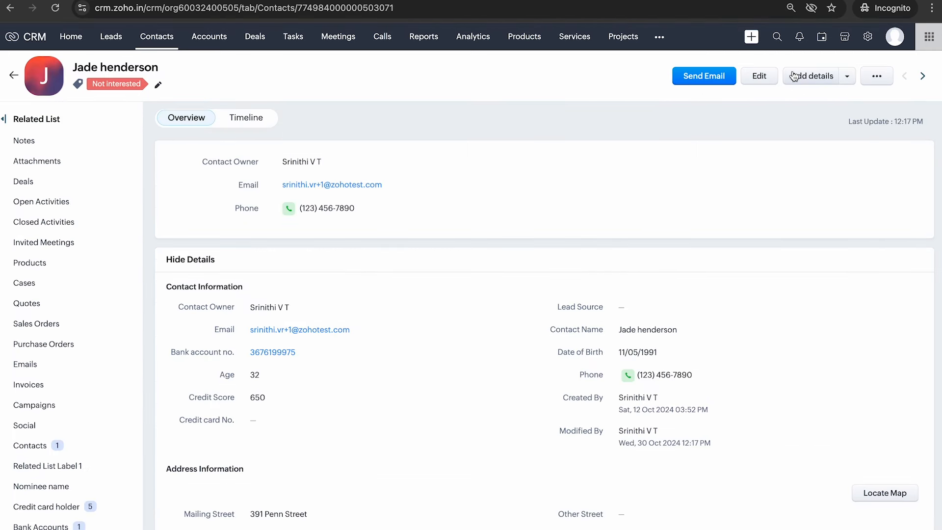
scroll(740, 276, "down", 3)
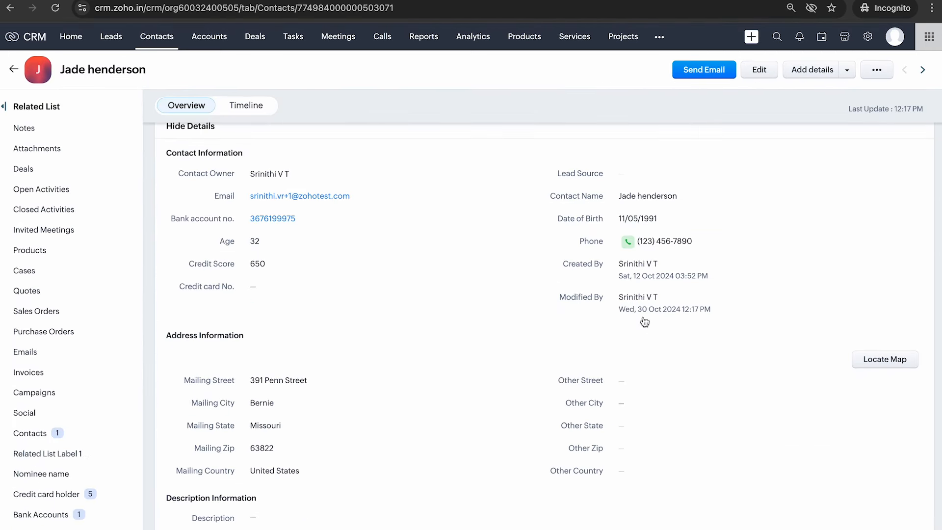
scroll(295, 363, "down", 1)
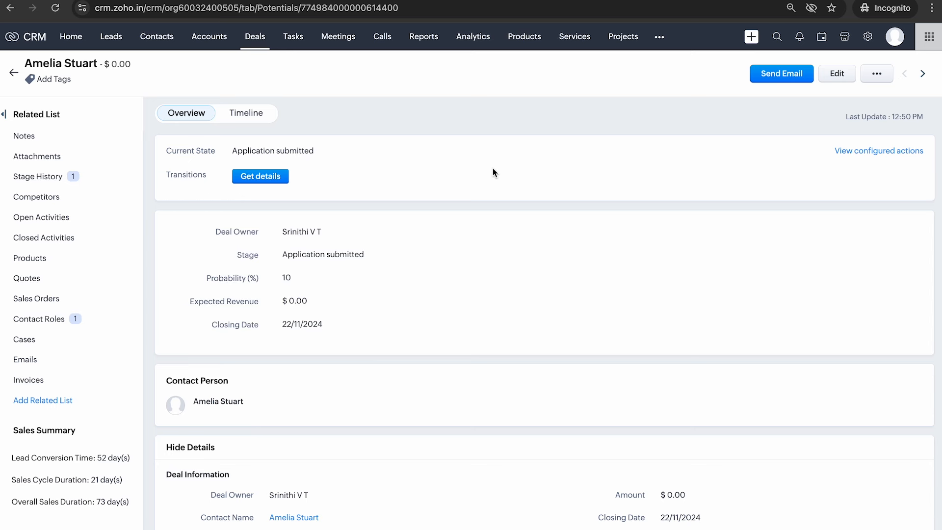
Step: Run the deal's Get details transition and enter abc as current employer, $200000 as annual income and no for additional income sources
left_click(268, 177)
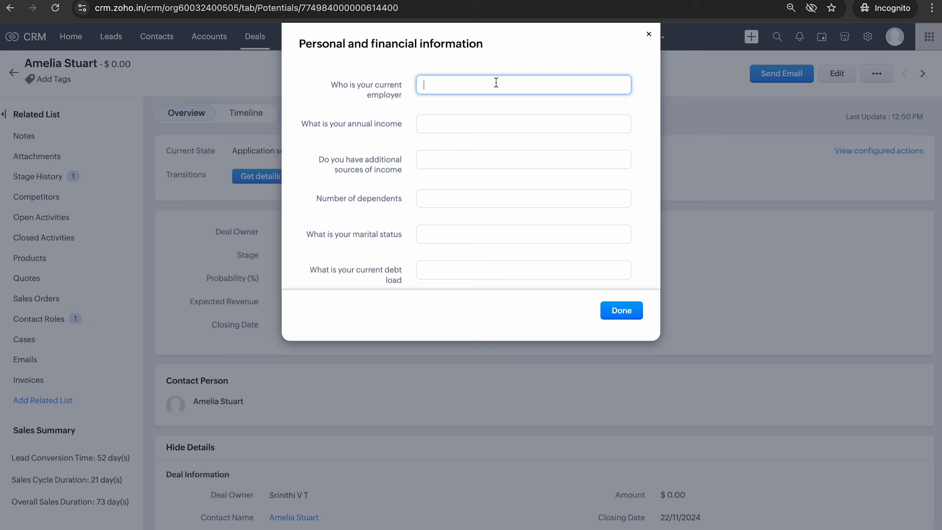
type("abc")
left_click(482, 124)
type("$200000")
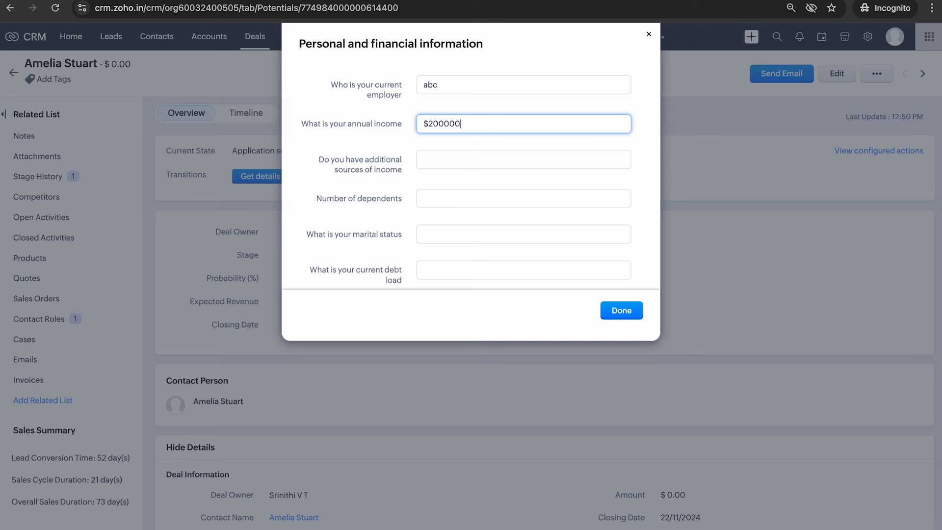
left_click(479, 162)
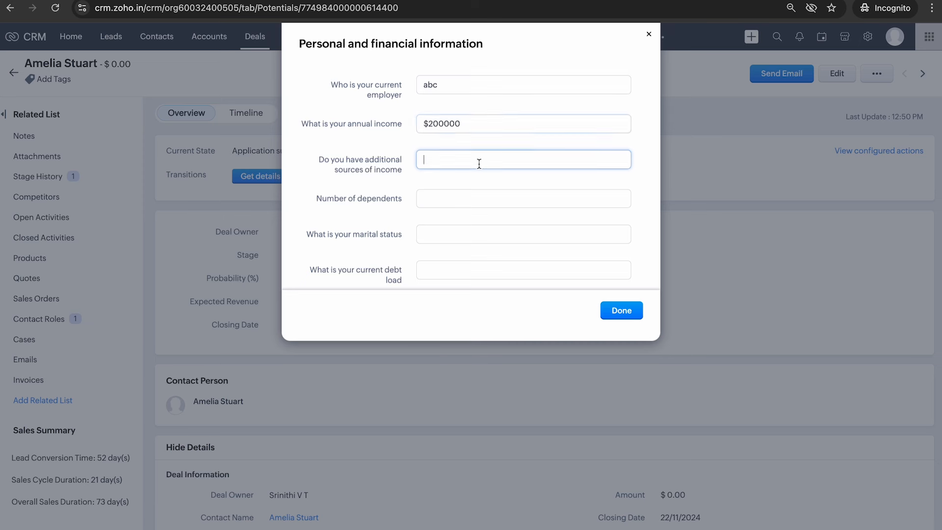
type("no")
Step: Enter 1 dependent, marital status Married, "-" for current debt load and $10000 saved for a down payment, and review the answers
left_click(475, 201)
type("1")
left_click(483, 235)
type("Married")
scroll(511, 252, "down", 2)
left_click(498, 221)
left_click(517, 261)
type("$1000")
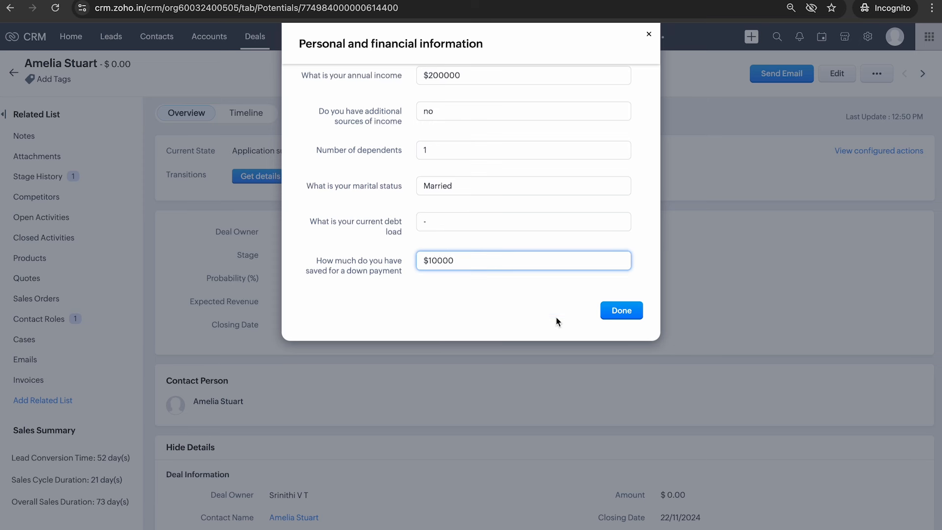
scroll(553, 162, "up", 2)
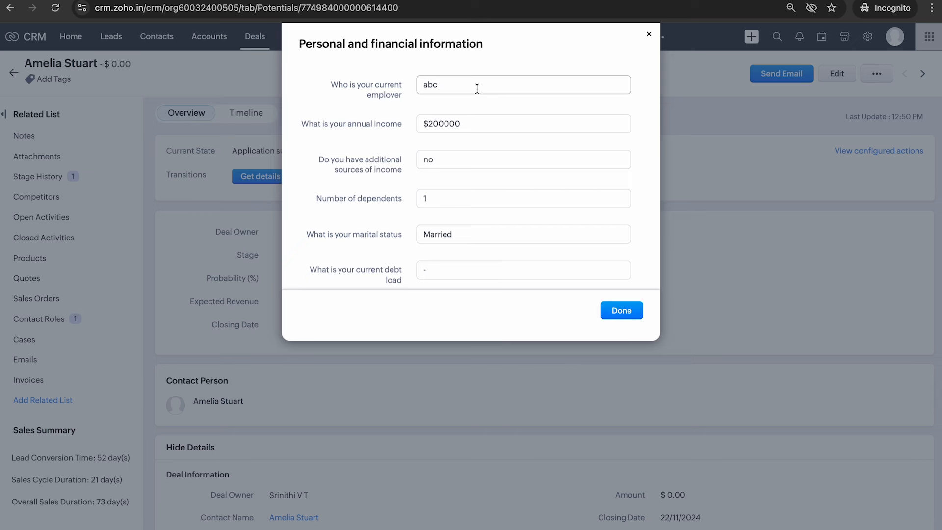
Step: Submit the personal and financial information, and answer the construction loan's estimated cost with "$100000" and factored additional costs with "yes"
left_click(616, 309)
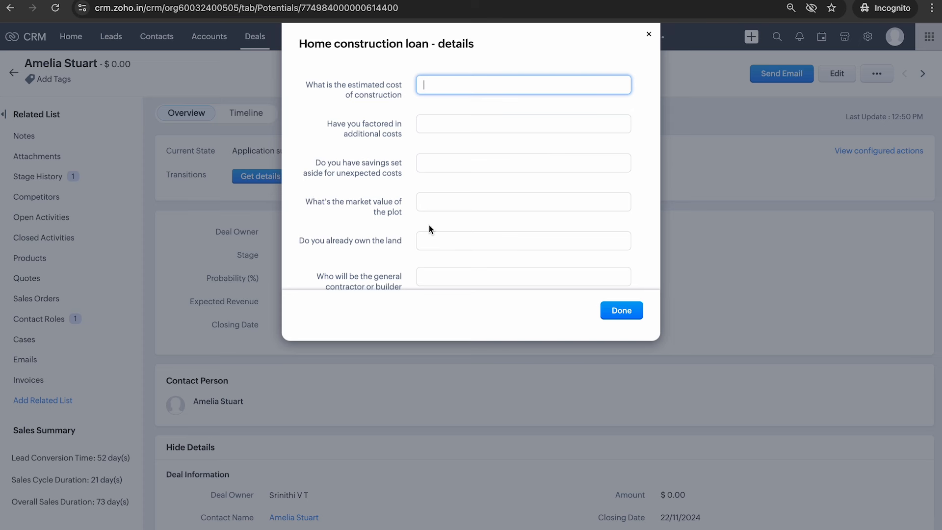
type("$100000")
left_click(462, 124)
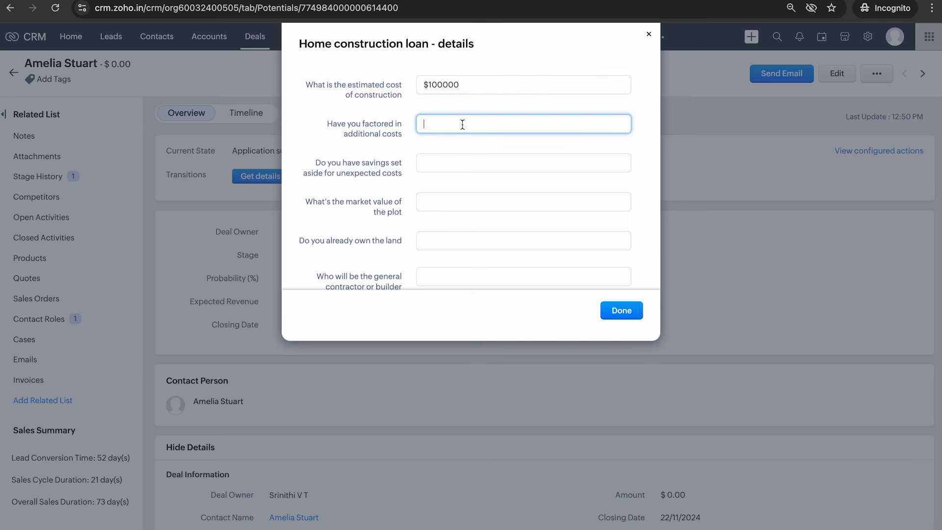
type("yes")
Step: Answer the question about savings set aside for unexpected costs with "yes, $30000"
left_click(485, 162)
type("yes, $#000")
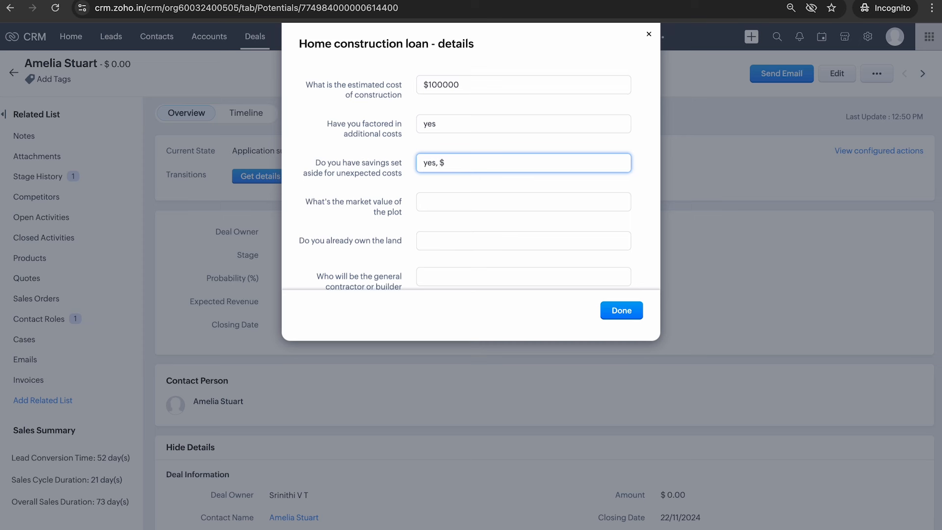
key("BackSpace")
key("BackSpace")
key("BackSpace")
key("BackSpace")
type("30000")
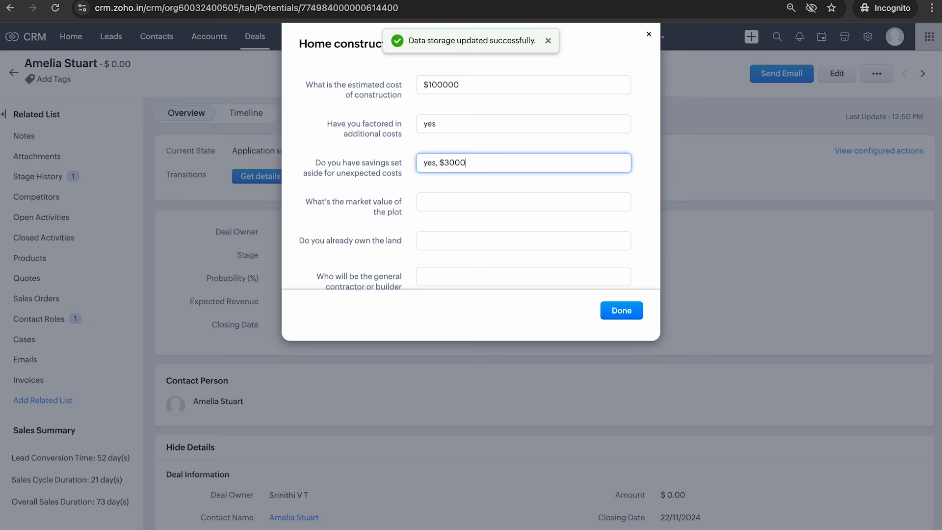
Step: Enter "$400000" as the market value of the plot and "yes" for already owning the land
left_click(494, 201)
type("$400000")
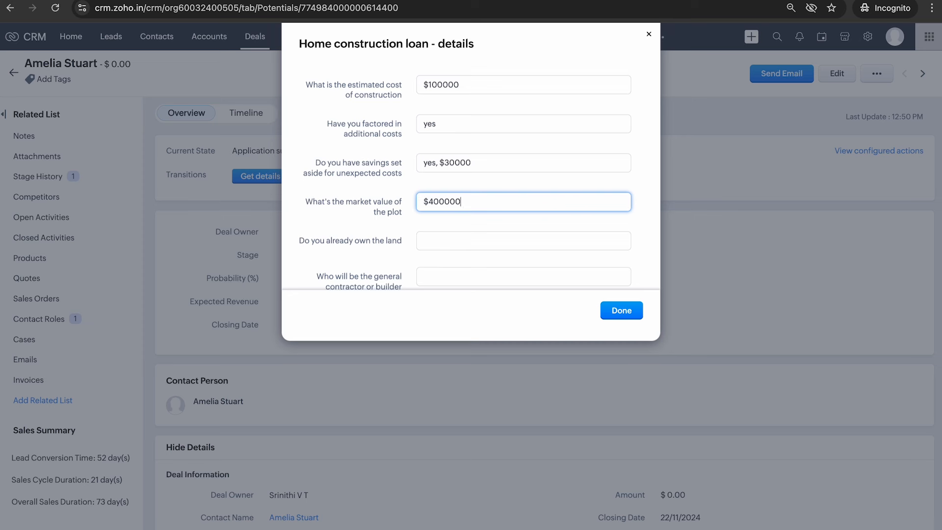
scroll(489, 258, "down", 1)
left_click(468, 202)
type("yes")
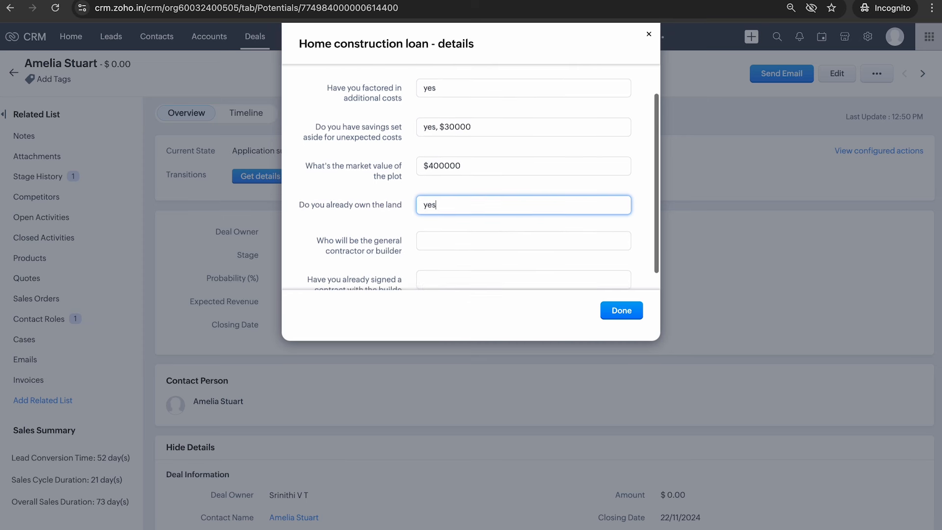
Step: Enter "yet to decide" for the general contractor or builder and "no" for having already signed a contract
scroll(478, 238, "down", 1)
left_click(460, 223)
type("yet to decide")
left_click(472, 264)
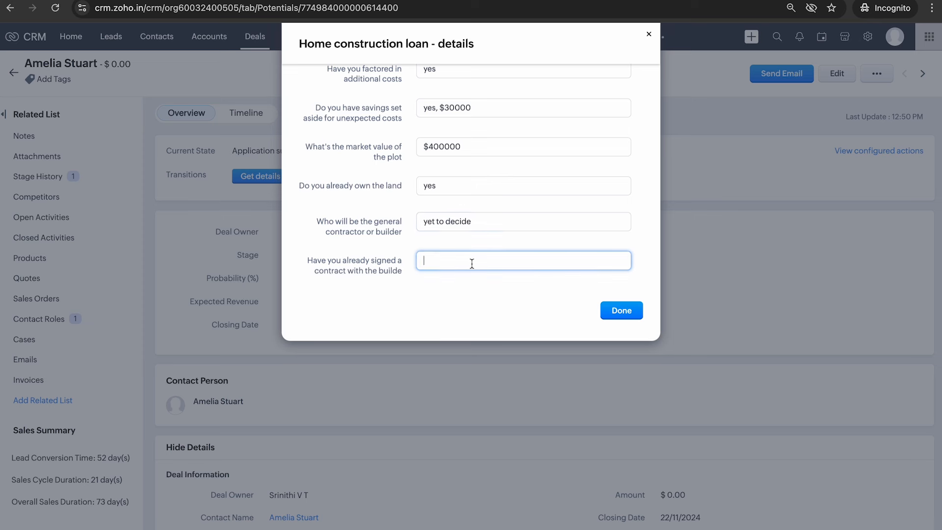
type("yes")
key("BackSpace")
key("BackSpace")
key("BackSpace")
type("no")
Step: Submit the home construction loan details and confirm the summarised answers
scroll(518, 263, "up", 2)
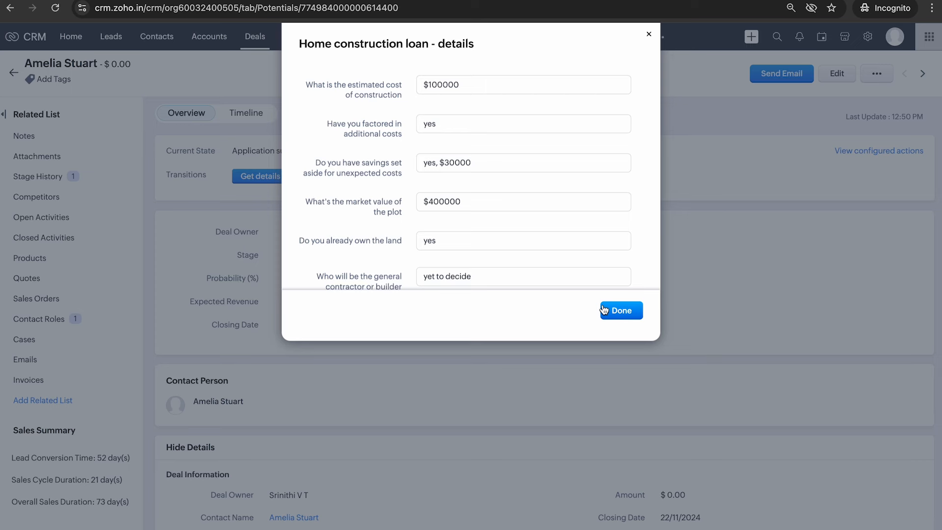
left_click(629, 311)
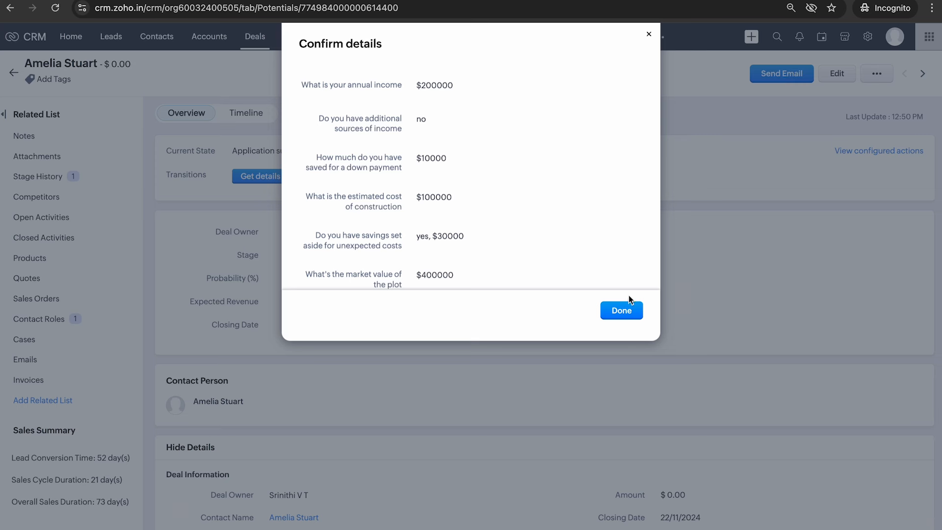
left_click(635, 311)
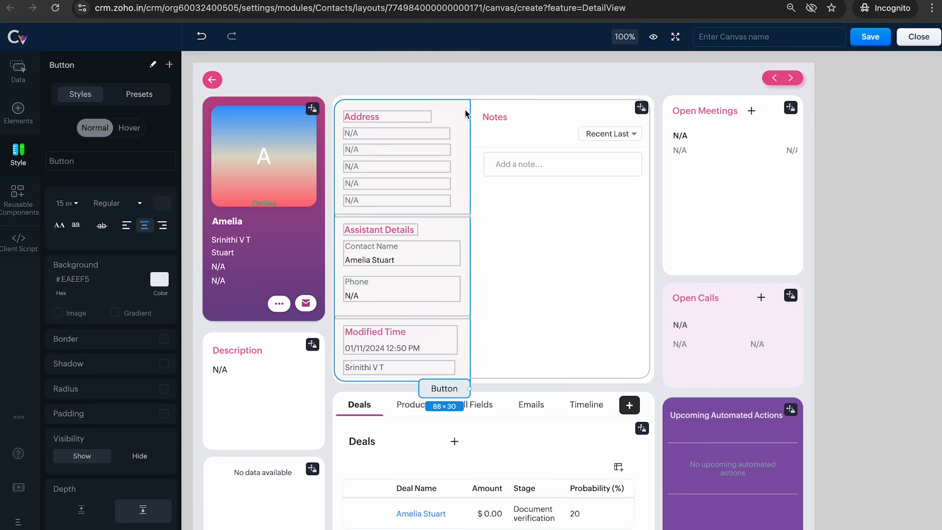
Step: Move the new button into the Notes section of the Contacts canvas layout
left_click_drag(444, 388, 629, 259)
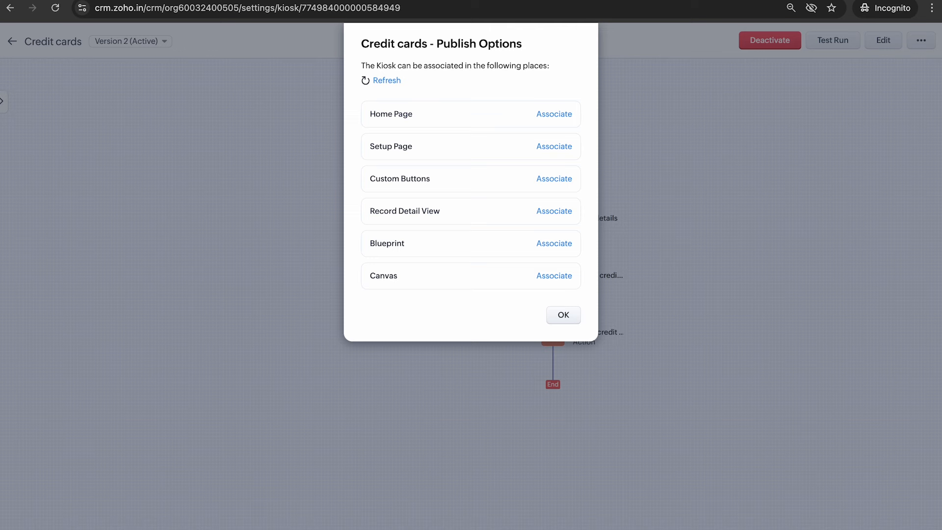
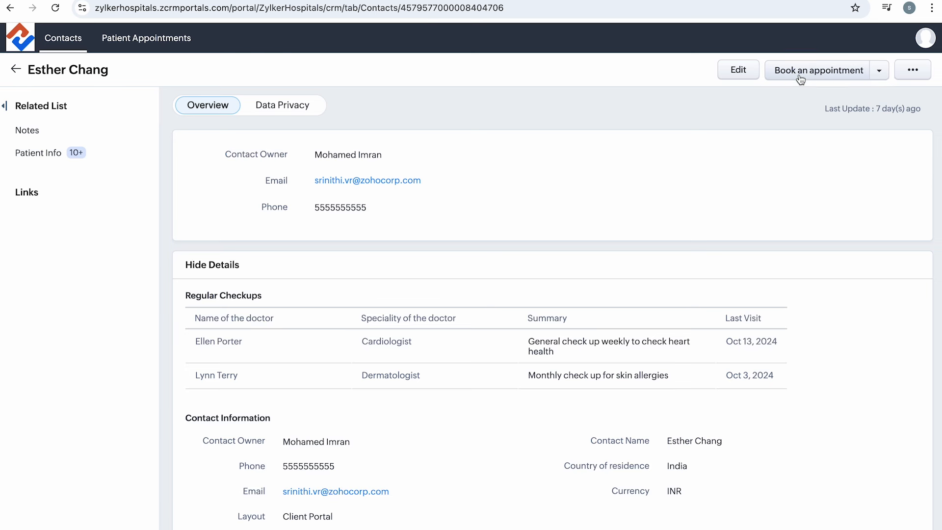
Step: Start a regular checkup booking from the patient's portal page and select the cardiologist's weekly heart health checkup
left_click(801, 77)
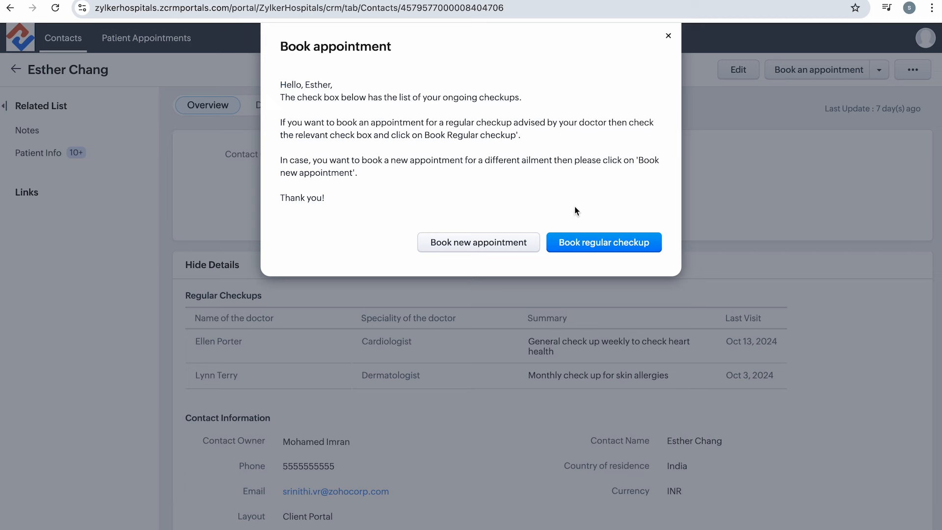
left_click(588, 246)
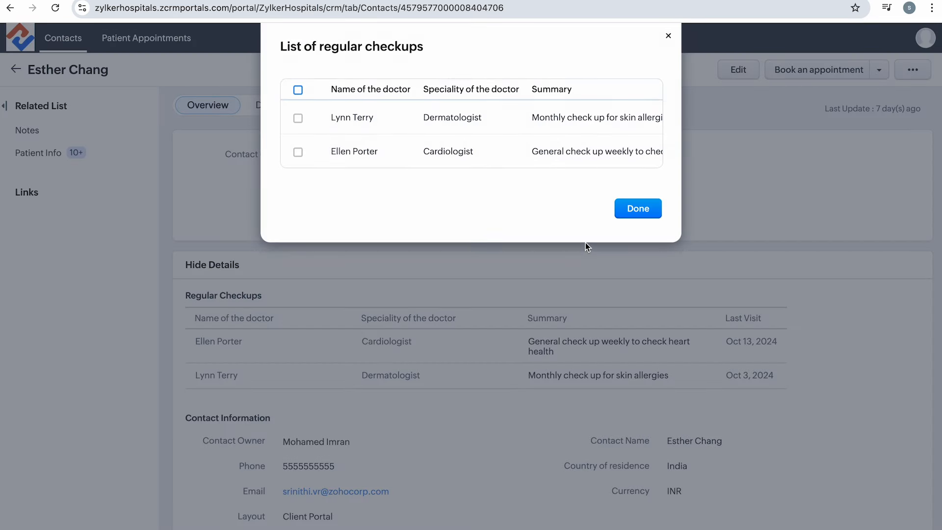
scroll(512, 143, "right", 2)
scroll(512, 143, "right", 2)
scroll(511, 143, "left", 5)
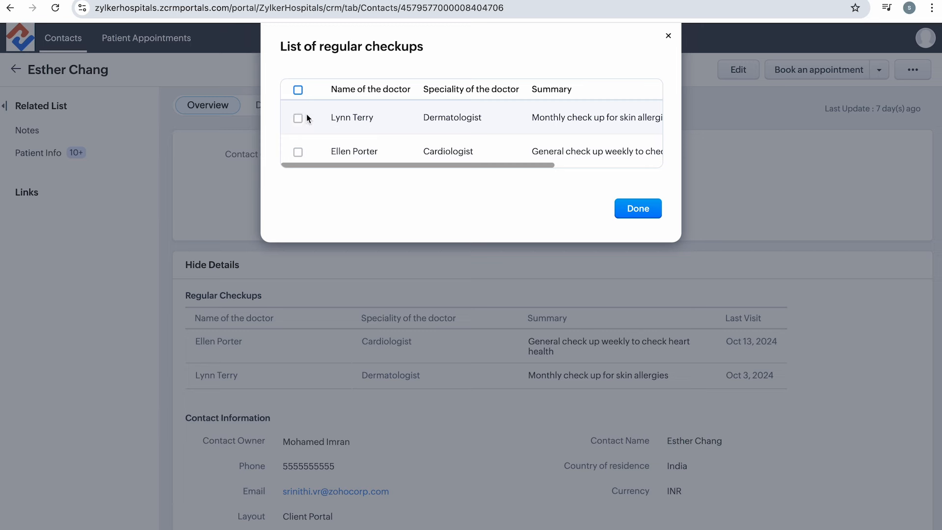
left_click(297, 151)
scroll(449, 128, "right", 1)
scroll(449, 128, "right", 2)
scroll(490, 143, "left", 4)
left_click(638, 209)
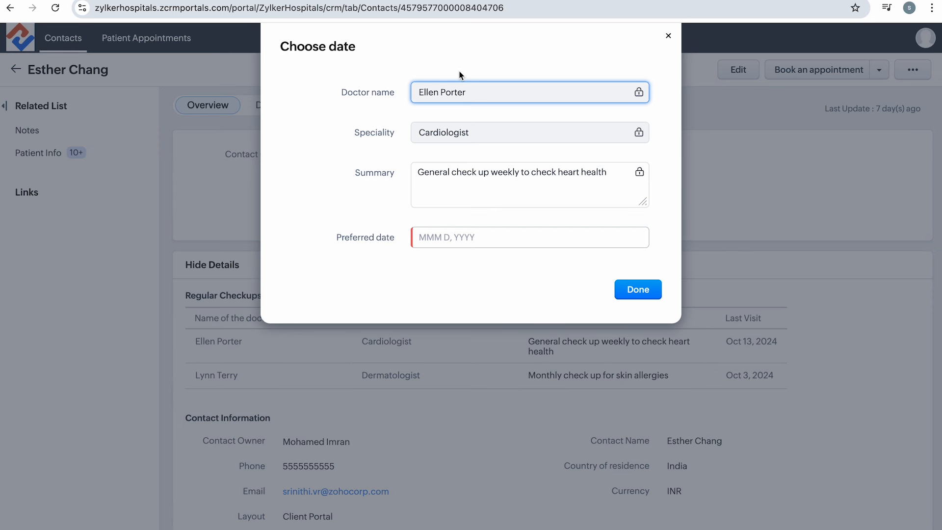
Step: Set the regular checkup's preferred date to Oct 25, 2024, submit it and close the email confirmation
left_click(462, 231)
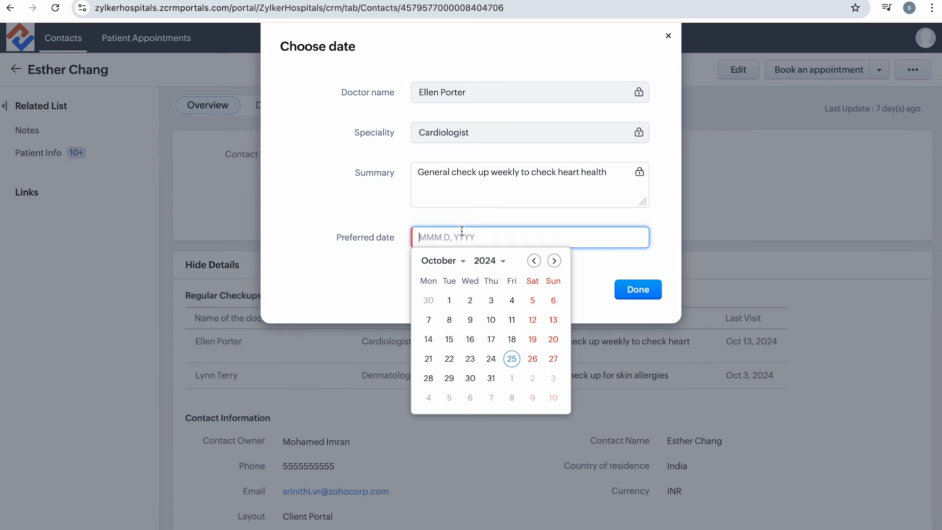
left_click(511, 359)
left_click(648, 284)
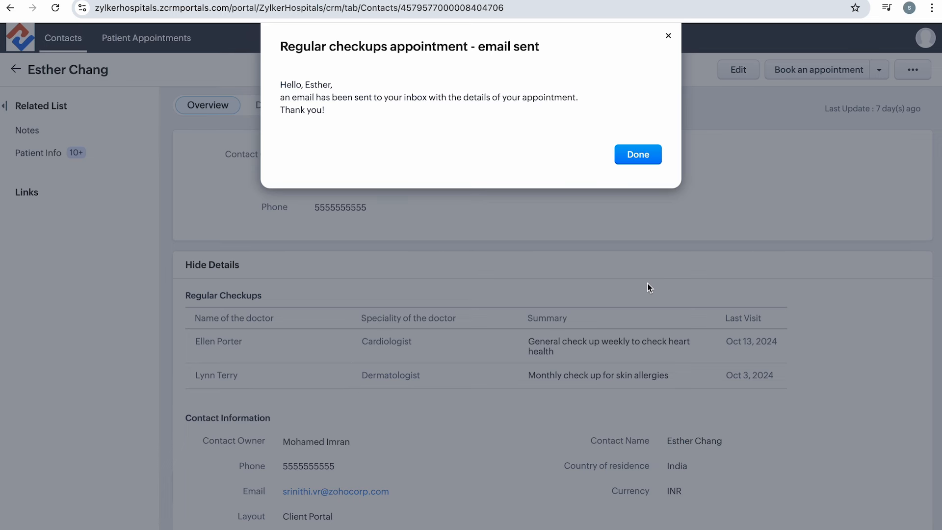
left_click(642, 157)
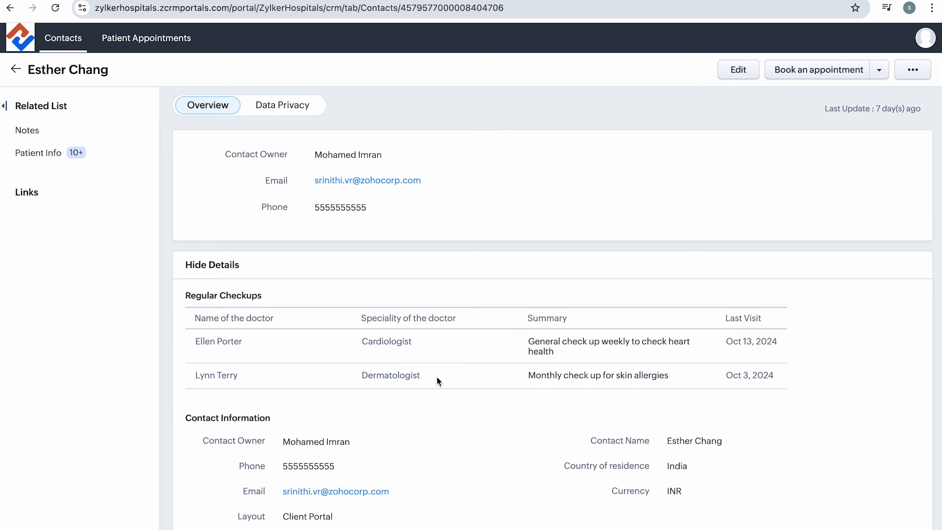
Step: Start a new appointment for a different ailment with the reason "Fever" and the speciality General physician
left_click(809, 68)
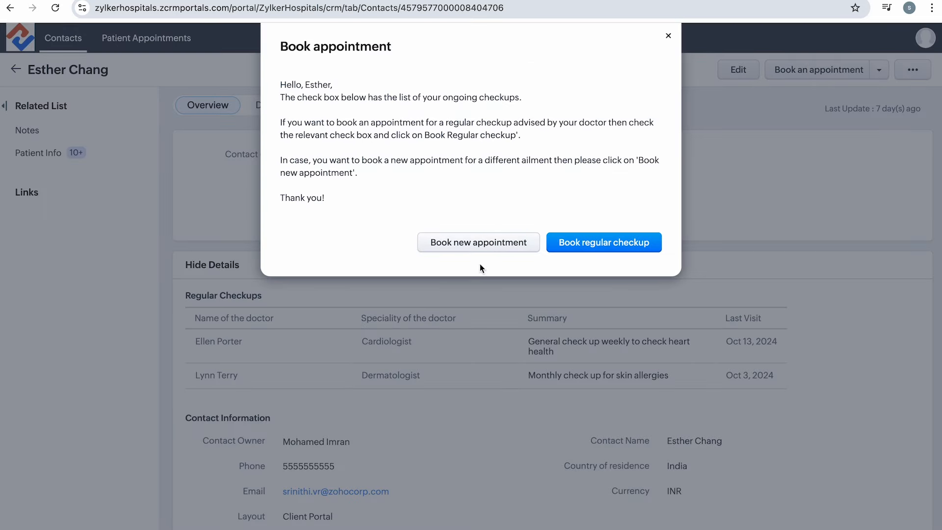
left_click(489, 241)
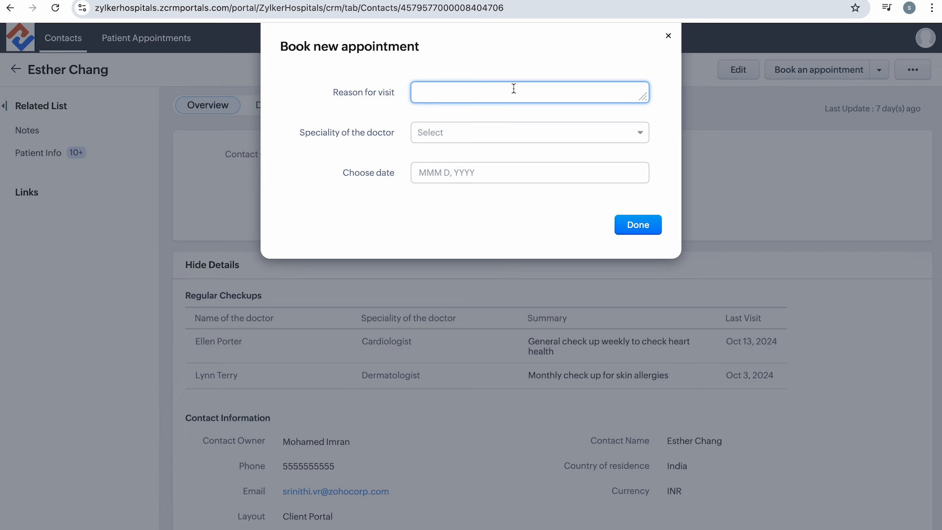
type("Fever")
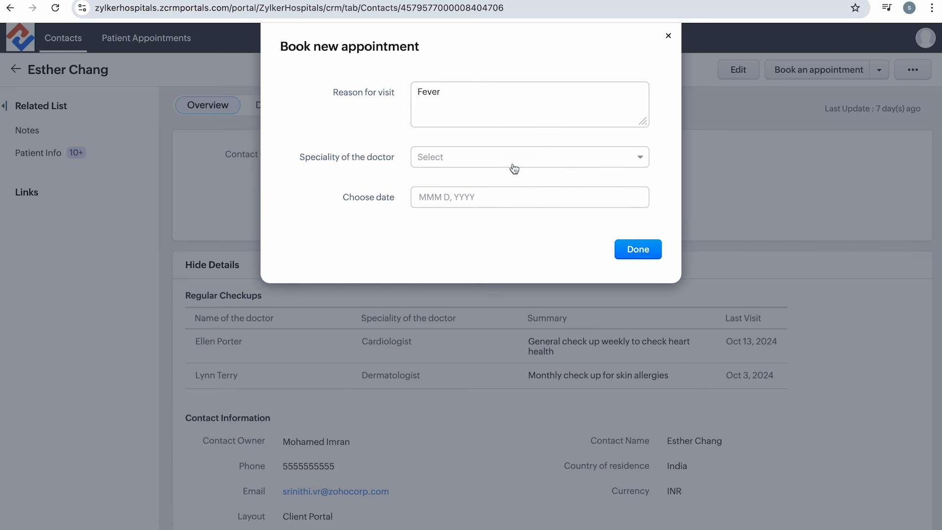
left_click(505, 158)
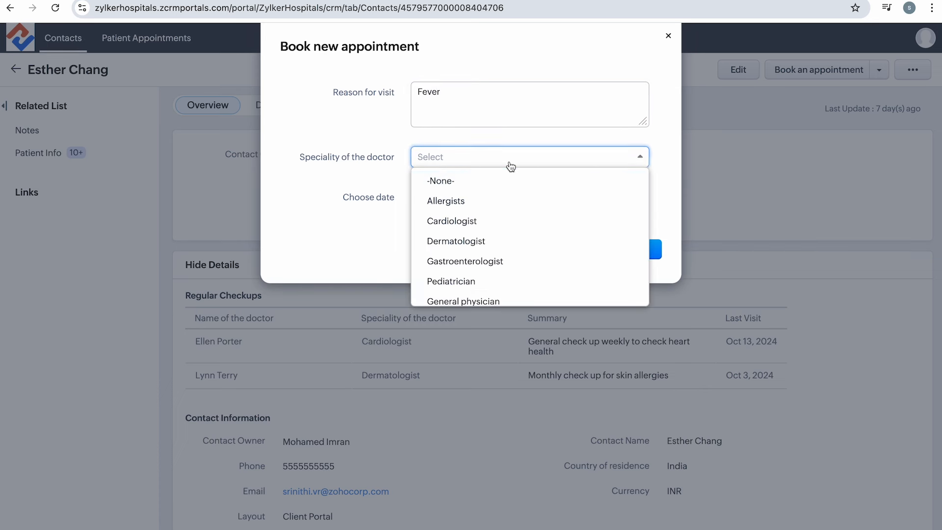
left_click(537, 293)
Step: Choose Oct 25, 2024 for the new fever appointment, submit it and close the email confirmation
left_click(490, 201)
left_click(477, 200)
left_click(477, 200)
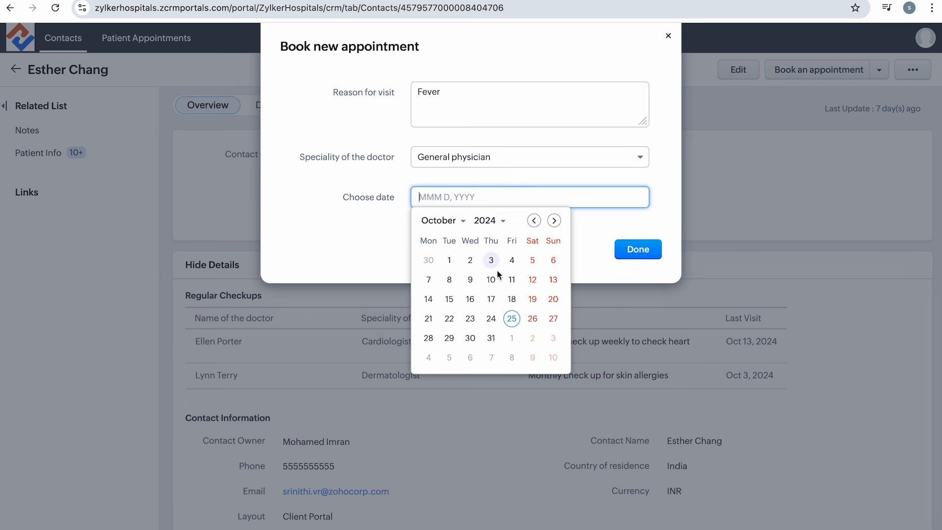
left_click(513, 318)
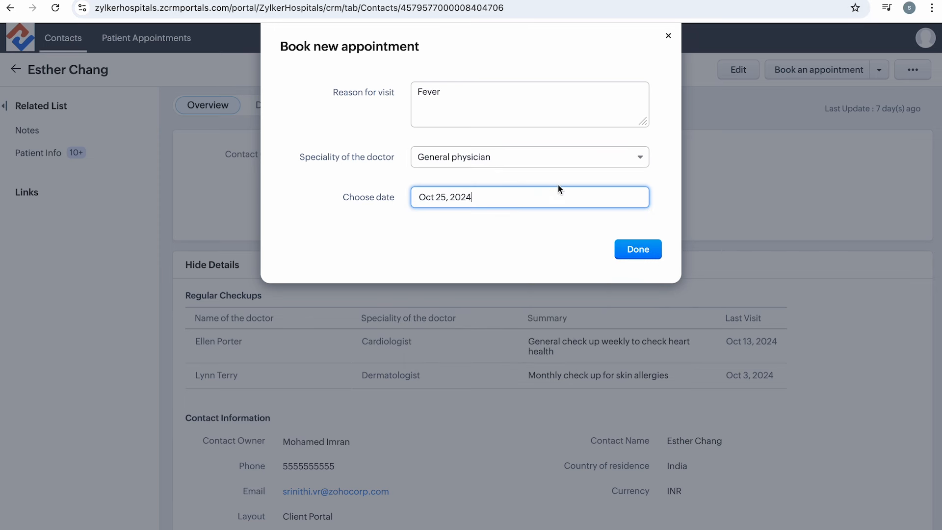
left_click(649, 242)
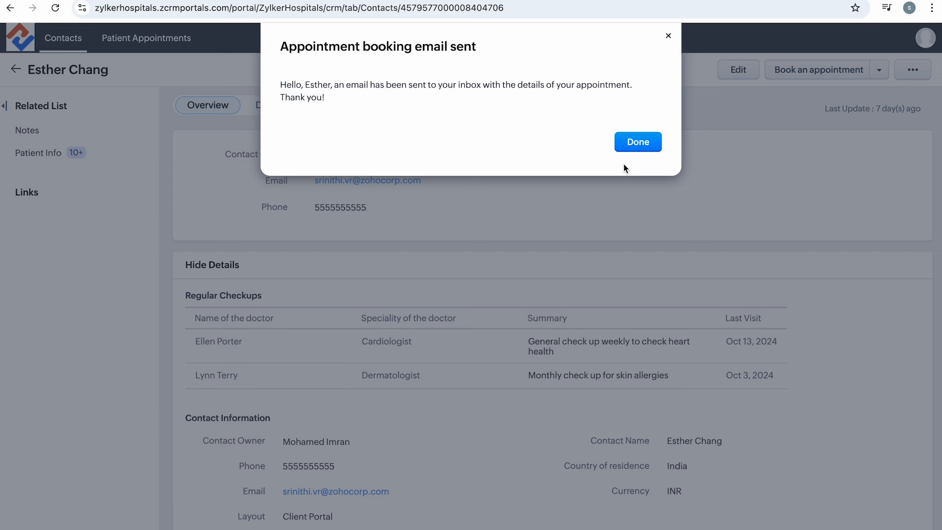
left_click(648, 142)
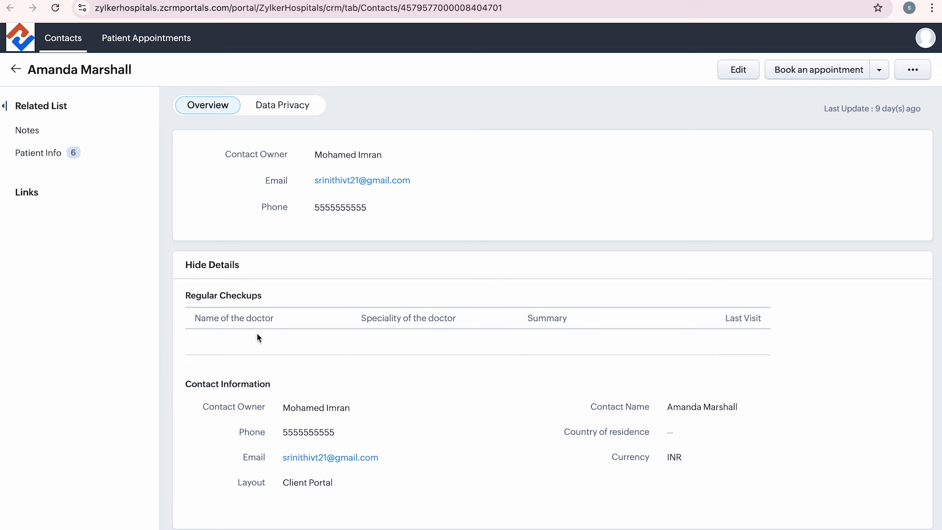
Step: Start an appointment for the patient without regular checkups, with visit reason "Fever" and preferred speciality General physician
left_click(837, 74)
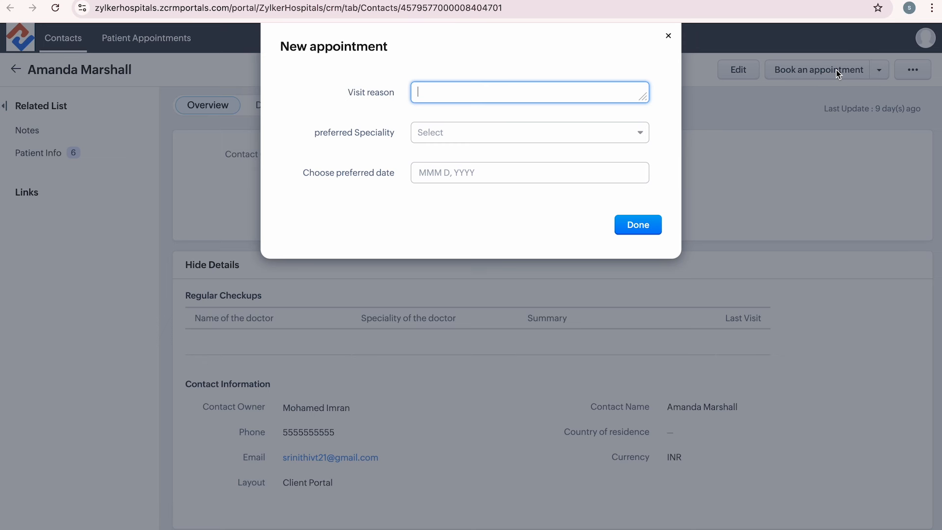
type("Fvel")
key("BackSpace")
key("BackSpace")
type("ever")
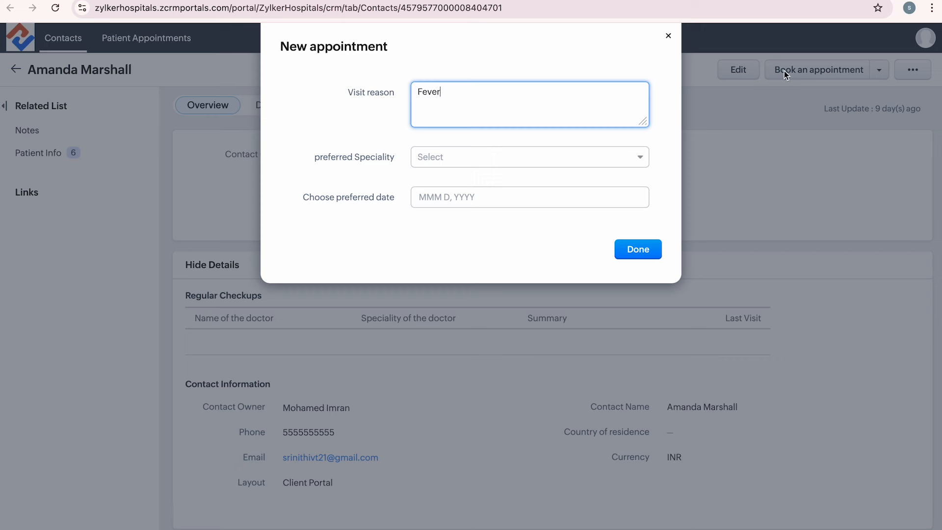
left_click(594, 157)
scroll(595, 251, "down", 1)
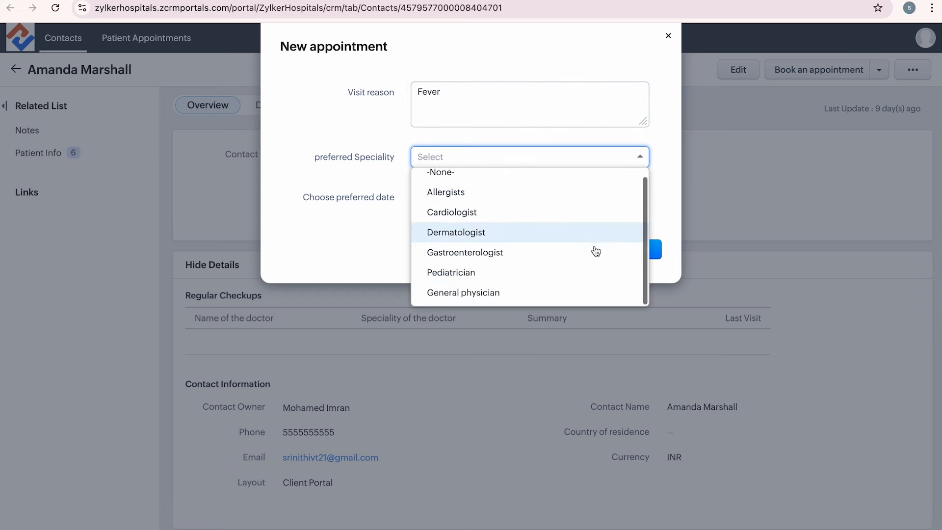
left_click(602, 299)
Step: Set this patient's preferred appointment date to Oct 25, 2024, submit the booking and close the confirmation
left_click(540, 197)
left_click(512, 318)
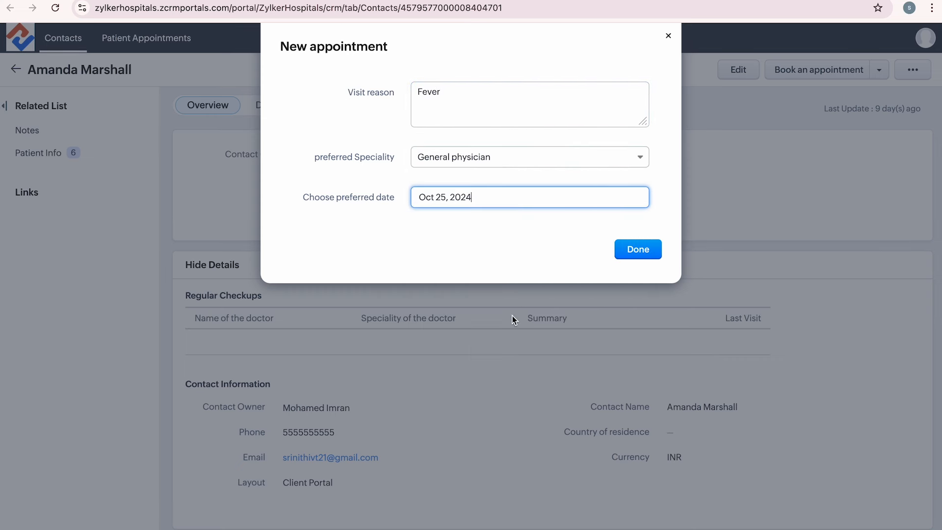
left_click(653, 249)
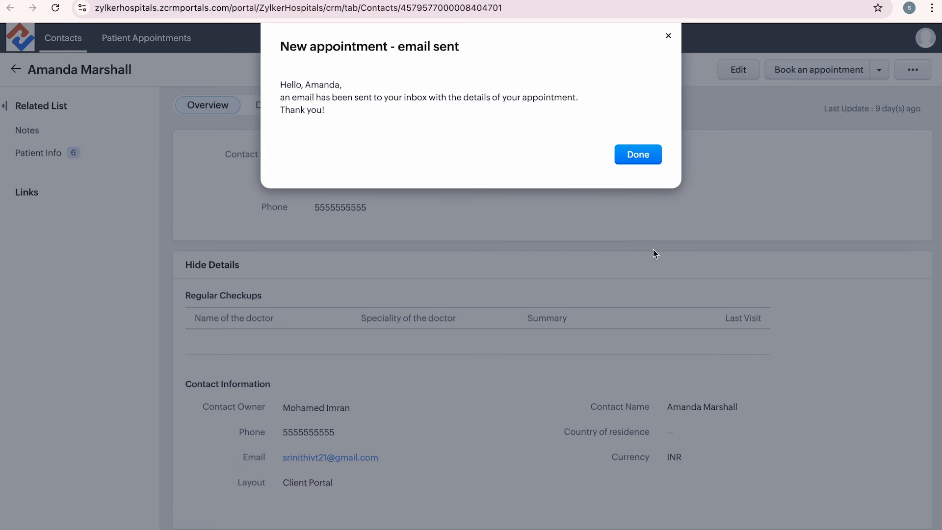
left_click(649, 152)
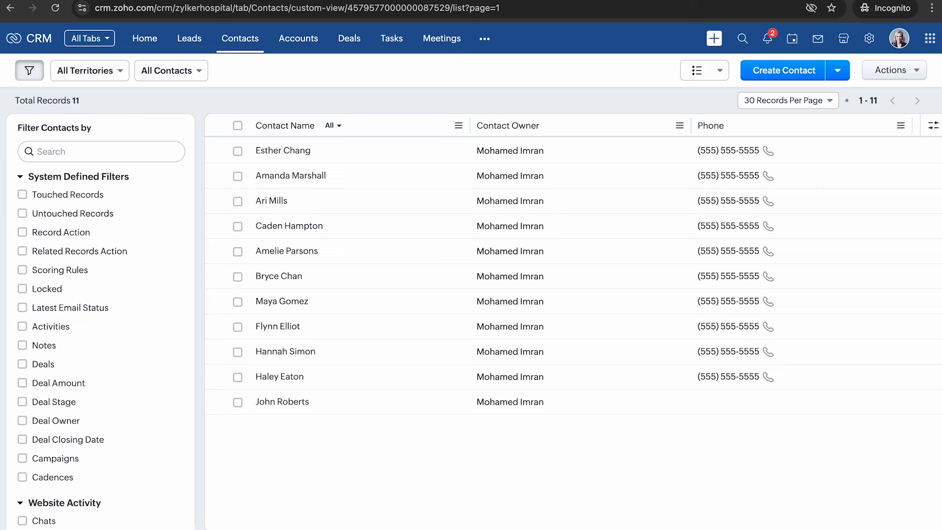
Step: Open the first contact's record in the CRM and view its Regular Checkups details
left_click(295, 152)
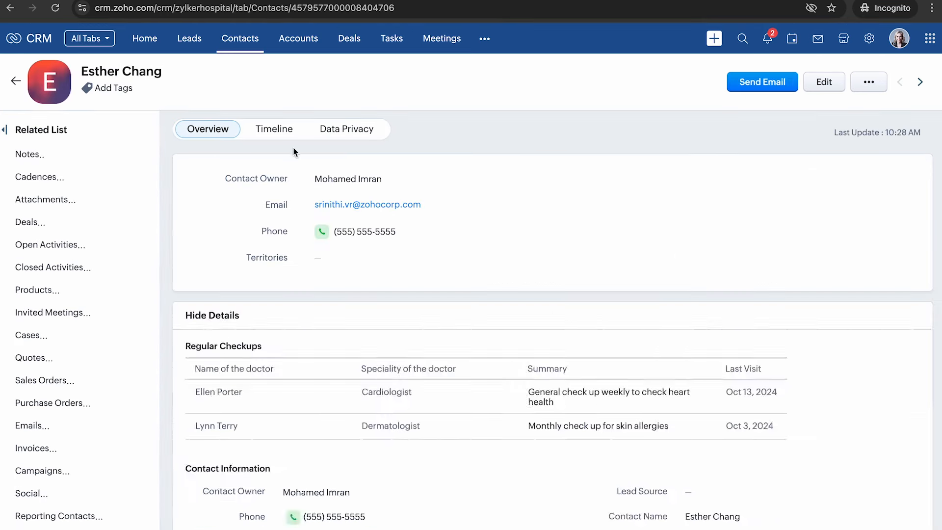
scroll(270, 402, "down", 2)
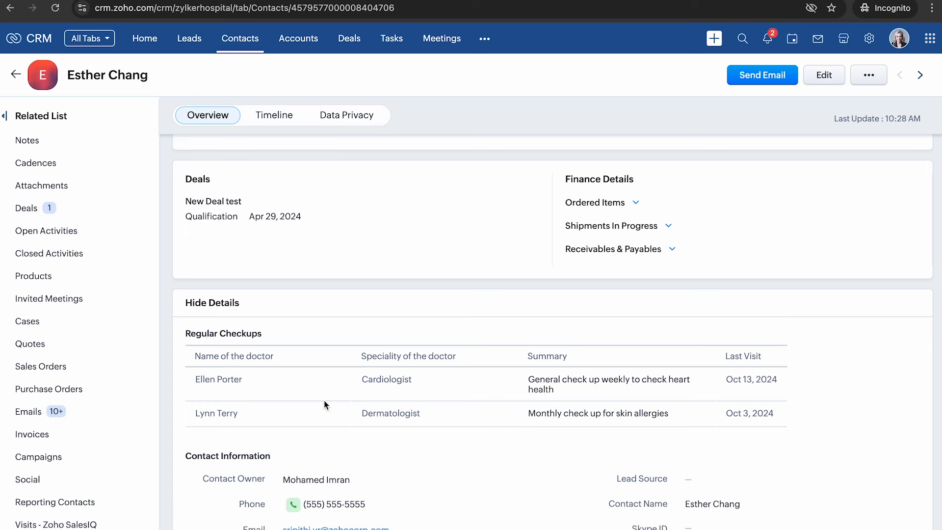
Step: Create a new kiosk named "Appointment booking" in Kiosk Studio
scroll(324, 399, "up", 5)
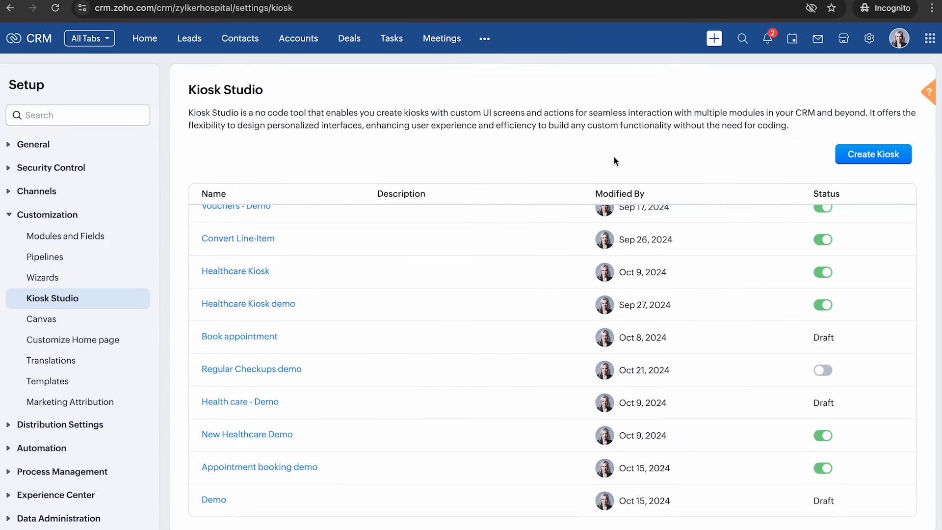
left_click(880, 154)
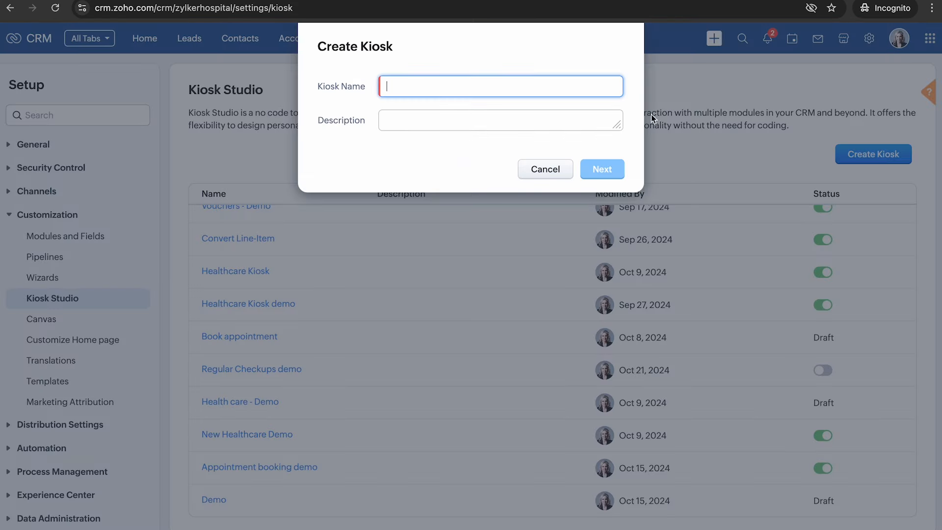
type("Appointm")
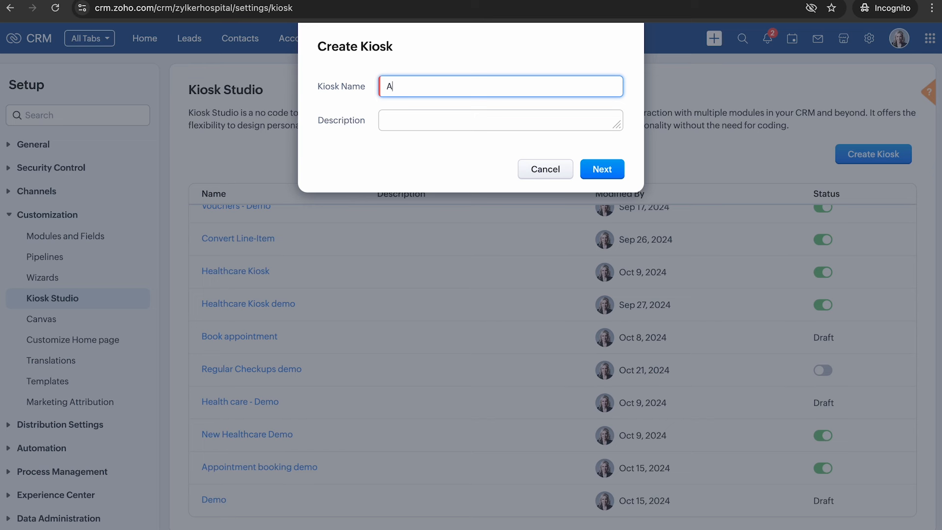
type("ent booking")
left_click(602, 173)
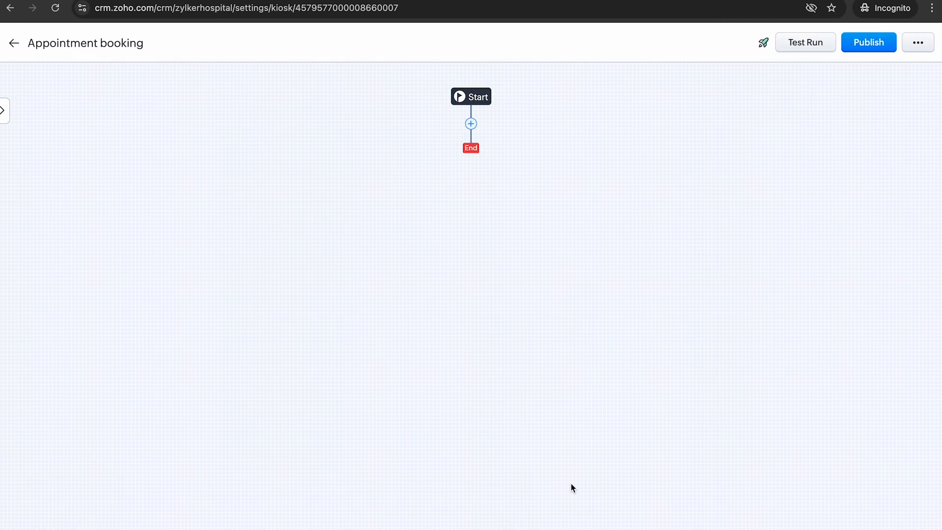
Step: Add a decision after the kiosk's Start node and name it "Check for regular checkups"
left_click(471, 123)
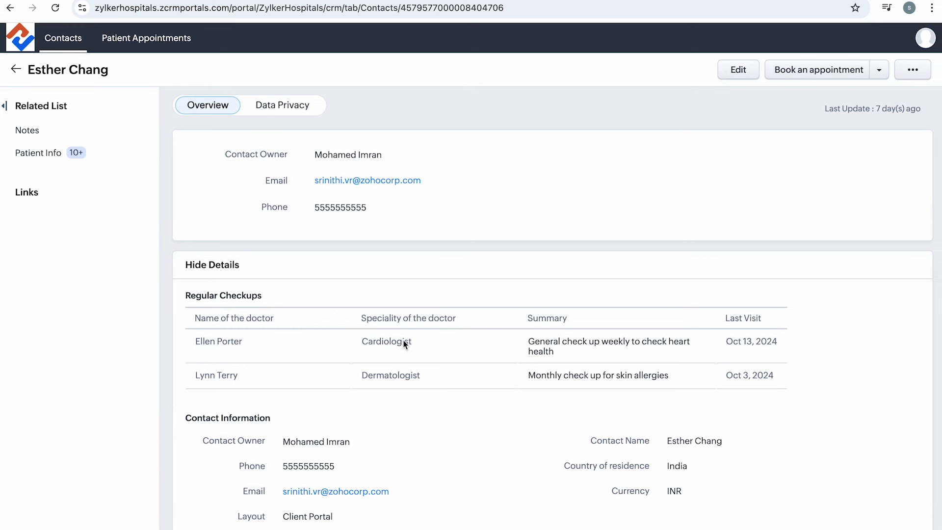
left_click(785, 71)
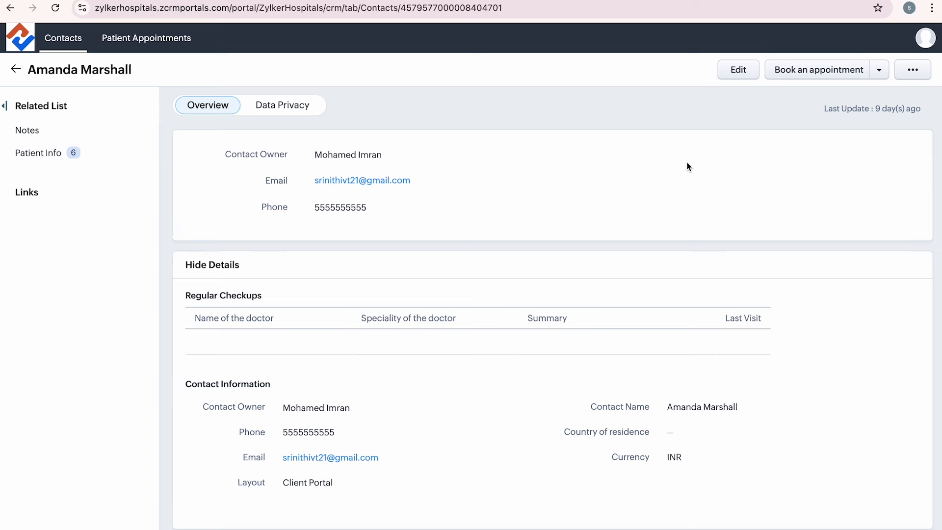
left_click(813, 69)
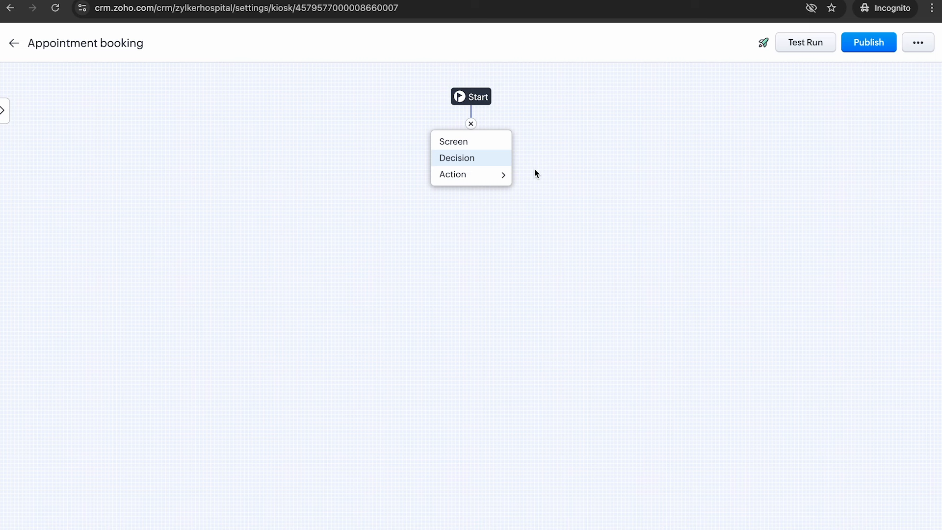
left_click(487, 156)
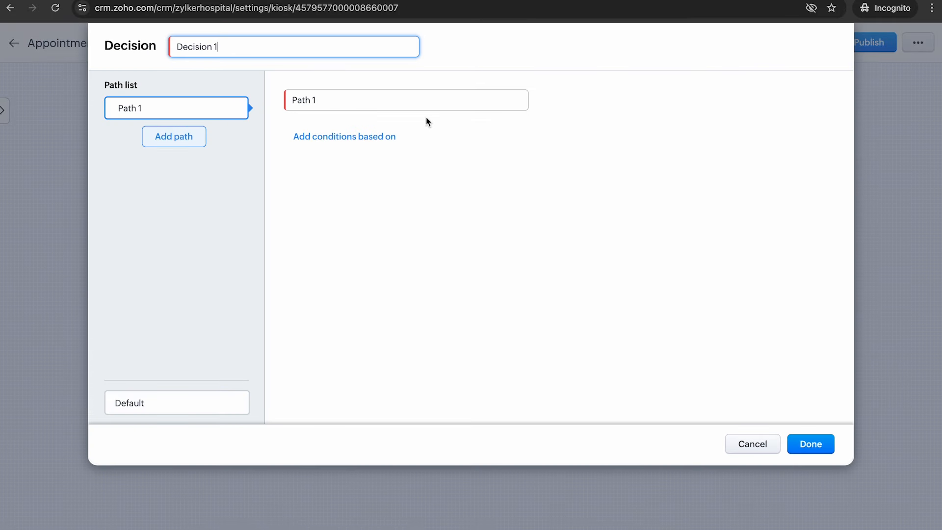
key("BackSpace")
key("BackSpace")
key("BackSpace")
key("BackSpace")
key("BackSpace")
key("BackSpace")
key("BackSpace")
key("BackSpace")
key("BackSpace")
key("BackSpace")
type("Check for regular checkups")
Step: Rename the decision's first path to "Regular check up is available"
left_click_drag(407, 93, 284, 108)
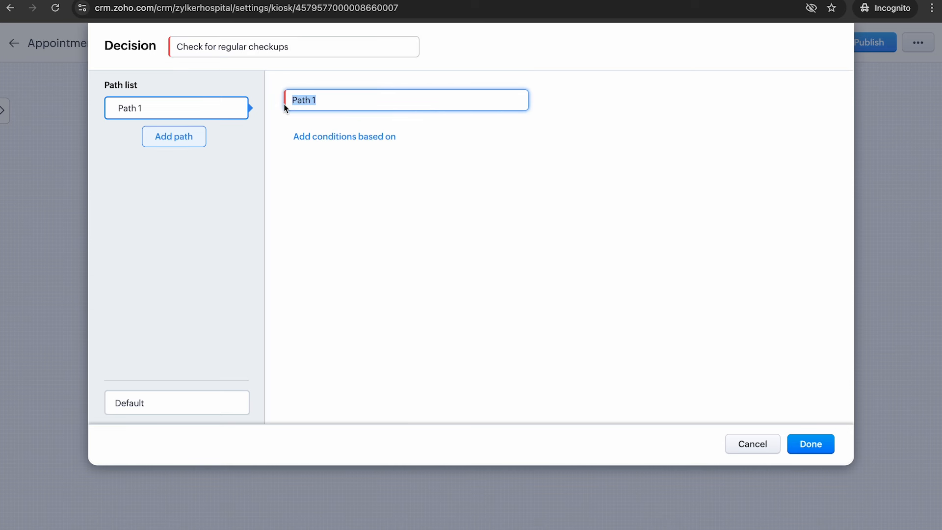
type("R")
type("egua")
type("lar check")
type(" up")
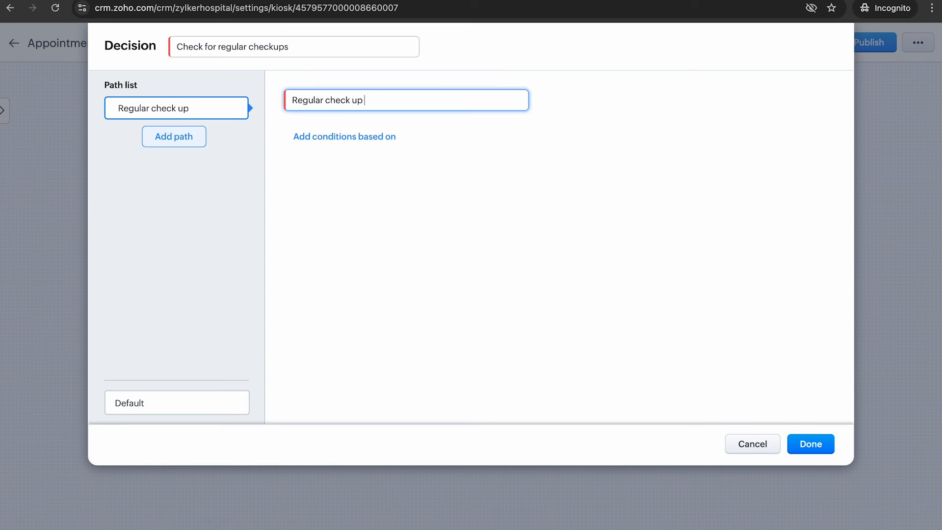
type(" is available")
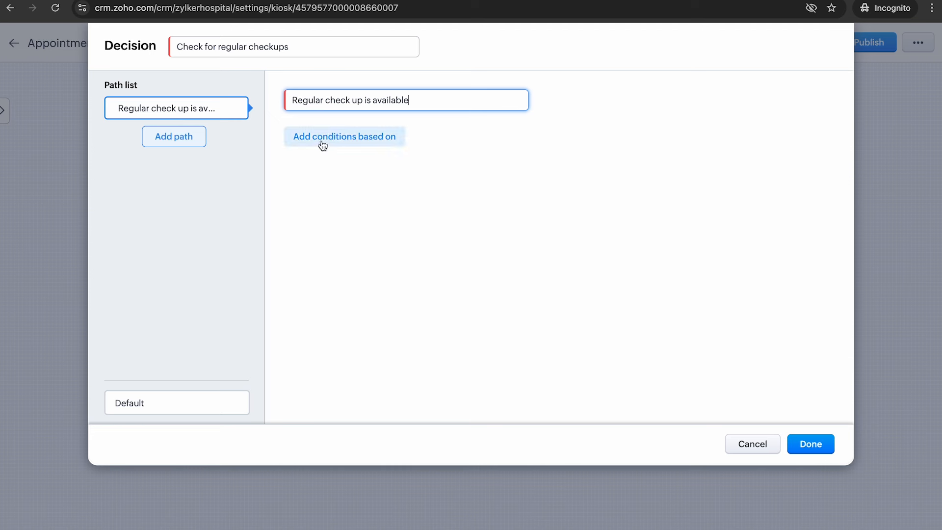
Step: Add a condition based on GetRecords to the "Regular check up is available" path
left_click(393, 138)
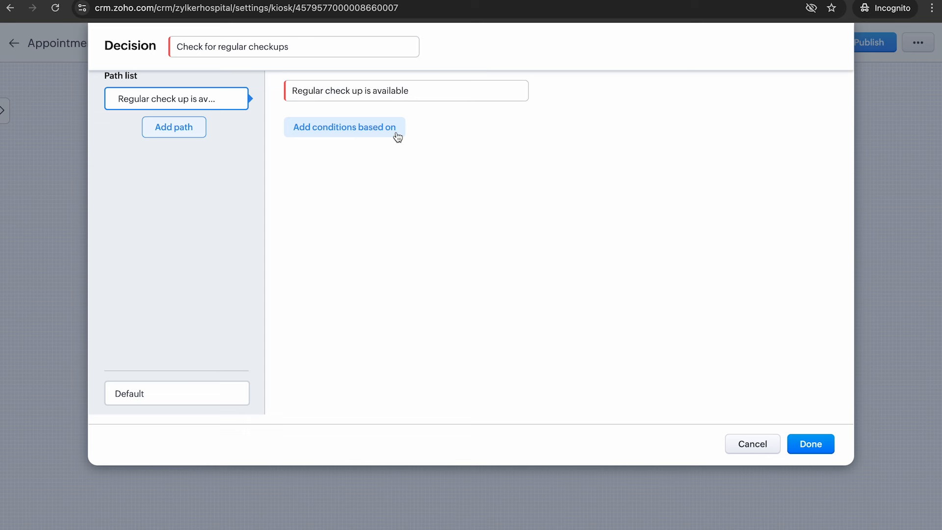
left_click(368, 129)
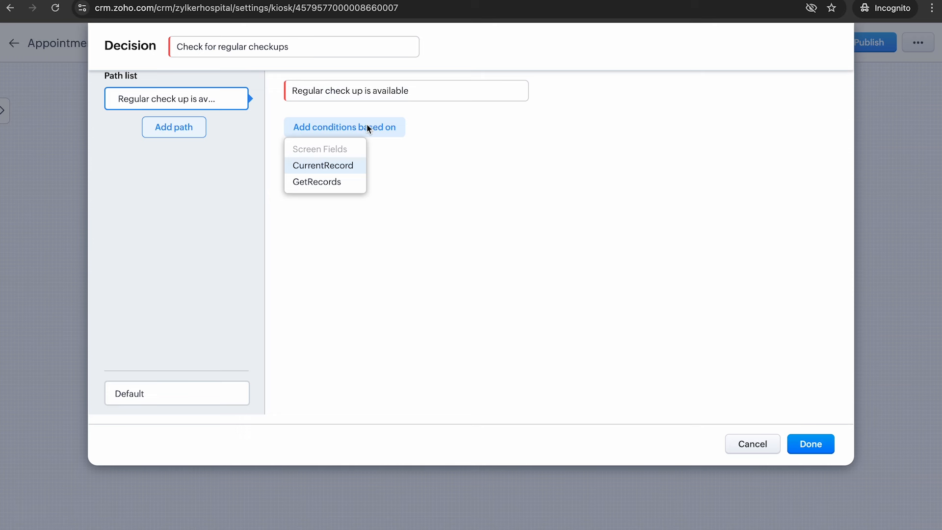
left_click(346, 178)
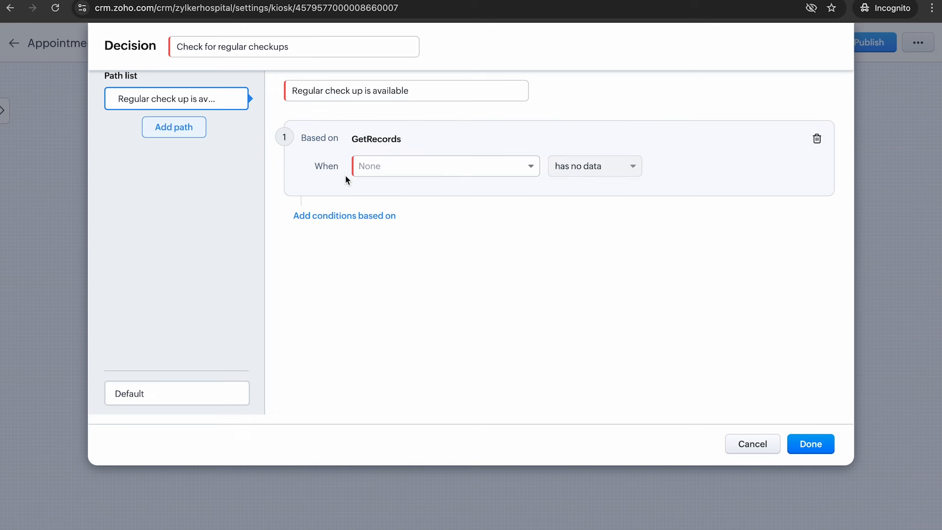
Step: Create a new GetRecords for the path's condition and name it "Regular check ups"
left_click(380, 175)
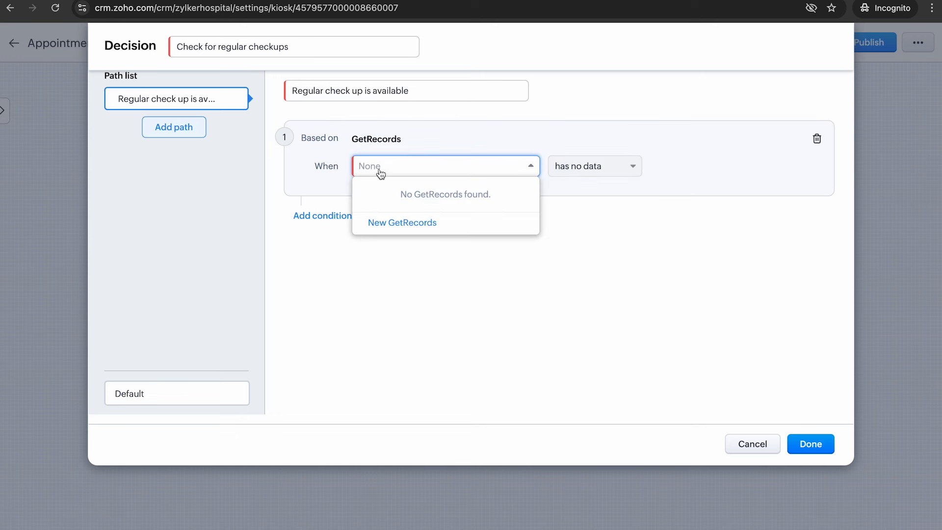
left_click(399, 222)
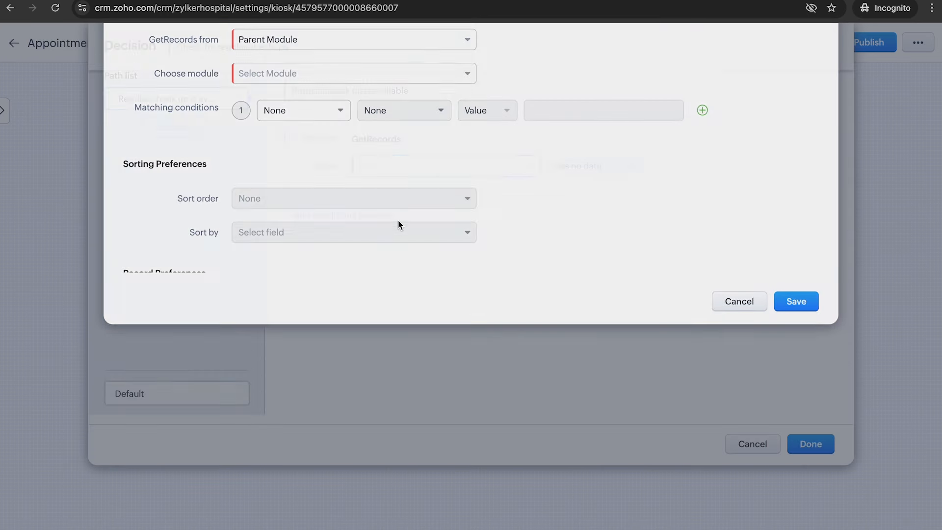
key("BackSpace")
key("BackSpace")
key("BackSpace")
key("BackSpace")
key("BackSpace")
key("BackSpace")
key("BackSpace")
key("BackSpace")
key("BackSpace")
key("BackSpace")
key("BackSpace")
key("BackSpace")
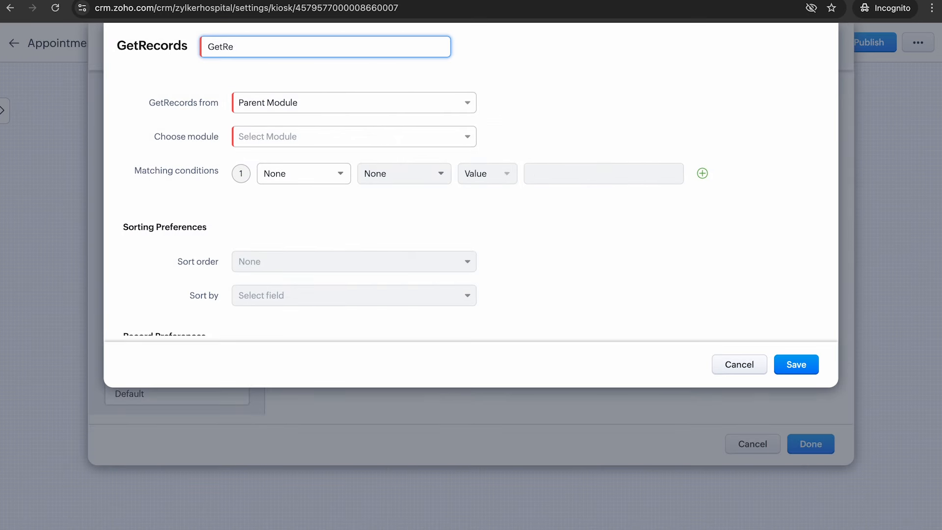
type("Regular cher")
key("BackSpace")
type("ck ups")
left_click(576, 87)
Step: Set the records source to Child Module, with CurrentRecord - Contacts as the parent record and Regular Checkups as the child module
left_click(338, 100)
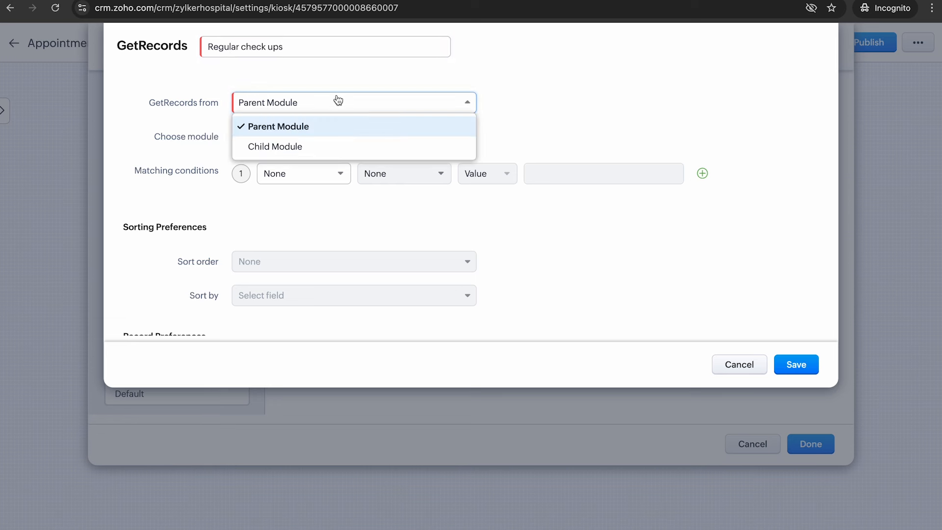
left_click(349, 148)
left_click(342, 144)
left_click(346, 160)
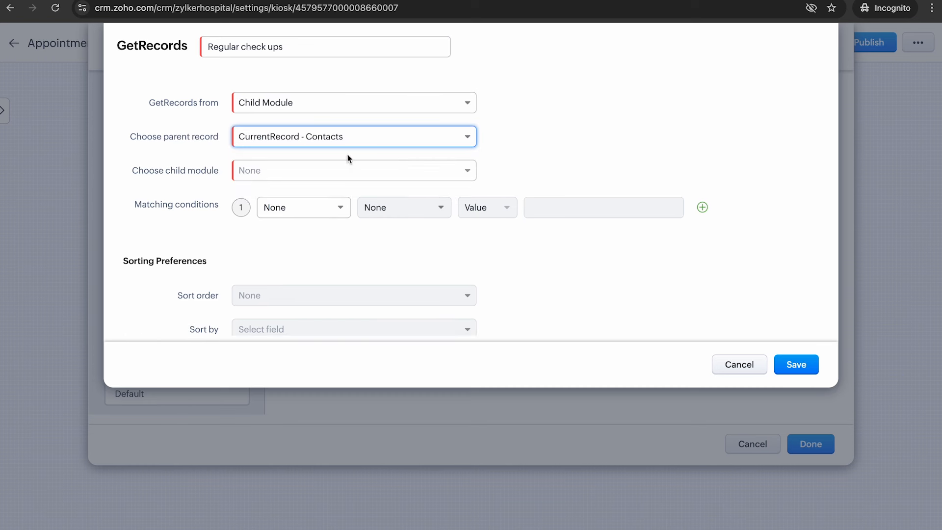
left_click(358, 171)
type("regul")
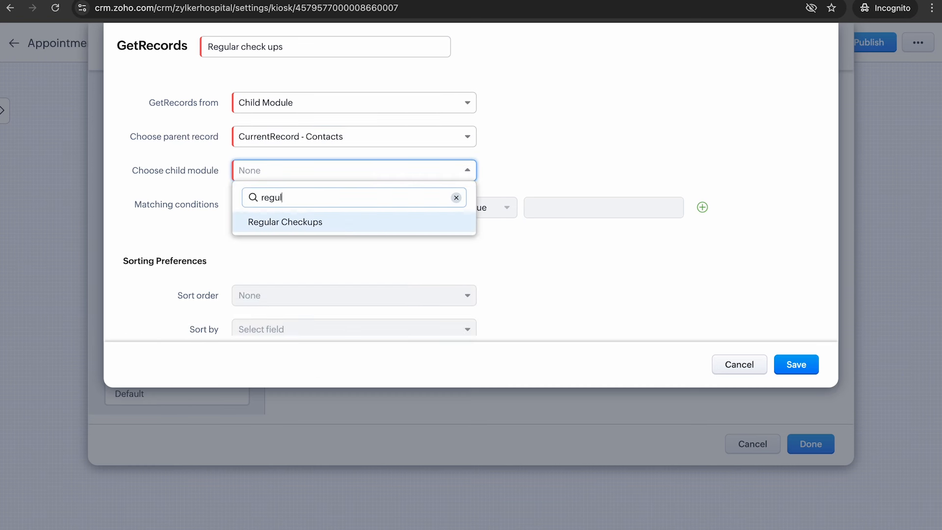
left_click(354, 225)
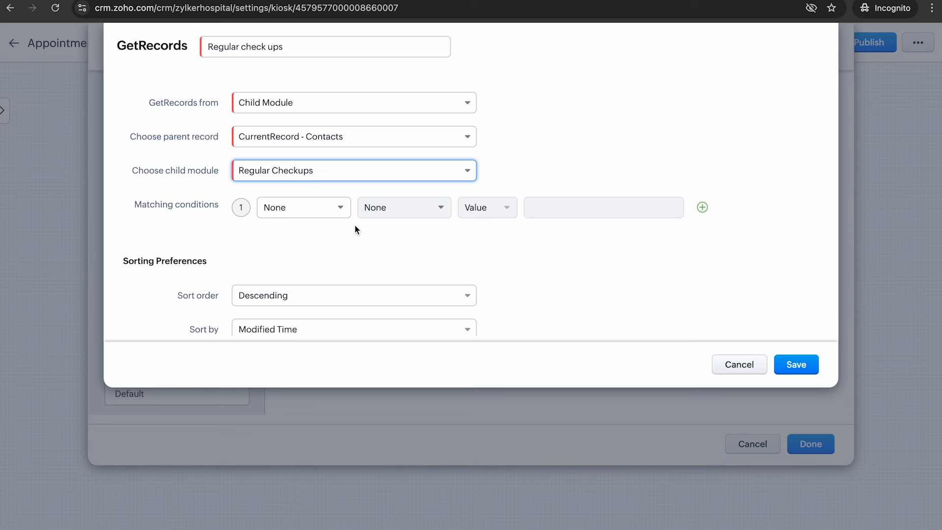
Step: Set the matching condition so that S.NO is not empty
left_click(339, 218)
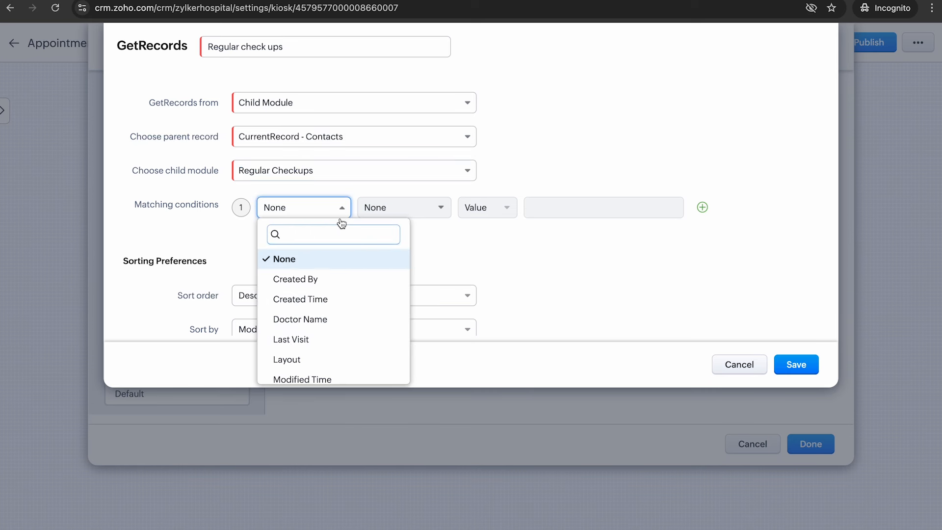
scroll(353, 331, "down", 3)
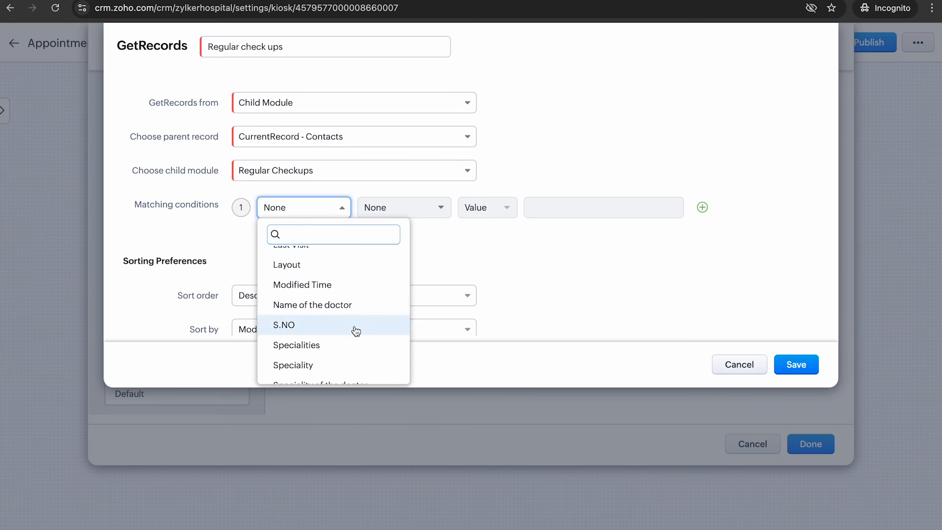
left_click(356, 331)
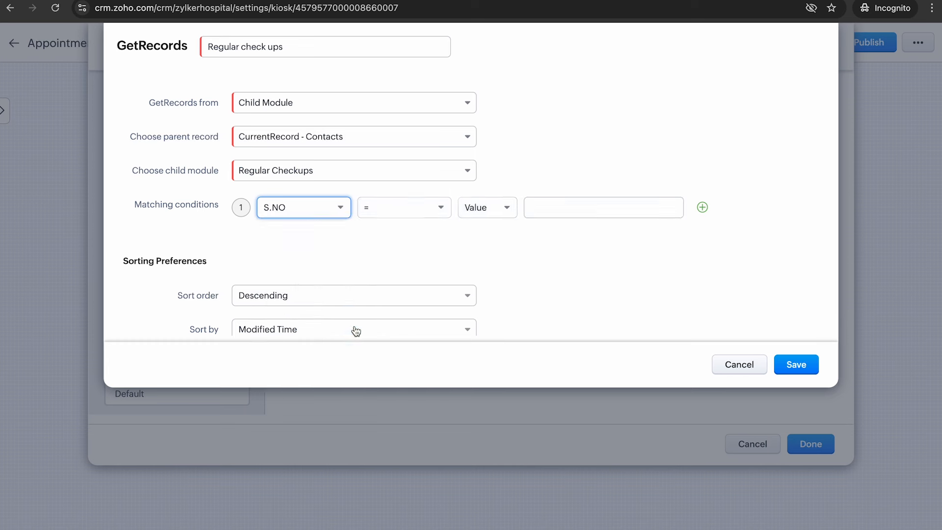
left_click(421, 211)
scroll(445, 341, "down", 2)
scroll(445, 341, "down", 1)
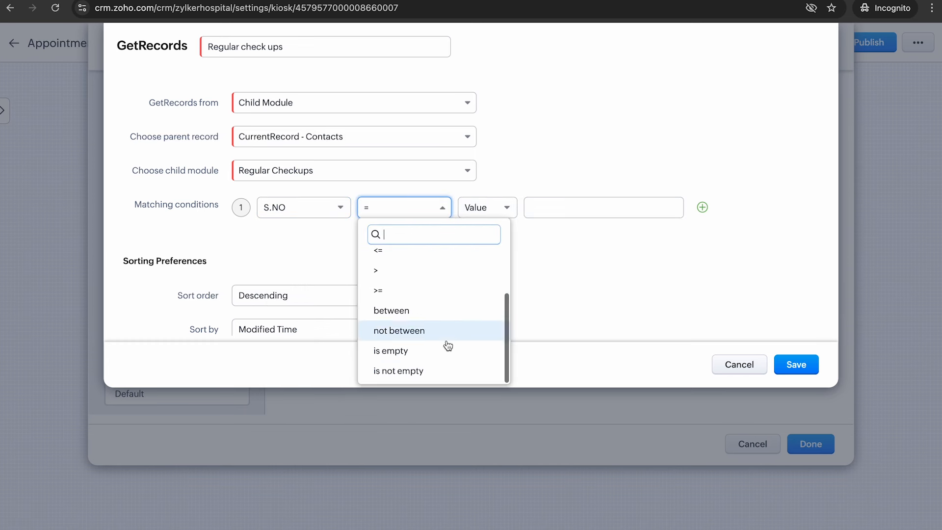
left_click(458, 372)
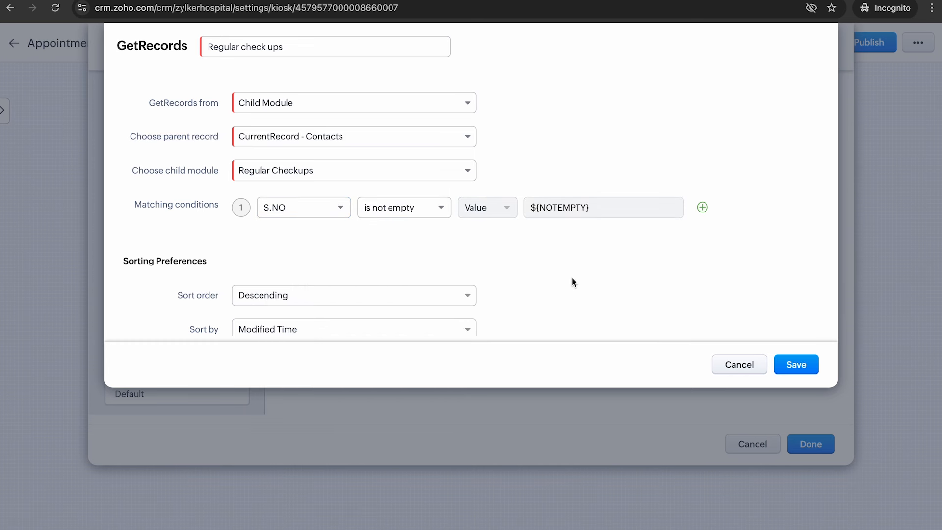
Step: Set the records to fetch to Multiple records in the record preferences
scroll(573, 282, "down", 3)
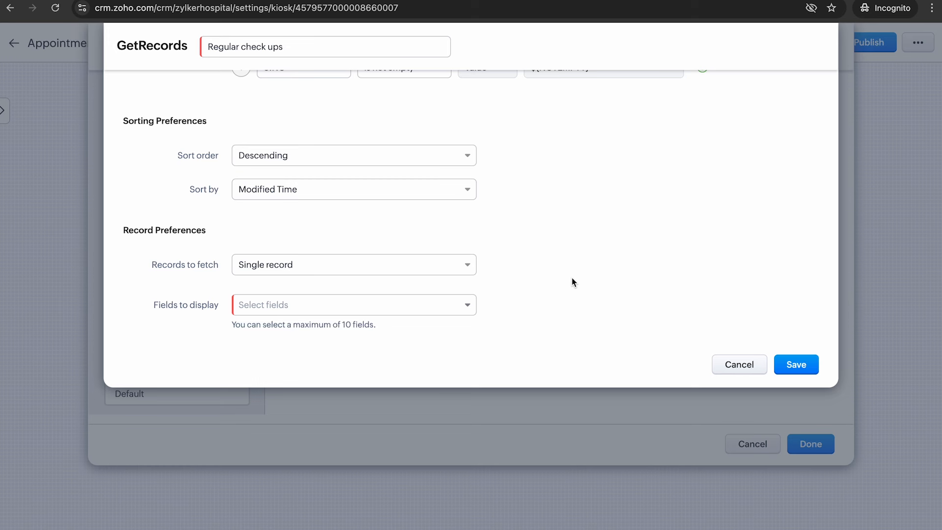
left_click(415, 265)
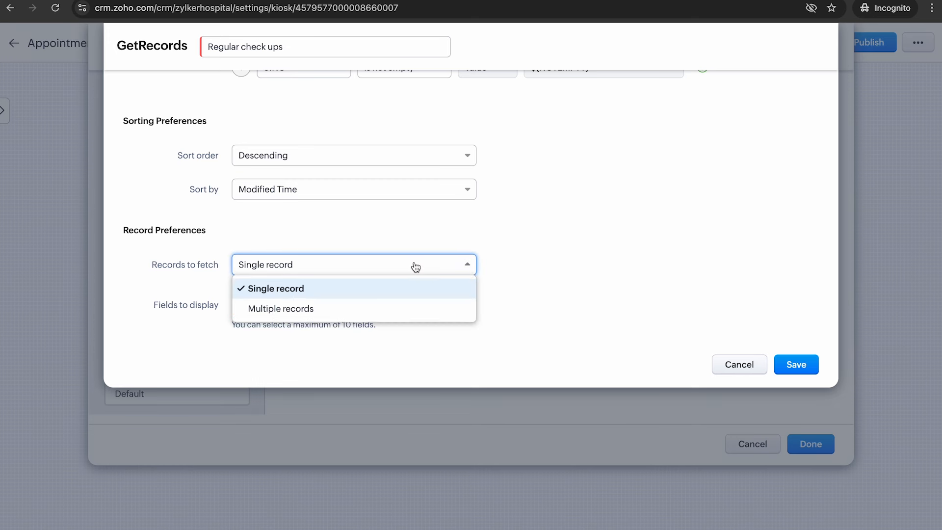
left_click(400, 313)
scroll(382, 287, "down", 2)
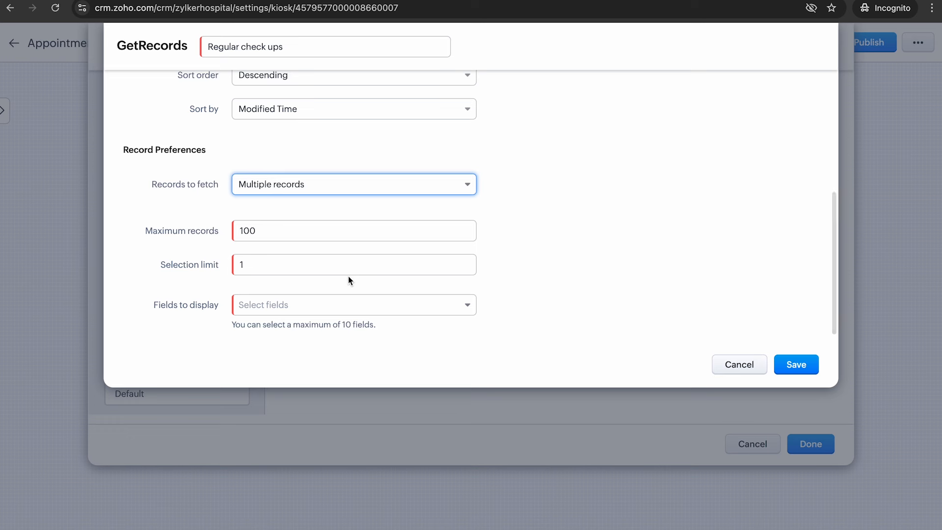
Step: Choose Name of the doctor and Speciality of the doctor as the fields to display for the fetched records
left_click(368, 312)
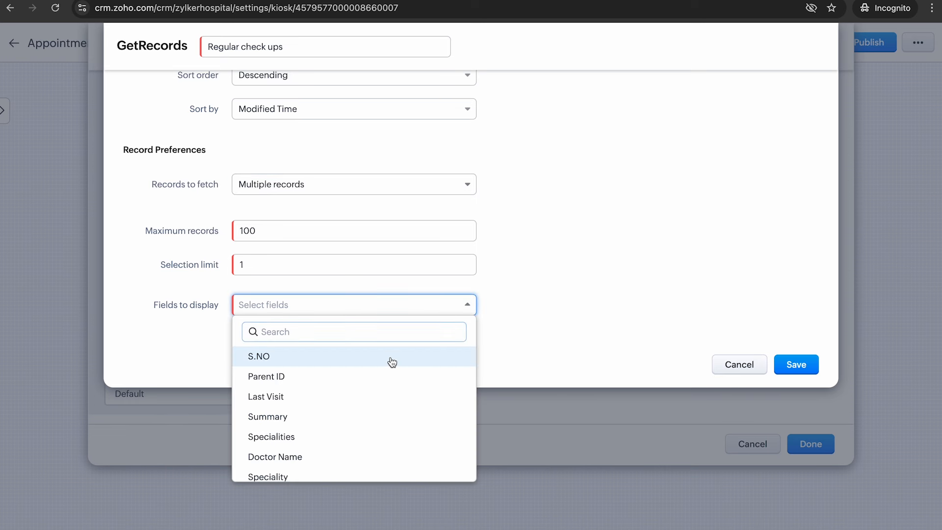
scroll(400, 378, "down", 1)
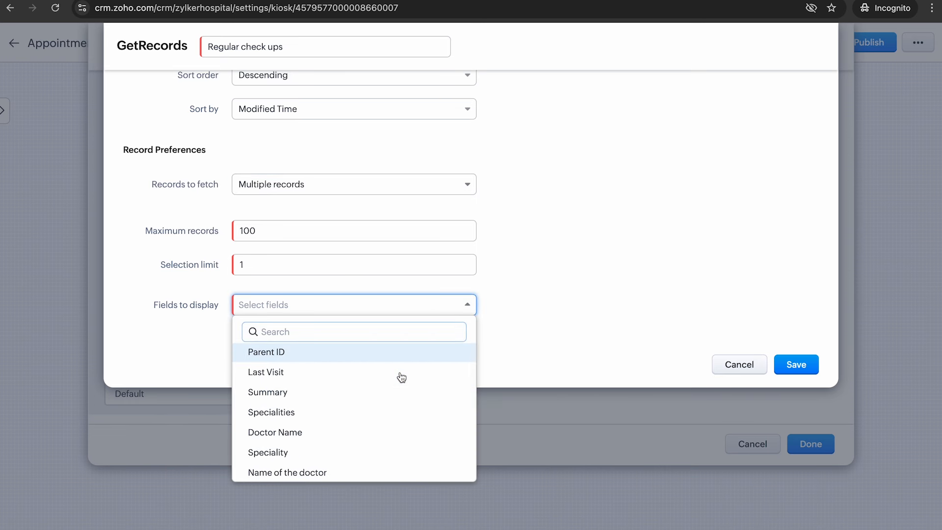
left_click(404, 434)
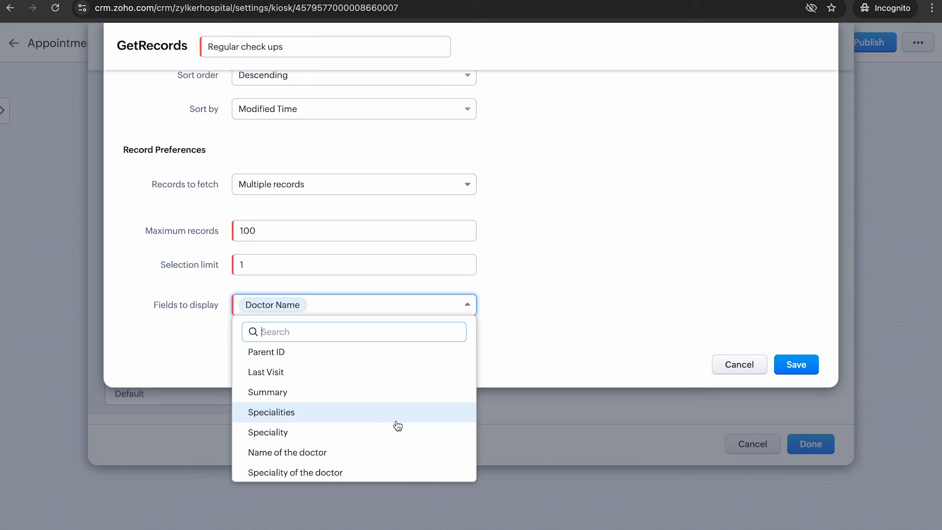
left_click(301, 306)
scroll(369, 450, "down", 2)
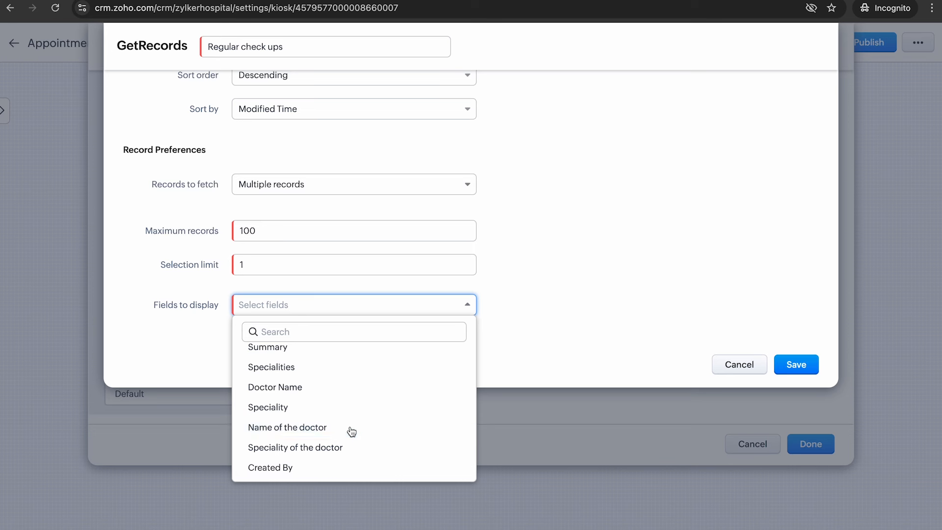
left_click(351, 431)
left_click(352, 430)
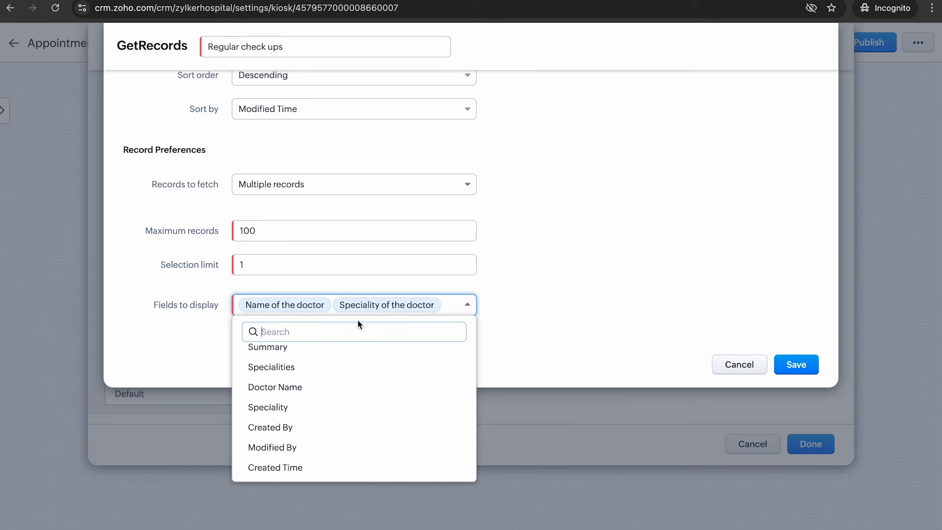
Step: Add Last Visit and Summary to the fields to display and save the GetRecords configuration
type("last")
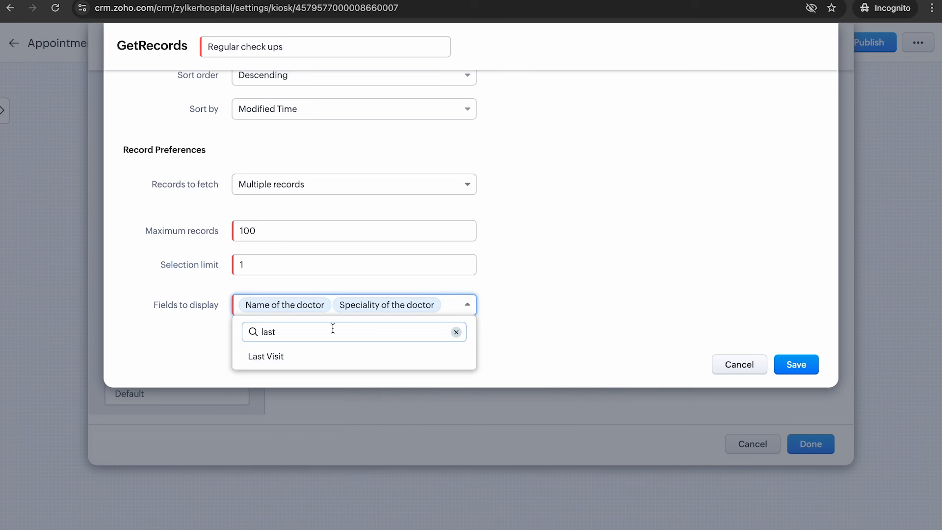
left_click(323, 362)
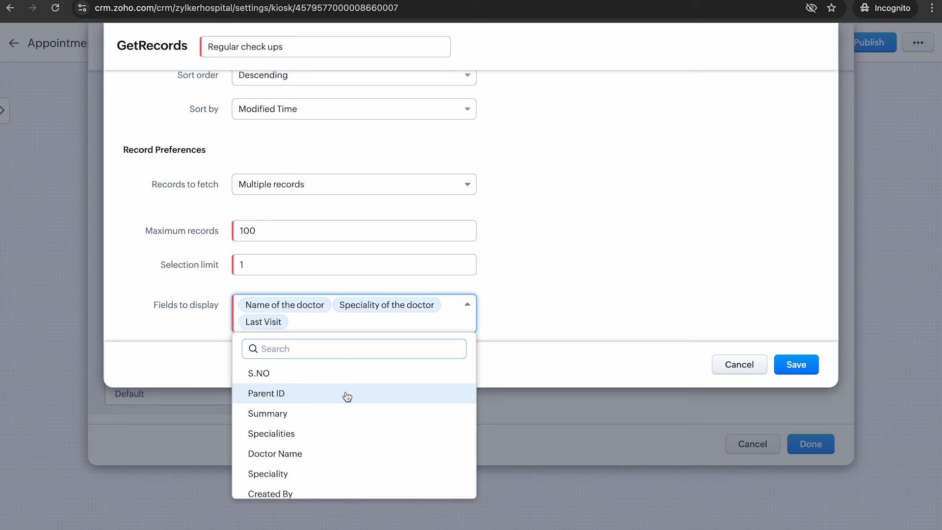
left_click(348, 414)
left_click(669, 246)
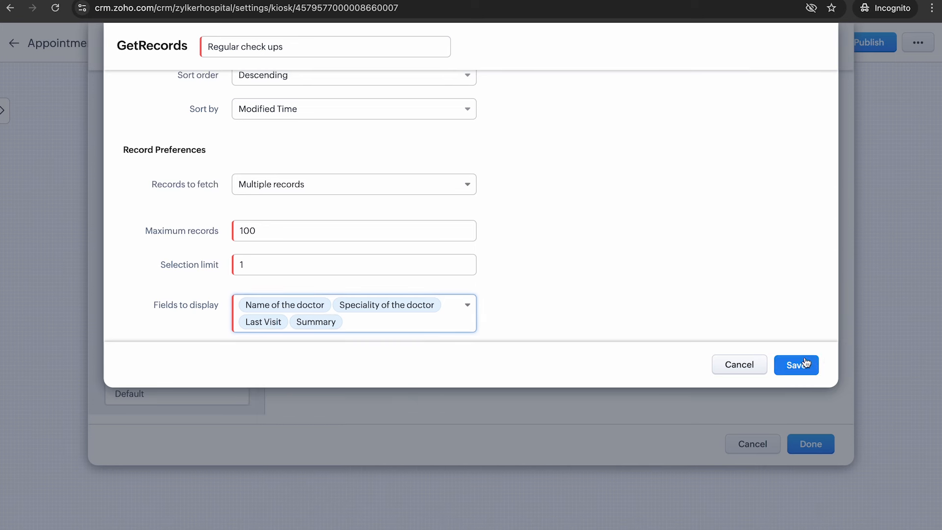
left_click(804, 363)
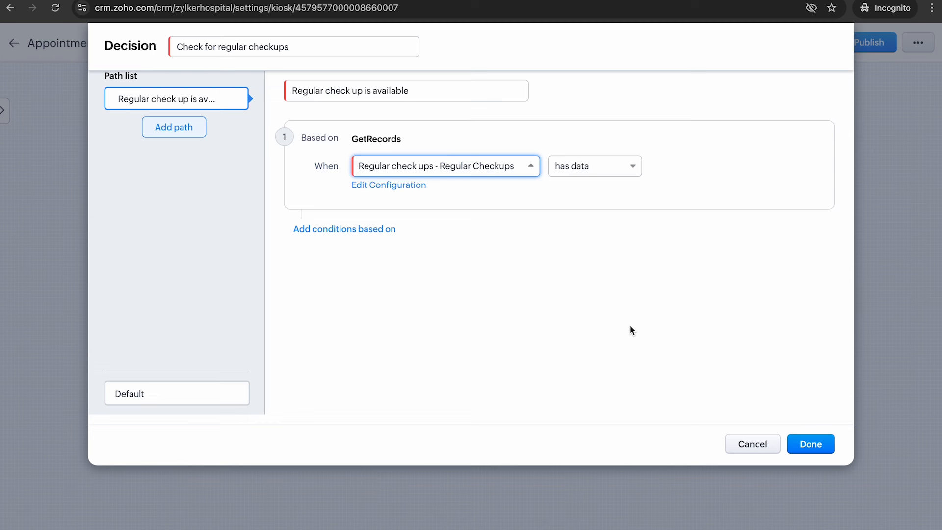
Step: Rename the decision's default path to "Regular check up is not available" and finish the decision
left_click(179, 394)
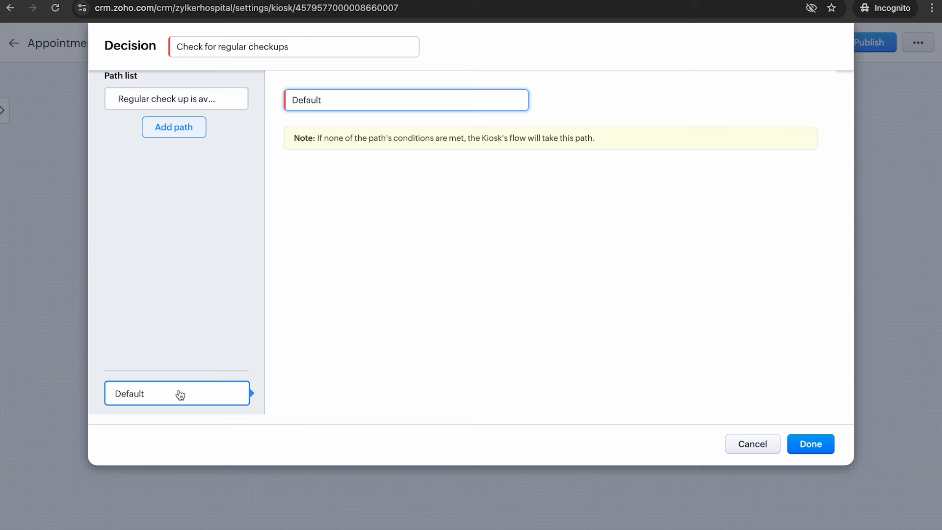
key("BackSpace")
key("BackSpace")
key("BackSpace")
key("BackSpace")
key("BackSpace")
key("BackSpace")
key("BackSpace")
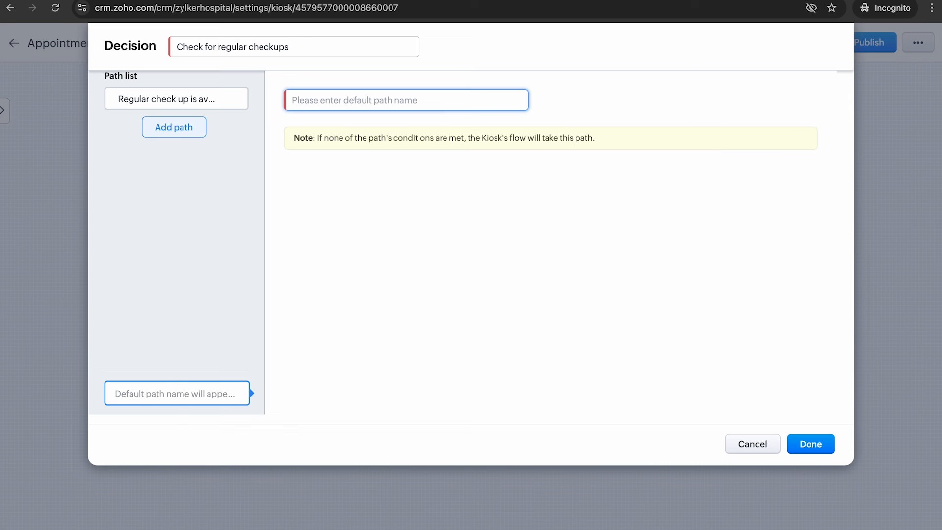
type("Regular h")
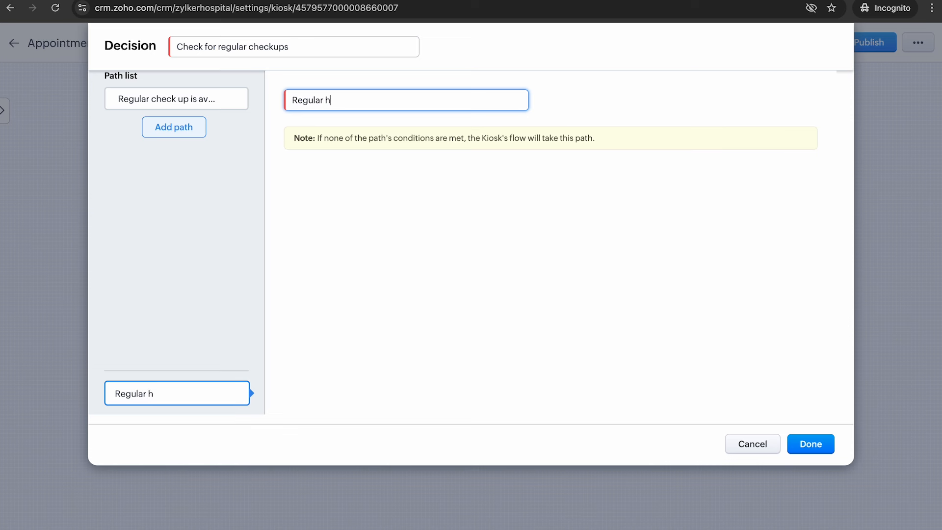
key("BackSpace")
type("check up is not available")
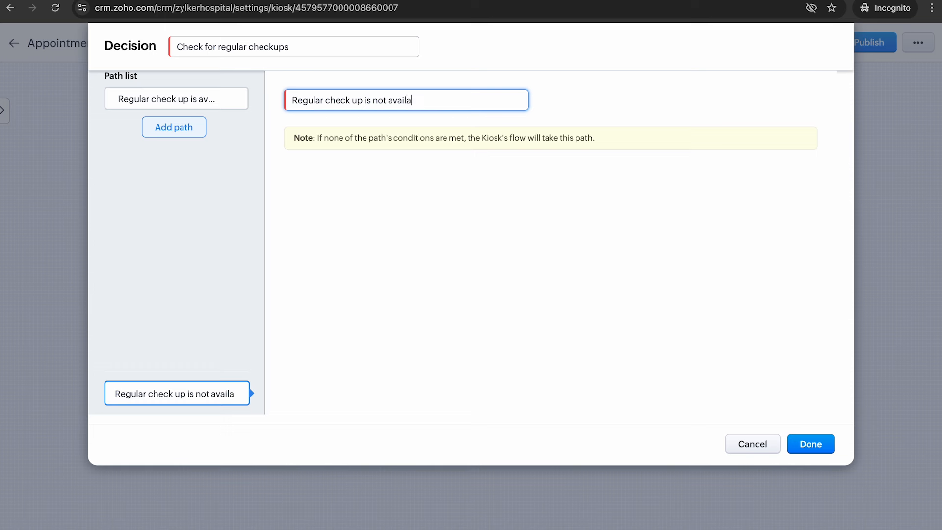
left_click(817, 449)
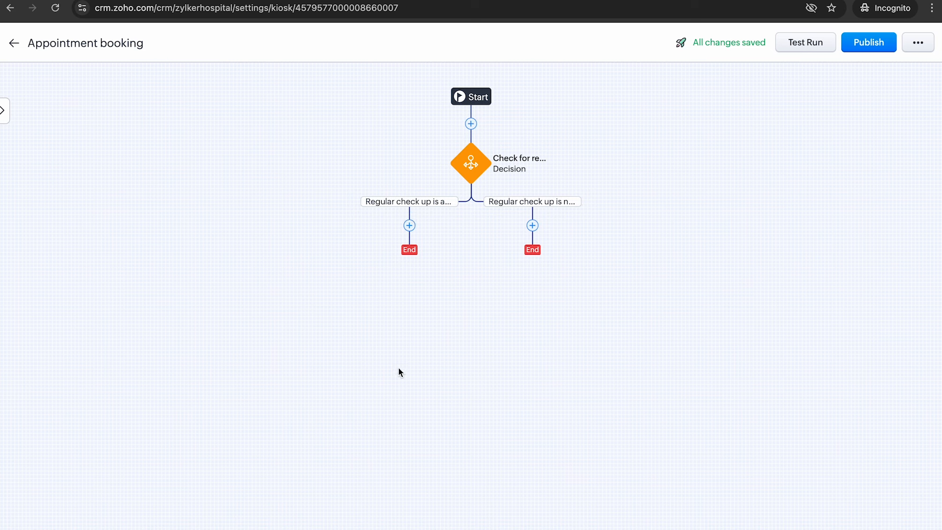
Step: Add a screen to the path for available regular check-ups and name it "Book appointment"
left_click(411, 227)
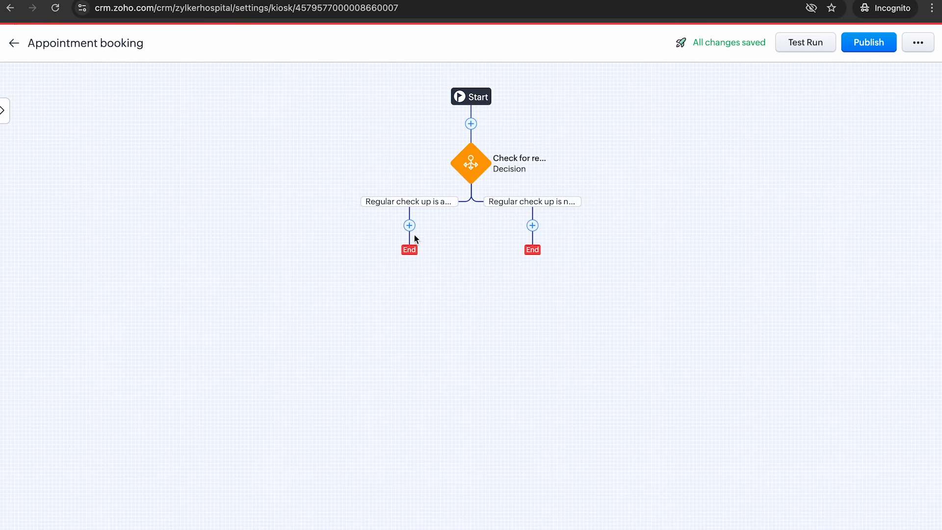
left_click(411, 226)
left_click(412, 241)
left_click(344, 247)
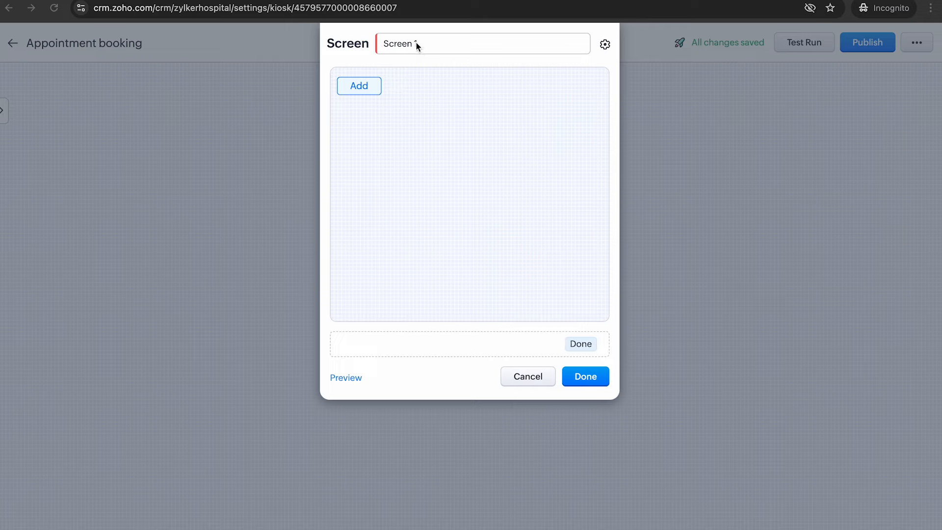
left_click_drag(416, 43, 350, 43)
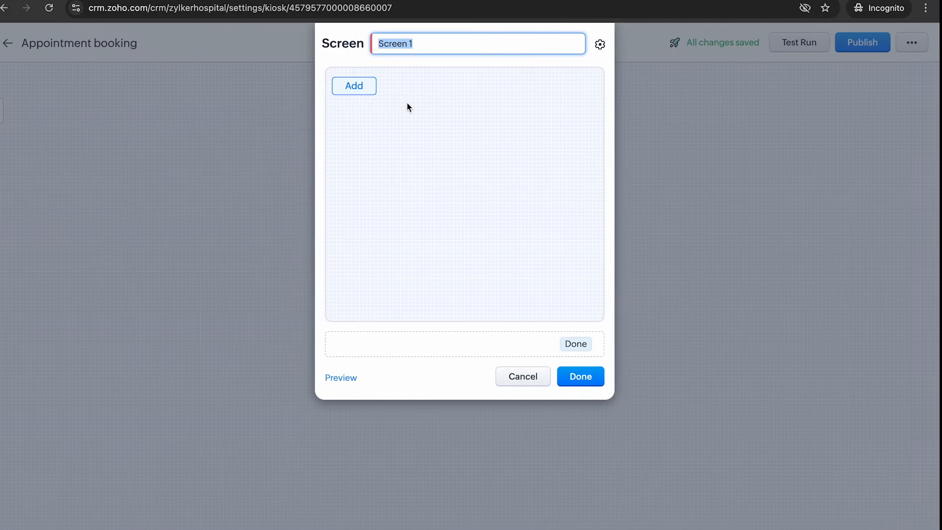
type("Book appo")
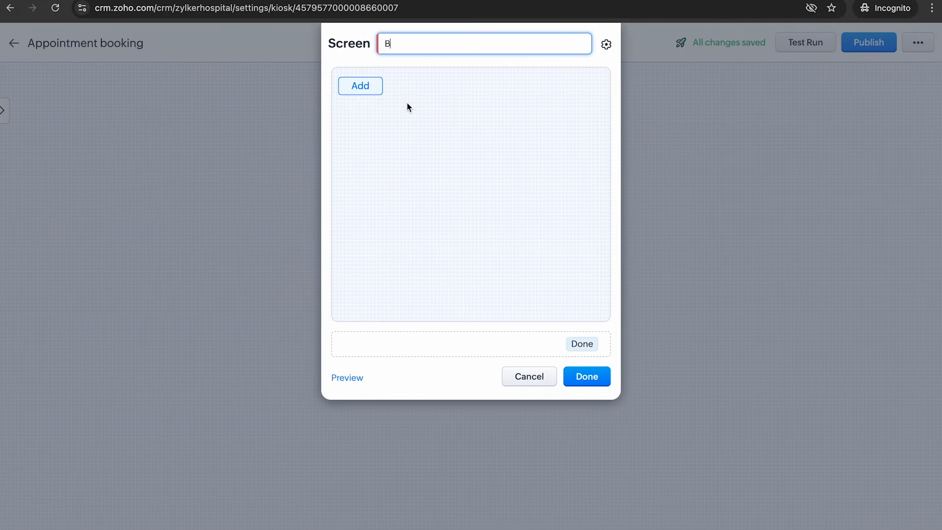
type("intment")
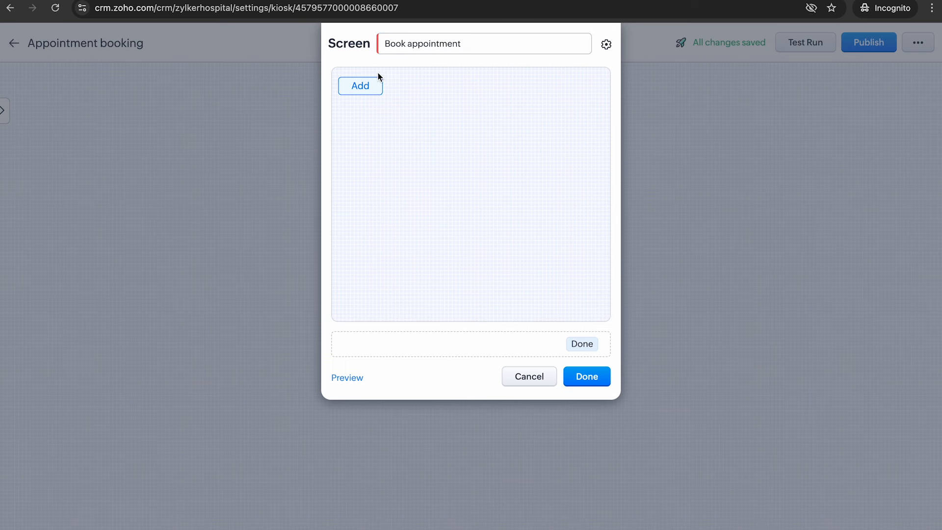
Step: Add a display text reading "Hello," followed by the merge field Appointment booking > CurrentRecord > First Name
left_click(363, 86)
left_click(415, 171)
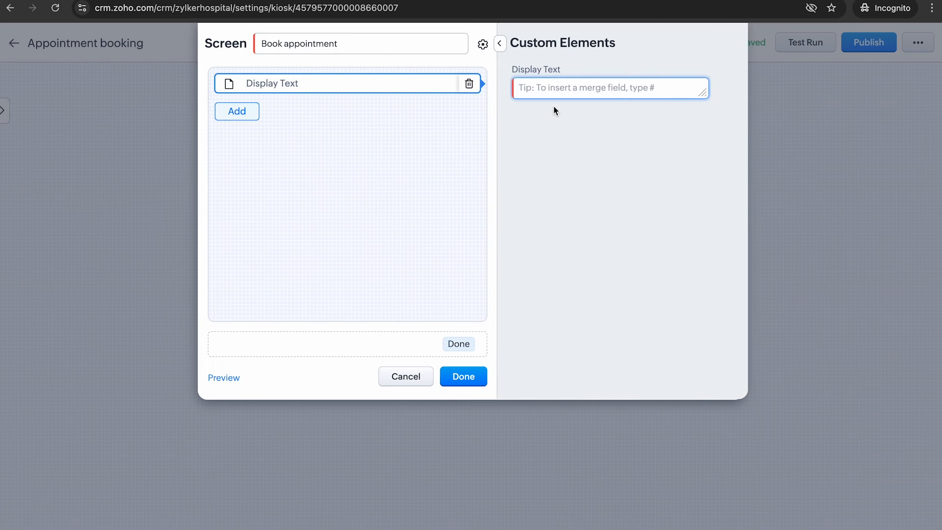
type("Hello, #")
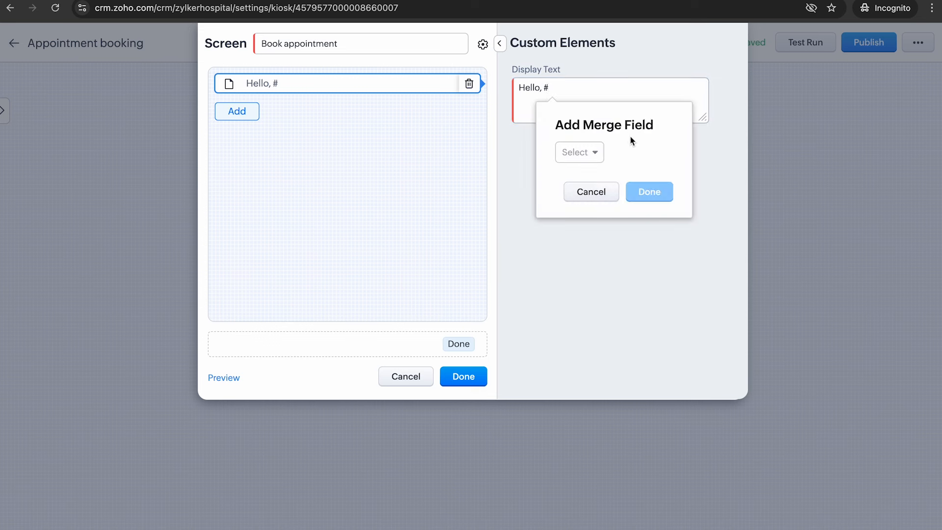
left_click(585, 151)
left_click(604, 223)
left_click(697, 153)
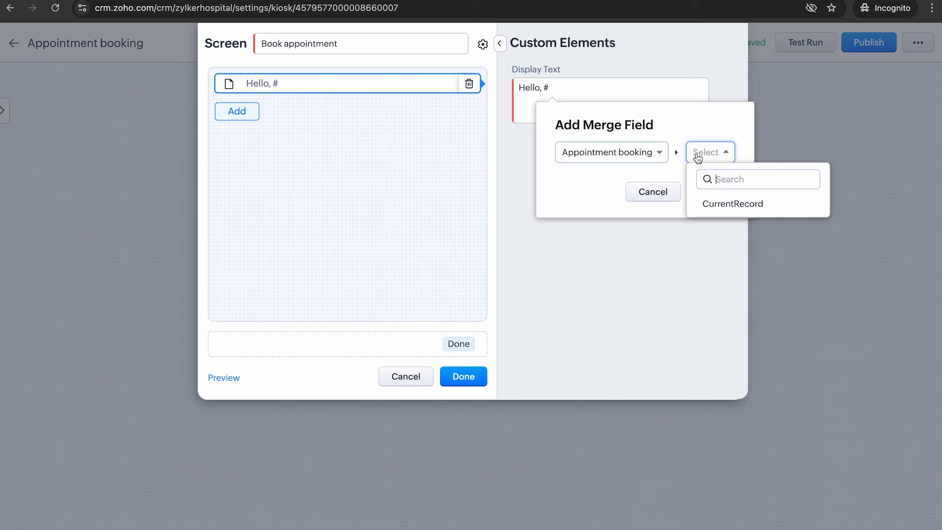
left_click(731, 205)
left_click(809, 152)
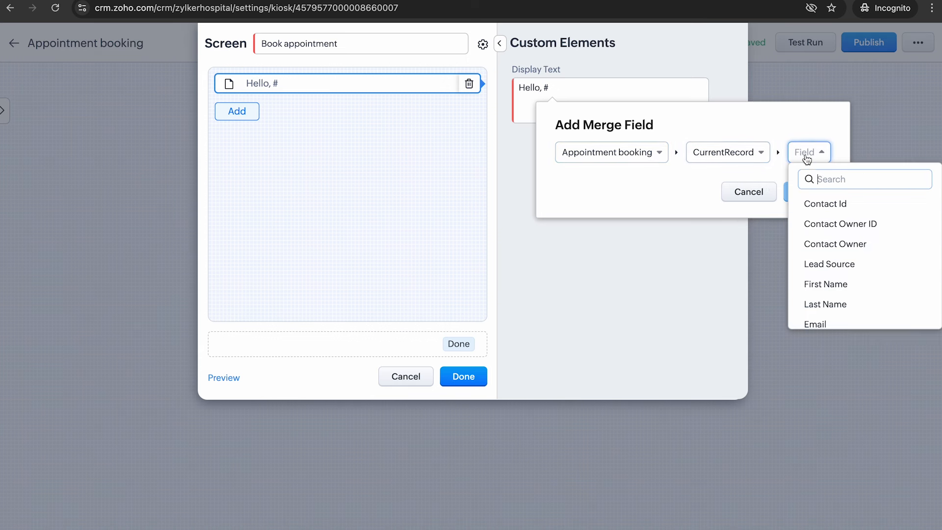
scroll(834, 247, "down", 2)
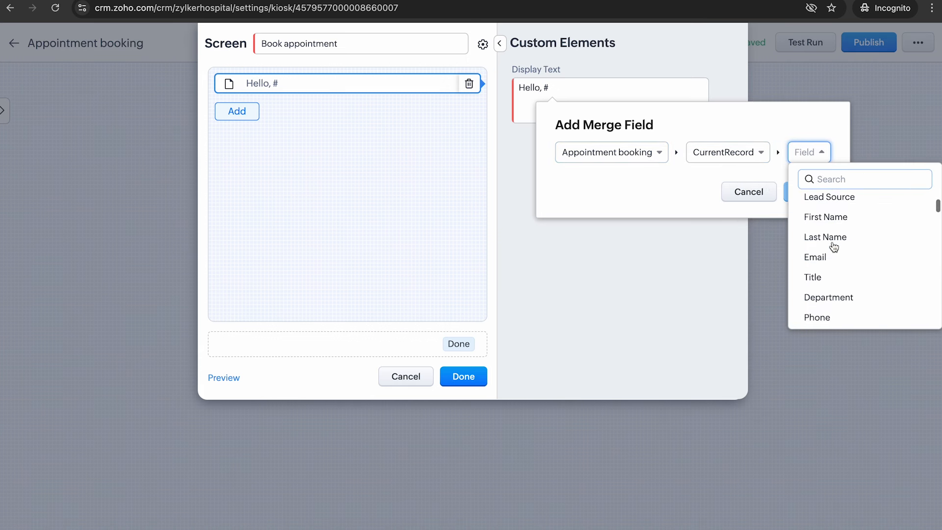
left_click(824, 218)
left_click(841, 192)
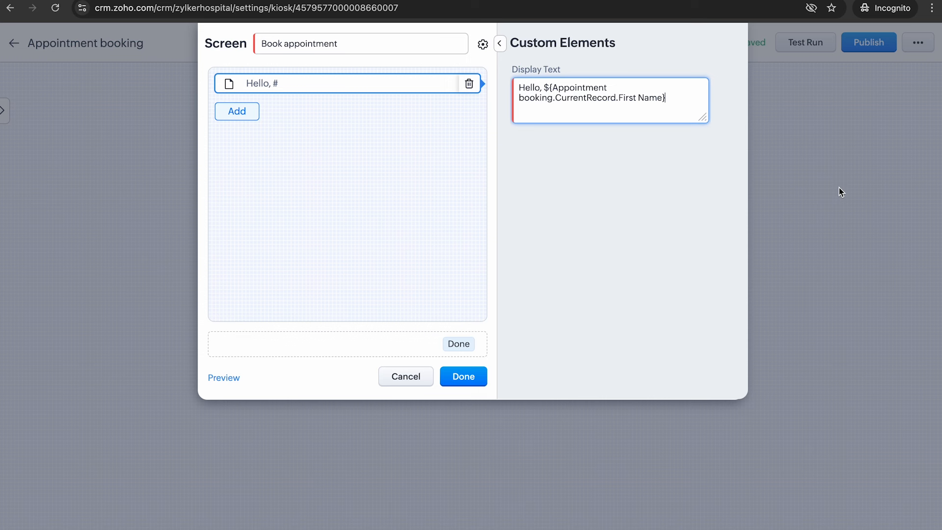
Step: End the greeting with a comma and paste the prepared message below it, including the 'Book new appointment' instruction and closing "Thank you!"
type(",")
key("Return")
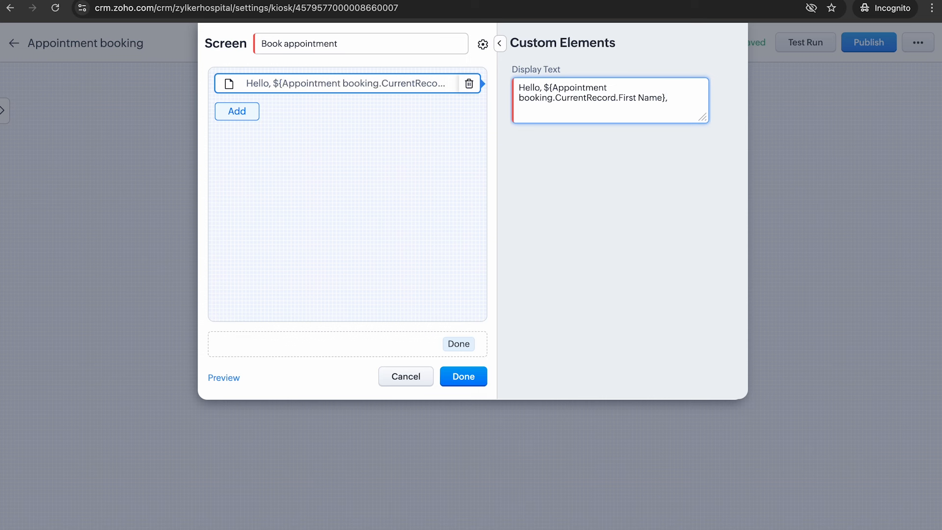
key("ctrl+v")
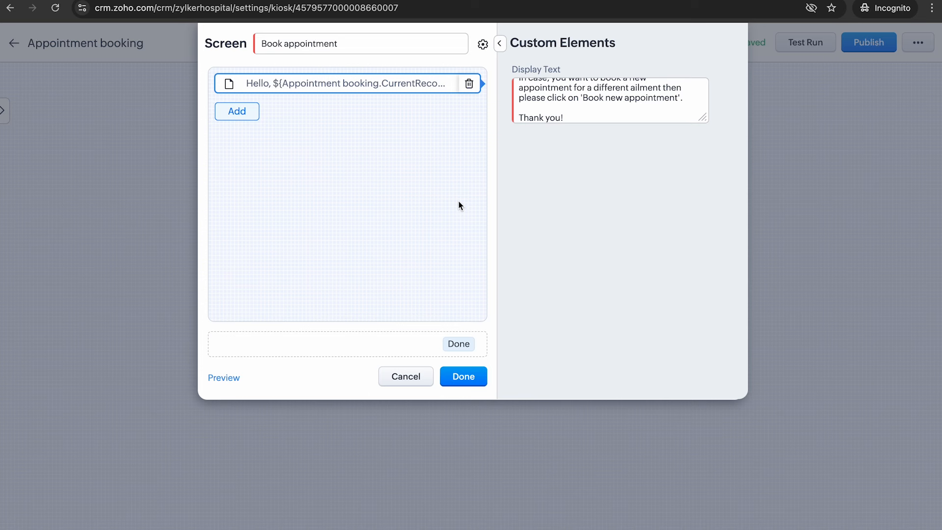
Step: Rename the screen's footer button to "Book regular checkup appointment"
left_click(370, 351)
left_click(599, 162)
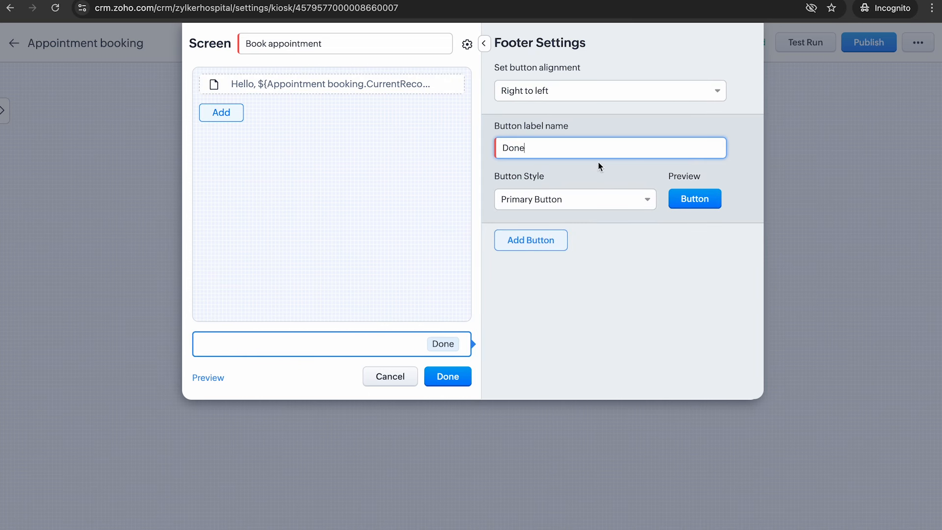
key("BackSpace")
key("BackSpace")
key("BackSpace")
key("BackSpace")
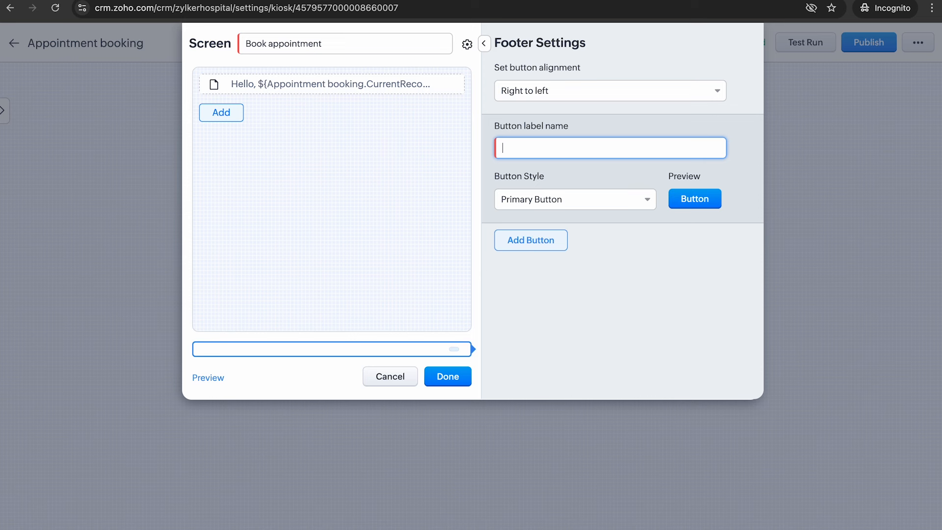
type("Book")
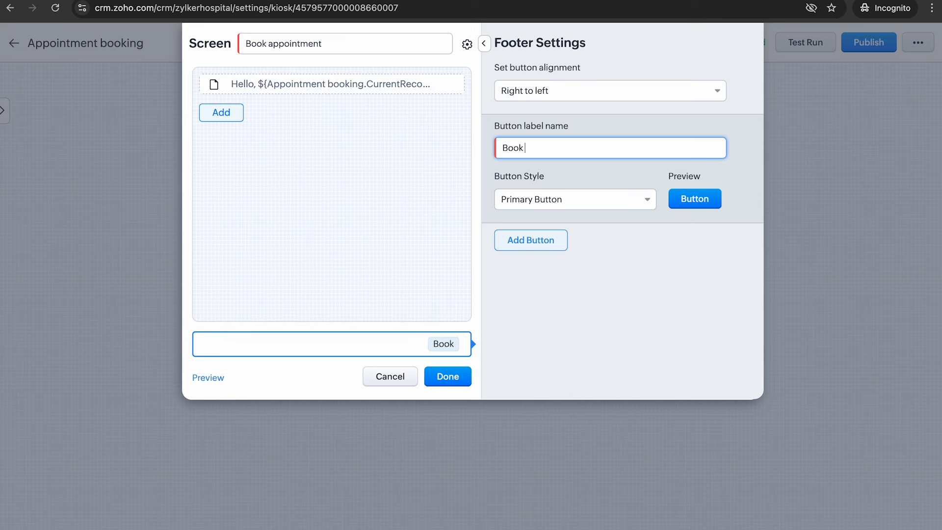
type(" regular")
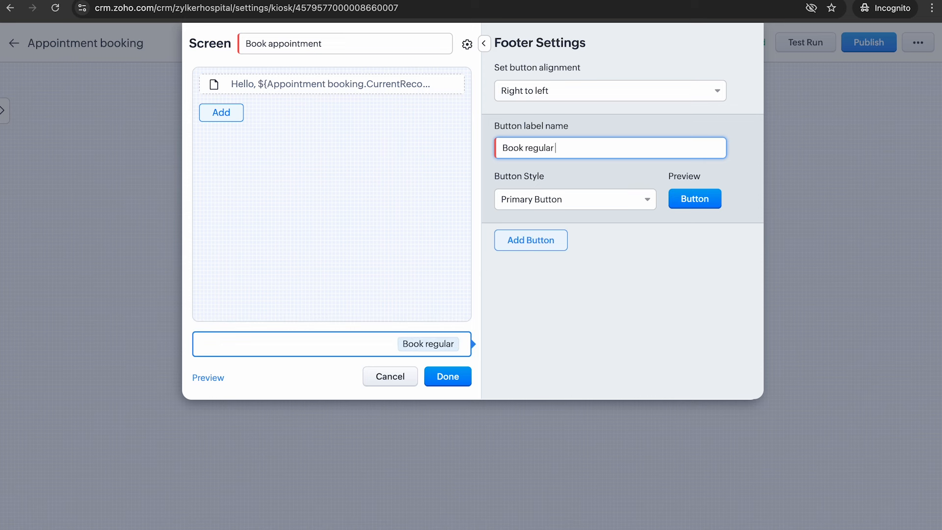
type(" checkup ")
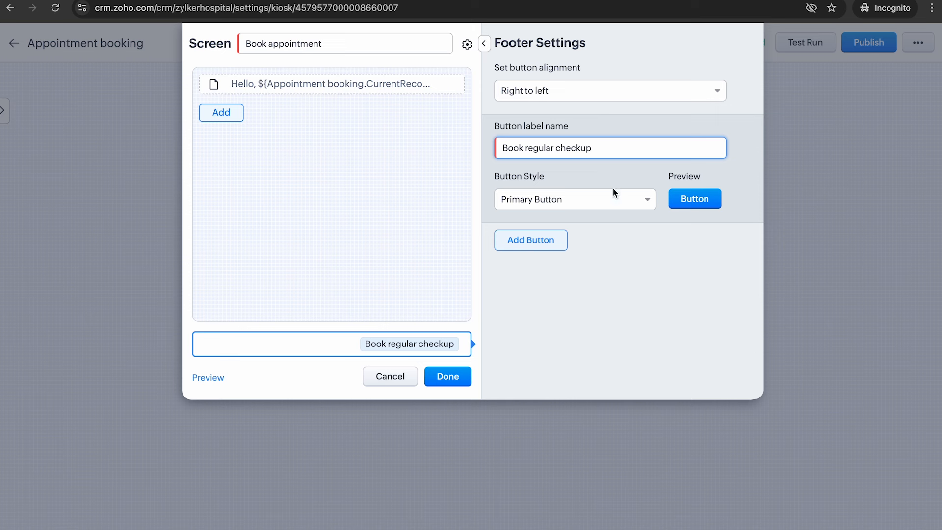
type("appointme")
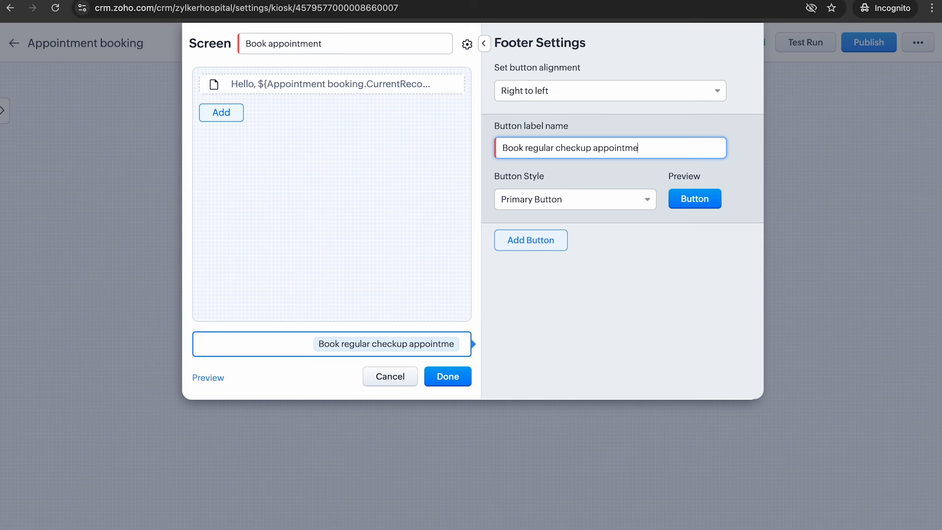
type("nt")
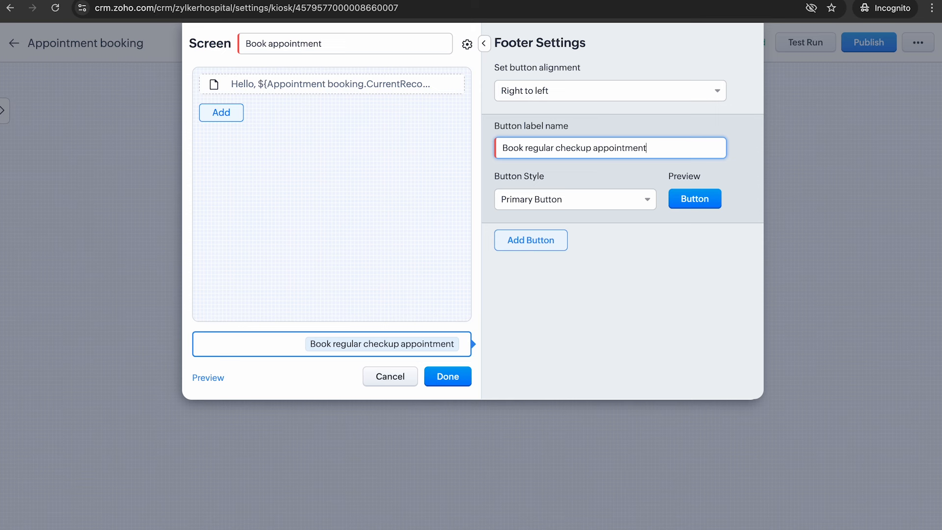
Step: Add a second footer button to the screen and label it "Book new appointment"
left_click(543, 244)
key("BackSpace")
key("BackSpace")
key("BackSpace")
key("BackSpace")
key("BackSpace")
key("BackSpace")
key("BackSpace")
key("BackSpace")
type("Booki")
key("BackSpace")
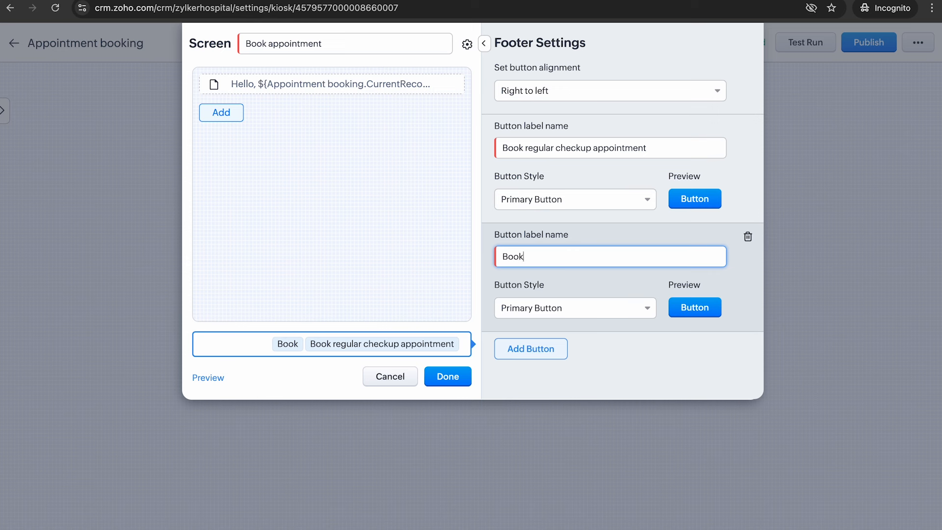
type("new appo")
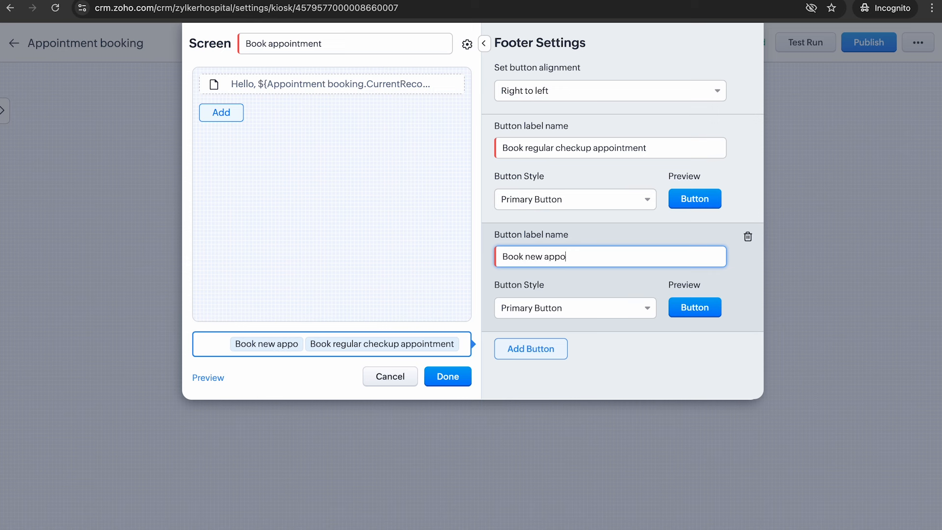
type("intment")
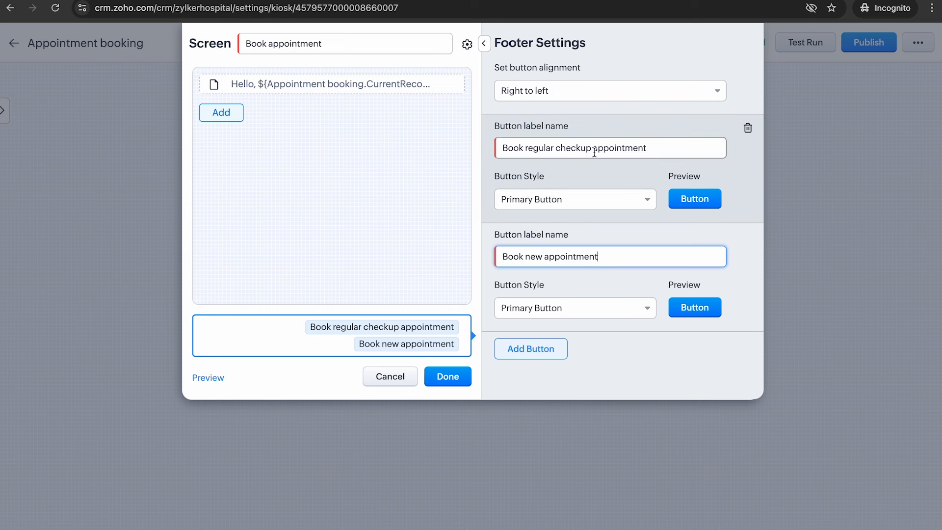
Step: Shorten the first button's label to "Book regular checkup", give the new appointment button the Default Button style, and save the screen
left_click_drag(596, 148, 655, 147)
key("BackSpace")
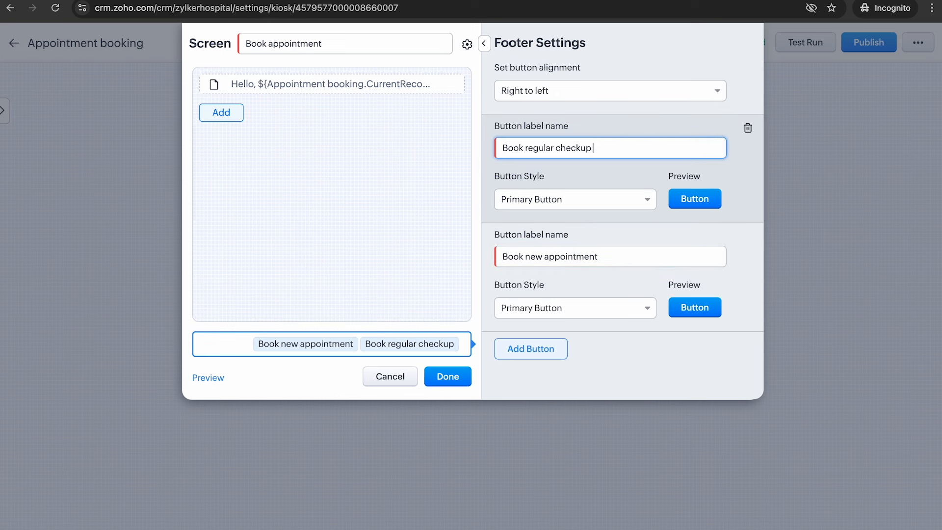
left_click(650, 308)
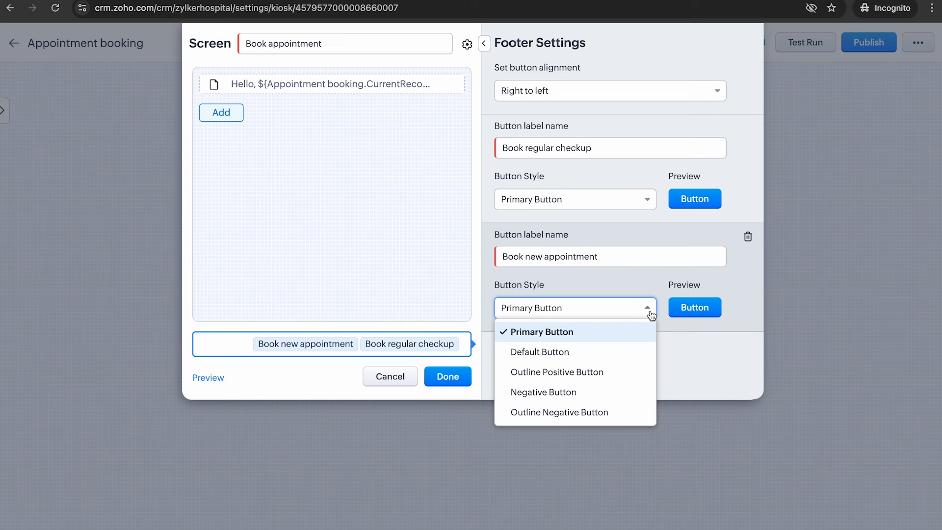
left_click(623, 352)
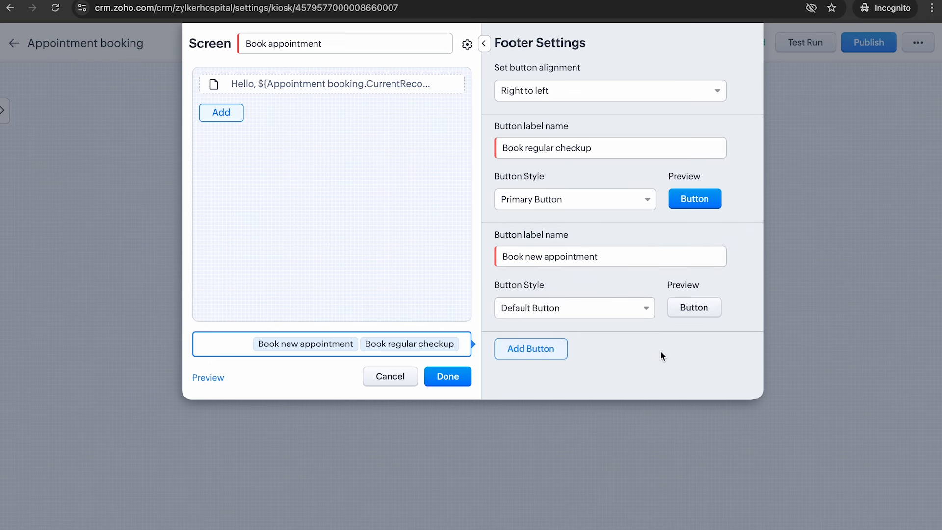
left_click(457, 370)
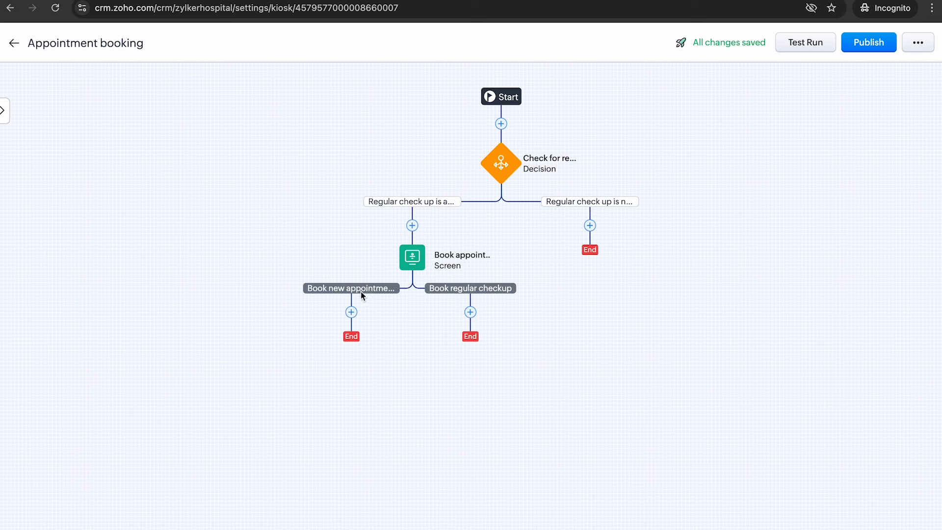
Step: Add a screen to the new appointment button's path and name it "Book new appointment"
left_click(352, 312)
left_click(356, 328)
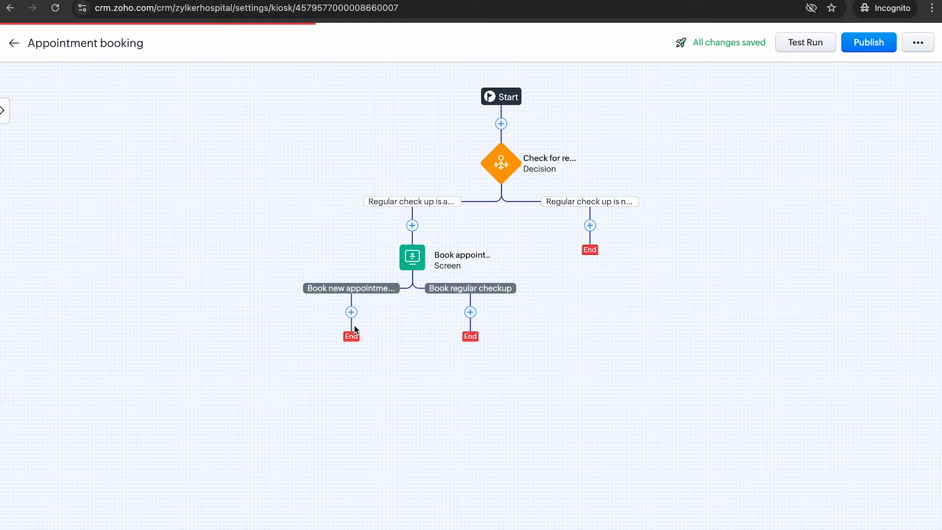
key("BackSpace")
key("BackSpace")
key("BackSpace")
key("BackSpace")
key("BackSpace")
key("BackSpace")
key("BackSpace")
type("Book ne")
type("w n")
type("appo")
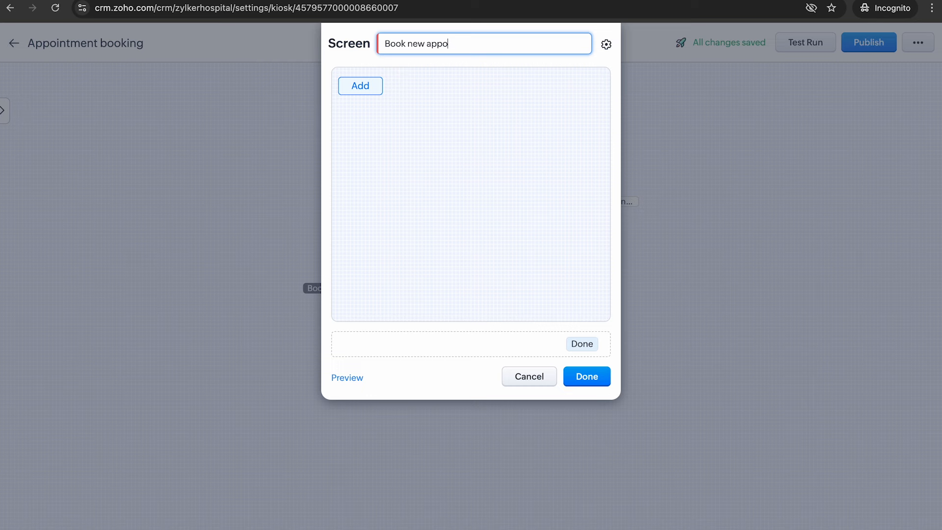
type("intment")
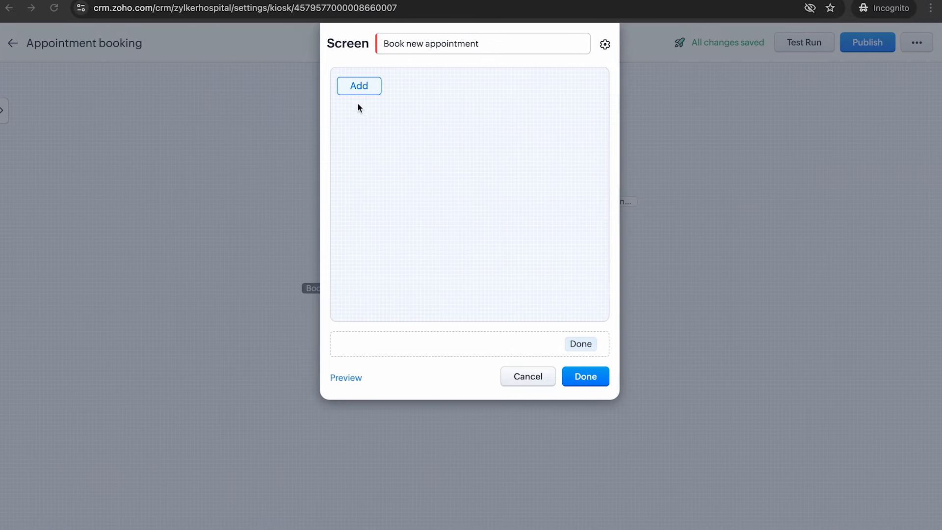
Step: Add a Multi-Line field to the screen and name it "Reason for visit"
left_click(359, 87)
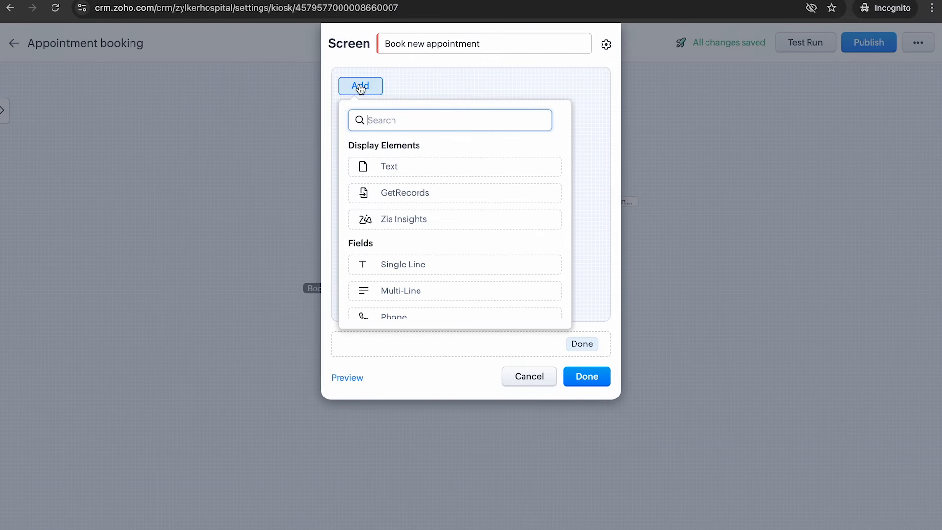
left_click(401, 290)
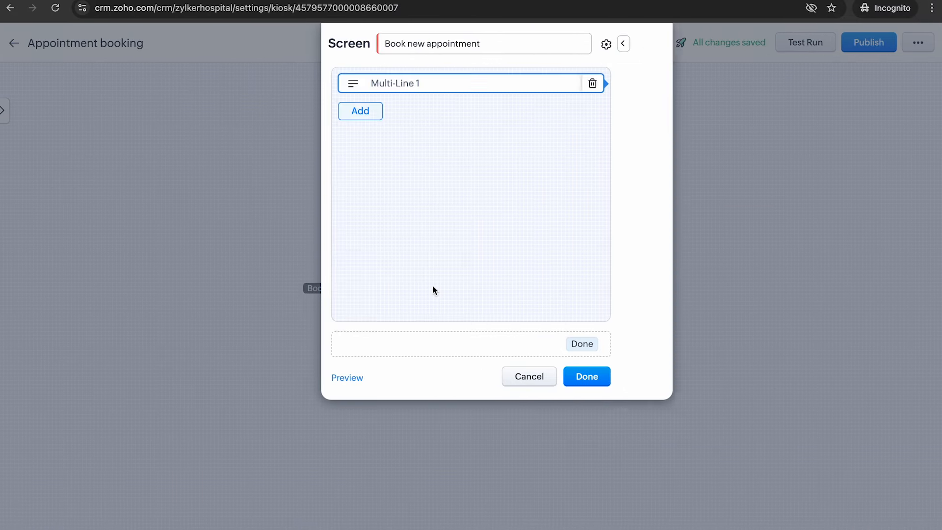
left_click_drag(522, 85, 599, 85)
key("BackSpace")
type("Reason fro")
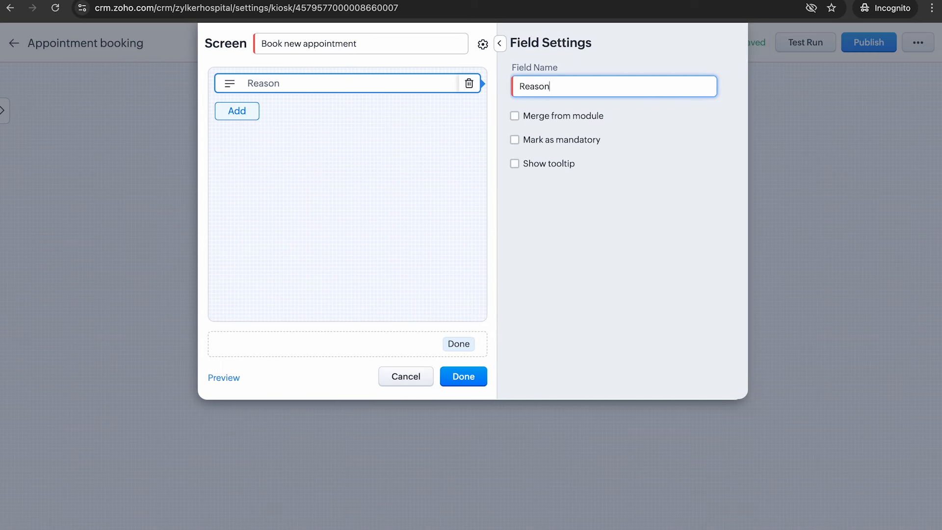
key("BackSpace")
key("BackSpace")
type("or visiti")
key("BackSpace")
key("BackSpace")
Step: Add a Pick List field below the reason for visit and name it "Choose speciality"
left_click(234, 117)
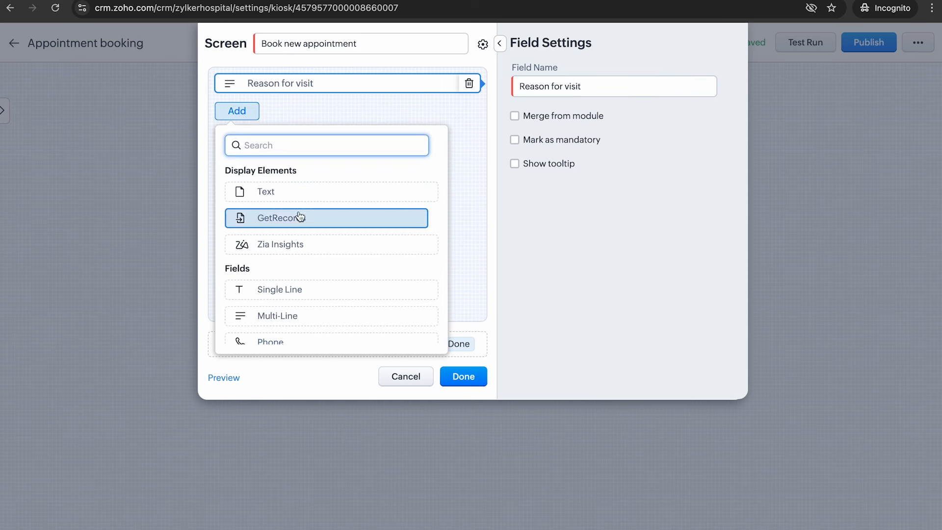
scroll(319, 260, "down", 2)
type("pi")
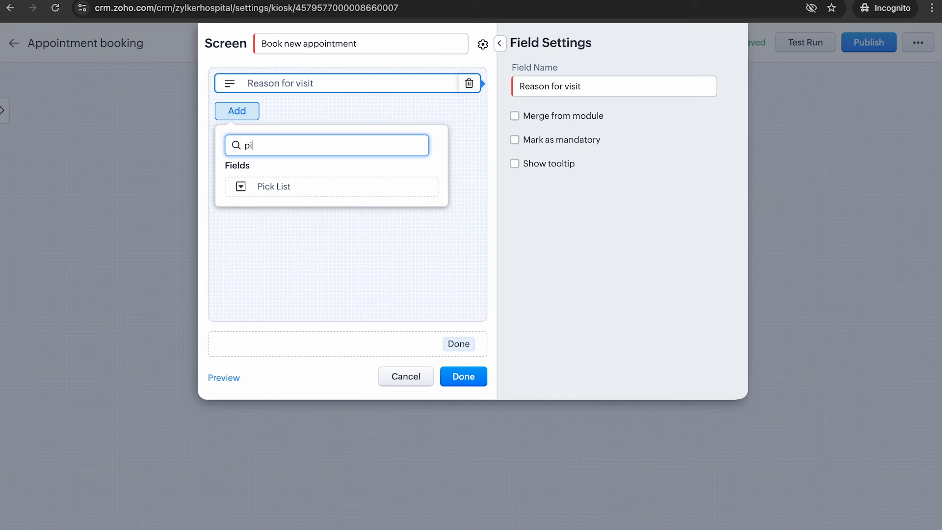
left_click(265, 196)
left_click(583, 84)
key("BackSpace")
key("BackSpace")
key("BackSpace")
key("BackSpace")
key("BackSpace")
key("BackSpace")
key("BackSpace")
key("BackSpace")
key("BackSpace")
key("BackSpace")
key("BackSpace")
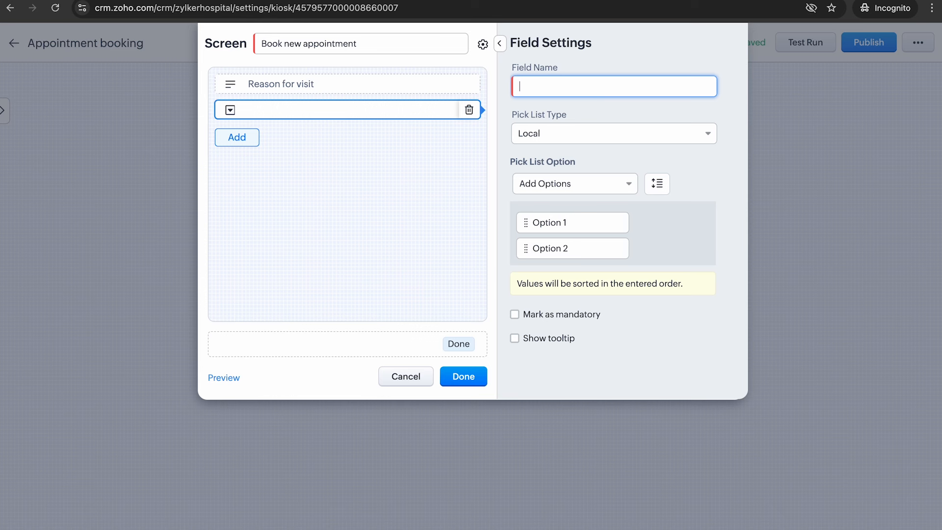
type("Choose spe")
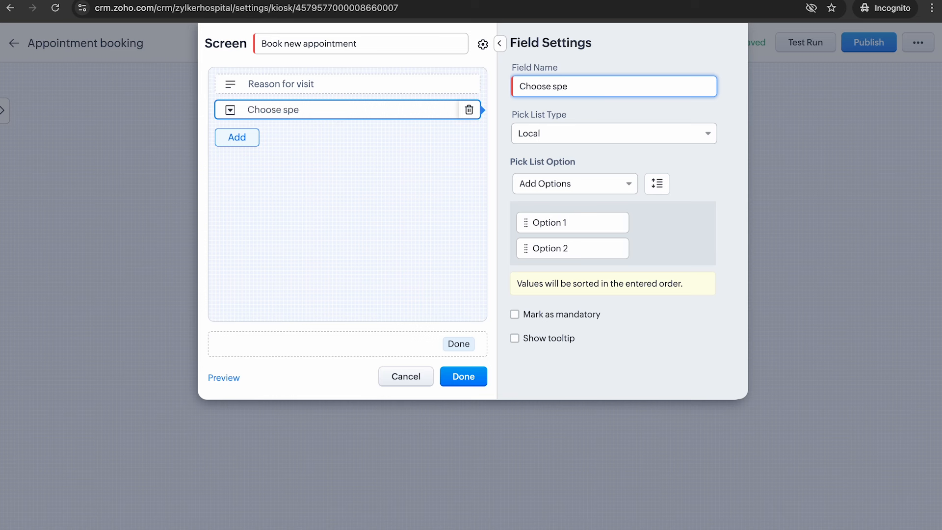
type("ciality")
Step: Make the speciality pick list a Global Set type using the "Speciality" set
left_click(551, 138)
left_click(561, 177)
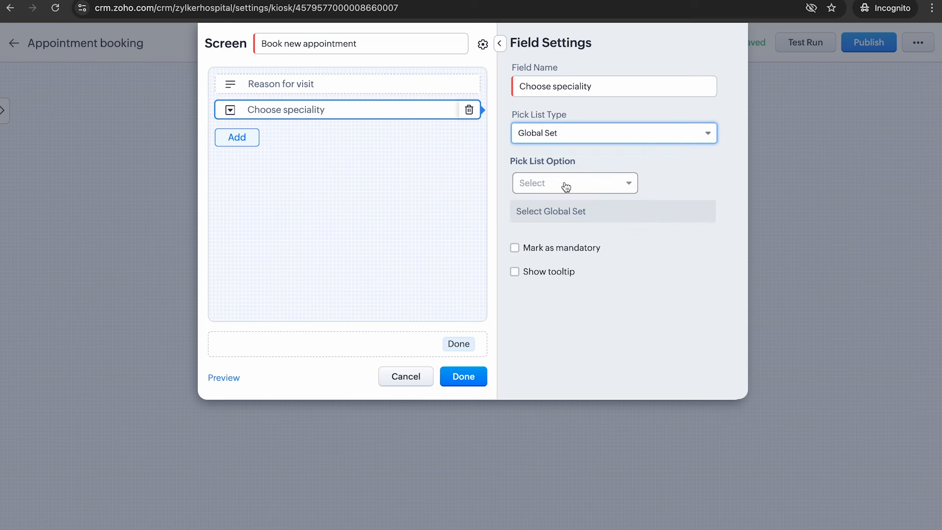
left_click(567, 187)
left_click(579, 265)
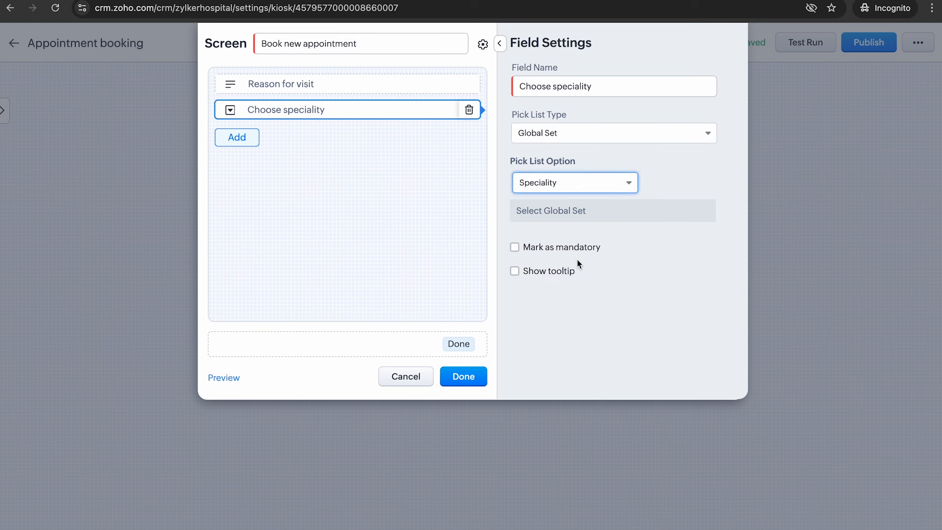
Step: Add a Date field named "Choose date" below the speciality pick list and save the screen
left_click(237, 137)
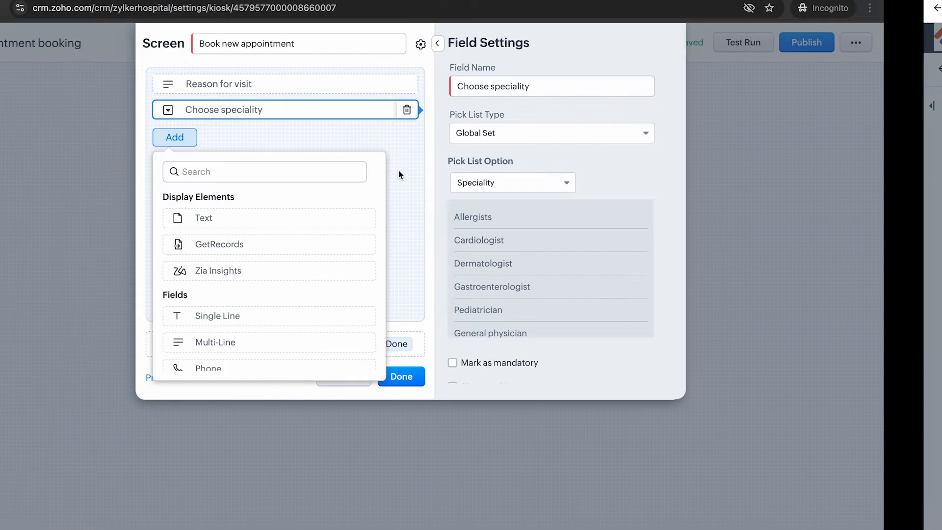
left_click(253, 172)
type("dat")
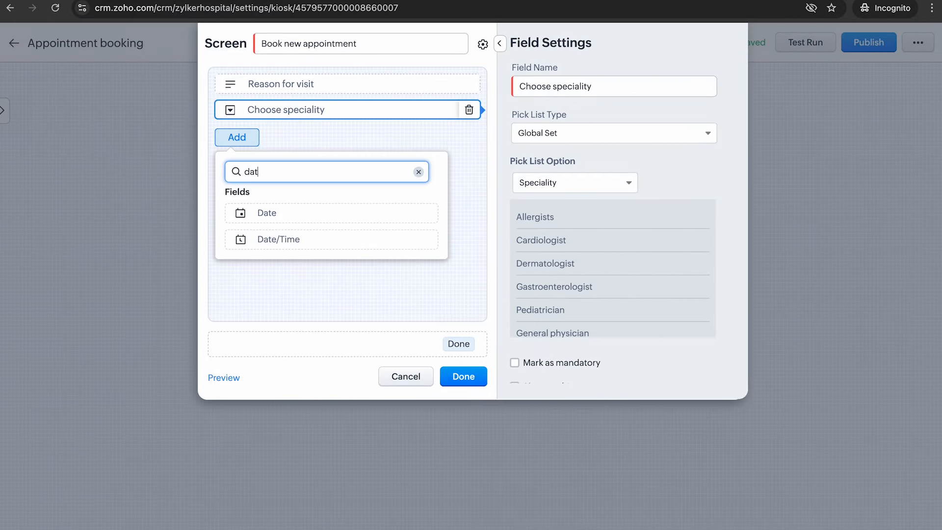
left_click(260, 226)
key("BackSpace")
key("BackSpace")
key("BackSpace")
key("BackSpace")
key("BackSpace")
key("BackSpace")
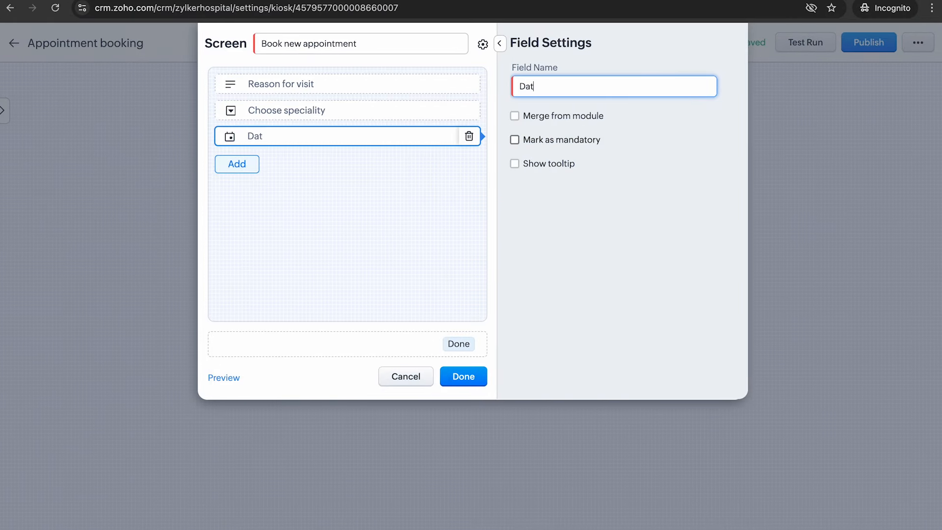
key("Caps_Lock")
type("Choose date")
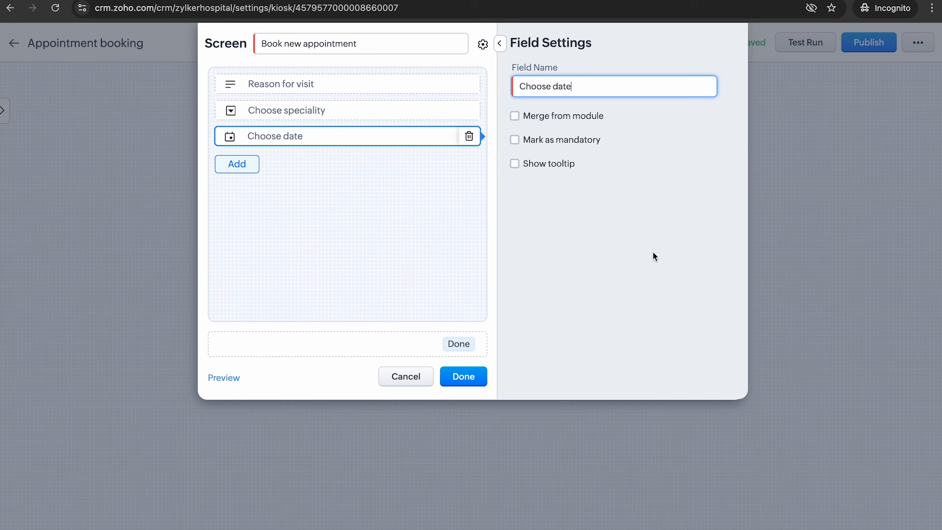
left_click(433, 222)
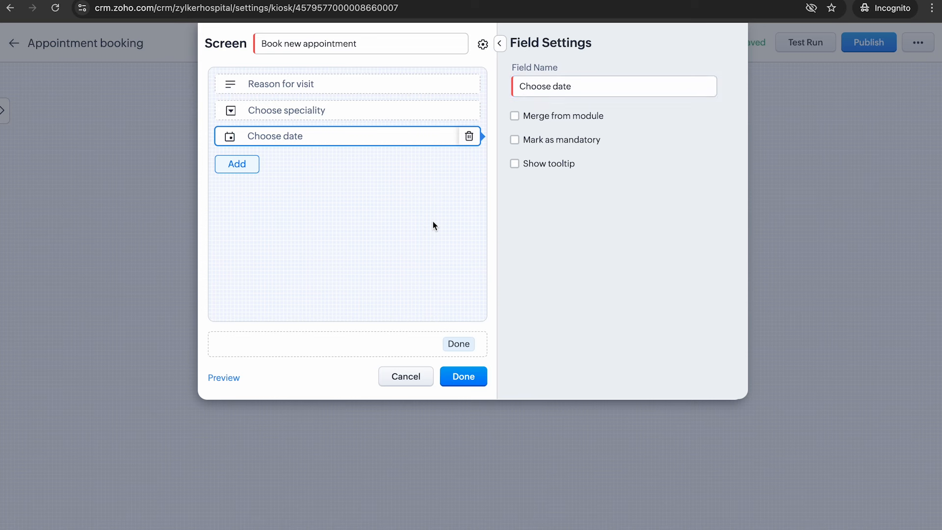
left_click(464, 378)
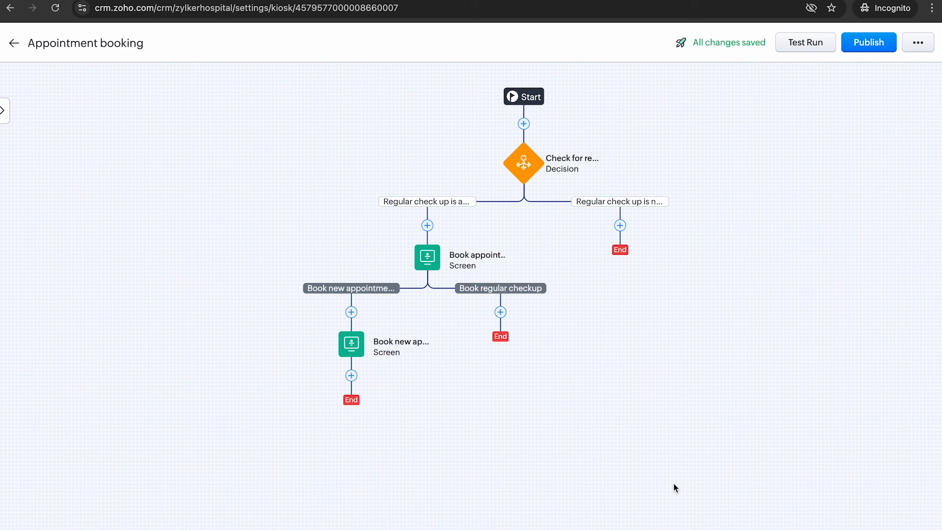
Step: Add an Email Notification action after the "Book new appointment" screen, named "Send new appointment booking email", and continue to its settings
left_click(351, 375)
mouse_move(360, 431)
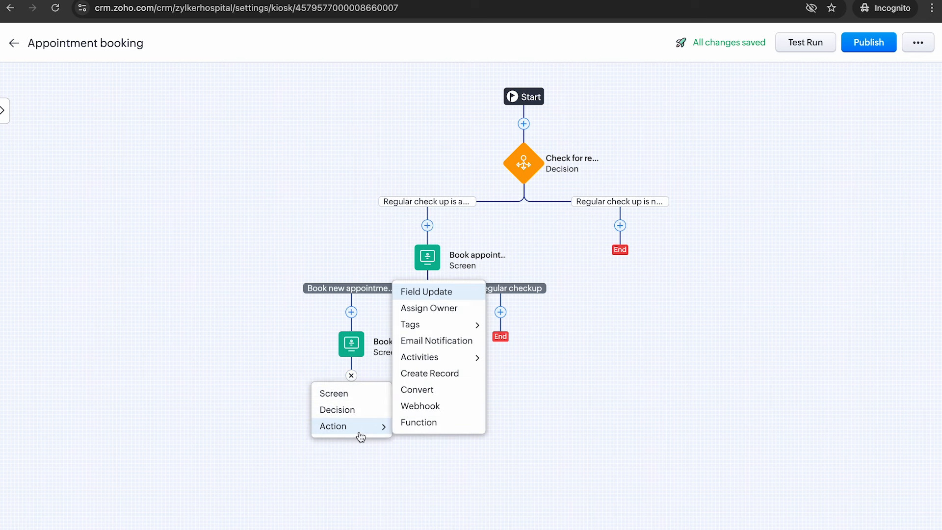
left_click(445, 344)
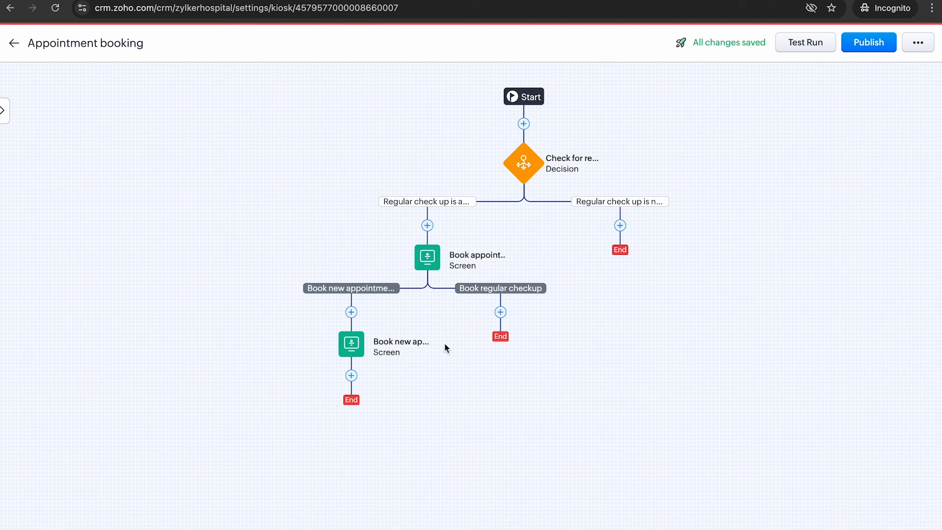
key("BackSpace")
key("BackSpace")
key("BackSpace")
key("BackSpace")
key("BackSpace")
key("BackSpace")
key("BackSpace")
key("BackSpace")
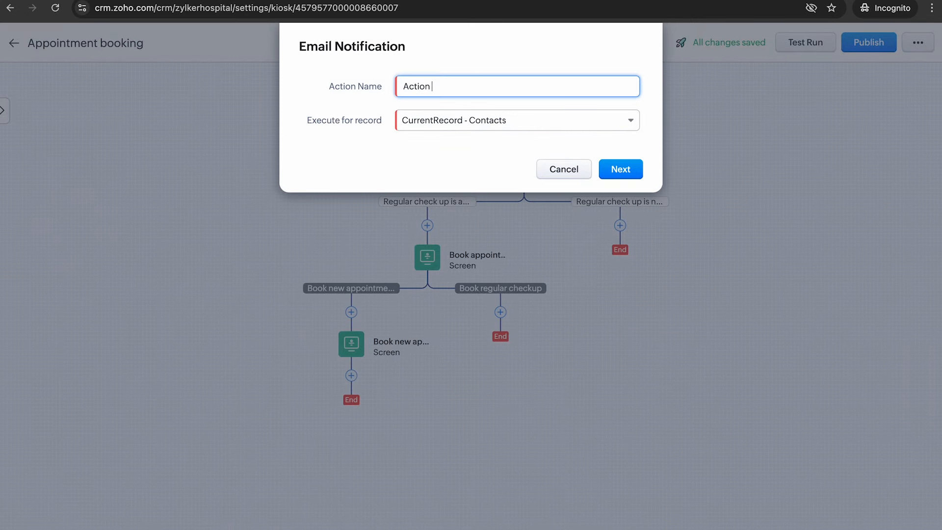
type("Send new appointme")
type("nt booking email")
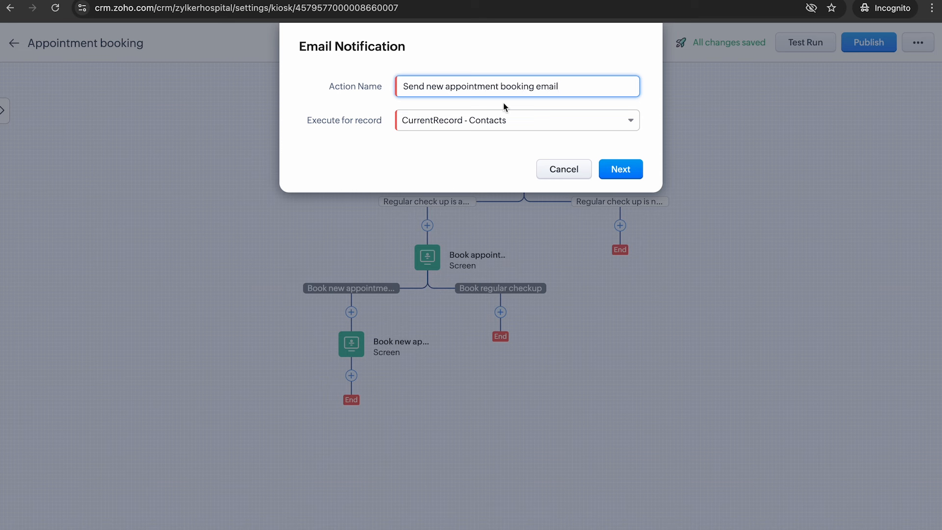
left_click(612, 169)
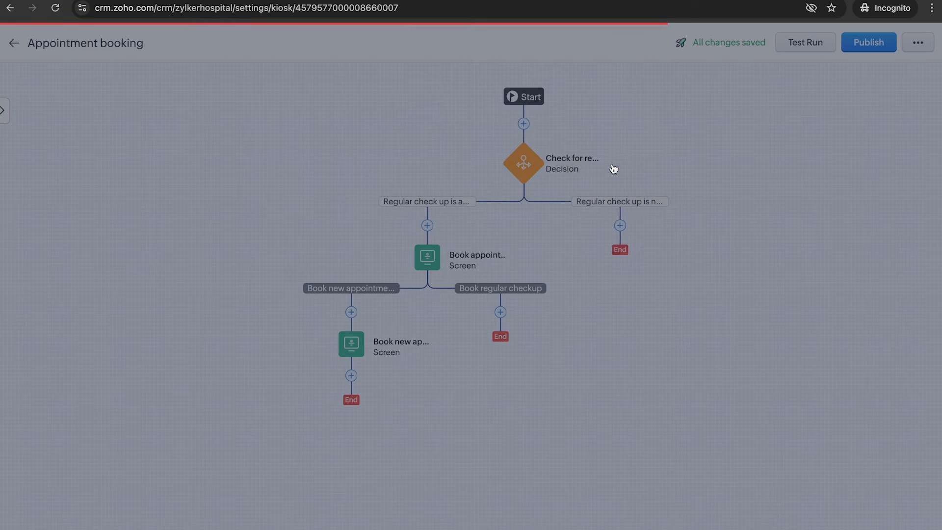
Step: Address the notification to the contact's Email field, choose the "Appointment booking email" template, and save and associate it
left_click(537, 120)
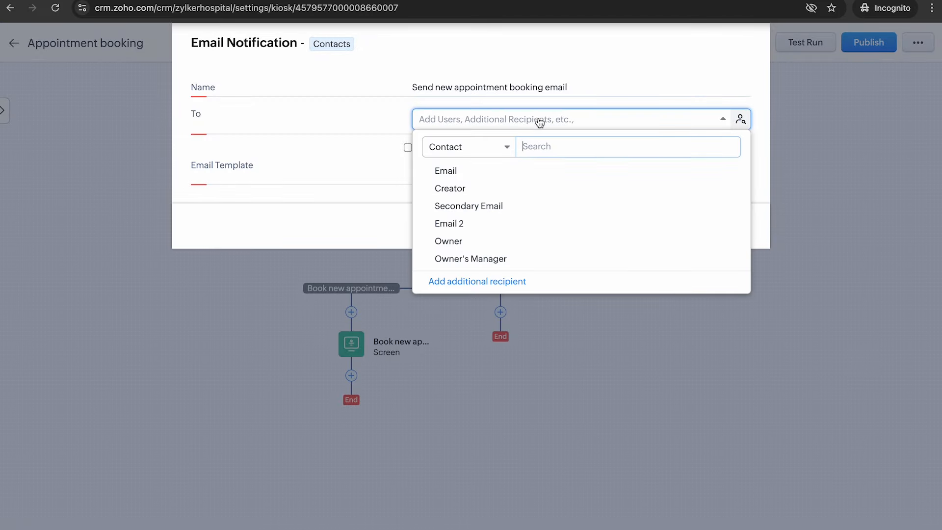
left_click(510, 179)
left_click(342, 178)
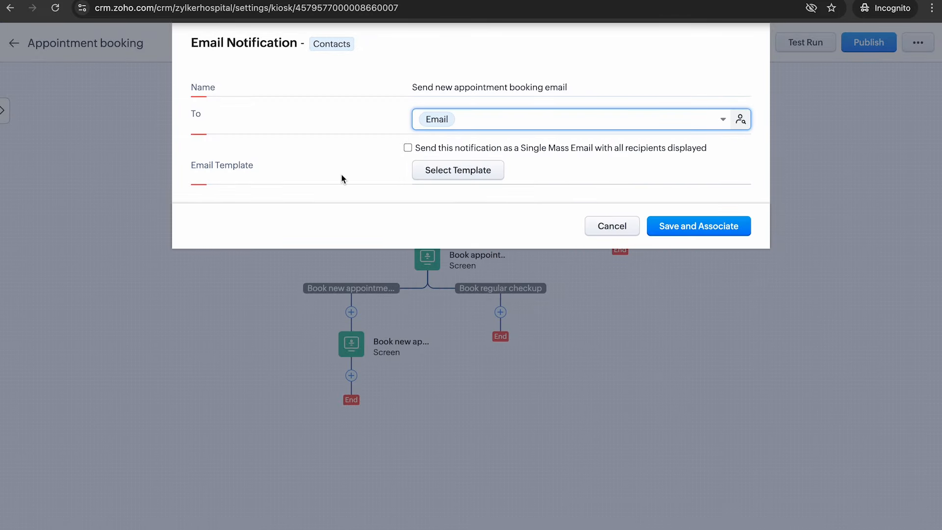
left_click(433, 176)
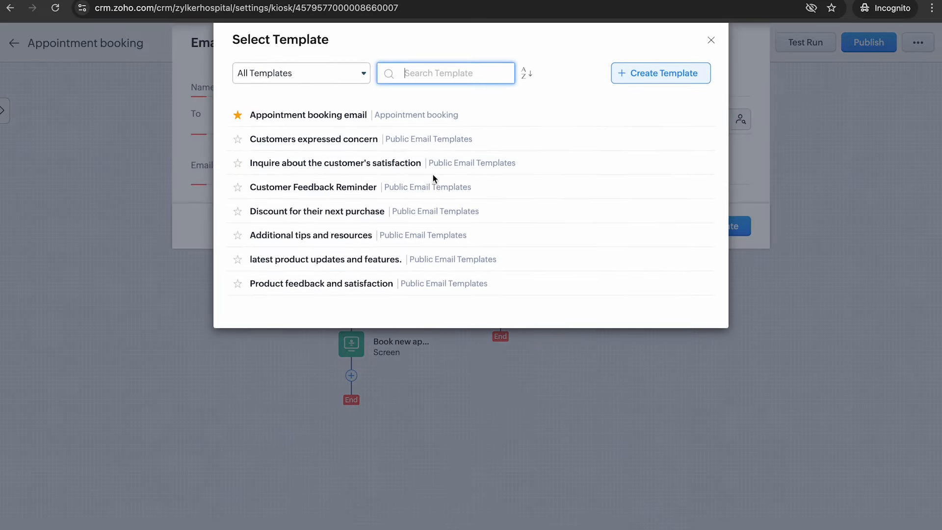
left_click(320, 116)
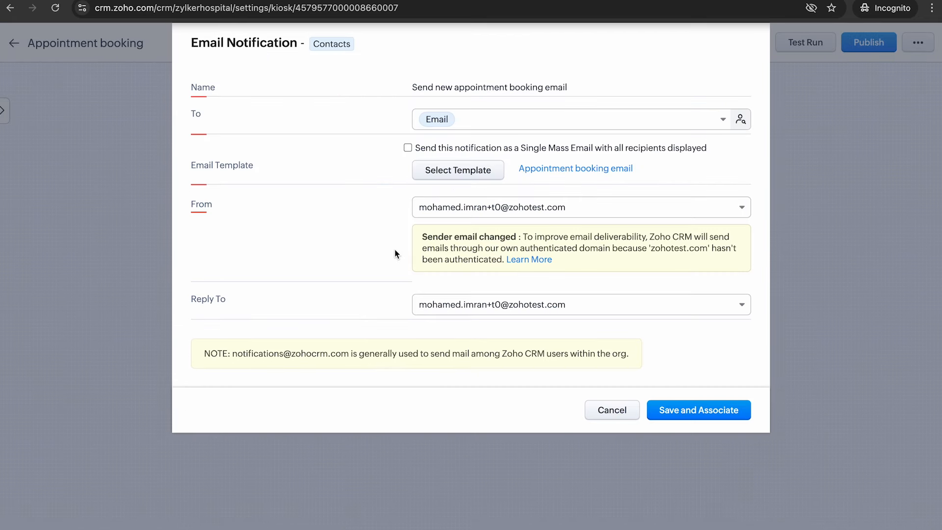
left_click(703, 410)
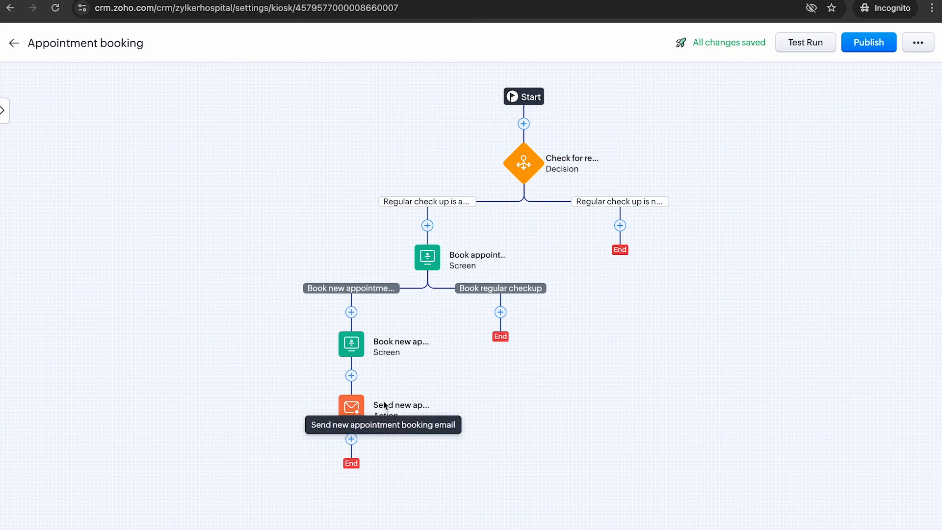
Step: Add a Create Record action after the new appointment email, named "Create new patient appoint", and continue to its settings
left_click(351, 439)
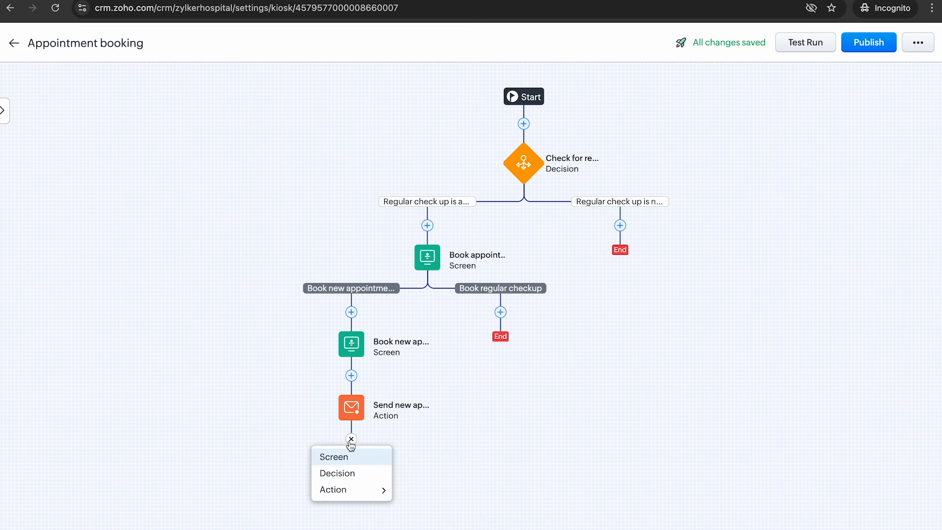
mouse_move(348, 490)
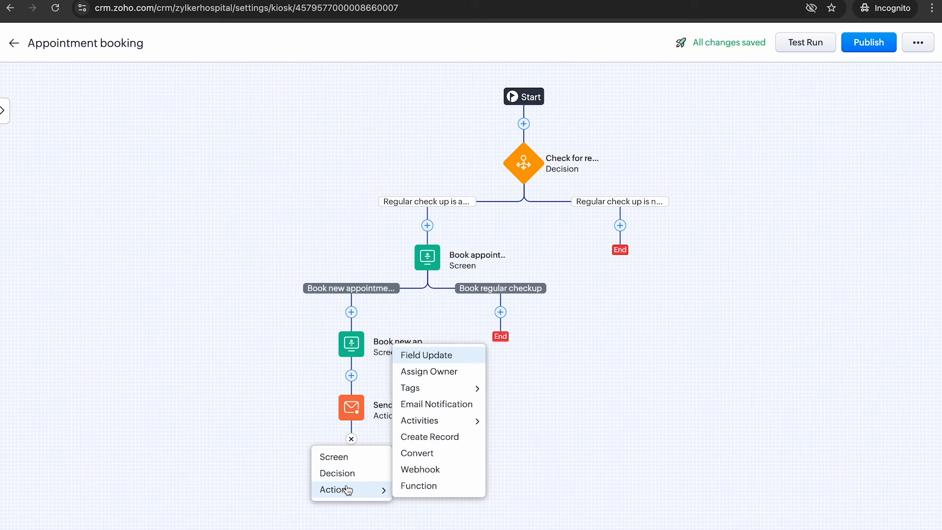
left_click(453, 445)
key("BackSpace")
key("BackSpace")
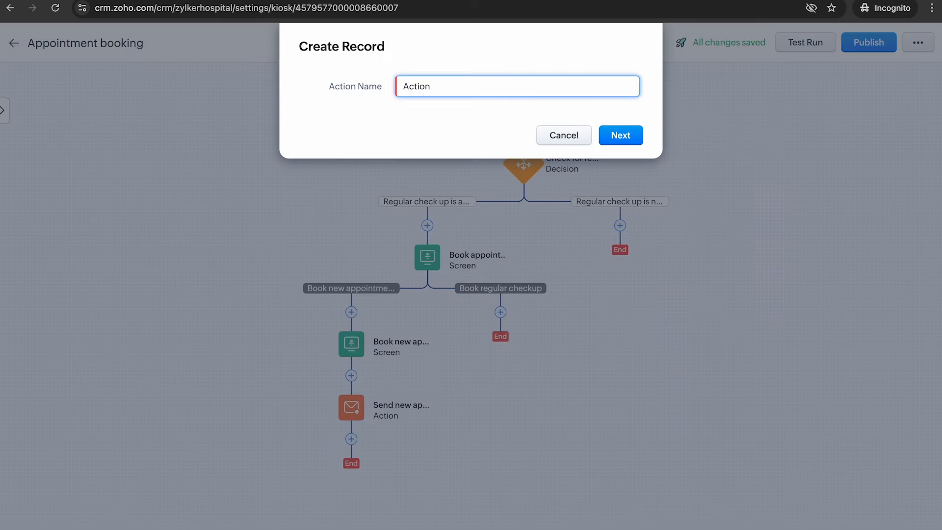
key("BackSpace")
key("BackSpace")
key("BackSpace")
key("BackSpace")
key("BackSpace")
key("BackSpace")
type("Create new patient appoint")
left_click(628, 132)
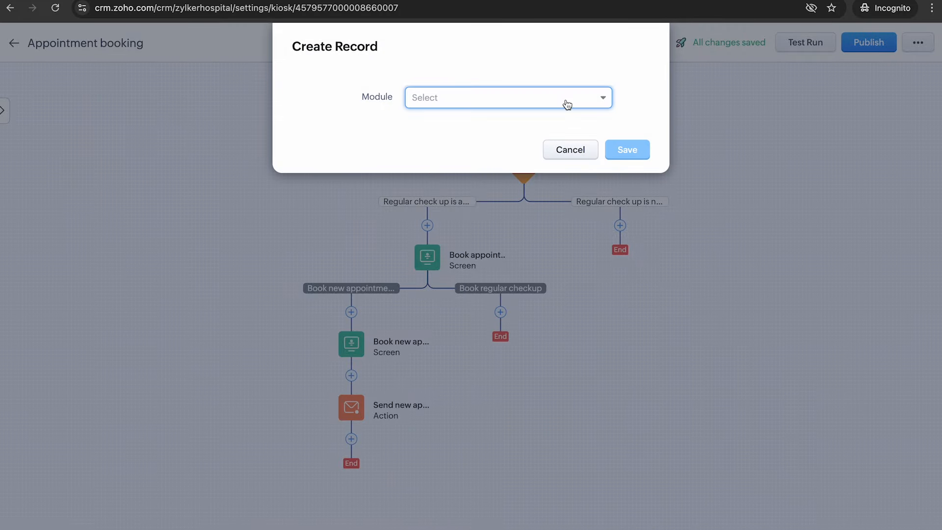
Step: Set the module for the new record to Patient Appointments
left_click(566, 101)
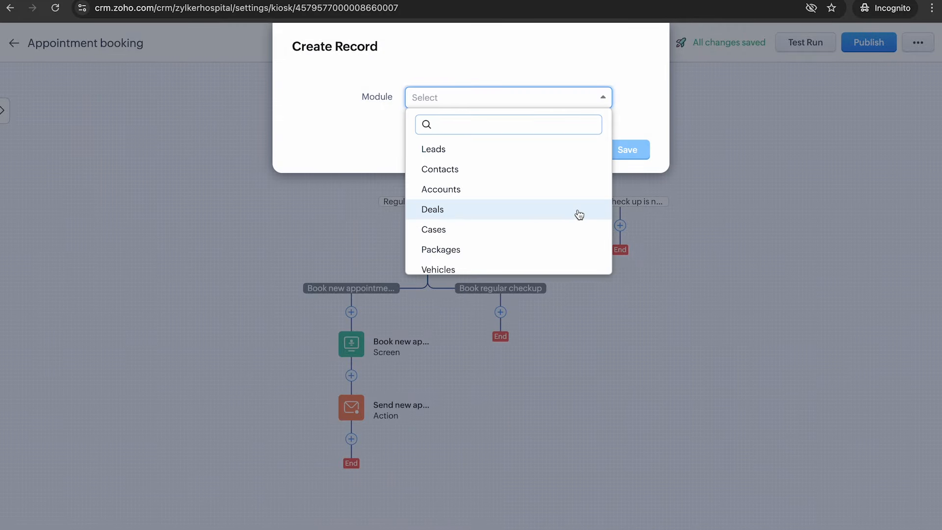
scroll(580, 215, "down", 5)
left_click(562, 243)
Step: Insert the First Name merge field of the kiosk's CurrentRecord into the patient appointment name
left_click(469, 164)
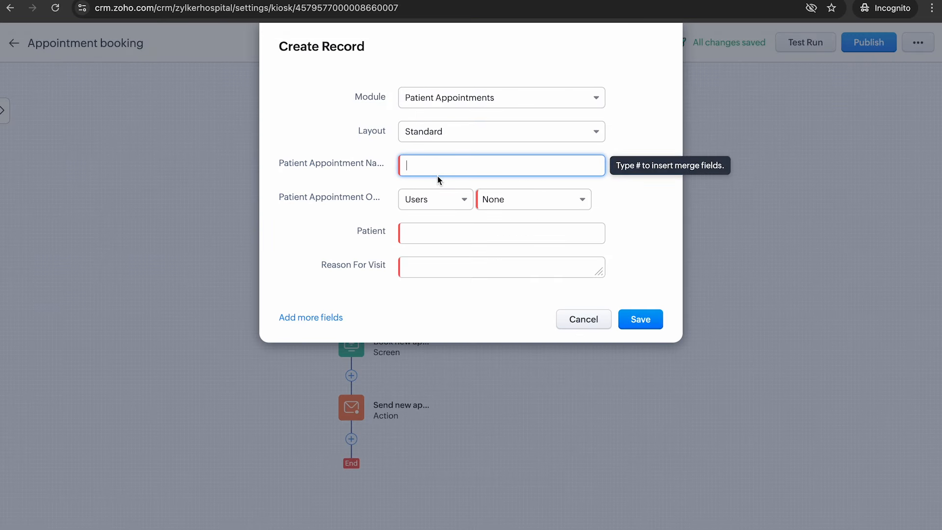
type("#")
left_click(441, 230)
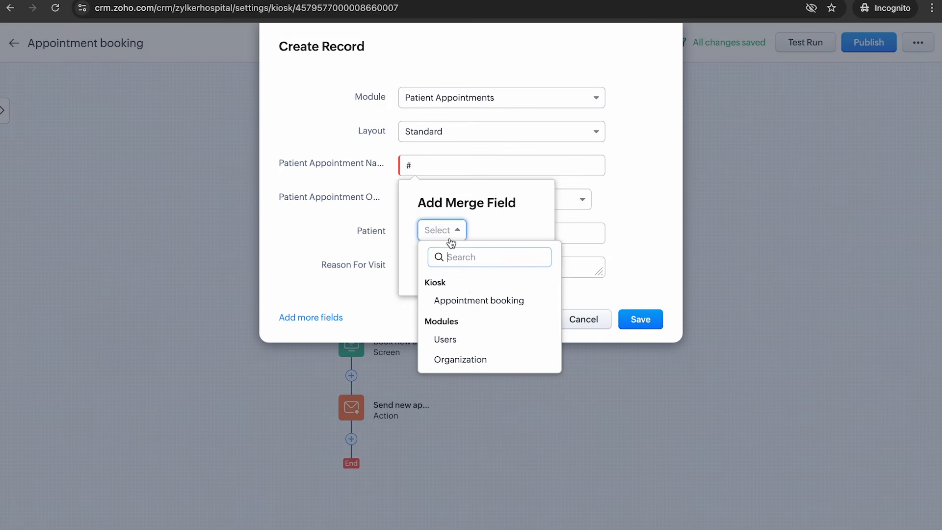
left_click(477, 301)
left_click(559, 232)
left_click(600, 301)
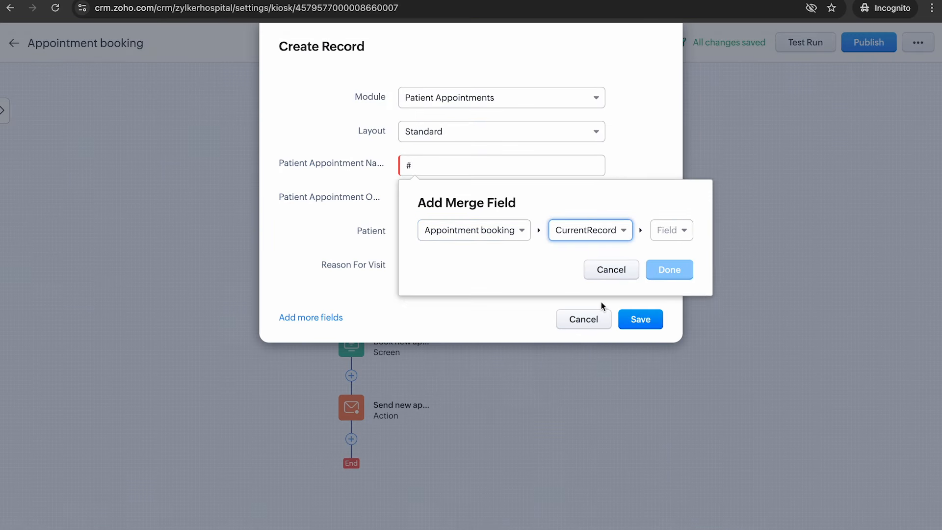
left_click(672, 239)
left_click(720, 339)
left_click(687, 271)
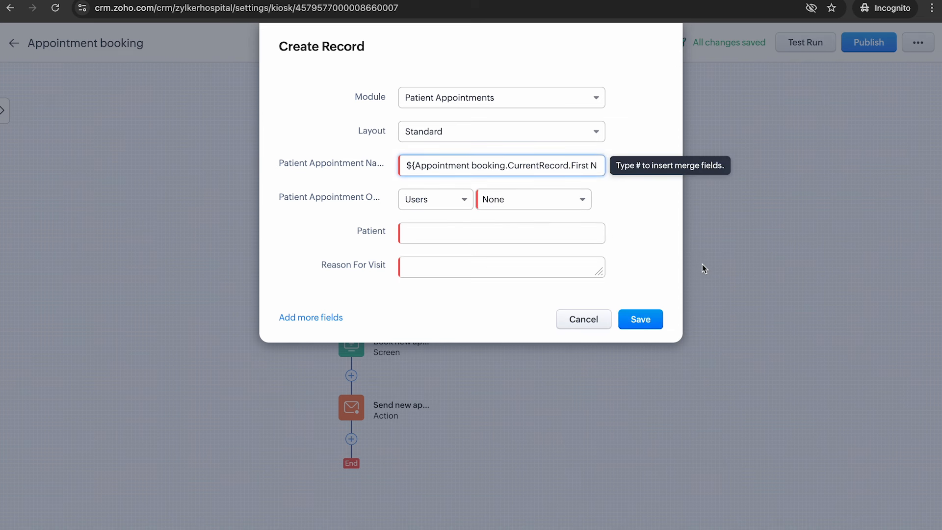
Step: Append "for" and the "Choose speciality" merge field from the "Book new appointment" screen to the patient appointment name
left_click_drag(572, 166, 611, 169)
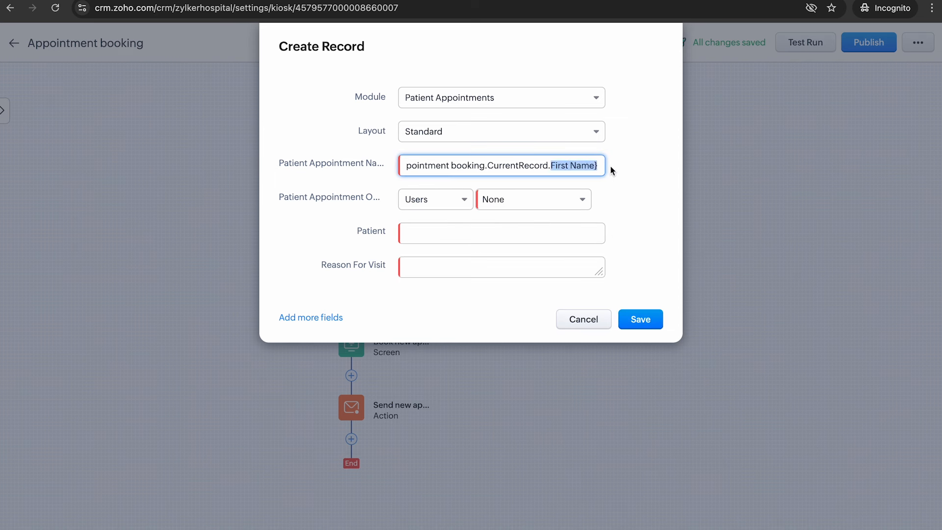
left_click(603, 162)
type("f")
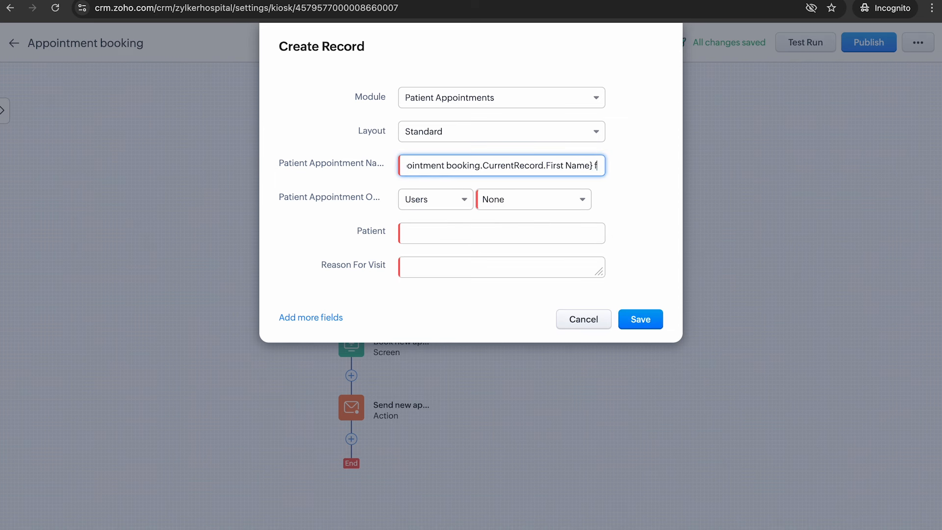
type("or #")
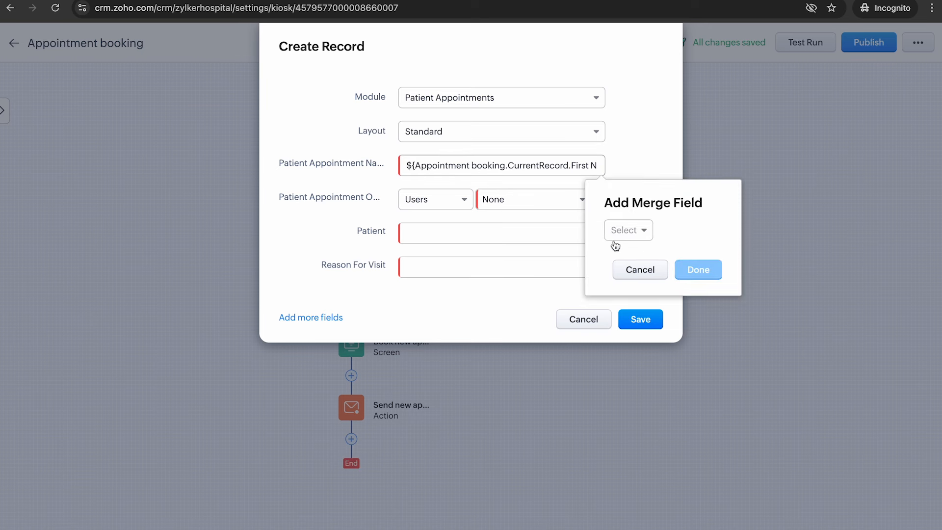
left_click(620, 236)
left_click(653, 305)
left_click(758, 231)
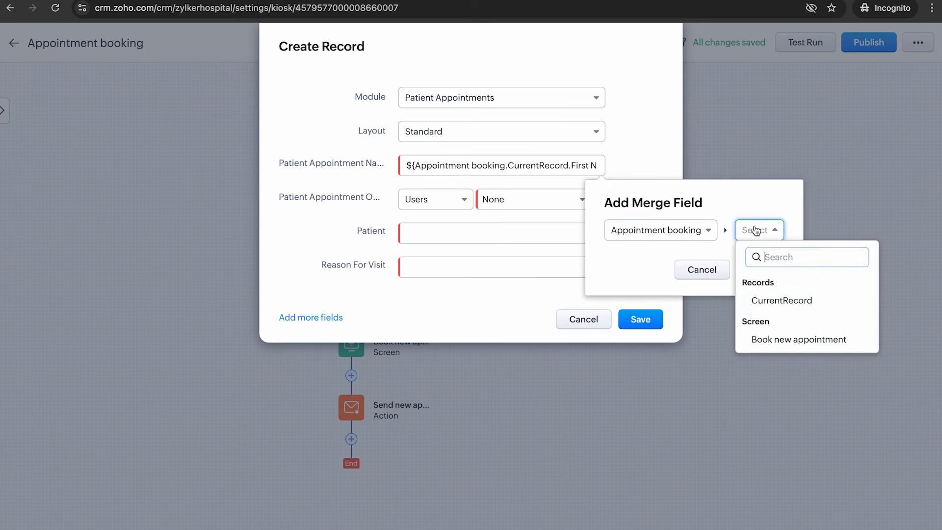
left_click(772, 299)
left_click(783, 236)
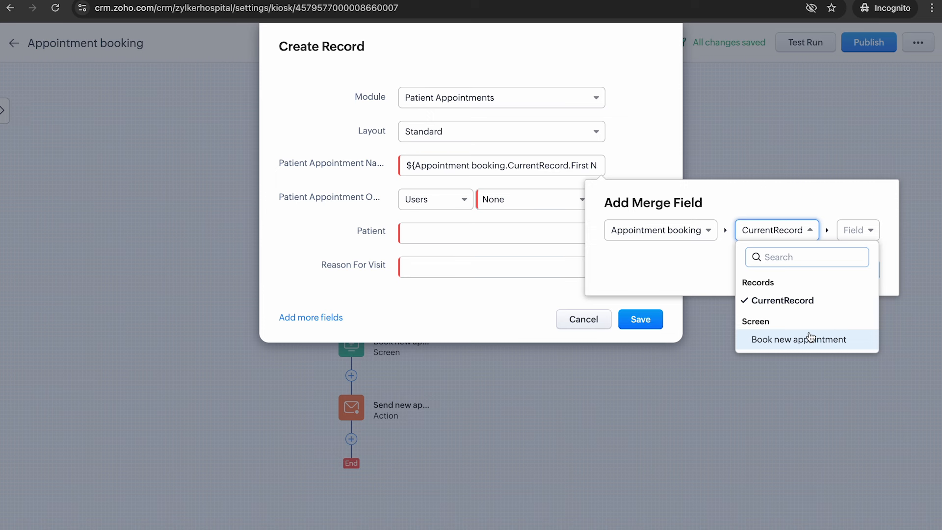
left_click(811, 338)
left_click(876, 236)
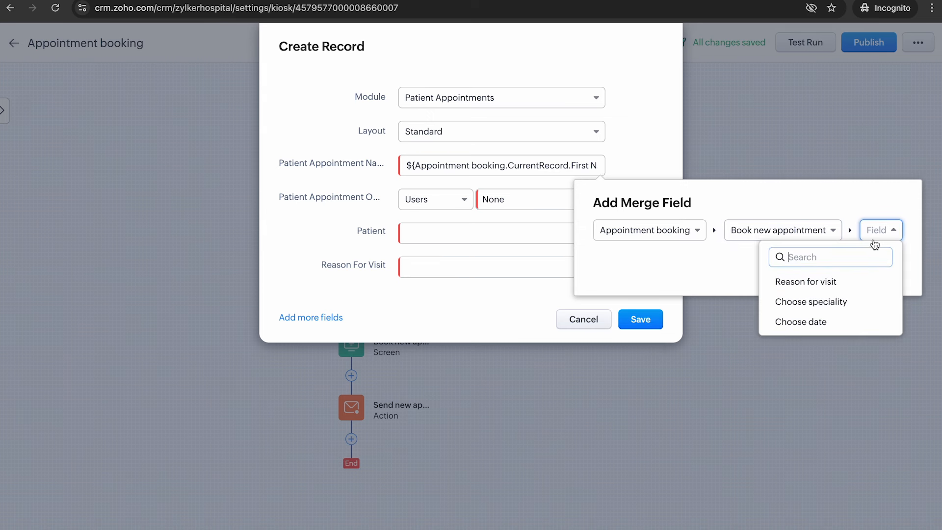
left_click(877, 301)
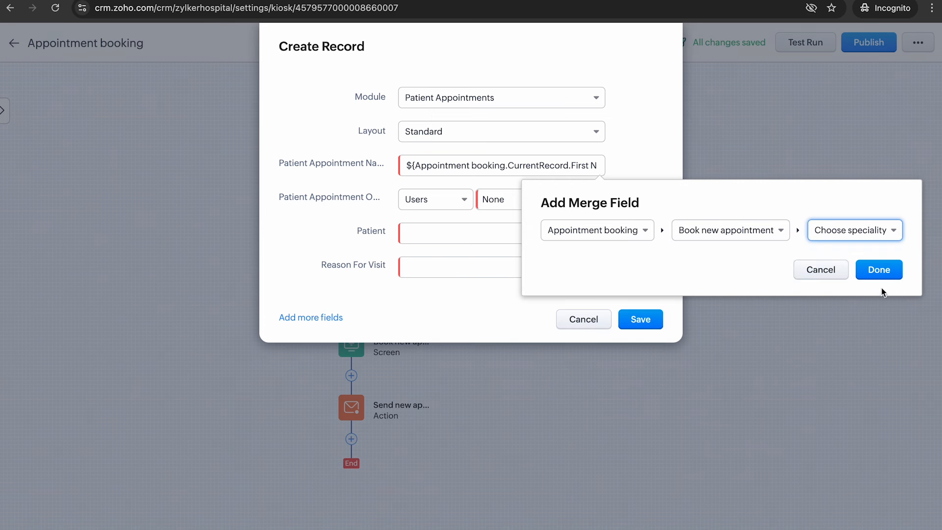
left_click(878, 271)
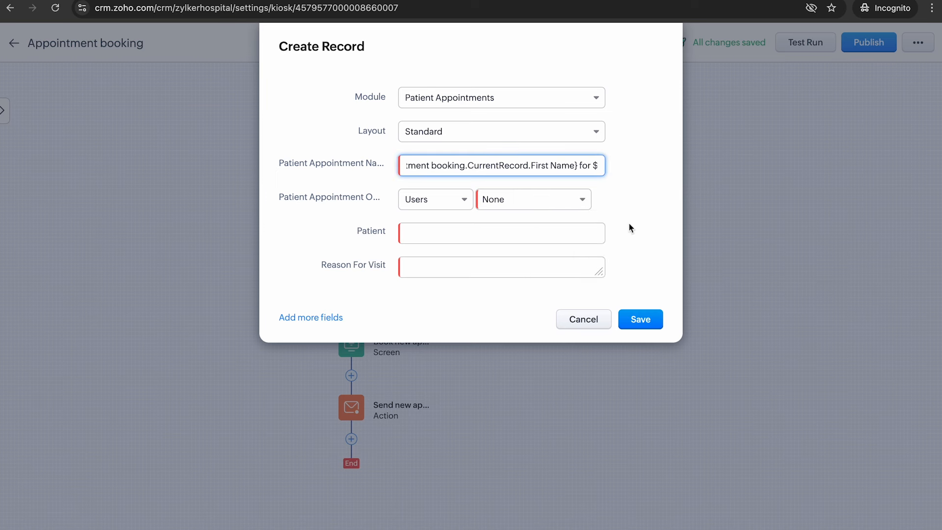
Step: Set the patient appointment owner to Logged in User and fill Patient with the Appointment booking CurrentRecord merge field
left_click(530, 199)
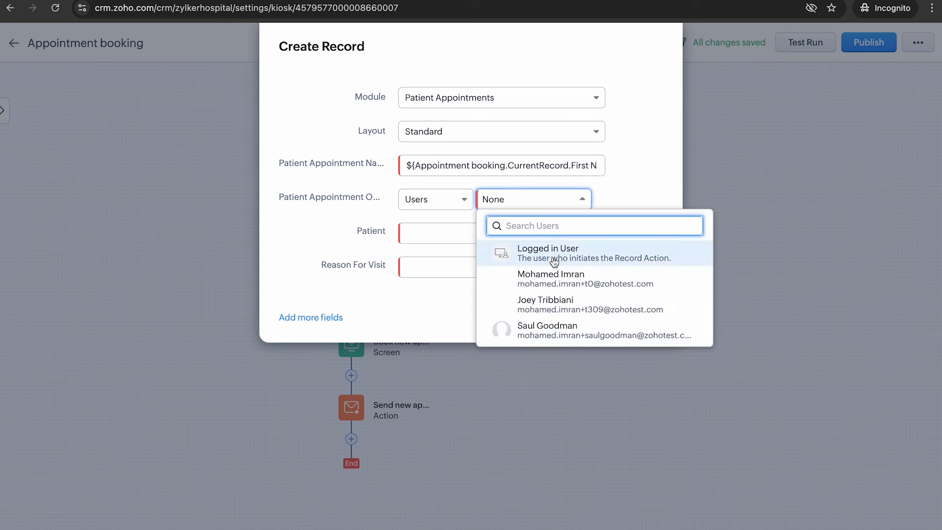
left_click(554, 260)
left_click(558, 238)
type("#")
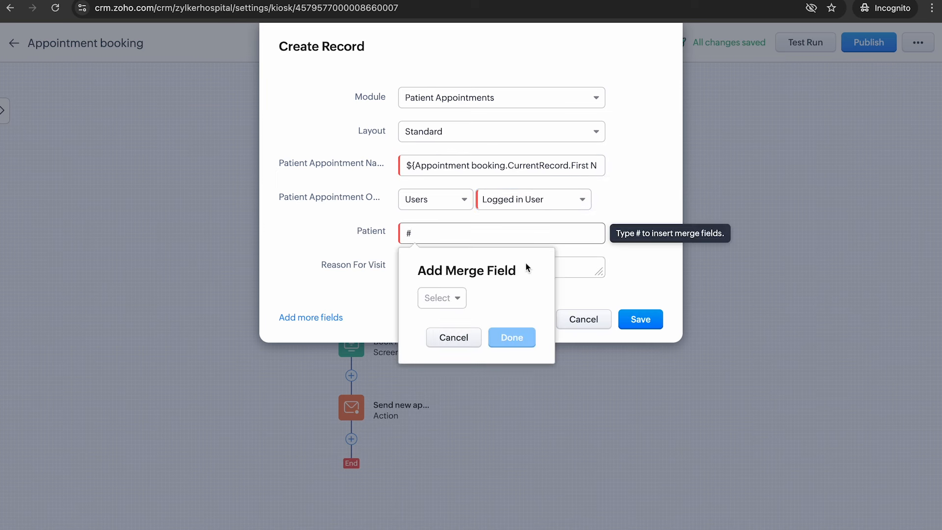
left_click(440, 297)
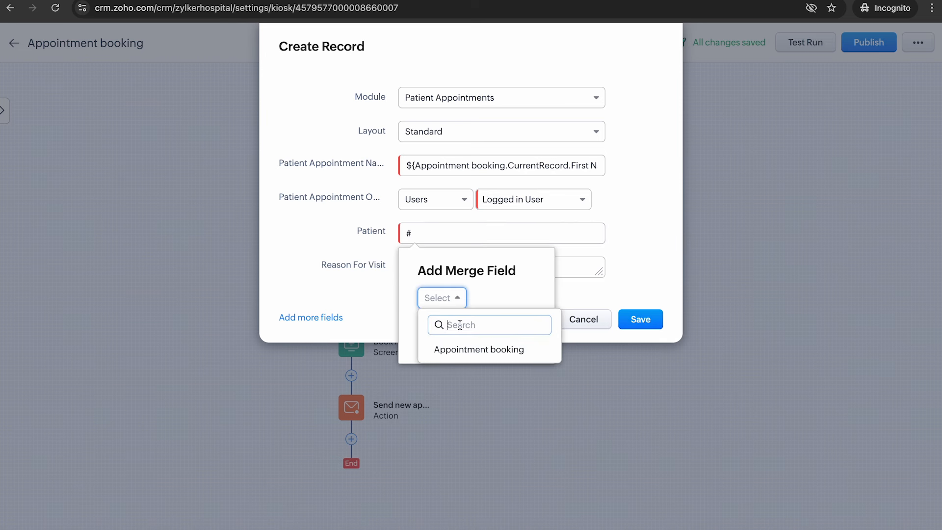
left_click(476, 349)
left_click(562, 305)
left_click(568, 348)
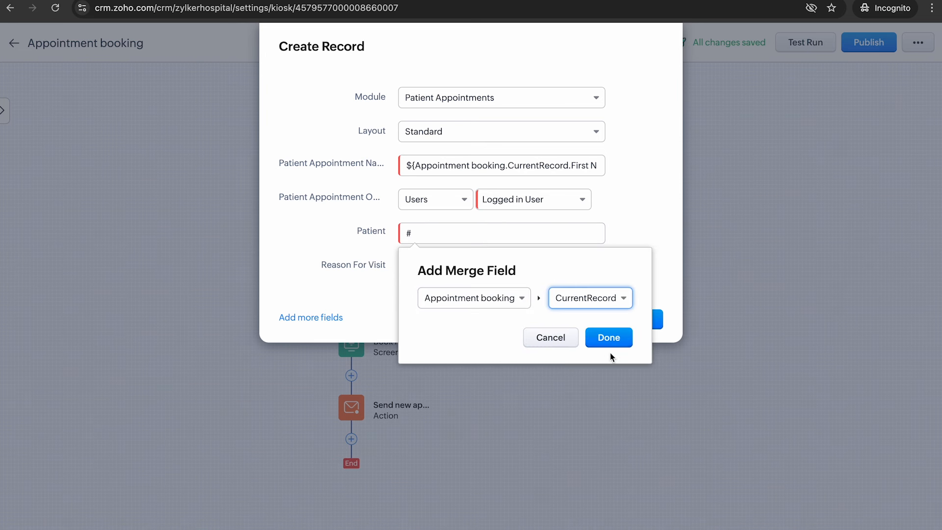
left_click(611, 338)
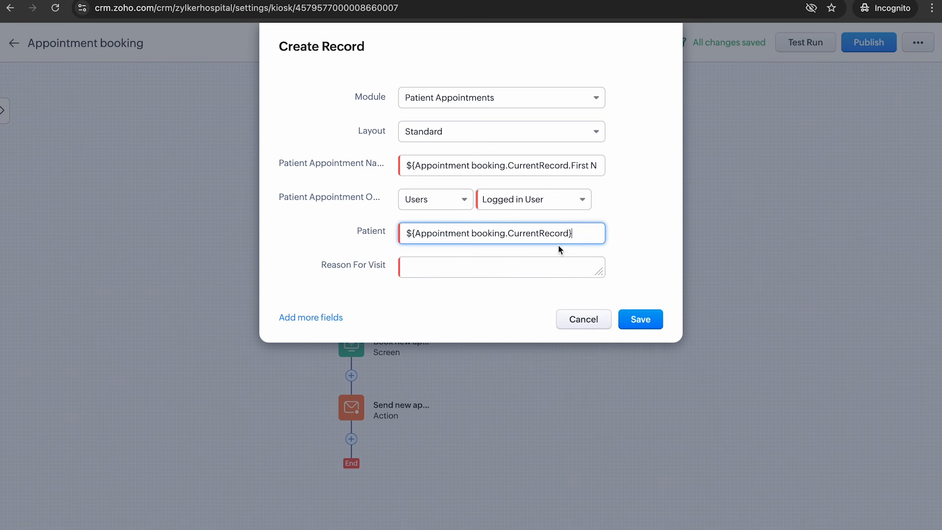
Step: Fill Reason For Visit with the "Reason for visit" merge field from the "Book new appointment" screen and save the action
left_click(512, 271)
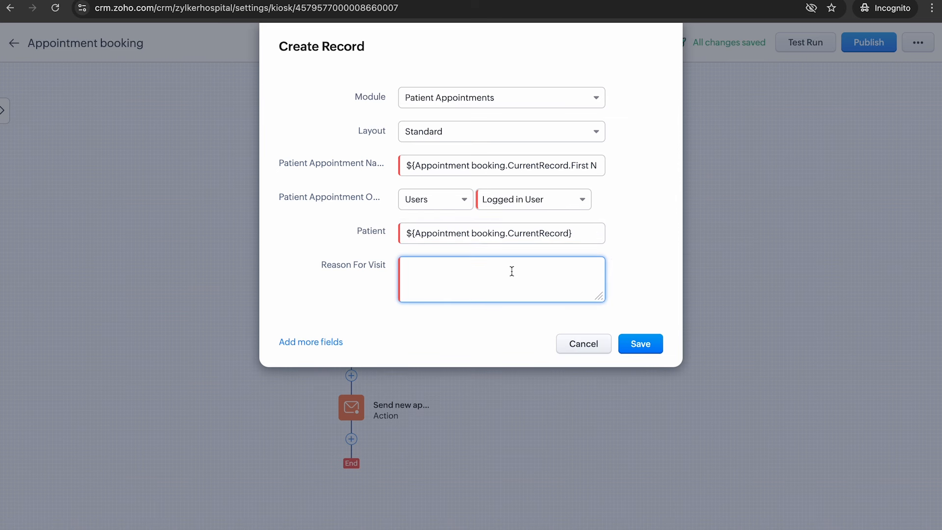
type("#")
left_click(429, 332)
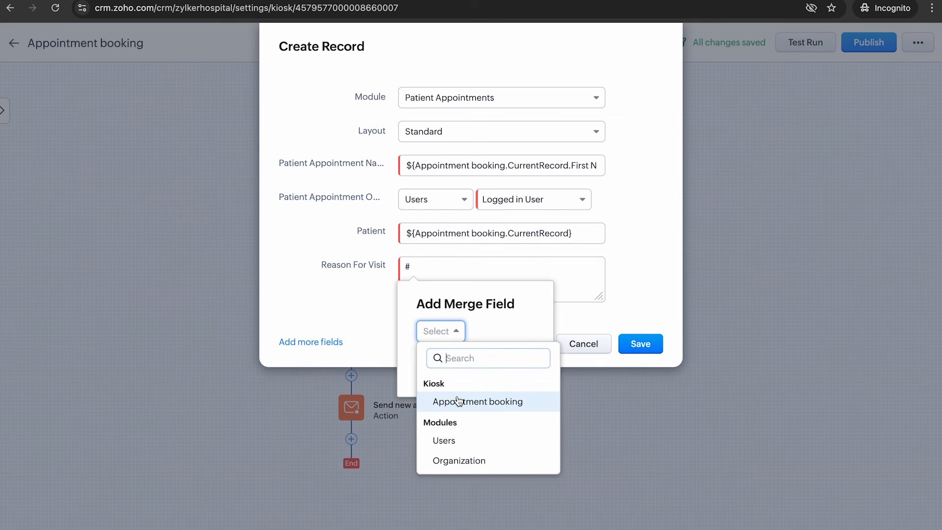
left_click(462, 400)
left_click(573, 334)
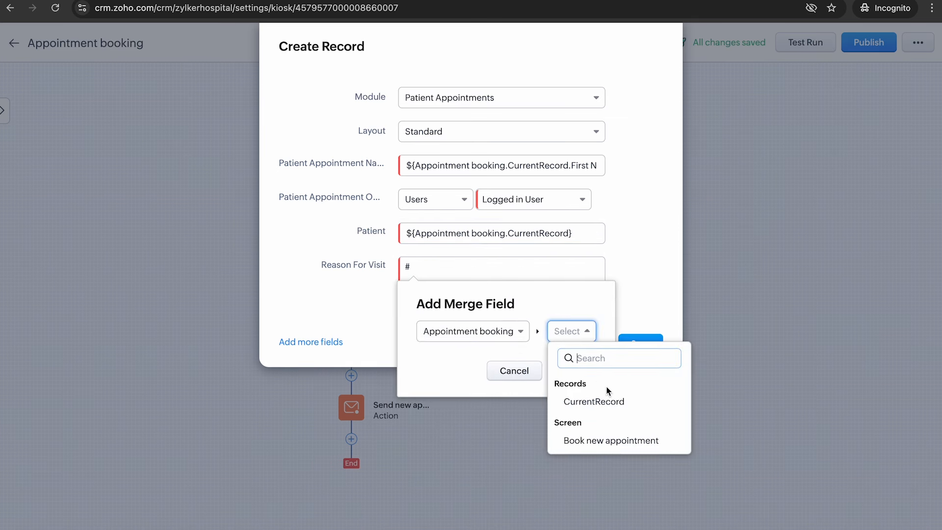
left_click(632, 440)
left_click(703, 331)
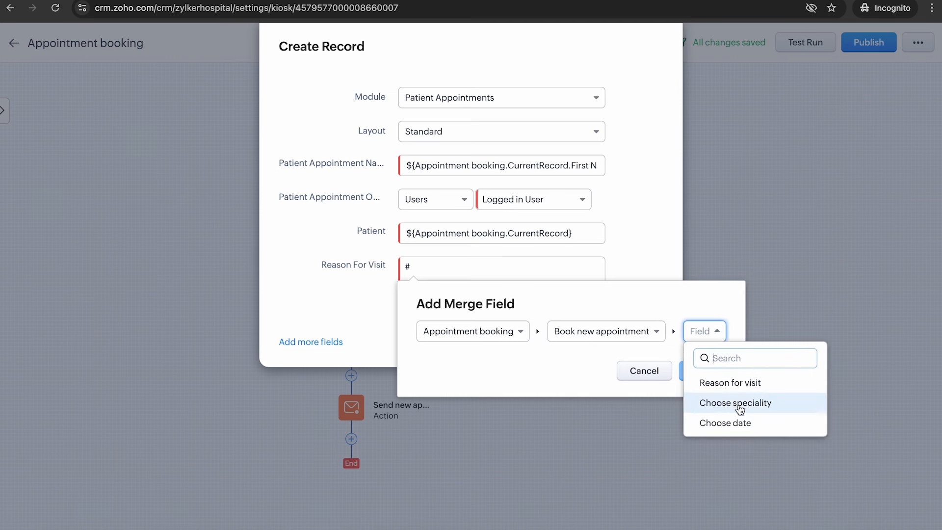
left_click(734, 383)
left_click(740, 373)
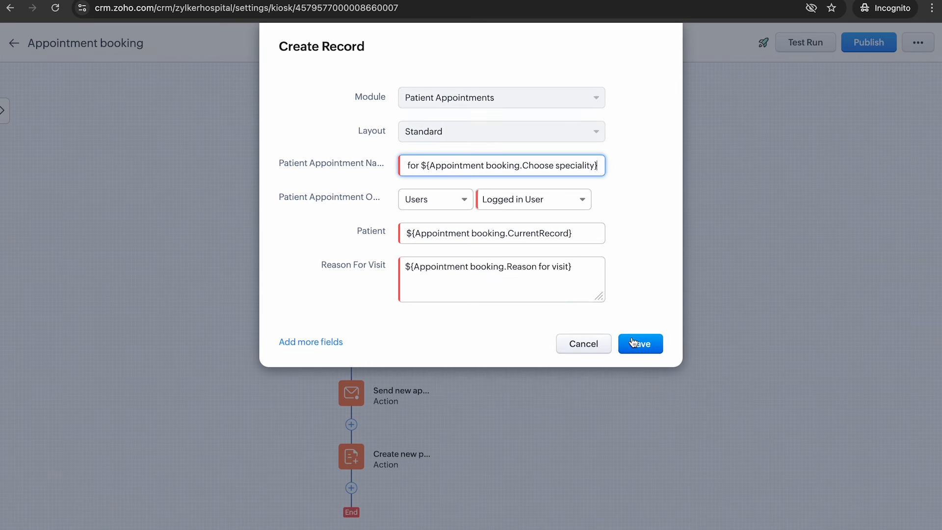
left_click(633, 343)
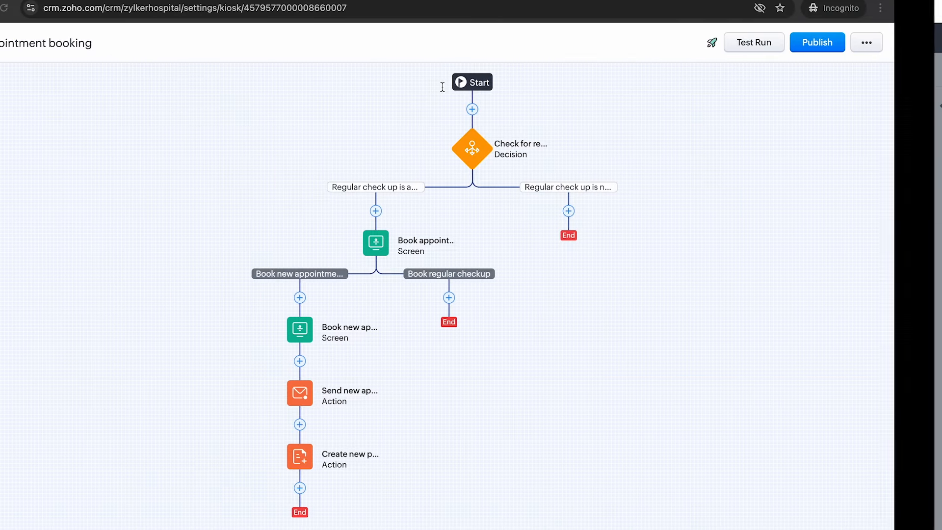
Step: Add a screen after the Create Record action and name it "New appointment confirmation"
left_click(351, 488)
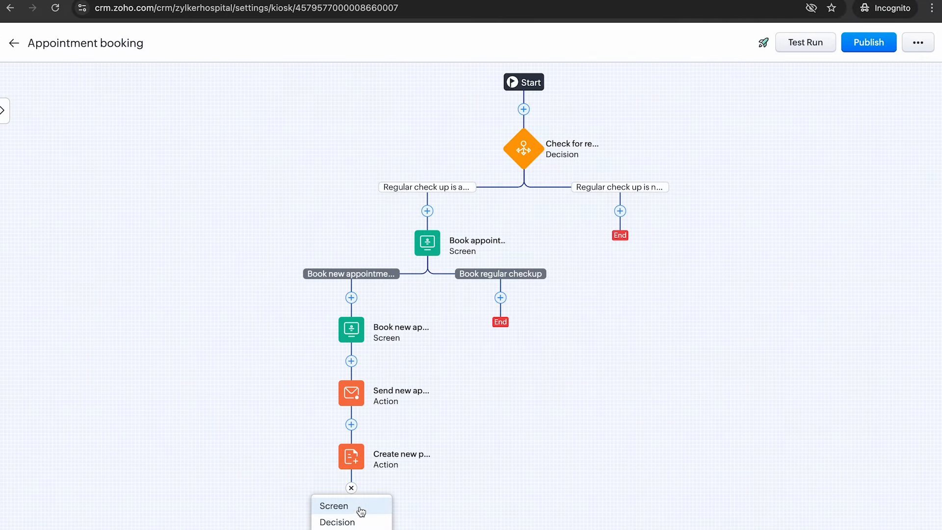
left_click(360, 506)
key("BackSpace")
key("BackSpace")
key("BackSpace")
key("BackSpace")
key("BackSpace")
key("BackSpace")
key("BackSpace")
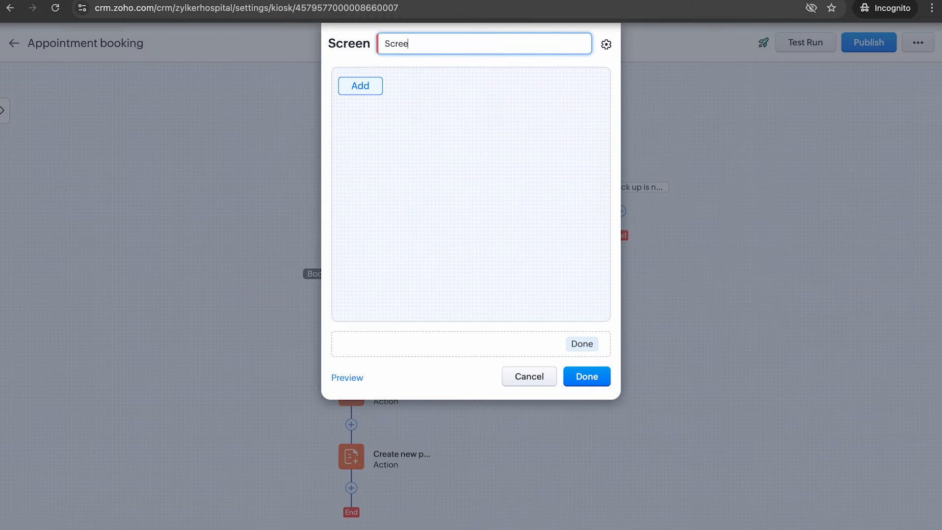
type("New appointment confi")
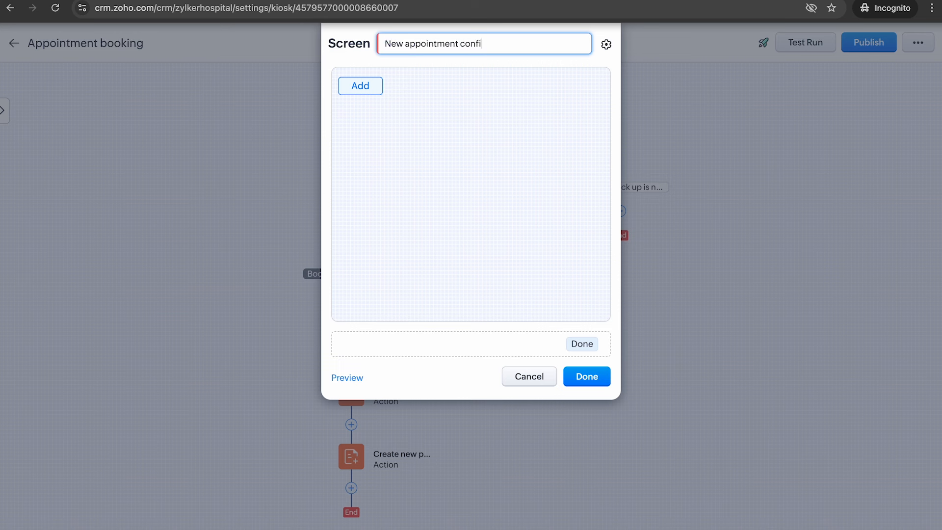
type("rmation")
Step: Add a display text to the confirmation screen reading "Hello," followed by the Appointment booking CurrentRecord First Name merge field
left_click(362, 87)
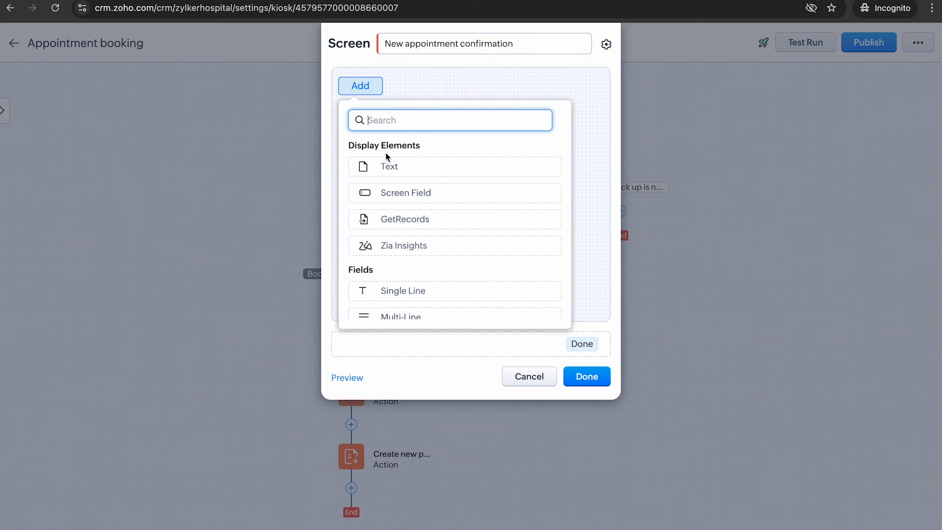
left_click(391, 164)
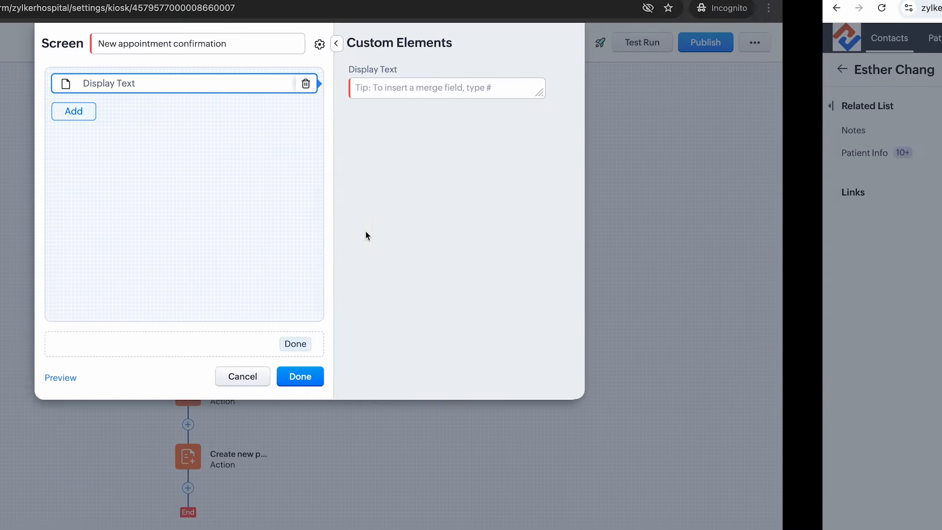
type("Hell")
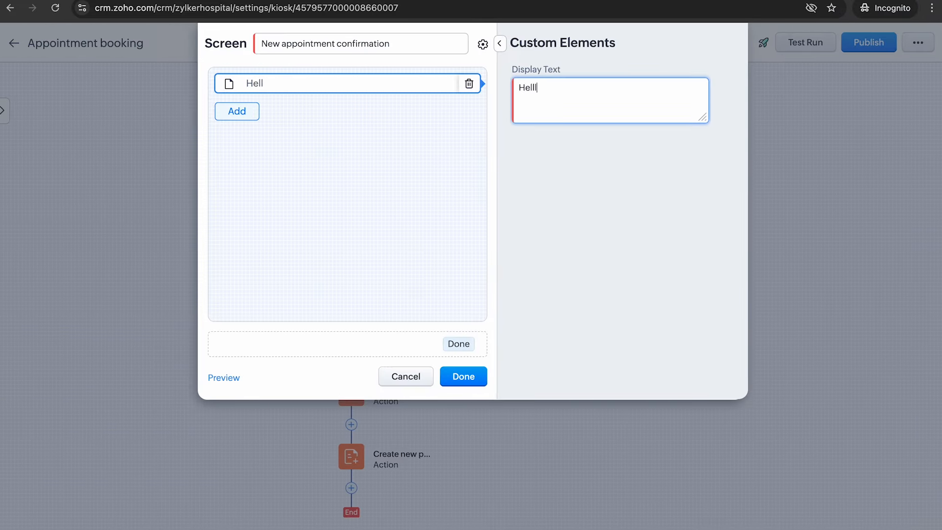
type("o, #")
left_click(563, 153)
left_click(619, 221)
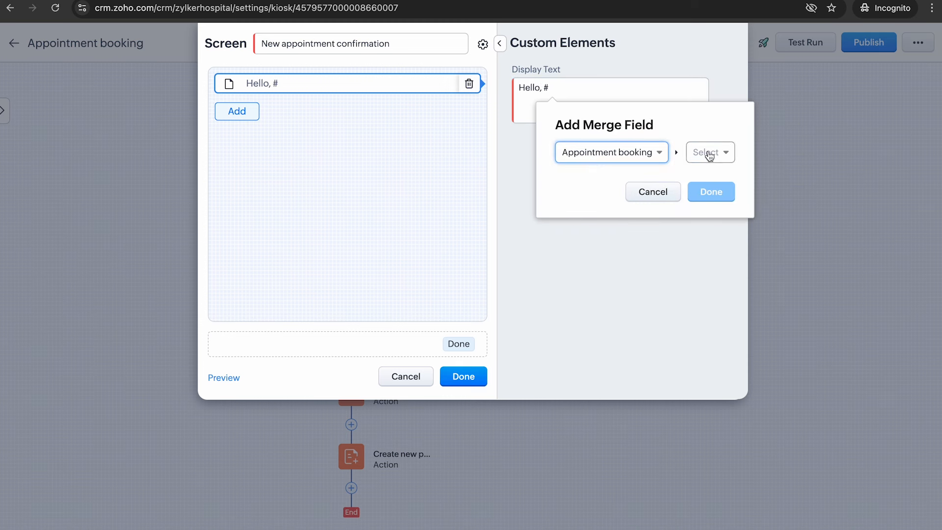
left_click(709, 155)
left_click(707, 201)
left_click(815, 150)
left_click(811, 265)
left_click(831, 191)
Step: Append ", an email has been sent to your inbox with the details." and a separate line "Thank you!" to the display text, and save the screen
type(",")
type(" An email has been sent")
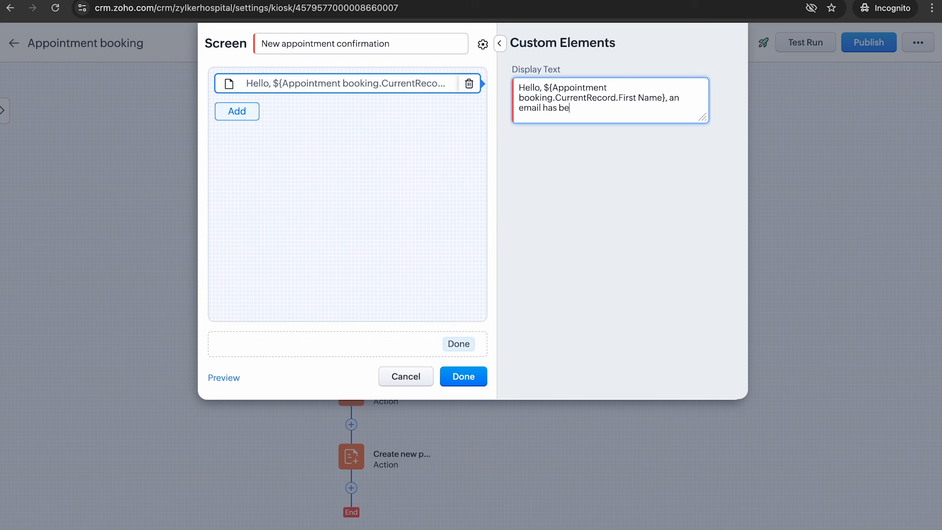
type(" to your inbox with the detao")
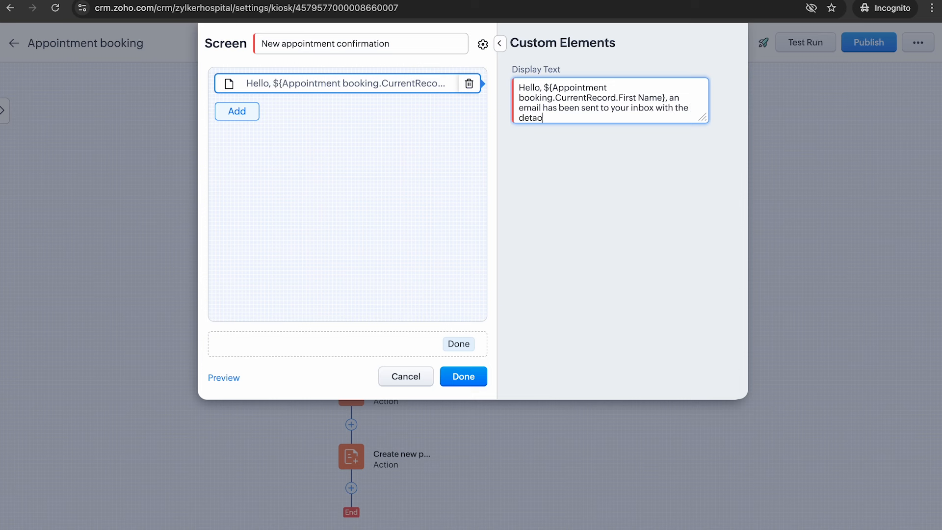
type("ls.")
key("Return")
key("Return")
type("Thank you!")
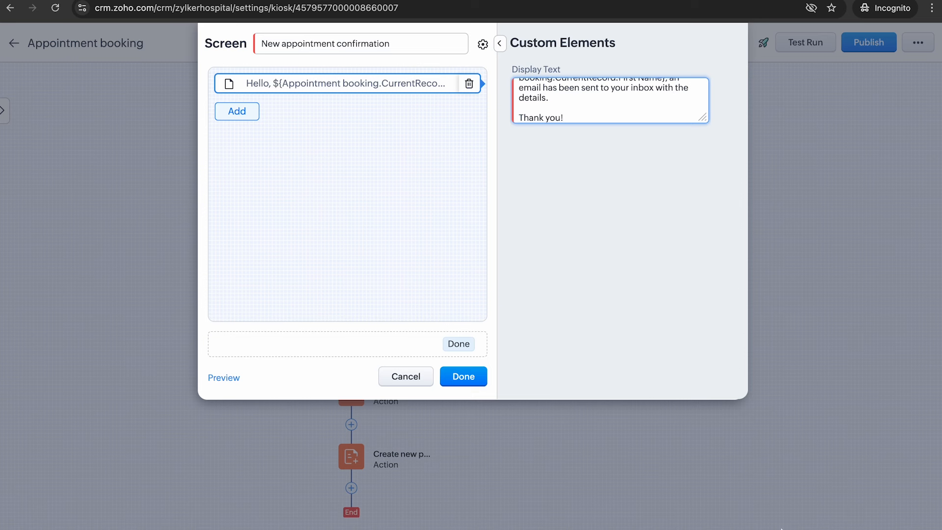
left_click(476, 382)
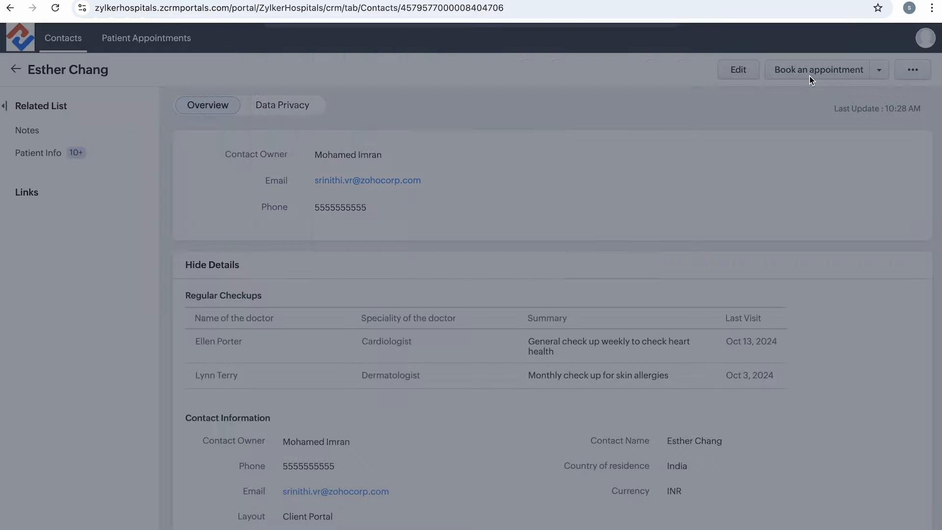
Step: View the list of regular checkups in the patient portal's booking kiosk, and return to the kiosk builder
left_click(627, 247)
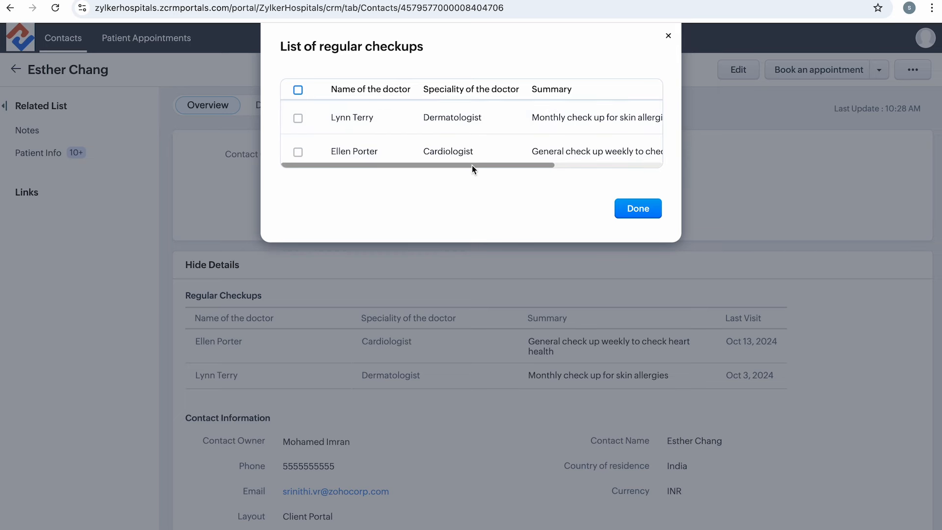
key("ctrl+Left")
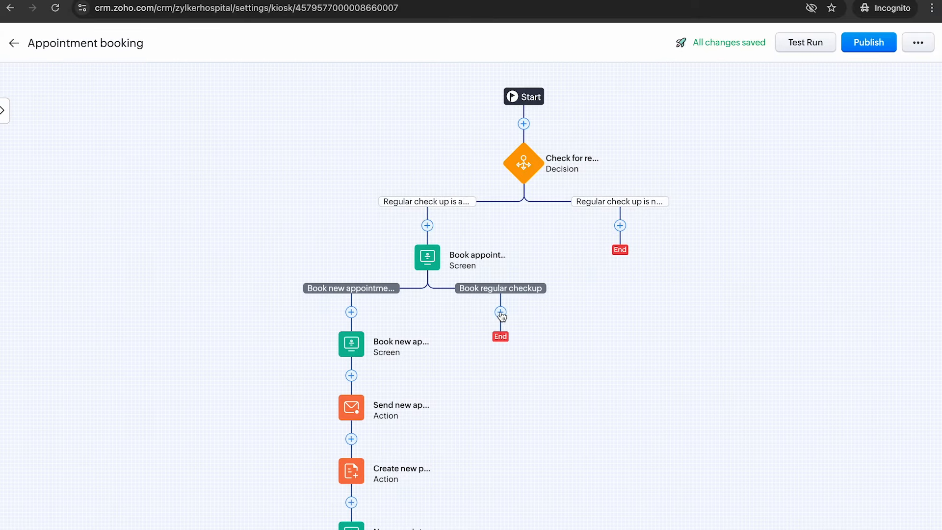
Step: Add a screen to the "Book regular checkup" branch and name it "Display regular check ups"
left_click(500, 313)
left_click(505, 330)
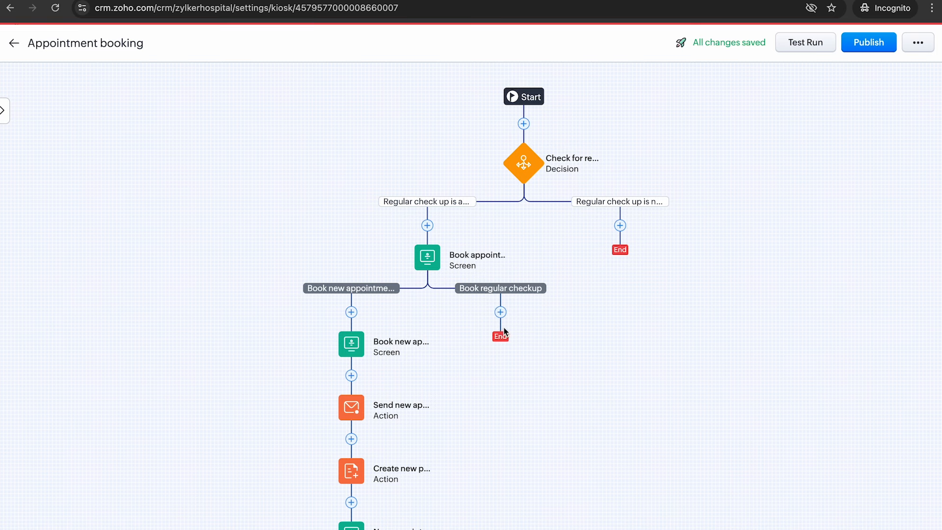
key("BackSpace")
key("BackSpace")
key("BackSpace")
key("BackSpace")
key("BackSpace")
key("BackSpace")
type("Disa")
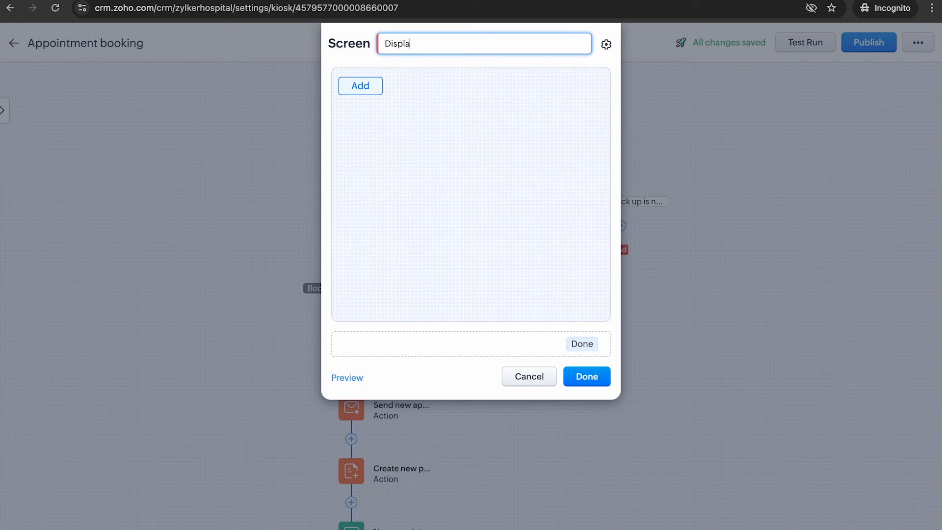
type("lay regular check up")
Step: Add a GetRecords element using "Regular check ups" to the screen and save it
left_click(361, 87)
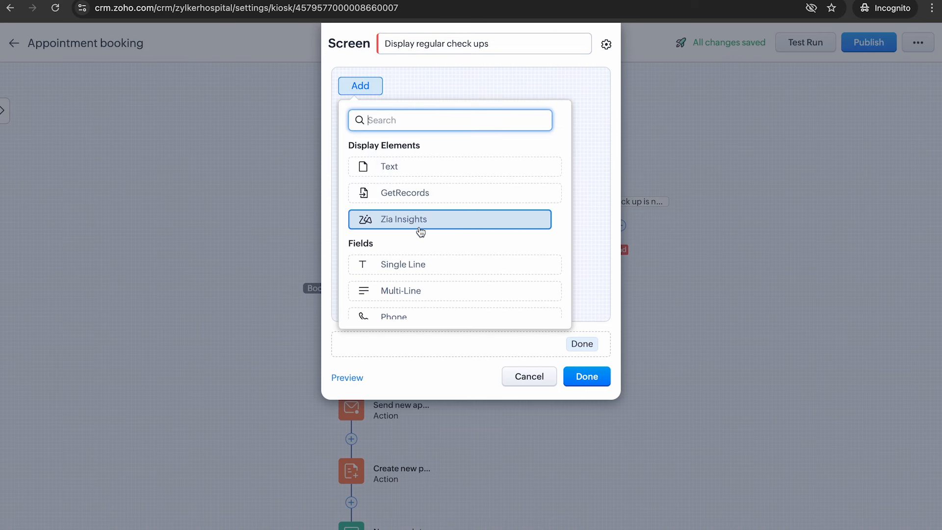
left_click(405, 196)
left_click(569, 99)
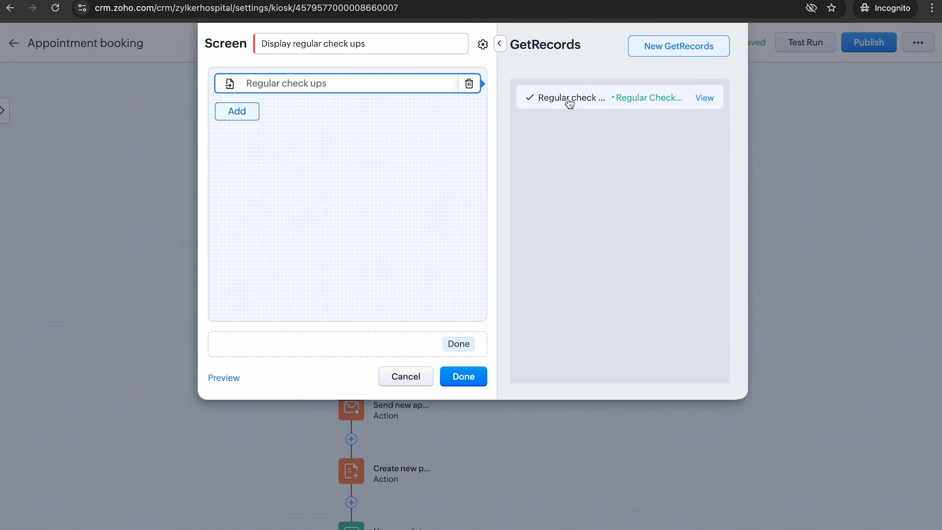
left_click(476, 382)
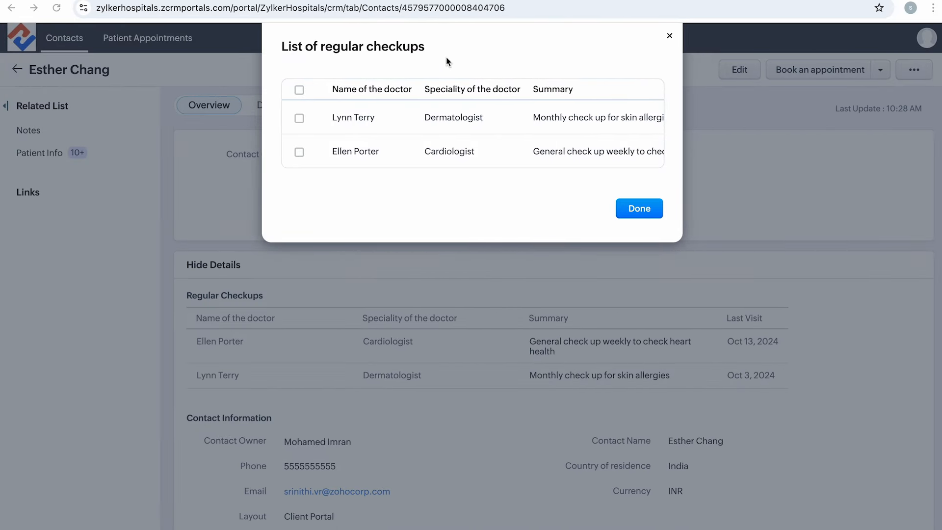
Step: Choose the dermatologist checkup in the patient portal's kiosk and examine the date selection form with its preferred date field
left_click(299, 119)
left_click(647, 205)
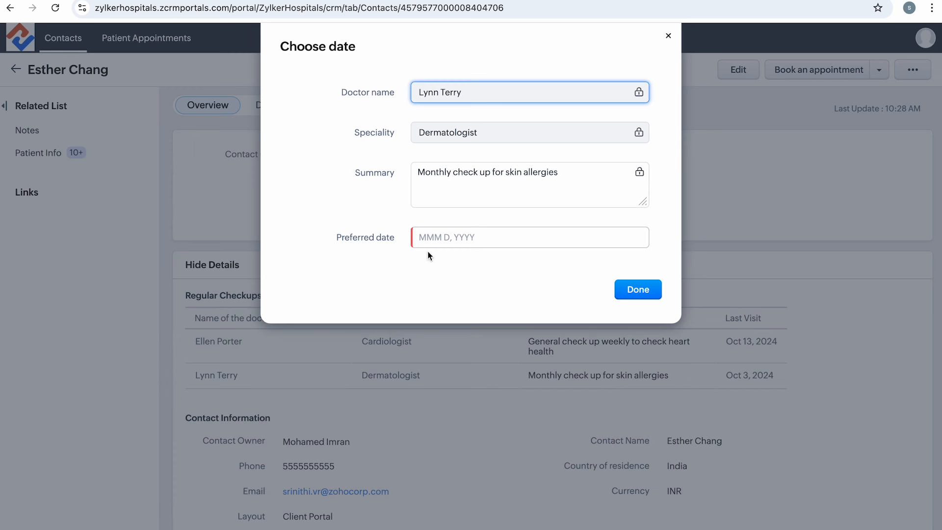
left_click(442, 242)
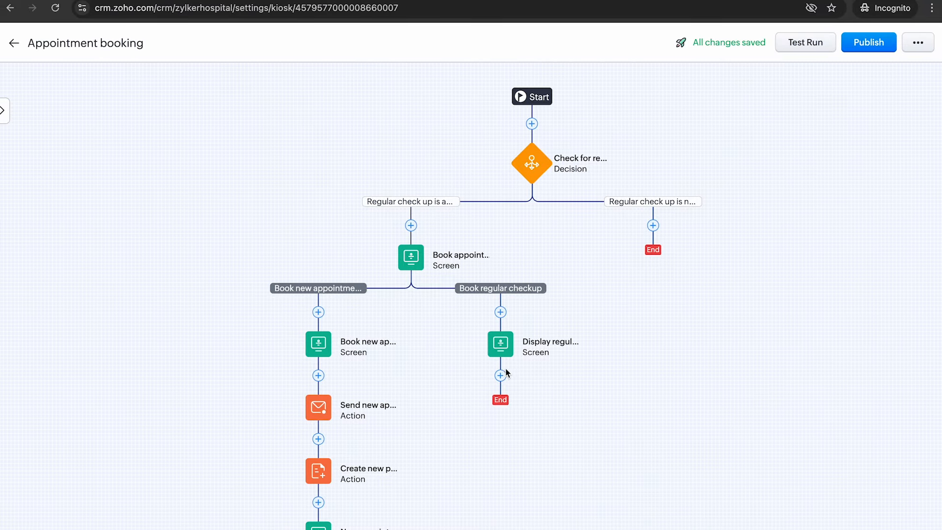
Step: Add a screen after "Display regular check ups" in the kiosk builder and name it "Book check up"
left_click(501, 375)
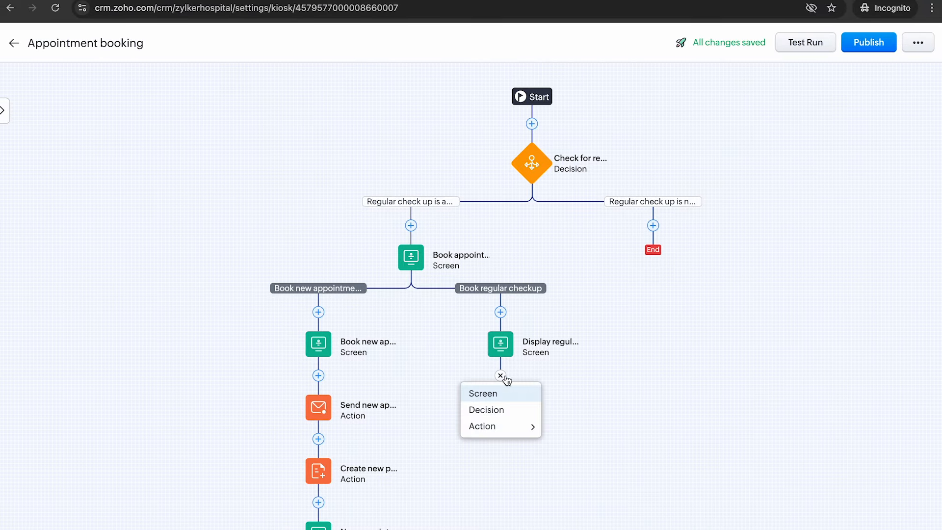
left_click(512, 395)
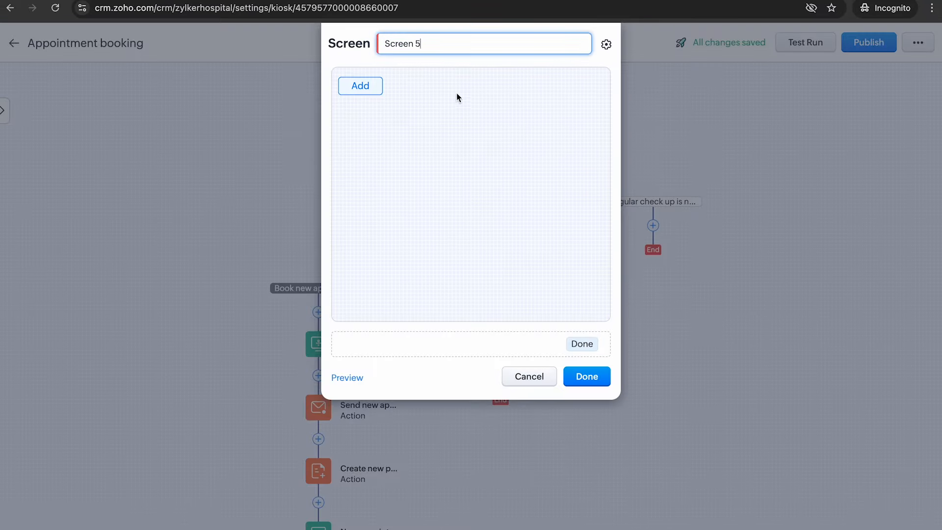
key("BackSpace")
key("BackSpace")
type("Book chec")
Step: Add a Single Line field named "Doctor name" to the "Book check up" screen
left_click(359, 85)
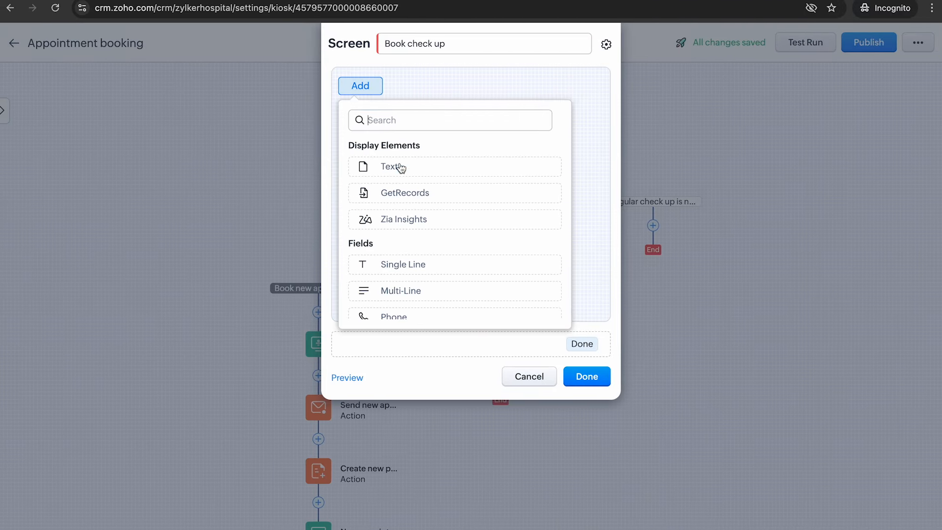
left_click(435, 264)
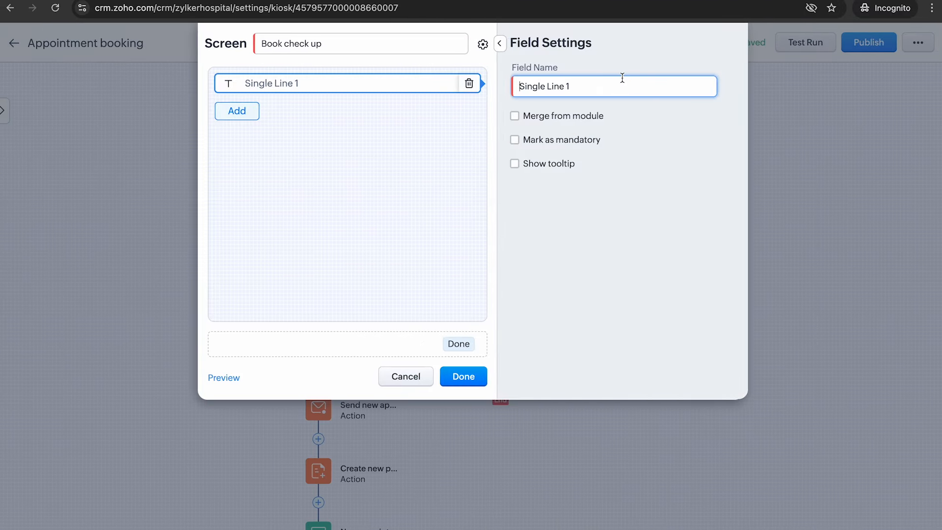
left_click_drag(589, 86, 509, 90)
type("Do")
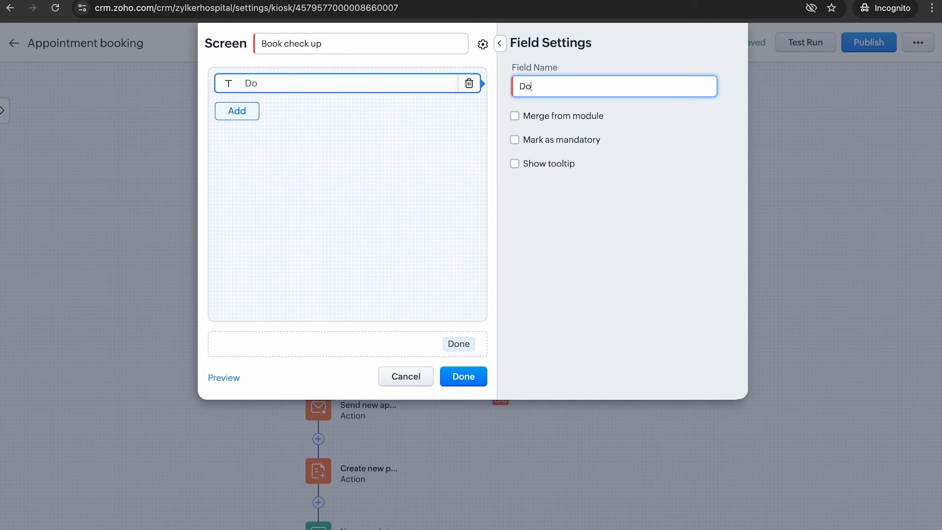
type("ctor name")
Step: Enable merging from module for "Doctor name" and fill it with the Regular check ups "Name of the doctor" merge field from Appointment booking
left_click(595, 118)
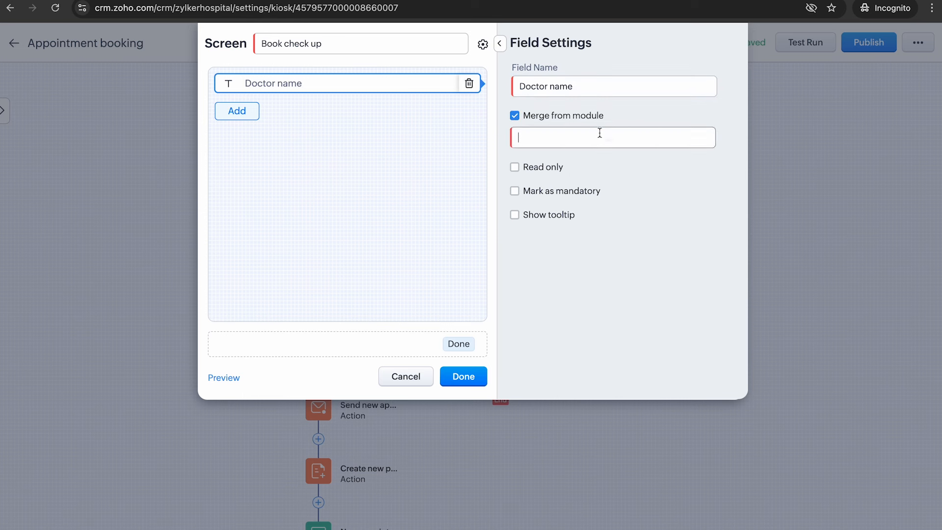
type("#")
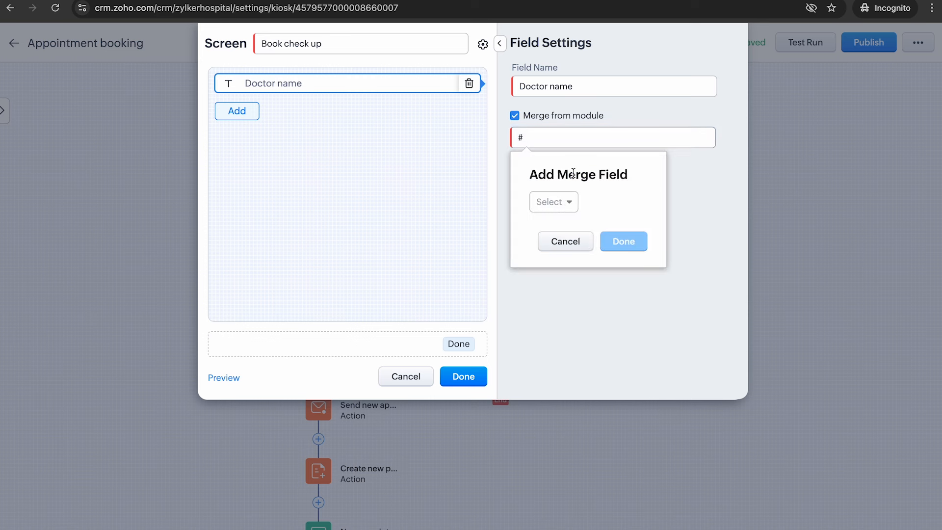
left_click(550, 203)
left_click(577, 278)
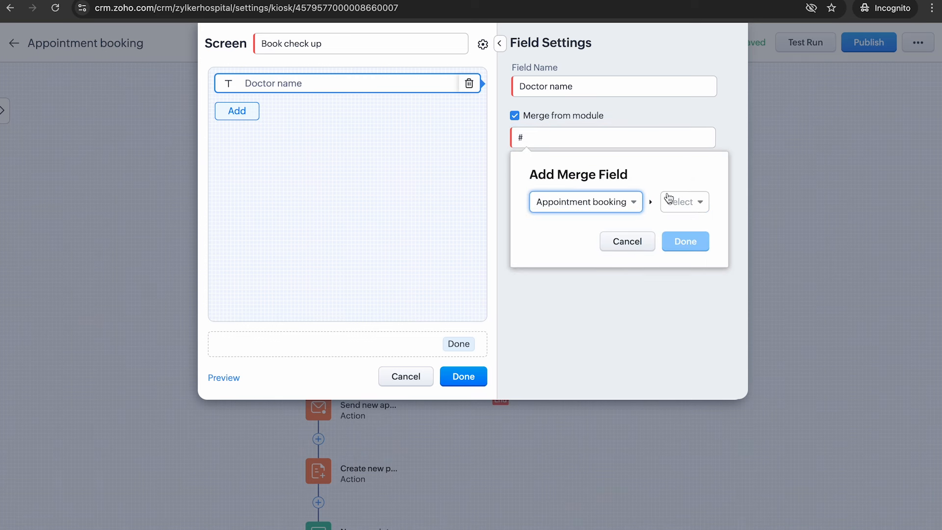
left_click(684, 202)
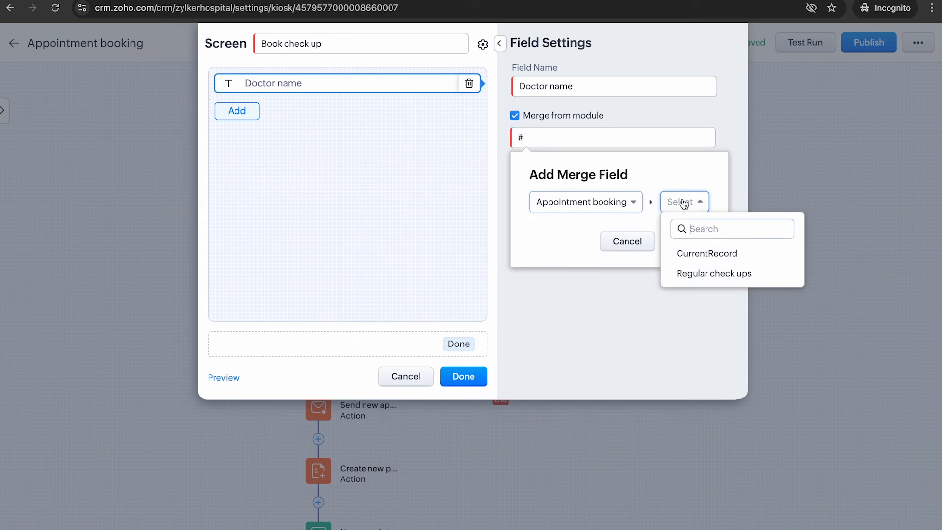
left_click(714, 274)
left_click(791, 201)
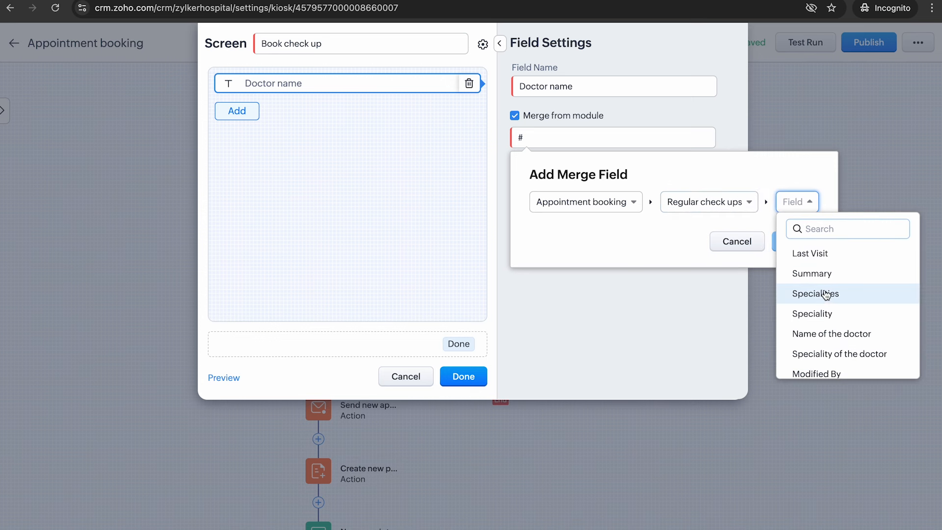
left_click(848, 338)
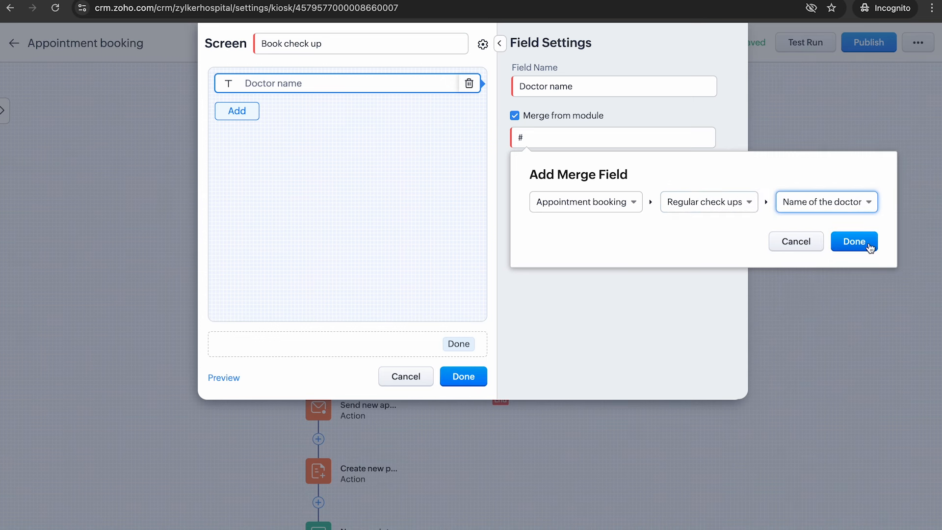
left_click(855, 242)
Step: Add a second Single Line field to the "Book check up" screen and name it "Speciality"
left_click(253, 109)
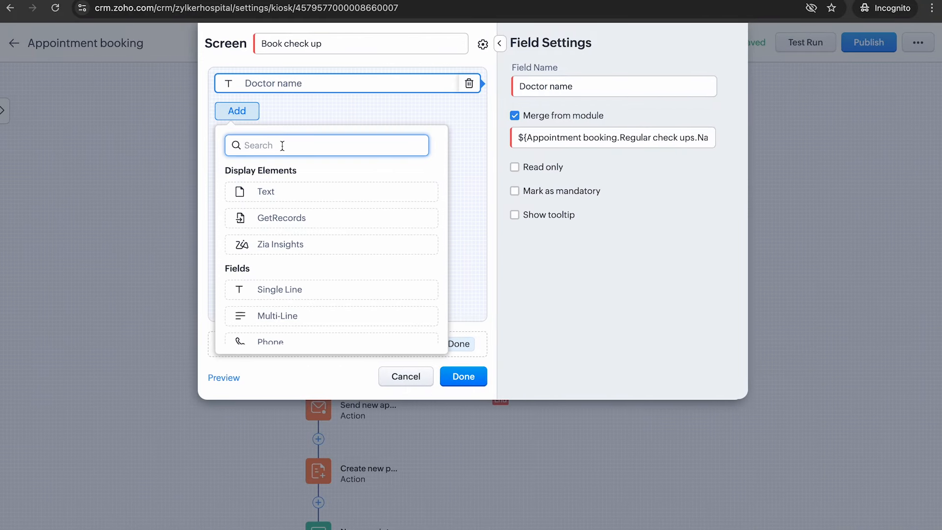
type("si")
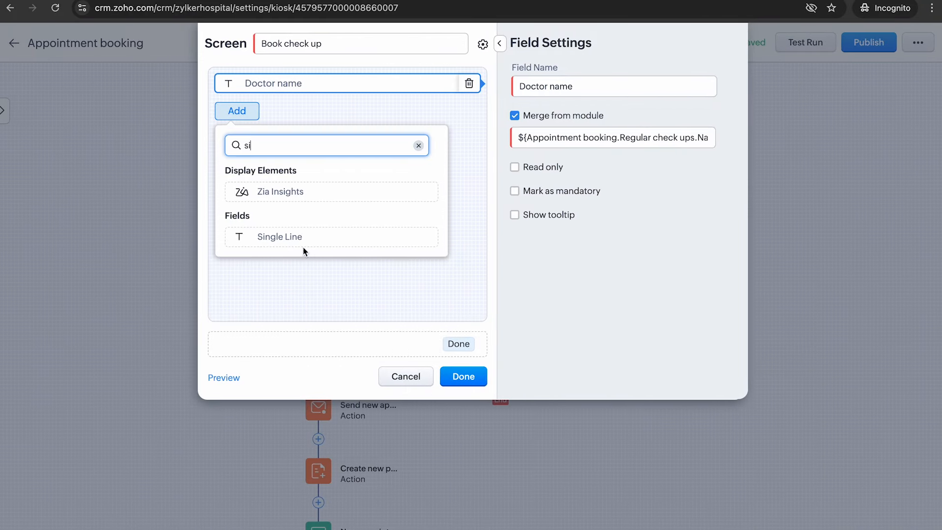
left_click(299, 241)
key("BackSpace")
key("BackSpace")
key("BackSpace")
key("BackSpace")
key("BackSpace")
key("BackSpace")
key("BackSpace")
key("BackSpace")
key("BackSpace")
key("BackSpace")
key("BackSpace")
key("BackSpace")
key("BackSpace")
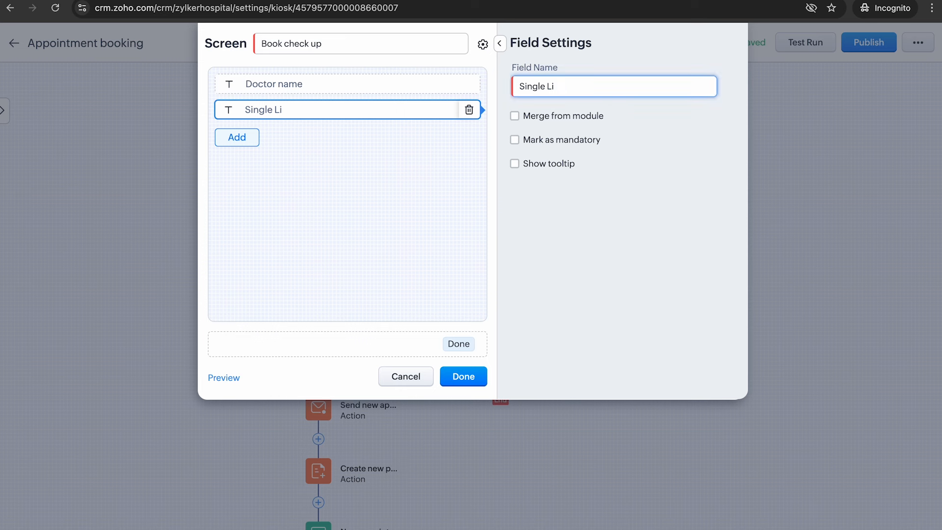
type("Speciality")
Step: Enable merging from module for "Speciality" and fill it with the Regular check ups "Speciality of the doctor" merge field from Appointment booking
left_click(577, 122)
left_click(581, 134)
type("#")
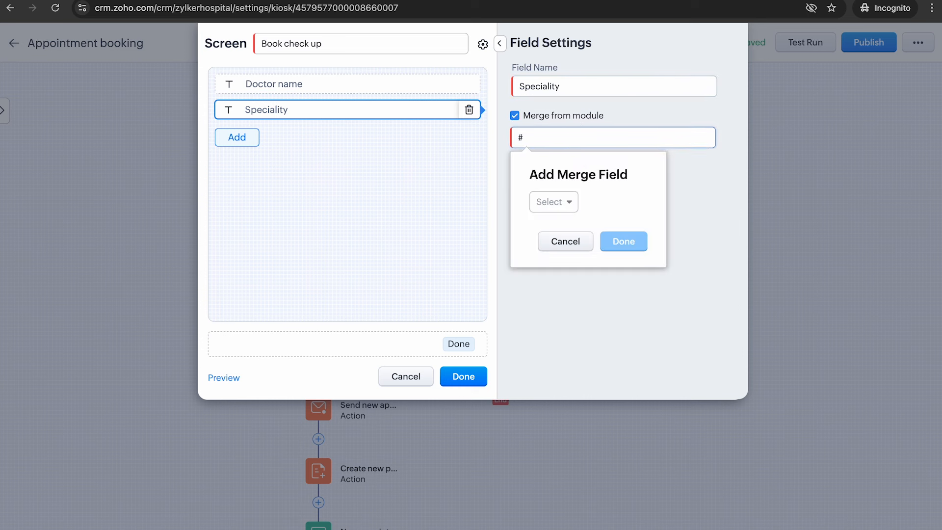
left_click(557, 206)
left_click(558, 270)
left_click(682, 202)
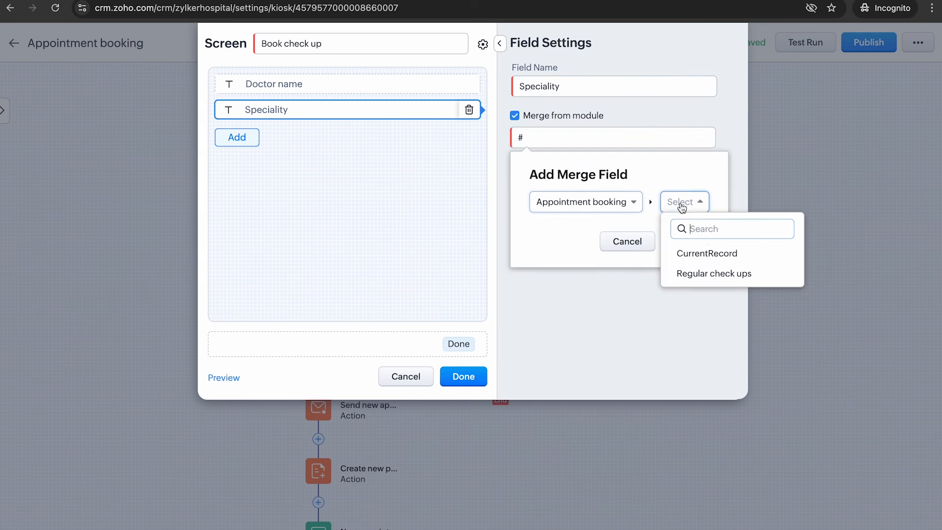
left_click(714, 273)
left_click(794, 203)
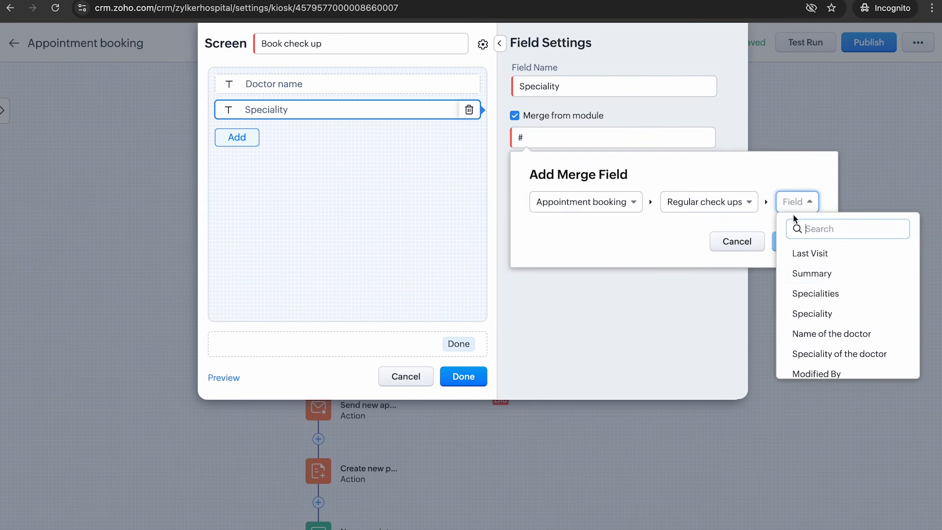
left_click(854, 353)
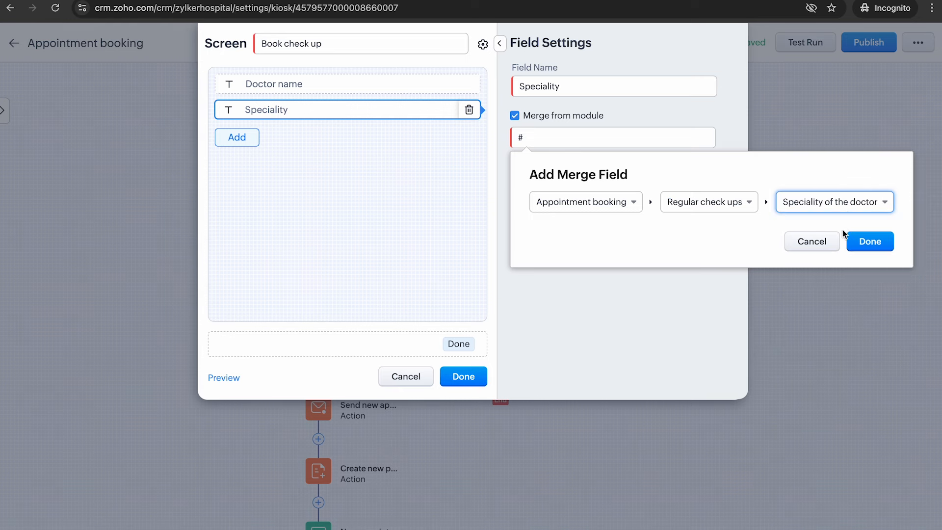
left_click(867, 243)
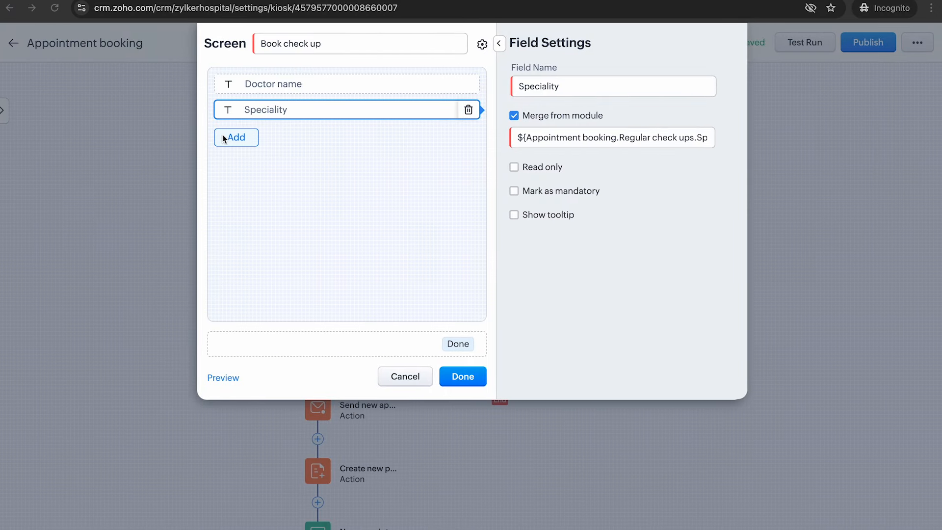
Step: Add a Multi-Line field to the "Book check up" screen and name it "Summary"
left_click(231, 139)
left_click(339, 342)
left_click(609, 80)
key("BackSpace")
key("BackSpace")
key("BackSpace")
key("BackSpace")
key("BackSpace")
key("BackSpace")
key("BackSpace")
key("BackSpace")
key("BackSpace")
key("BackSpace")
key("BackSpace")
key("BackSpace")
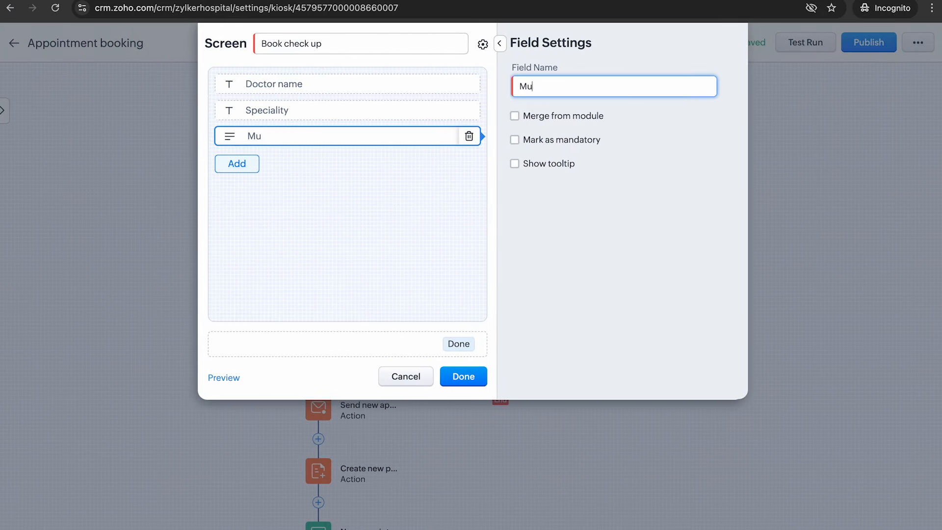
type("Summary")
Step: Enable merging from module for "Summary" and fill it with the Regular check ups "Summary" merge field from Appointment booking
left_click(576, 116)
left_click(570, 135)
type("#")
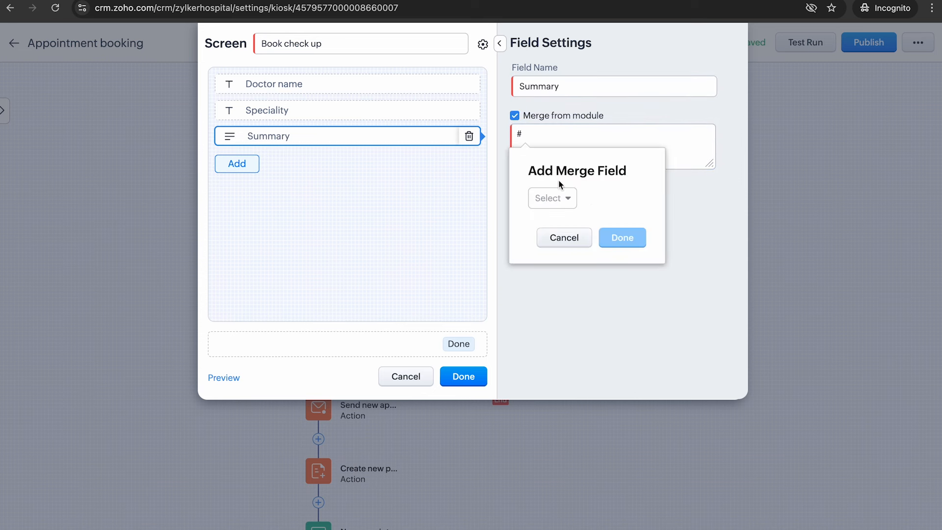
left_click(551, 198)
left_click(553, 268)
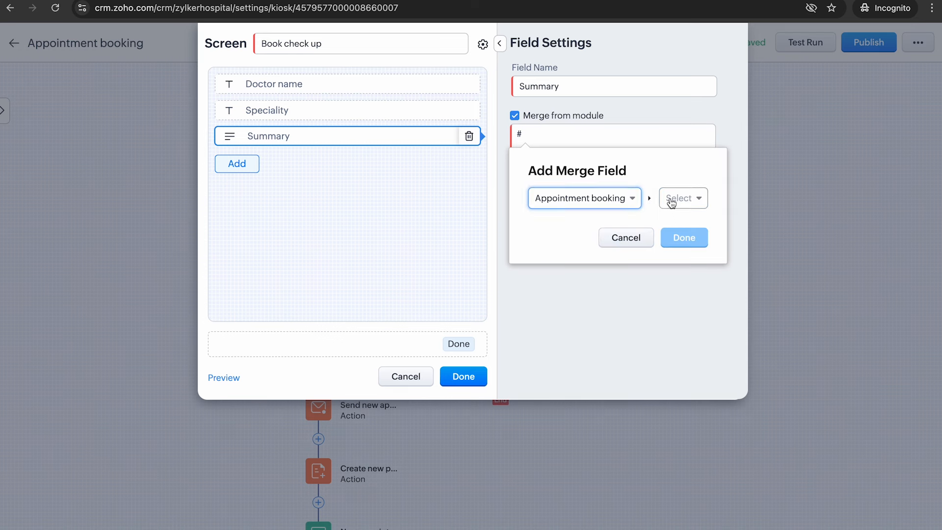
left_click(670, 198)
left_click(697, 269)
left_click(791, 199)
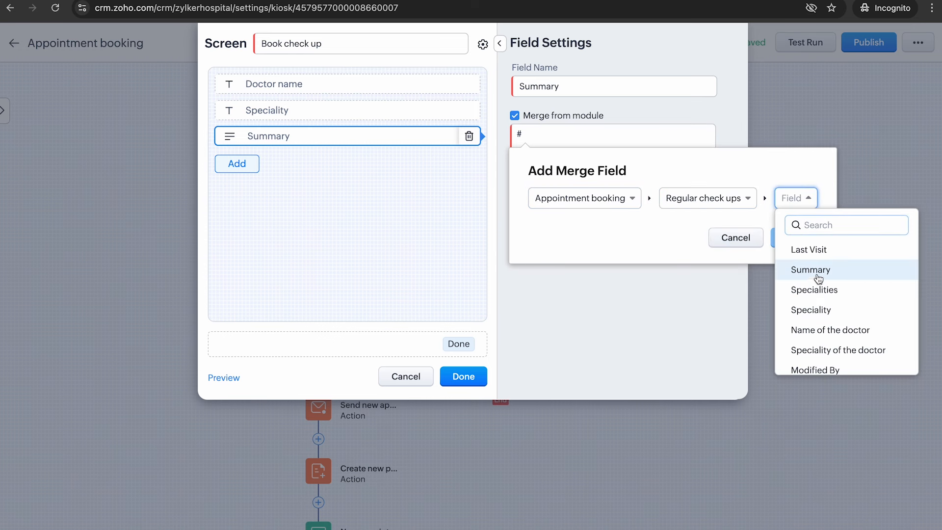
left_click(812, 271)
left_click(813, 237)
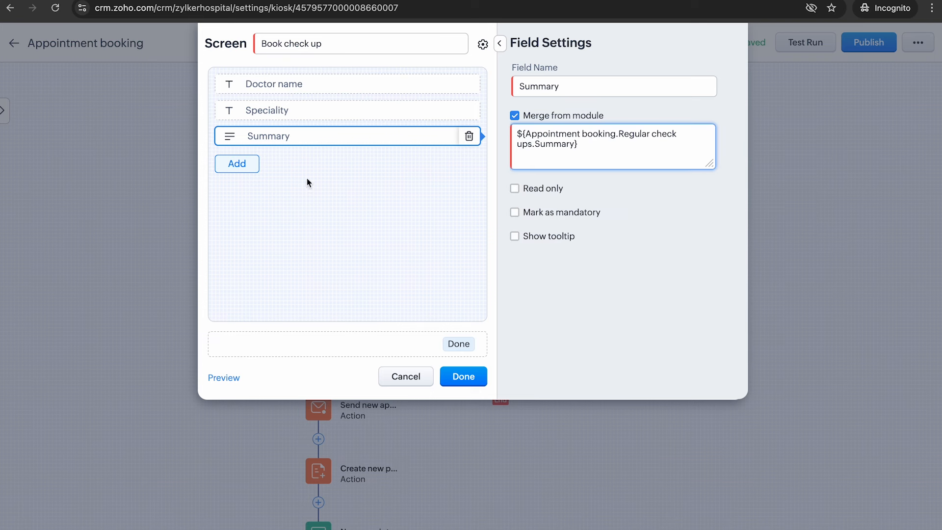
Step: Add a mandatory date field named "Preferred date for checkup" and save the "Book check up" screen
left_click(251, 166)
type("dat")
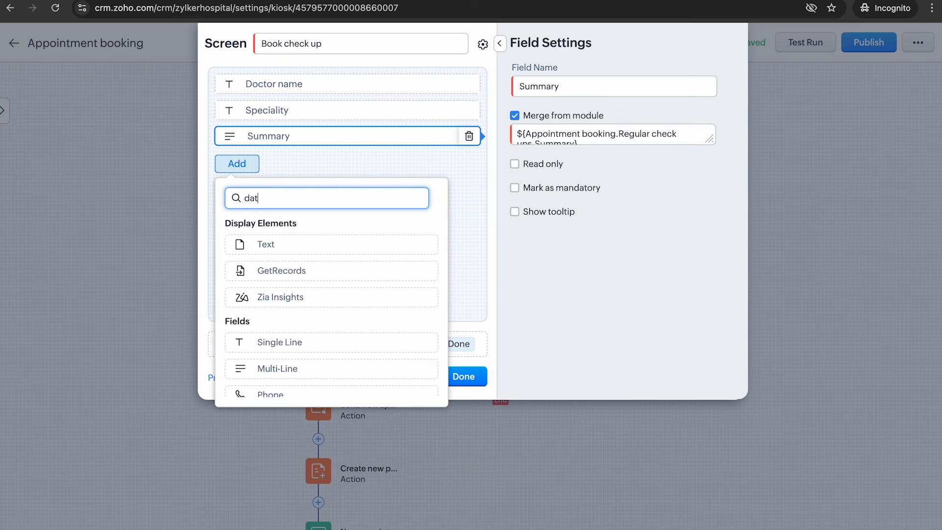
left_click(277, 240)
left_click(617, 90)
key("BackSpace")
key("BackSpace")
key("BackSpace")
key("BackSpace")
key("BackSpace")
key("BackSpace")
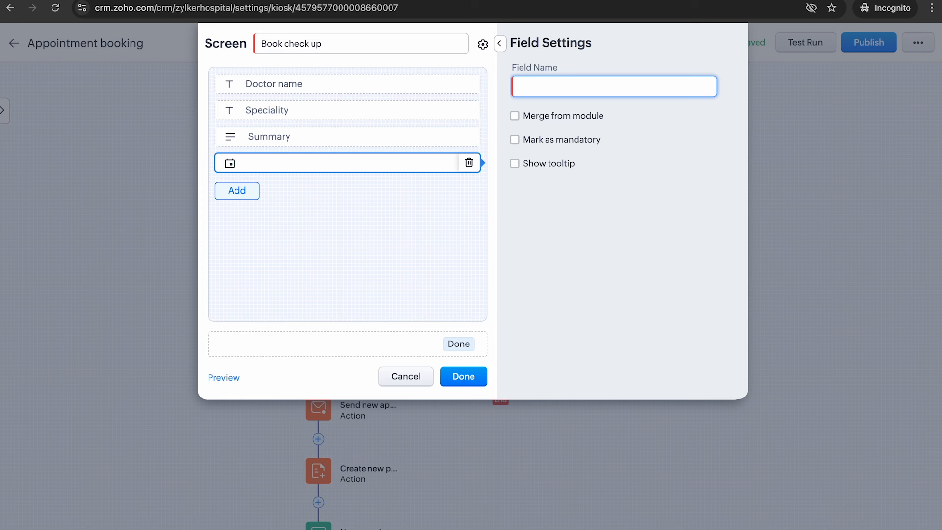
type("Preferred d")
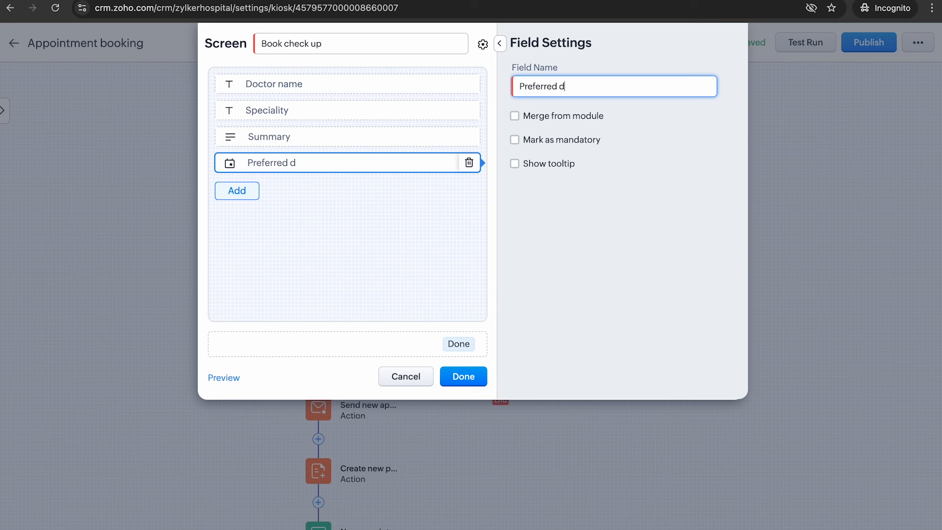
type("ate for checkup")
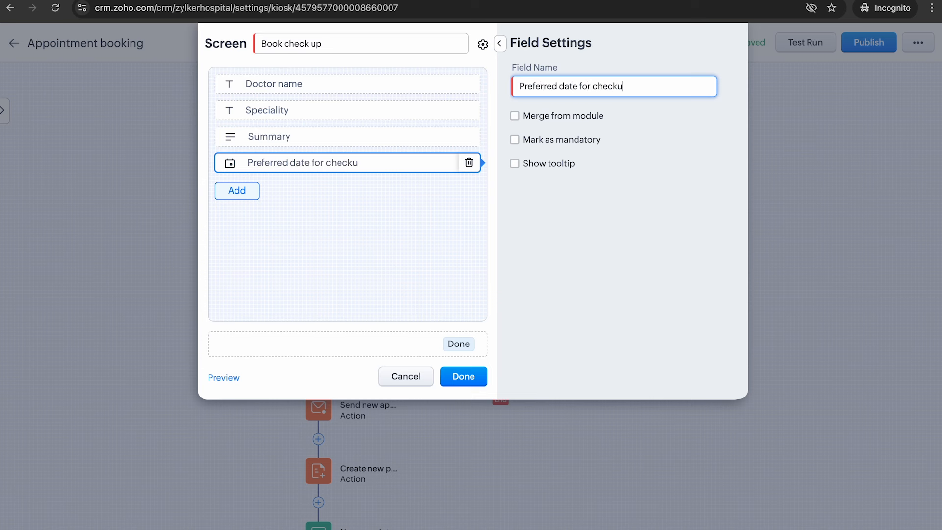
left_click(556, 147)
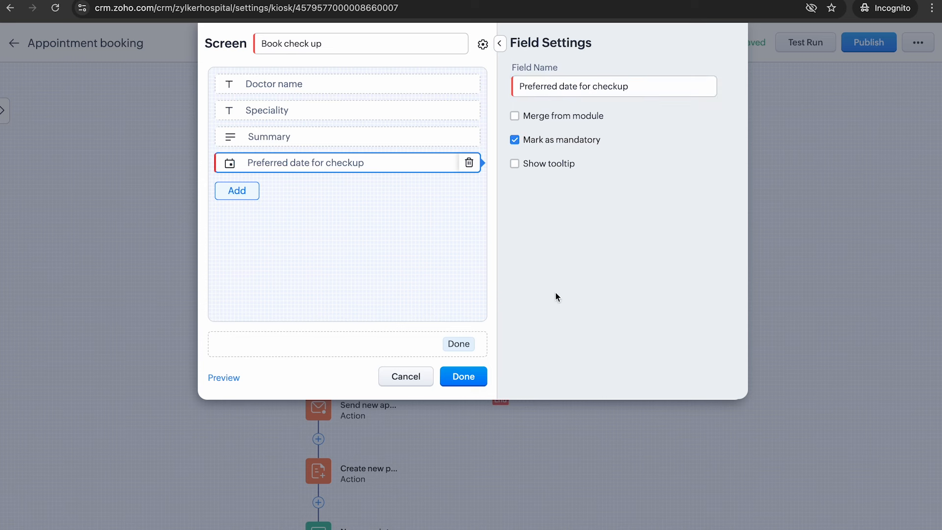
left_click(451, 375)
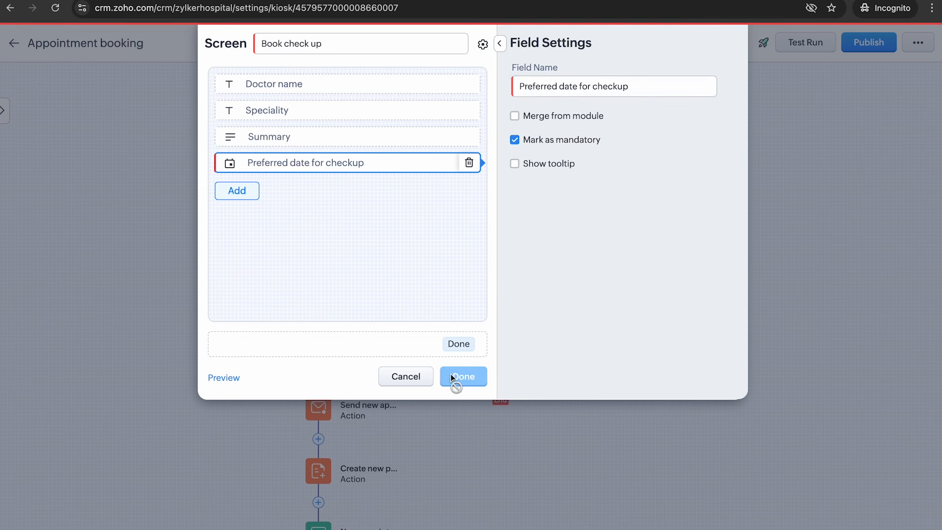
Step: Add an Email Notification action after "Book check up" for the current Contacts record and name it "Email for regular check up"
scroll(502, 444, "down", 3)
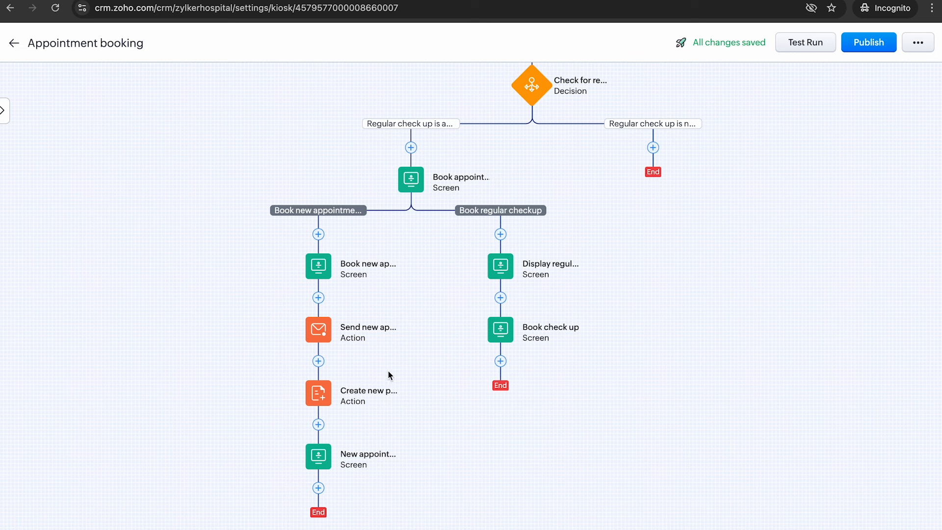
left_click(501, 361)
mouse_move(510, 416)
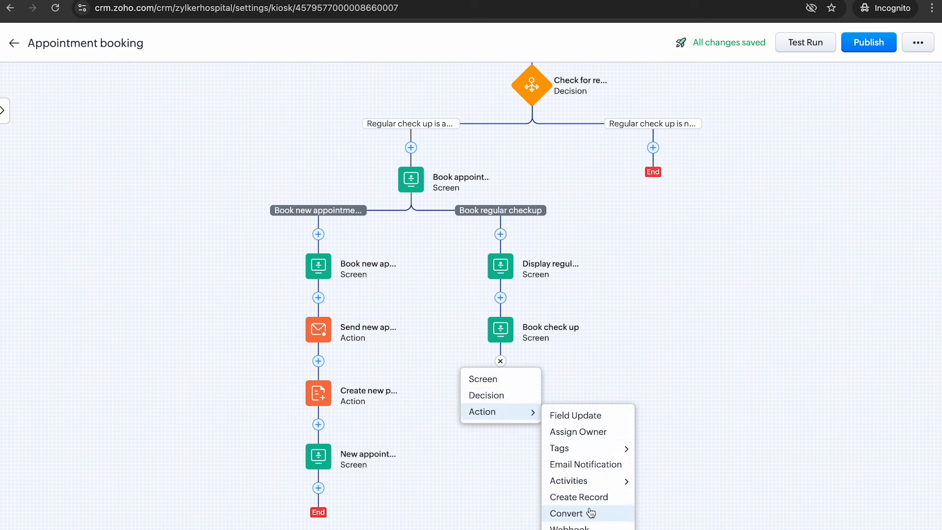
left_click(591, 468)
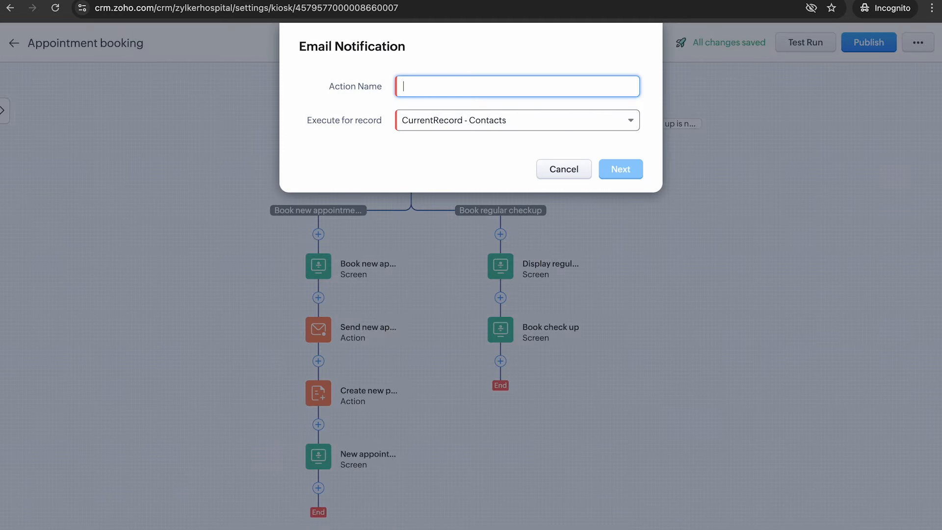
type("Email for")
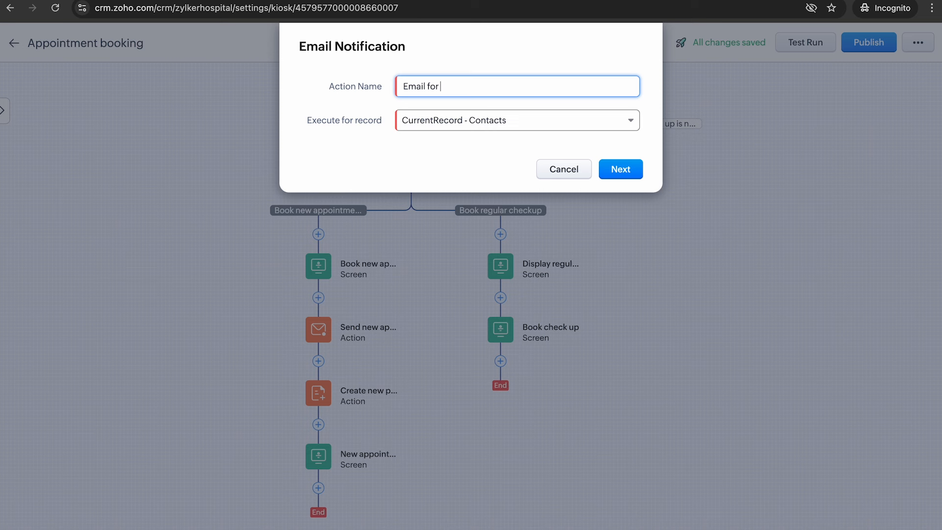
type(" regular check up")
left_click(634, 169)
Step: Send the notification to the contact's Email using the "Appointment booking email" template and save the action
left_click(519, 122)
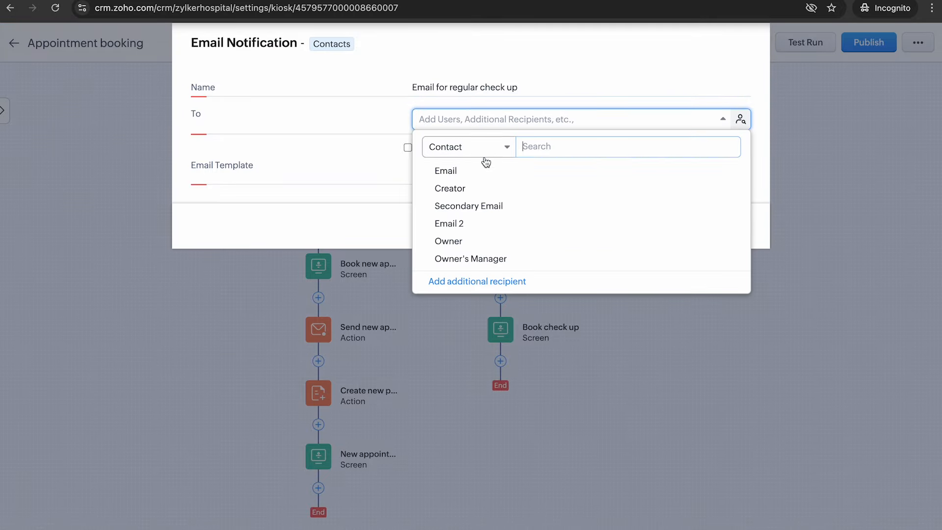
left_click(472, 168)
left_click(362, 174)
left_click(468, 170)
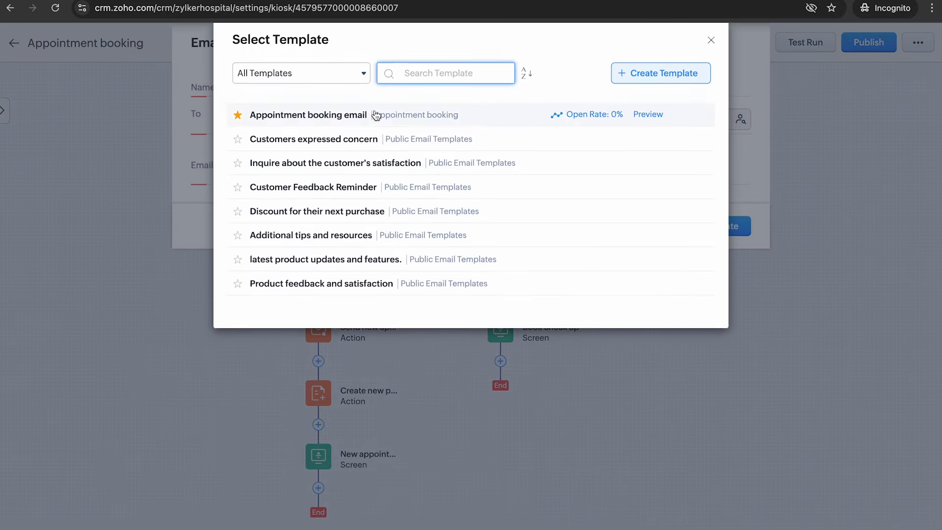
left_click(372, 113)
left_click(728, 411)
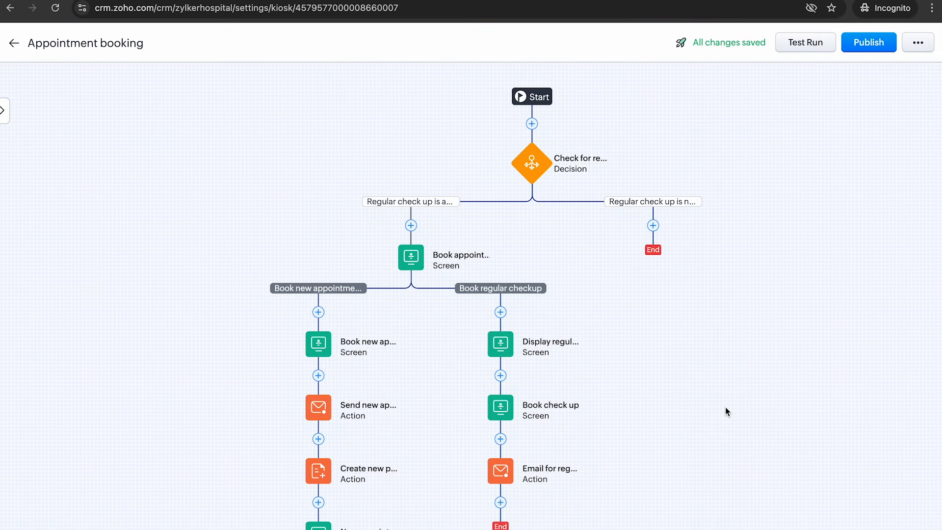
Step: Add a Create Record action after the regular check up email, with an action name beginning "Check up - patient"
scroll(725, 412, "down", 2)
left_click(500, 425)
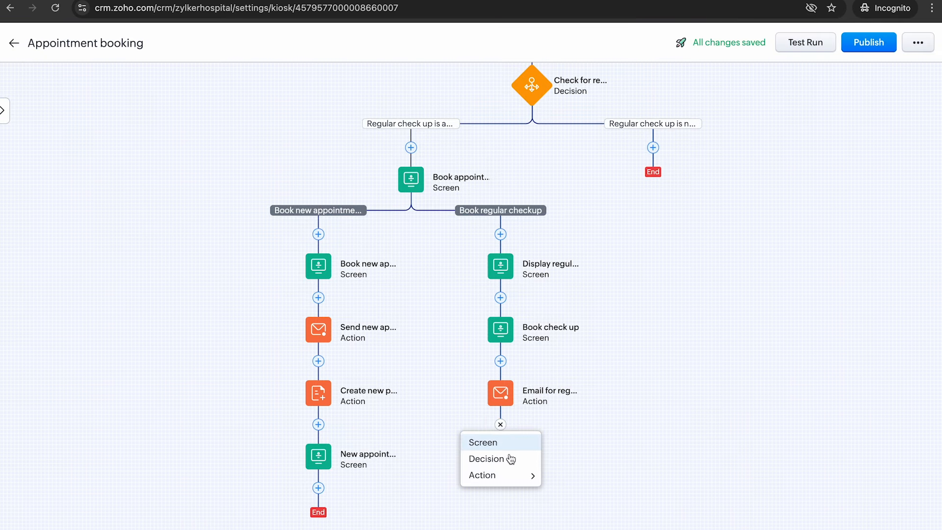
mouse_move(512, 476)
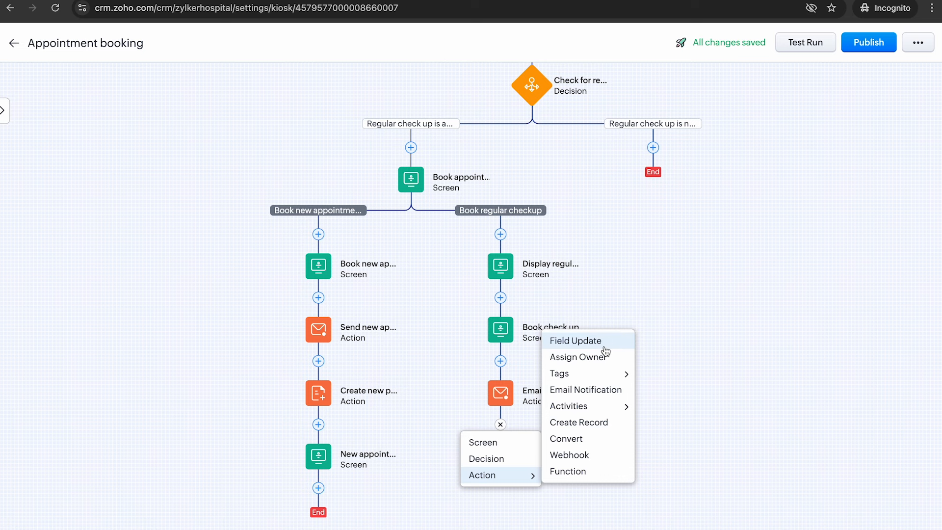
left_click(616, 422)
key("BackSpace")
key("BackSpace")
key("BackSpace")
key("BackSpace")
key("BackSpace")
key("BackSpace")
key("BackSpace")
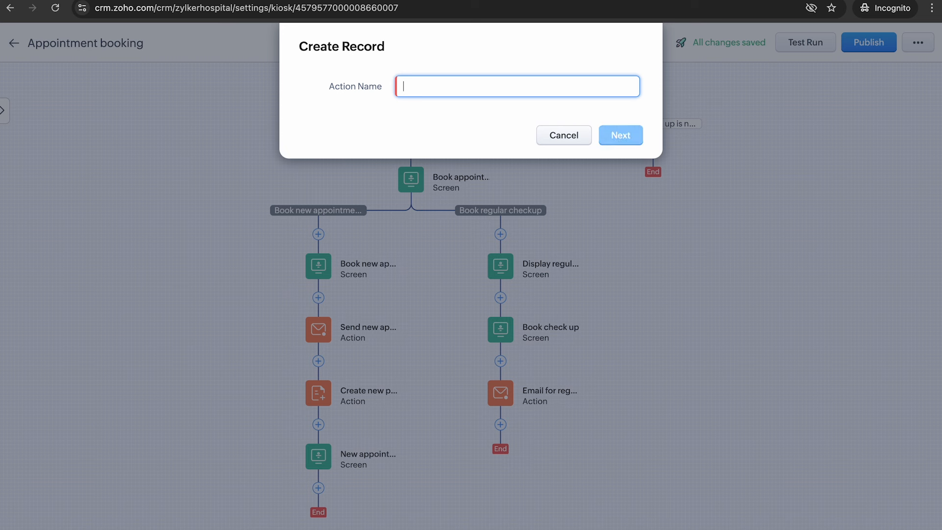
key("Caps_Lock")
type("Check up - patie")
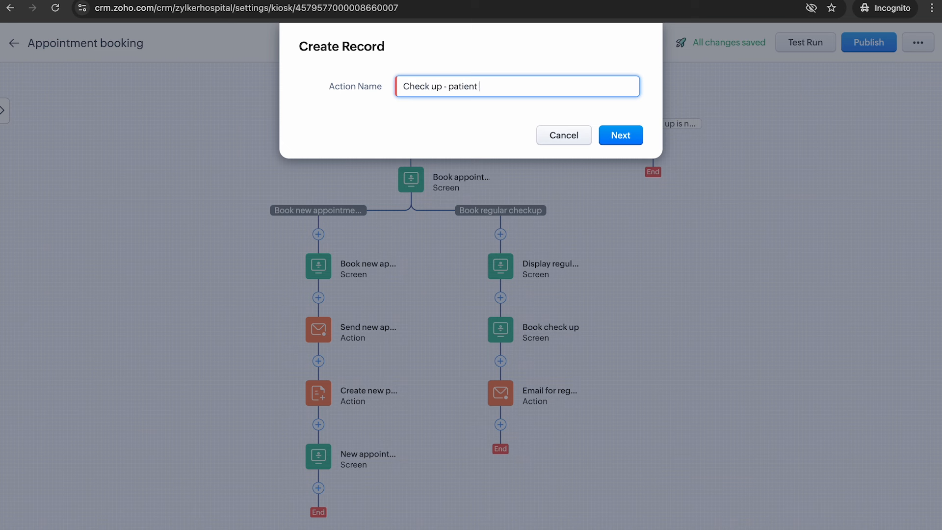
type("ntment")
left_click(621, 140)
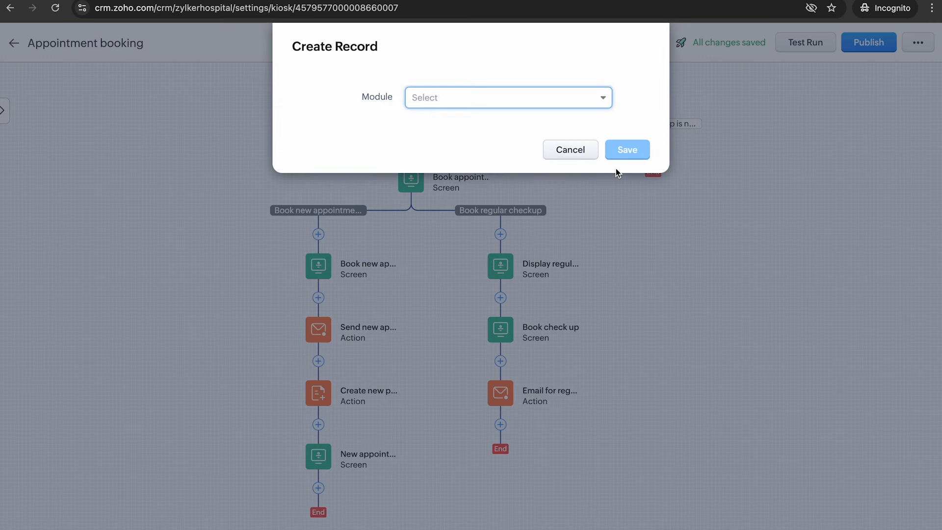
Step: Set the module of the Create Record action to Patient Appointments
left_click(510, 99)
scroll(545, 197, "down", 5)
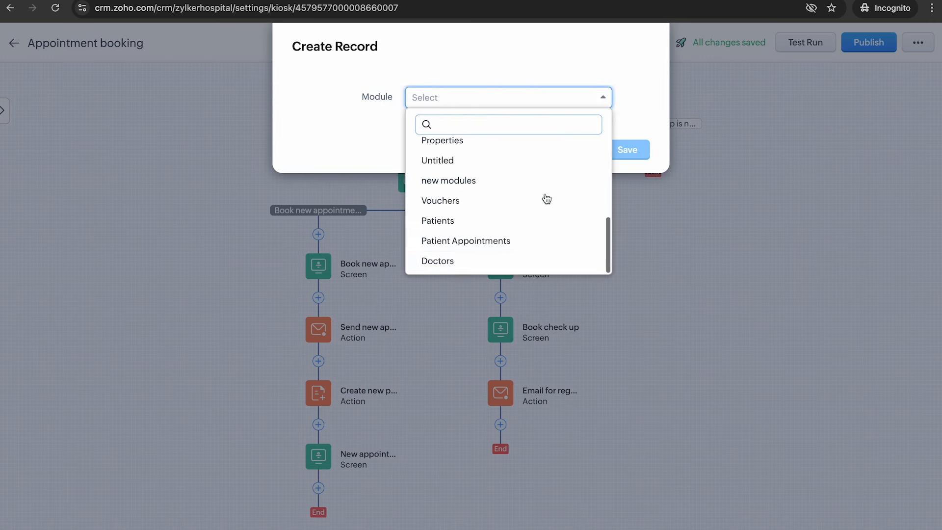
left_click(535, 241)
Step: Fill the Patient Appointment Name with the CurrentRecord "First Name" merge field from Appointment booking
left_click(497, 165)
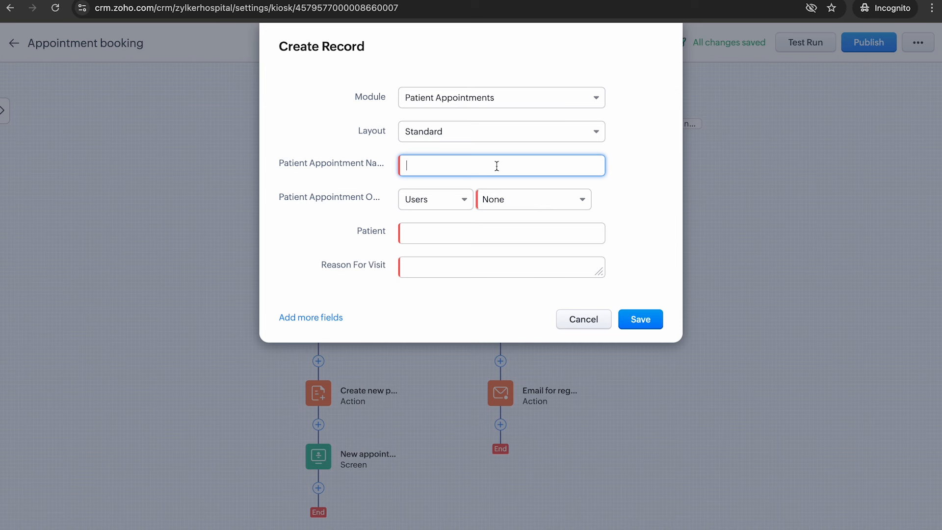
type("#")
left_click(435, 231)
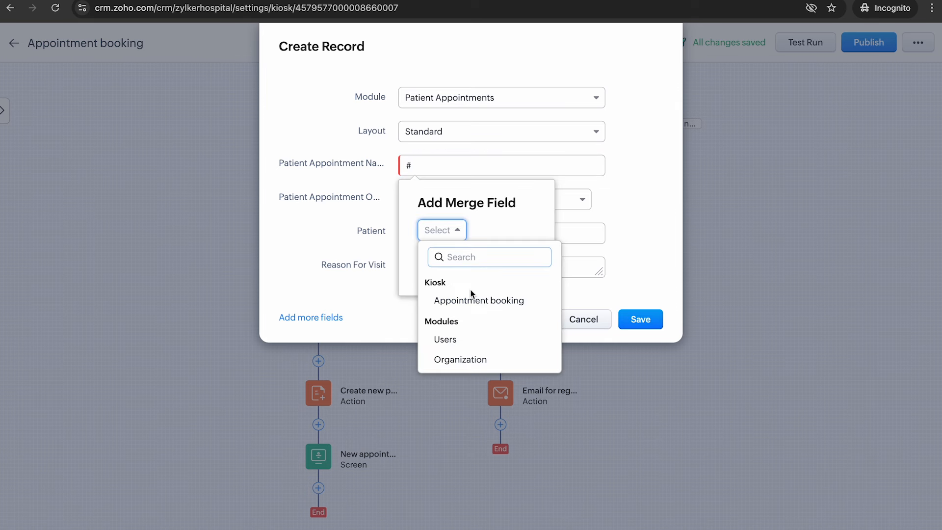
left_click(473, 297)
left_click(577, 233)
left_click(627, 320)
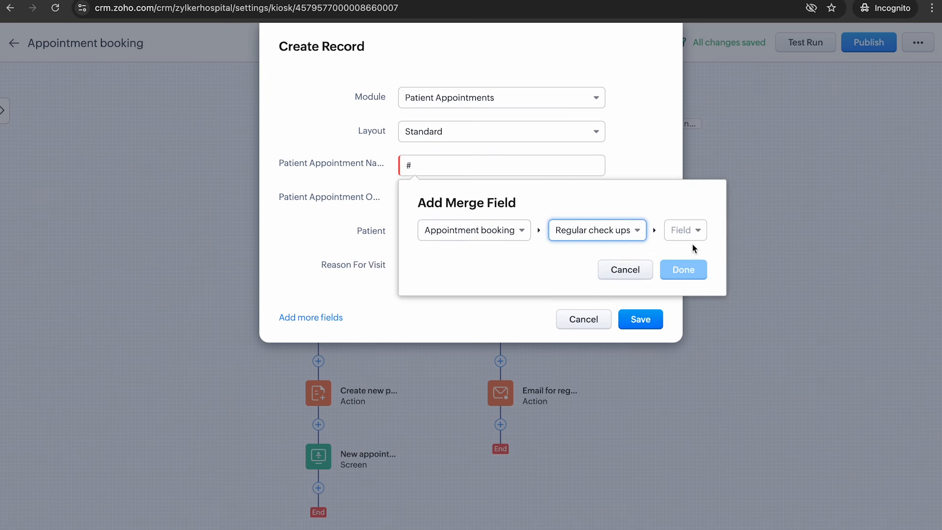
left_click(596, 239)
left_click(607, 299)
left_click(706, 343)
left_click(714, 276)
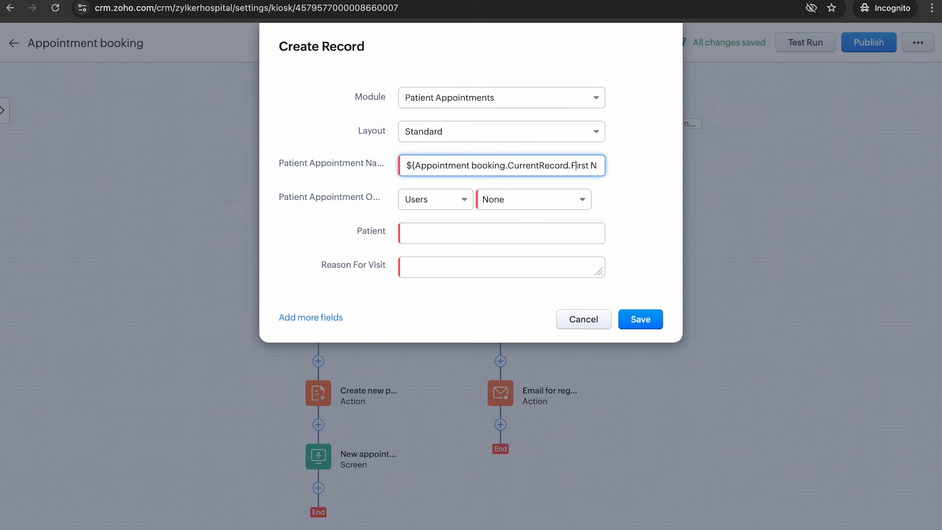
Step: Append "for" and the Regular check ups "Speciality of the doctor" merge field from Appointment booking to the Patient Appointment Name
key("End")
type("for #")
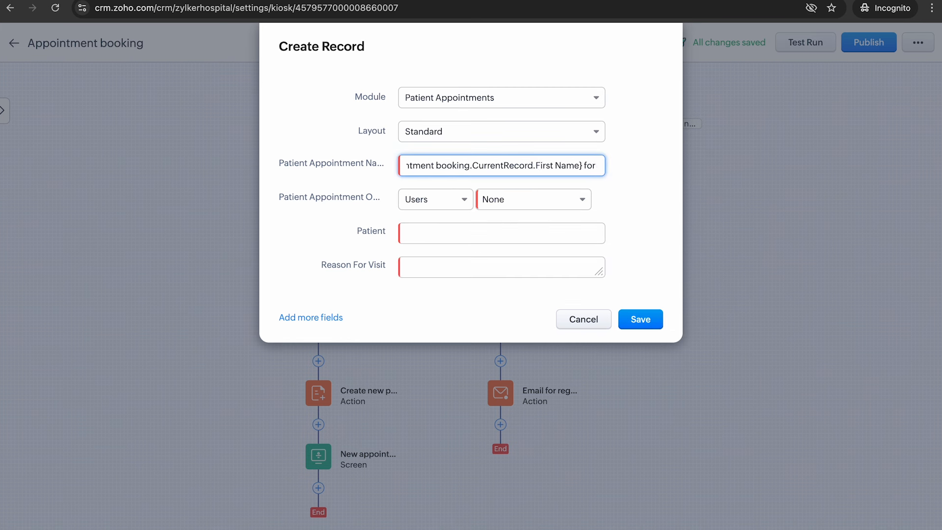
left_click(633, 230)
left_click(667, 301)
left_click(758, 230)
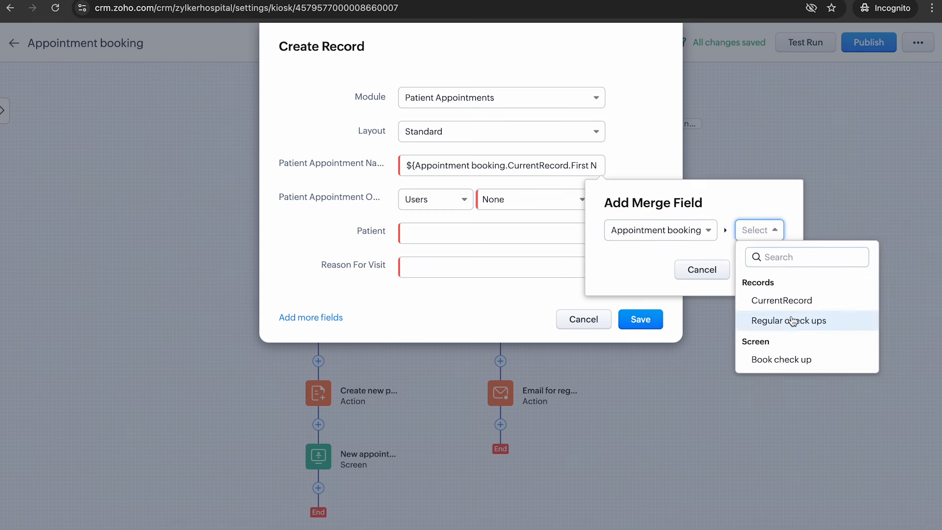
left_click(787, 319)
left_click(876, 236)
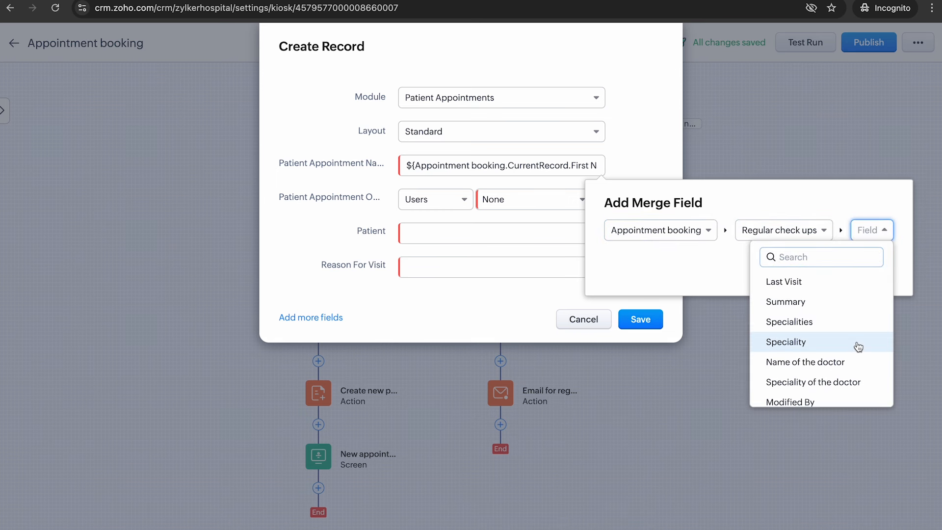
left_click(862, 382)
left_click(885, 271)
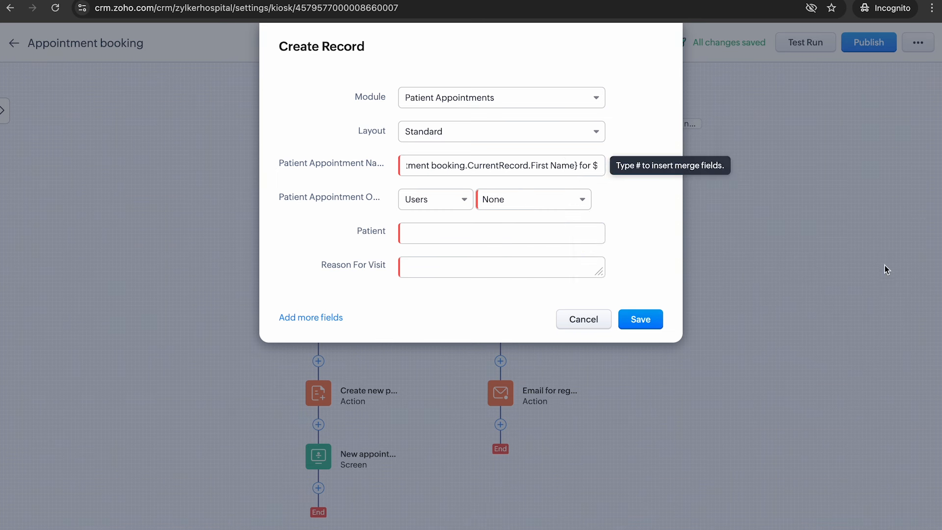
Step: Set the appointment owner to Logged in User and fill Patient with the CurrentRecord merge field from Appointment booking
left_click(582, 202)
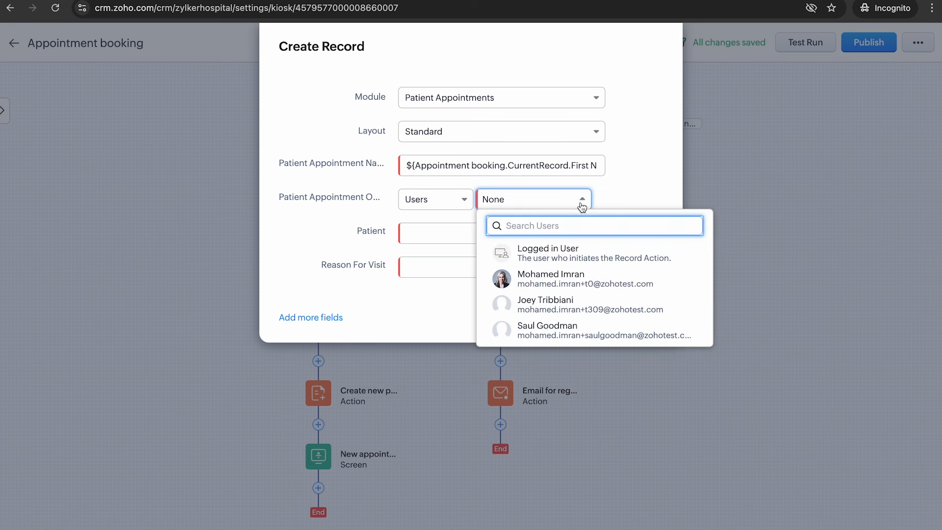
left_click(585, 252)
left_click(531, 232)
type("#")
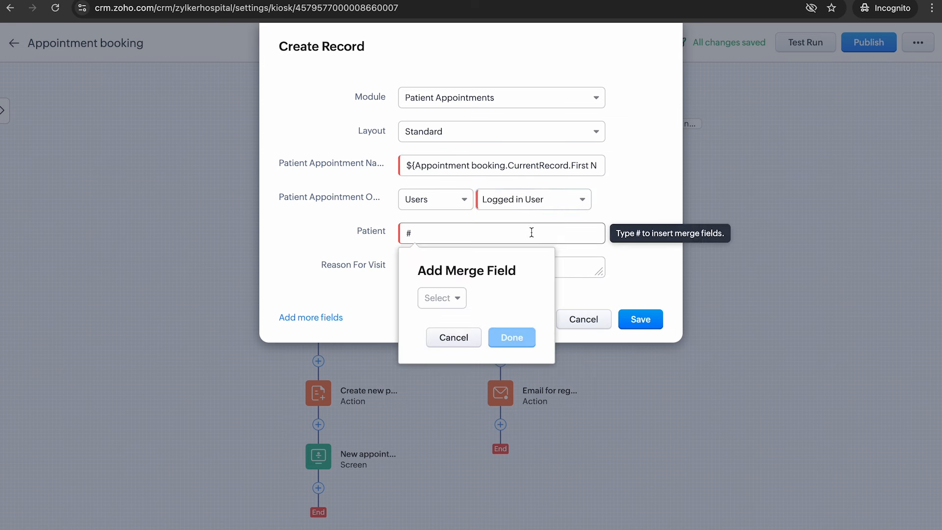
left_click(449, 298)
left_click(477, 348)
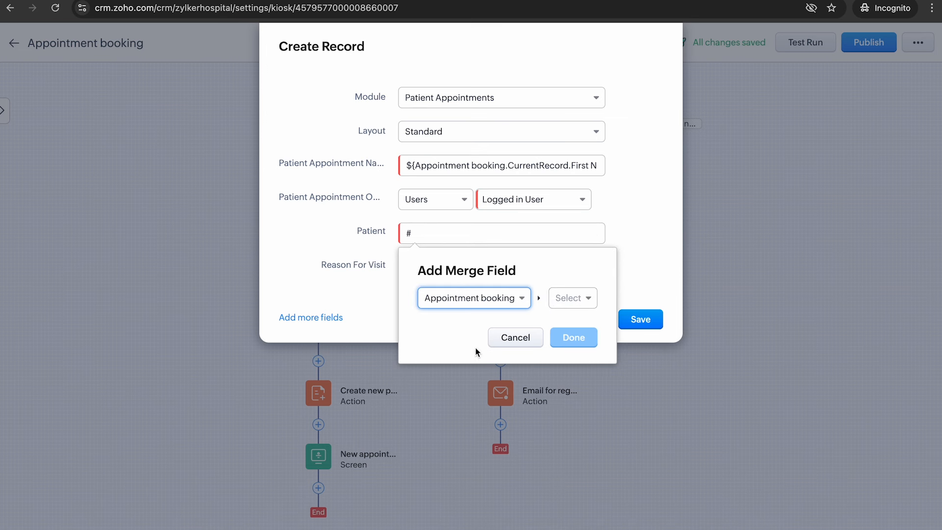
left_click(566, 305)
left_click(608, 350)
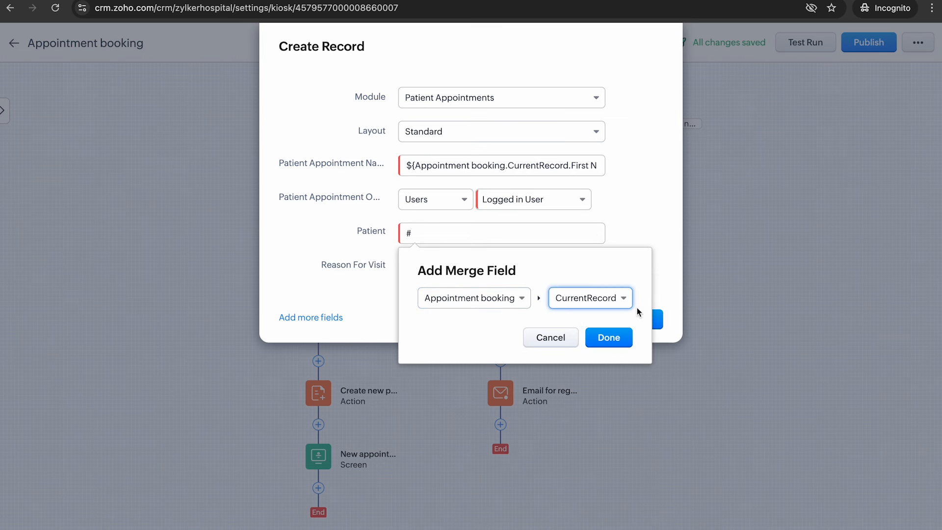
left_click(619, 339)
Step: Fill Reason For Visit with the Regular check ups "Summary" merge field from Appointment booking
left_click(488, 266)
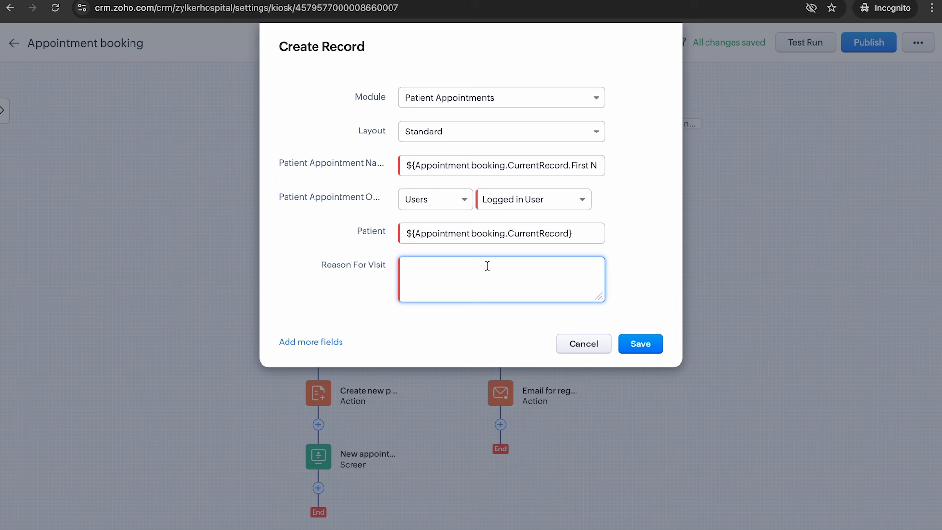
type("#")
left_click(440, 334)
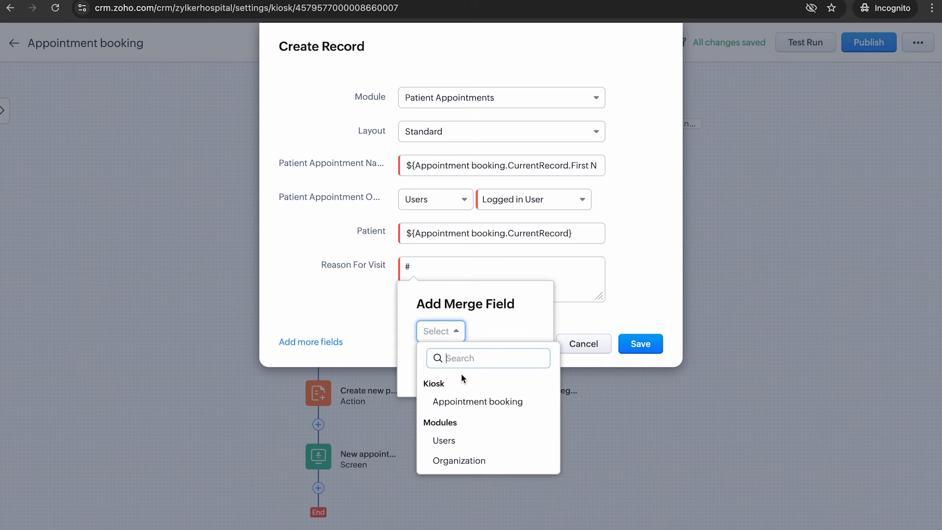
left_click(476, 399)
left_click(570, 333)
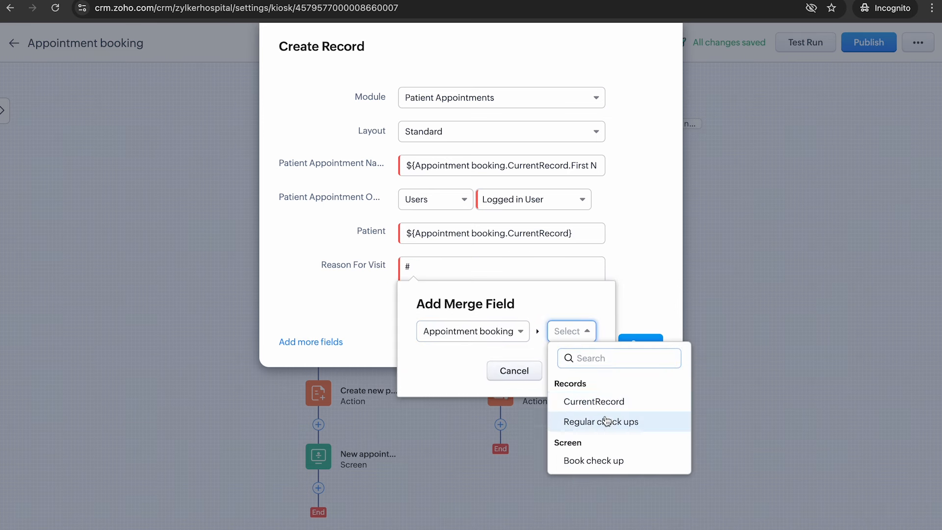
left_click(622, 420)
left_click(683, 331)
left_click(692, 402)
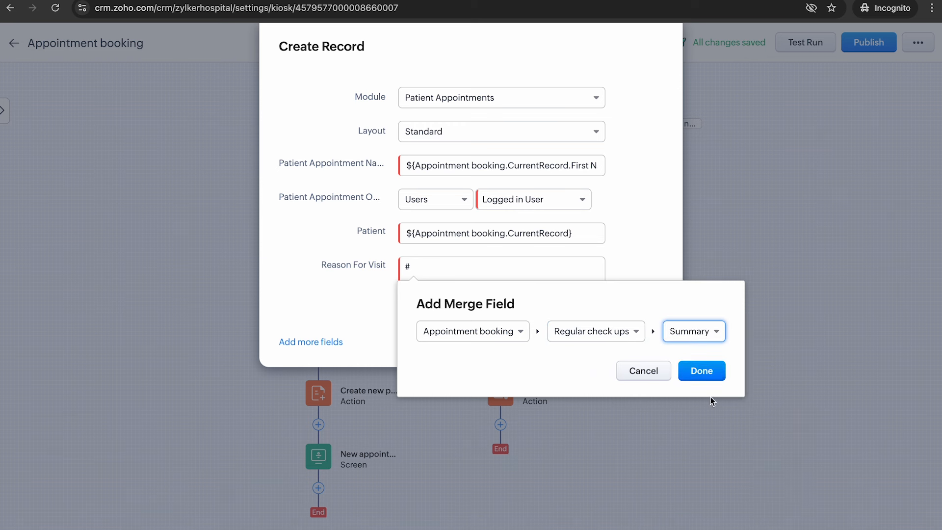
left_click(693, 372)
left_click(643, 281)
Step: Add the Speciality field as a Reference to the Regular check ups "Speciality of the doctor" merge field from Appointment booking
left_click(307, 342)
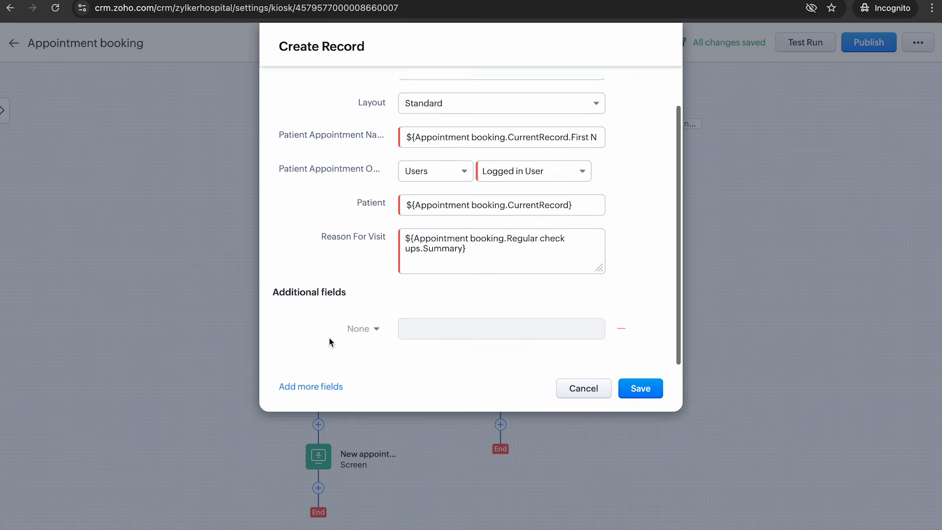
left_click(361, 329)
left_click(390, 383)
left_click(460, 330)
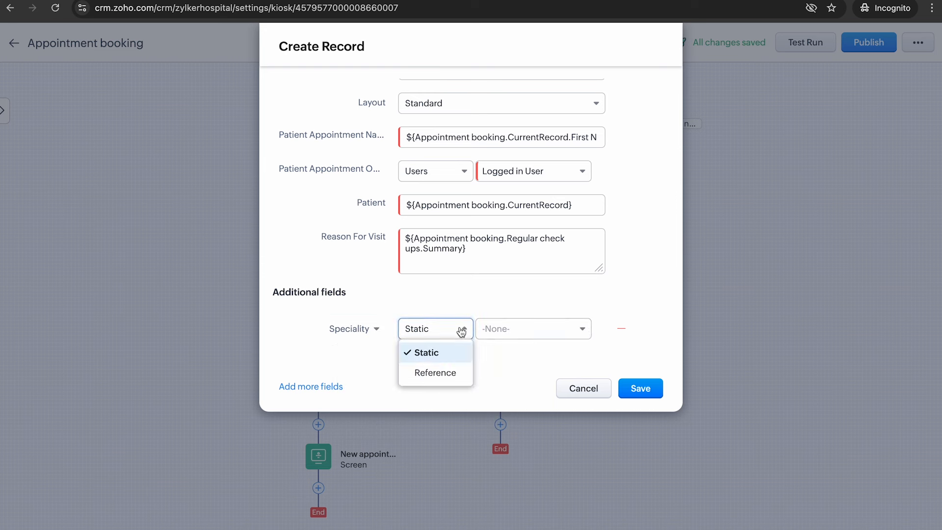
left_click(466, 381)
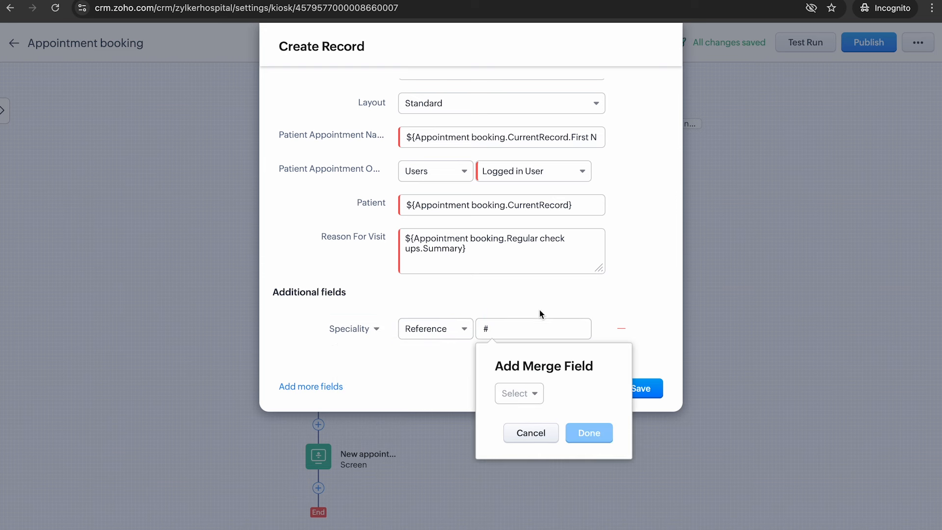
left_click(519, 394)
left_click(565, 442)
left_click(644, 394)
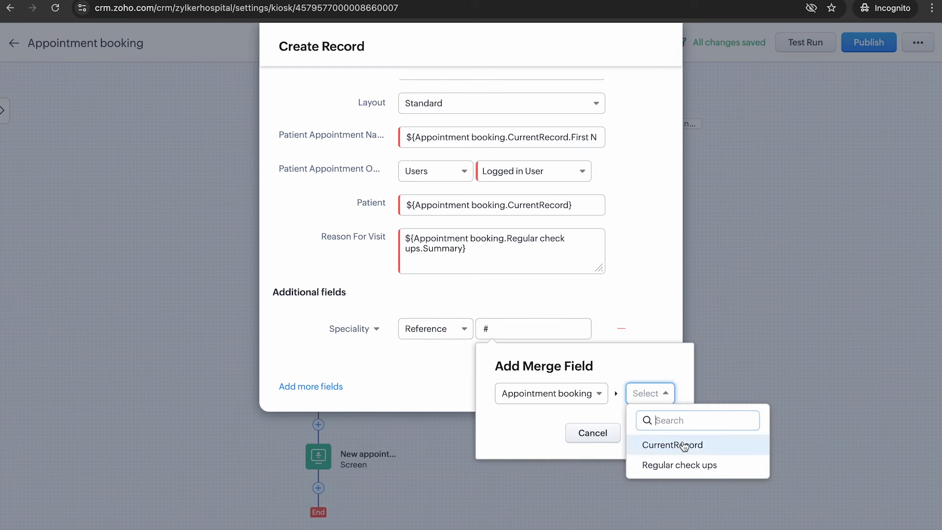
left_click(658, 465)
left_click(763, 393)
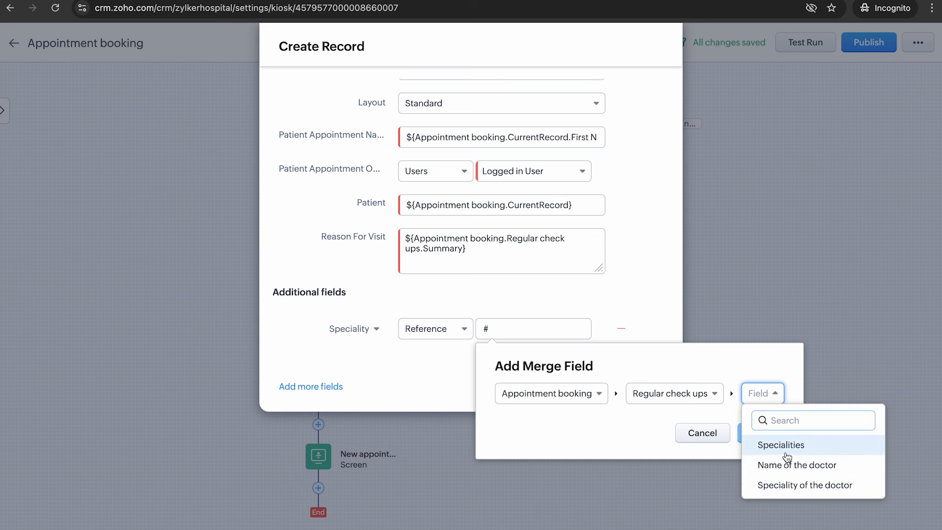
left_click(800, 484)
left_click(837, 432)
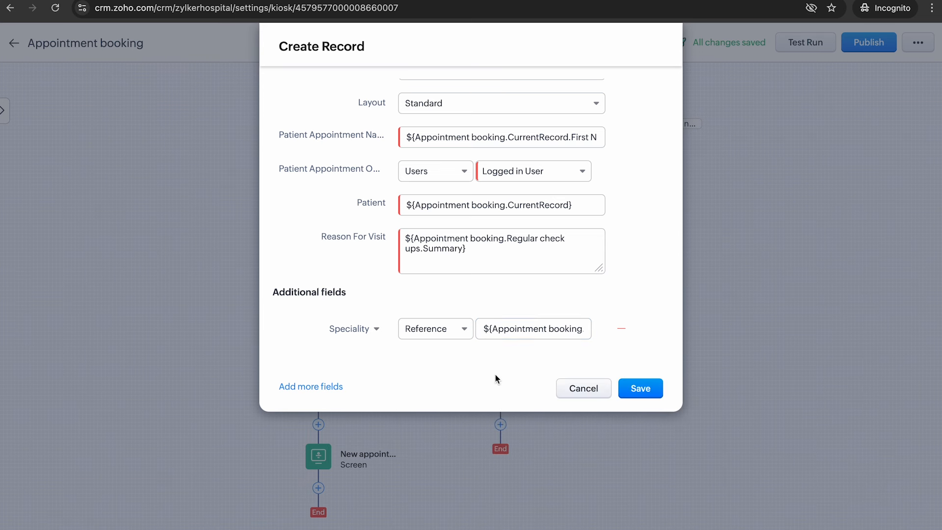
Step: Add the Preferred Doctor field as a Reference to the Regular check ups "Name of the doctor" merge field and save the action
left_click(309, 387)
left_click(361, 328)
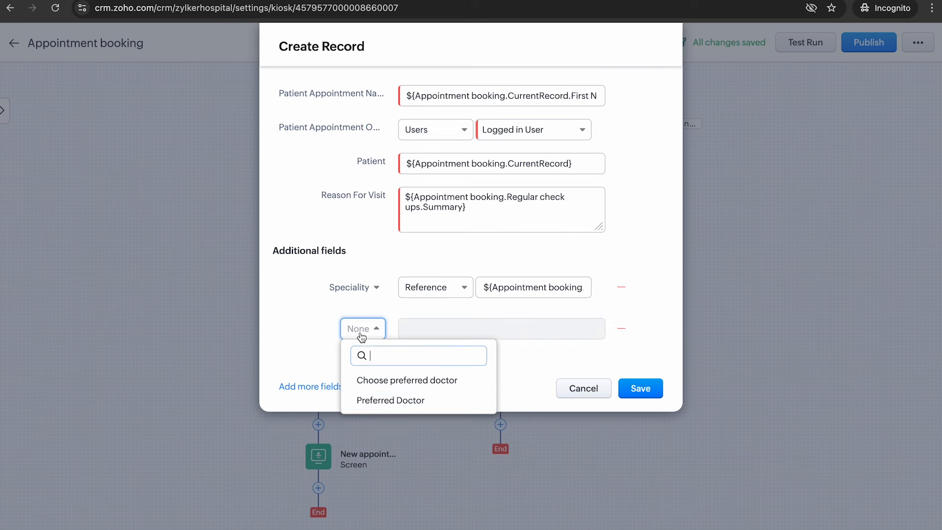
left_click(411, 401)
left_click(451, 329)
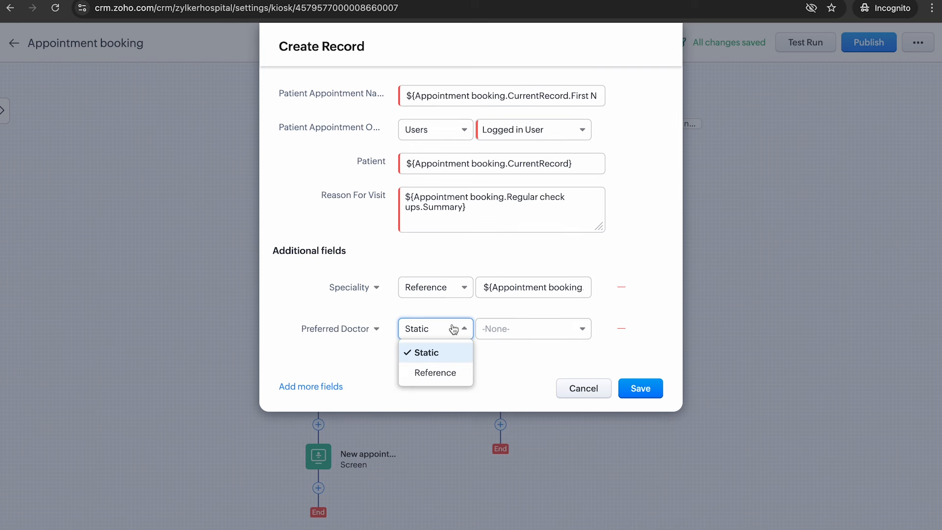
left_click(438, 373)
left_click(518, 393)
left_click(555, 446)
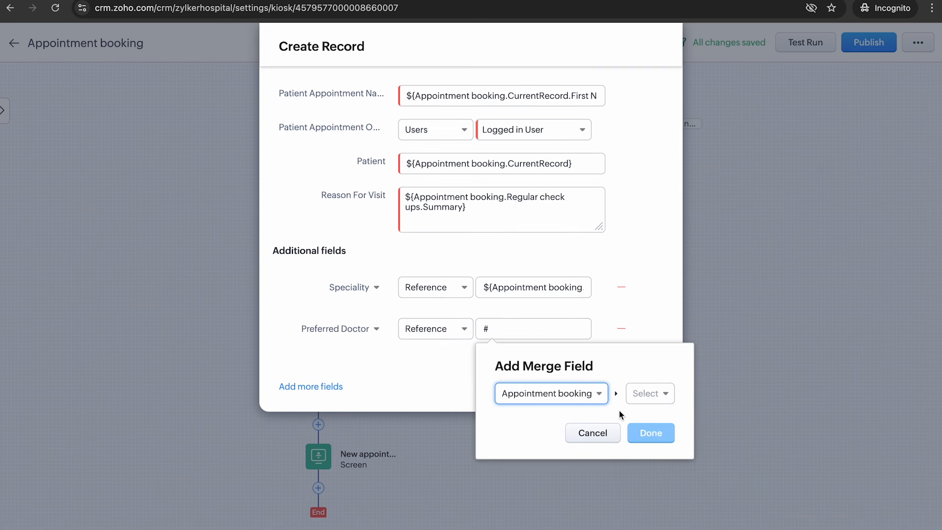
left_click(644, 397)
left_click(697, 466)
left_click(768, 392)
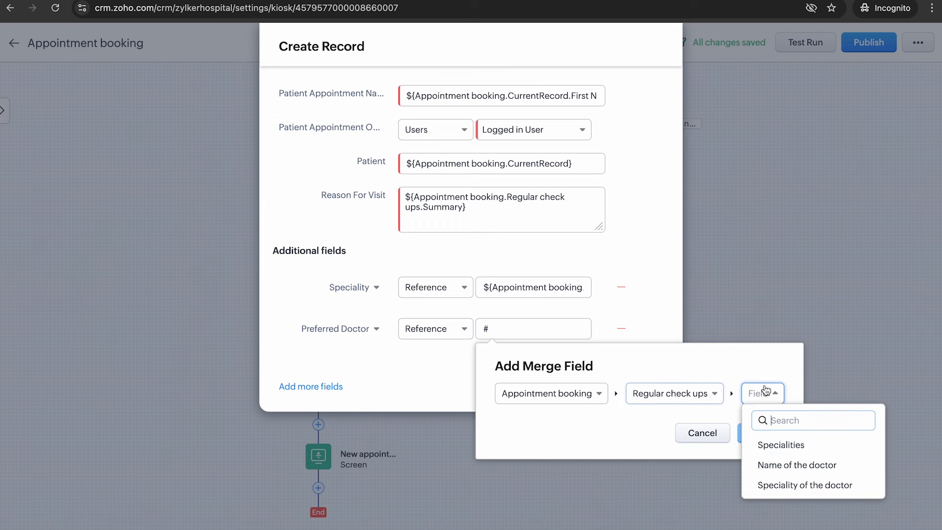
left_click(785, 465)
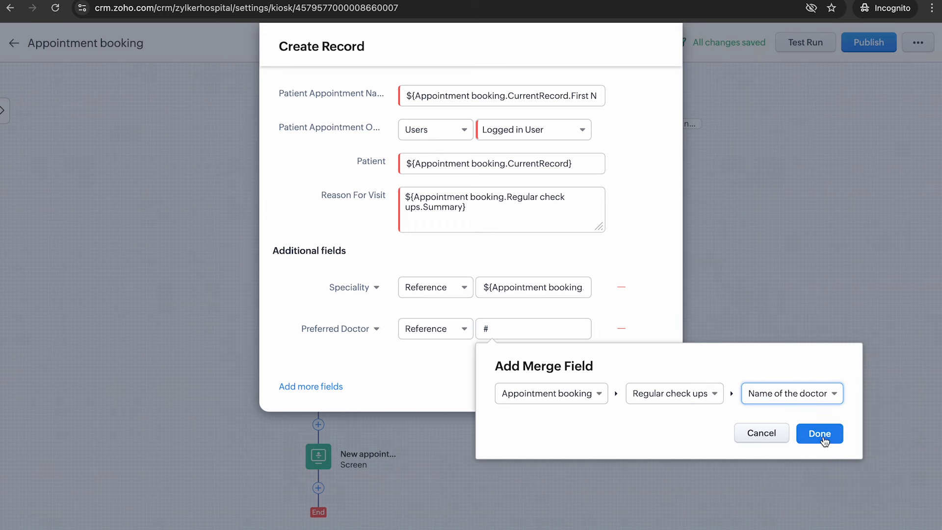
left_click(822, 435)
left_click(651, 392)
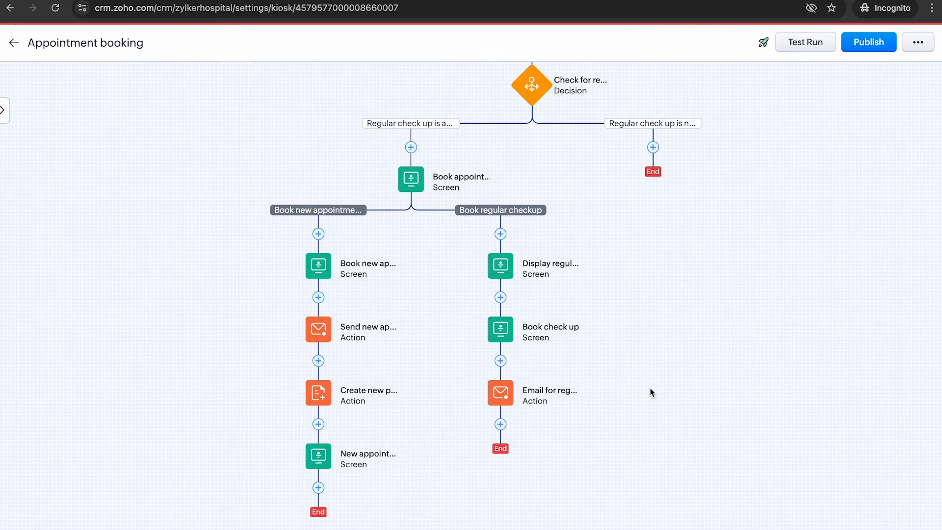
Step: Add a screen after the check up Create Record action and name it "Checkup confirmation"
scroll(349, 417, "down", 2)
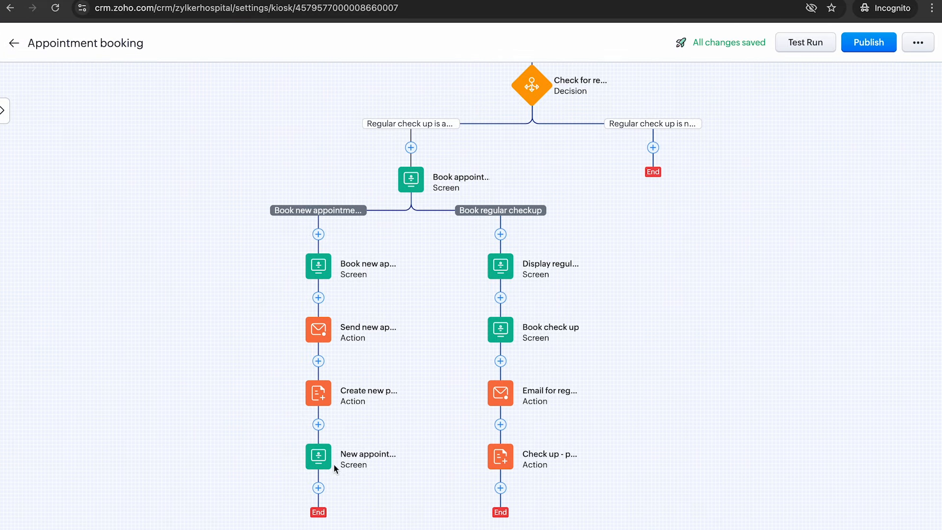
left_click(501, 488)
left_click(508, 505)
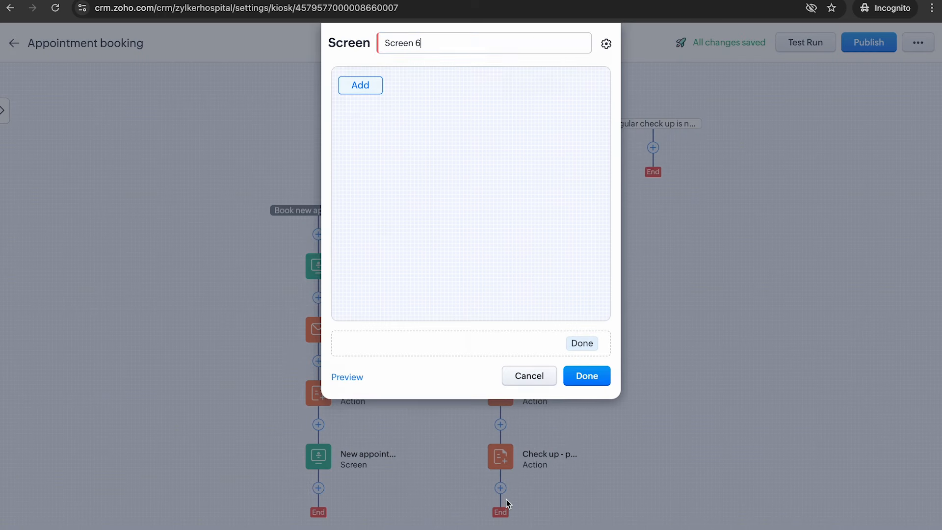
key("BackSpace")
key("BackSpace")
key("BackSpace")
key("BackSpace")
key("BackSpace")
key("BackSpace")
key("BackSpace")
key("BackSpace")
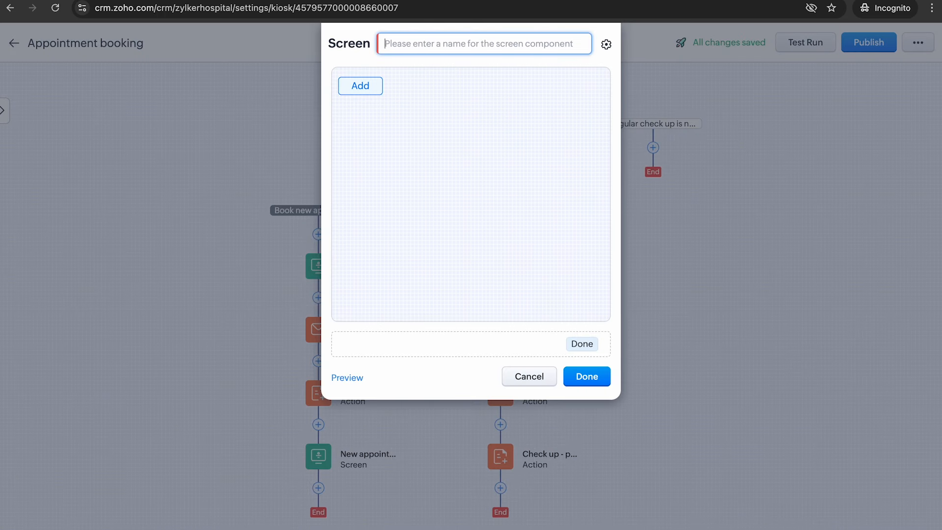
type("Checkup confirmation")
Step: Add a Display Text element starting with "Hello, " and the CurrentRecord "First Name" merge field from Appointment booking
left_click(360, 86)
left_click(392, 165)
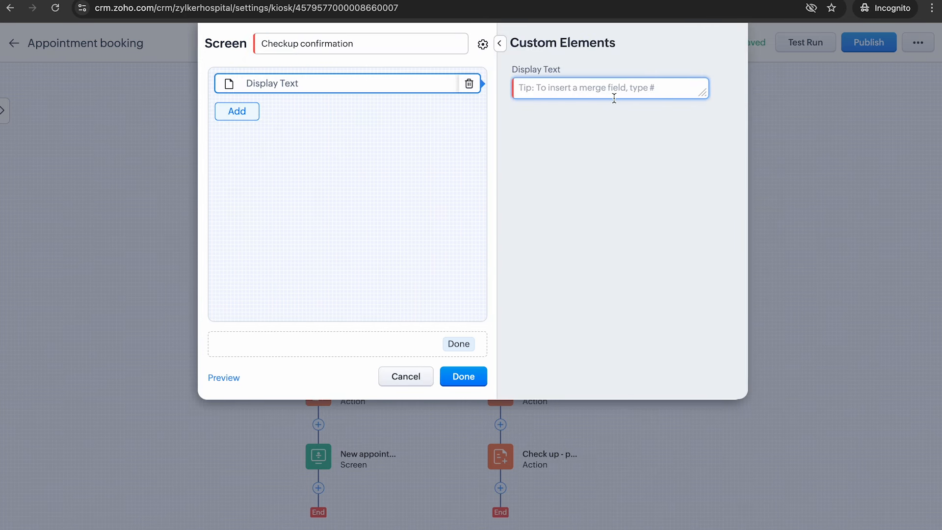
type("Hello, #")
left_click(574, 151)
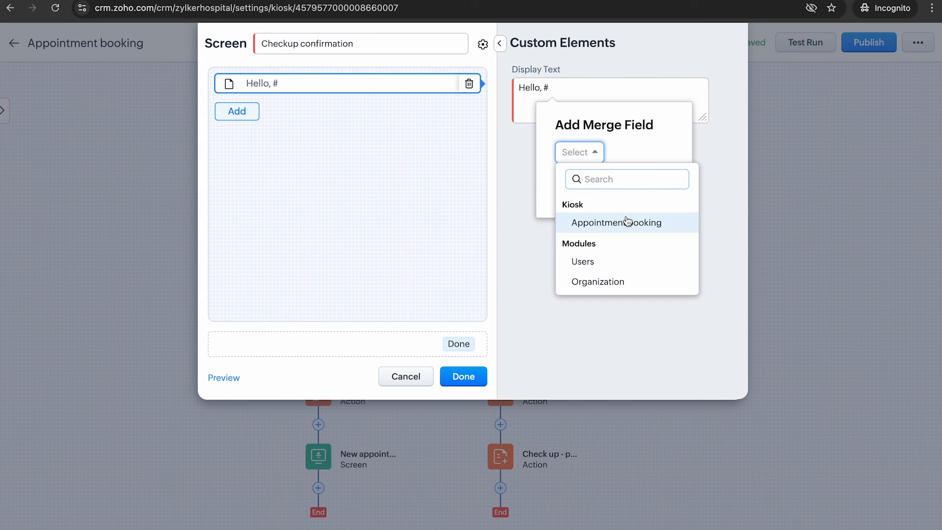
left_click(631, 221)
left_click(707, 153)
left_click(733, 224)
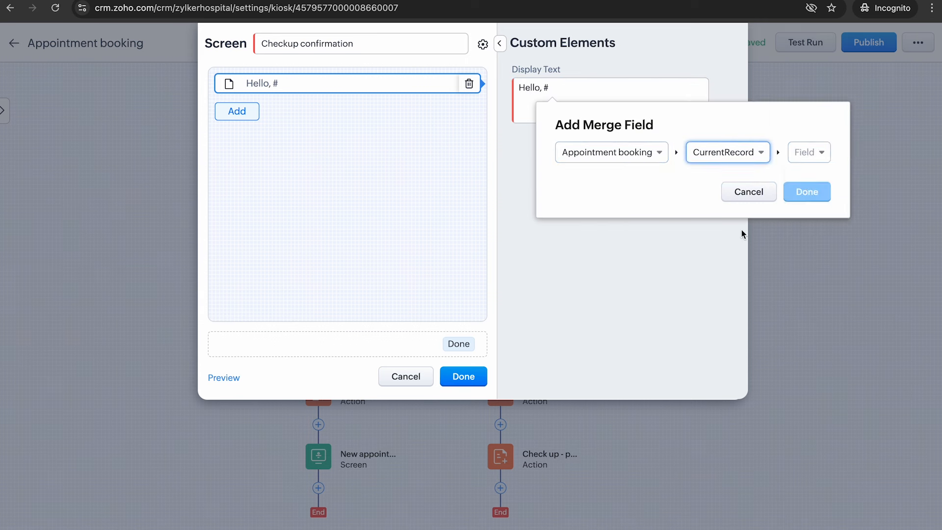
left_click(809, 152)
left_click(828, 284)
left_click(834, 194)
Step: Complete the message with ", an email has been sent to your inbox with the details of your appointment. Thank you!" and save the screen
type(", an email")
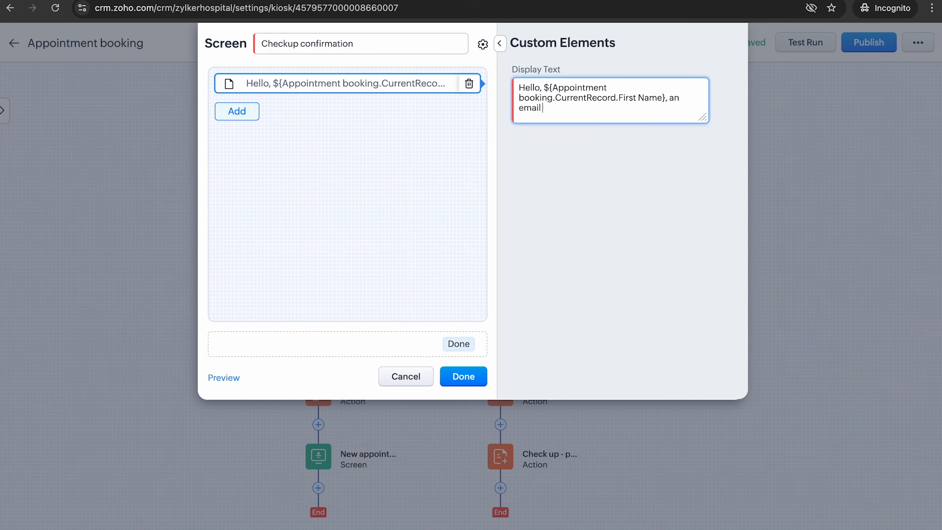
type(" has been sent to your inboc")
type(" with the")
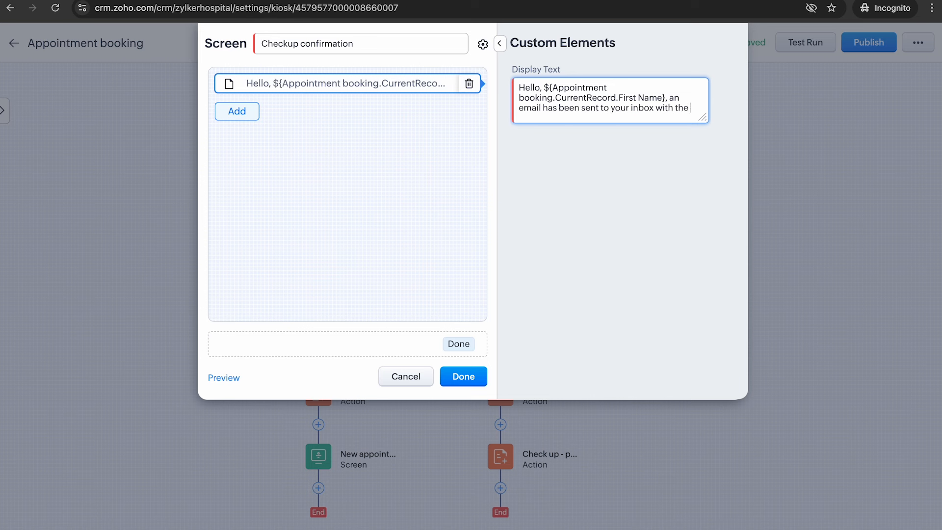
type(" detials of your appointment")
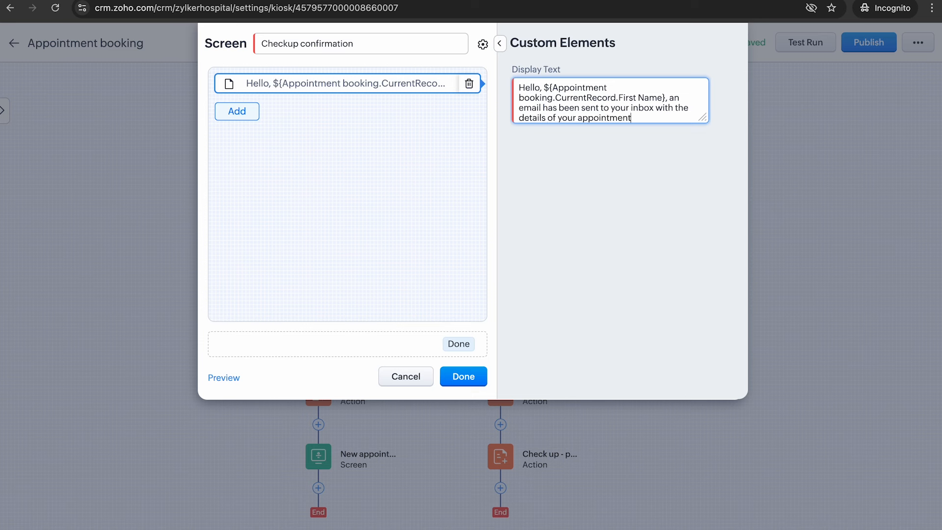
type(".")
key("Return")
key("Return")
type("Thank you!")
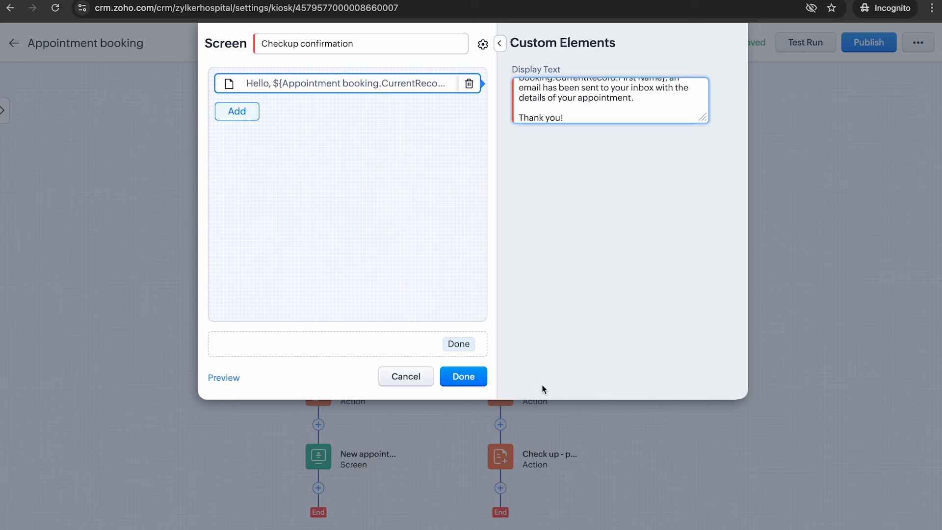
left_click(459, 380)
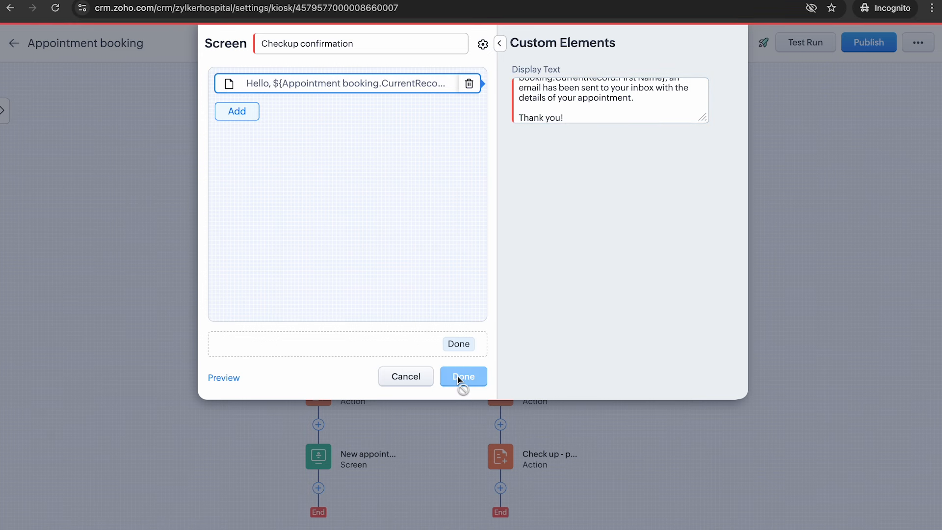
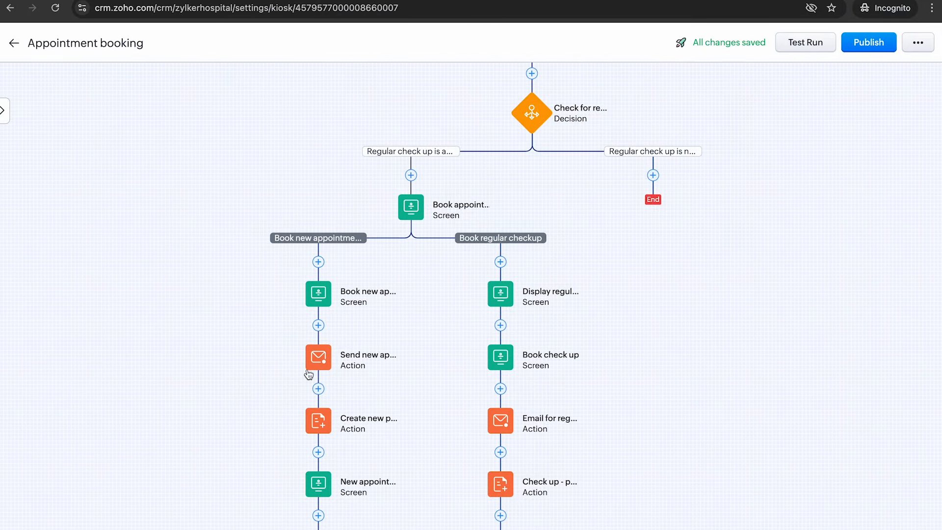
Step: Add a screen to the empty "Regular check up is n..." branch and name it "New appointment Booking"
left_click(652, 175)
left_click(667, 194)
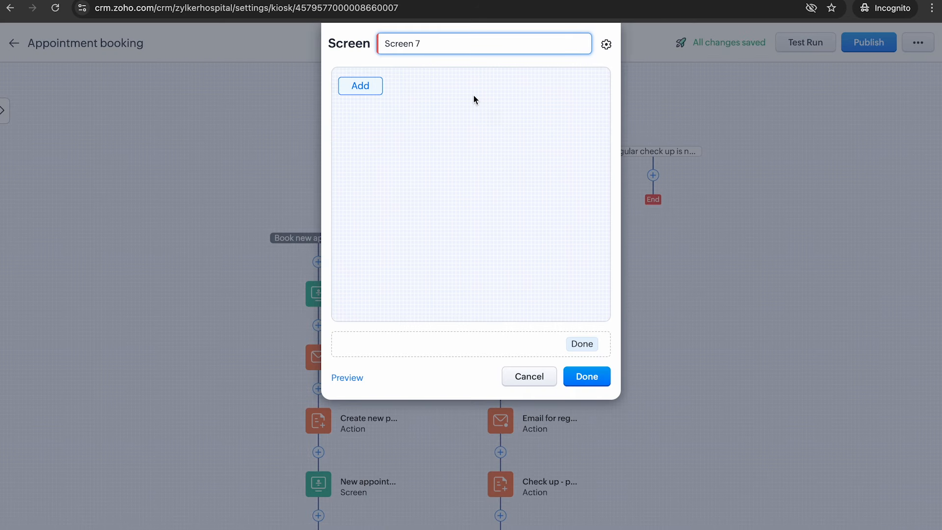
key("BackSpace")
key("BackSpace")
key("BackSpace")
key("BackSpace")
key("BackSpace")
key("BackSpace")
key("BackSpace")
type("N")
Step: Add a Single Line field named "Visit reason" to the New appointment Booking screen
left_click(359, 85)
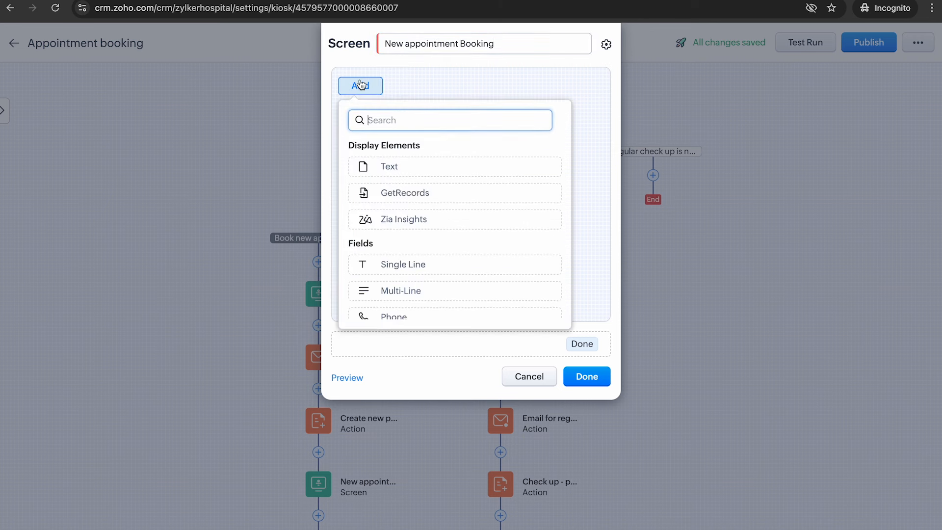
left_click(451, 258)
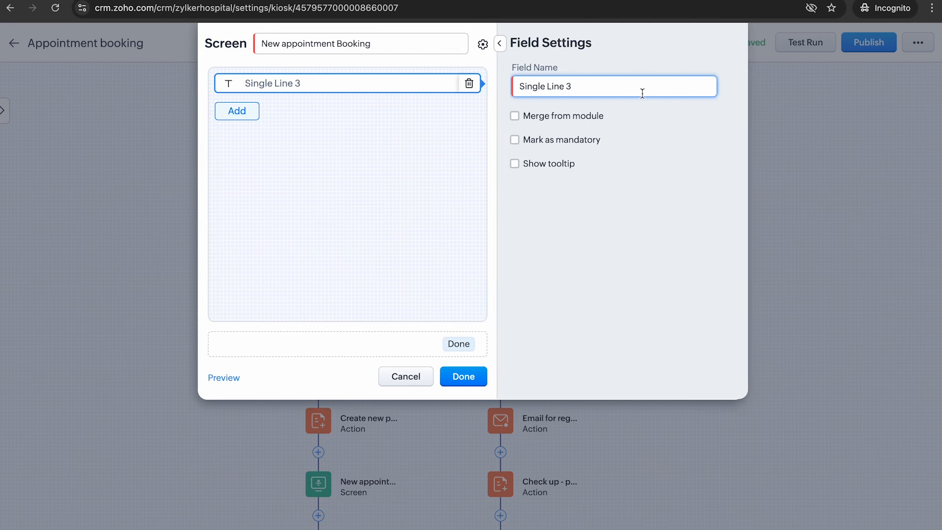
left_click_drag(572, 86, 497, 87)
type("Vis")
key("BackSpace")
type("isit reason")
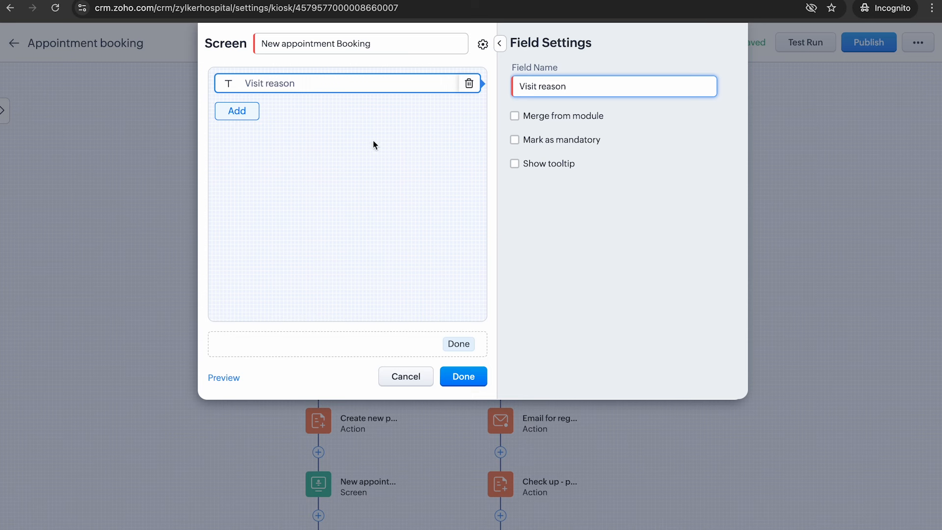
Step: Add a Pick List field named "Choose speciality" below the Visit reason field
left_click(237, 111)
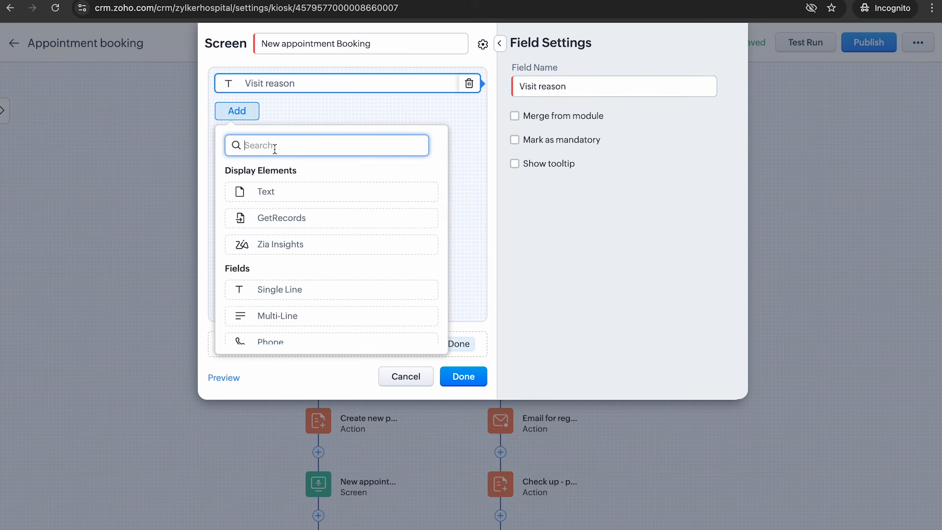
type("p")
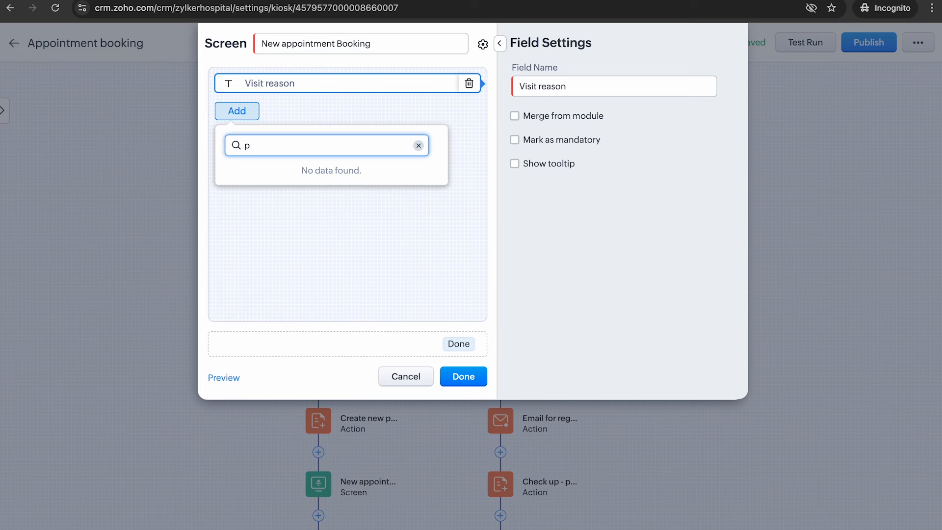
type("cick")
left_click(278, 188)
left_click_drag(562, 87, 518, 87)
type("Choose speciality")
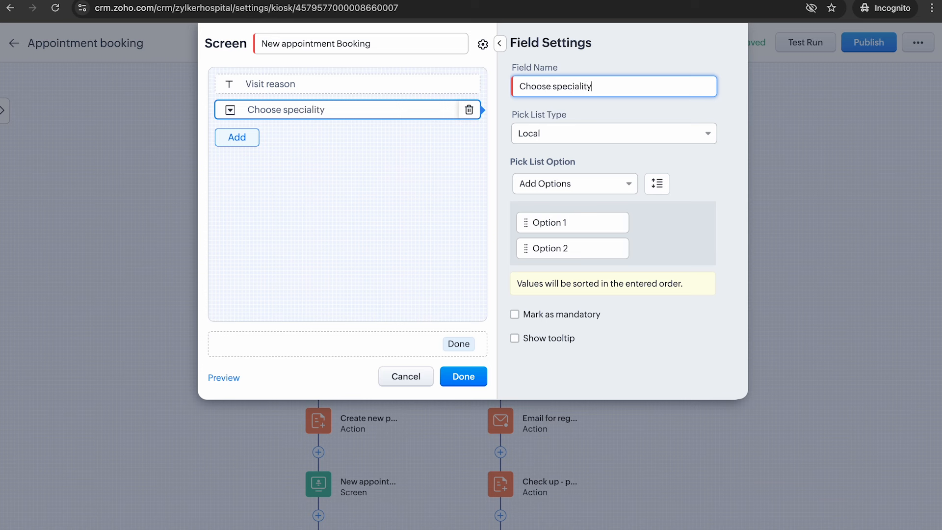
Step: Take the pick list options from the Speciality global set and rename the field "Choose a speciality"
left_click(571, 131)
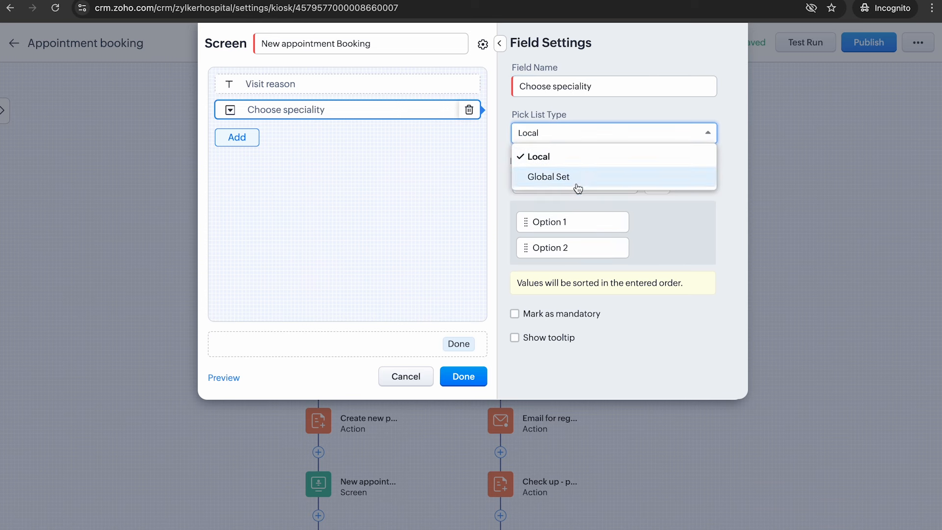
left_click(579, 178)
left_click(578, 187)
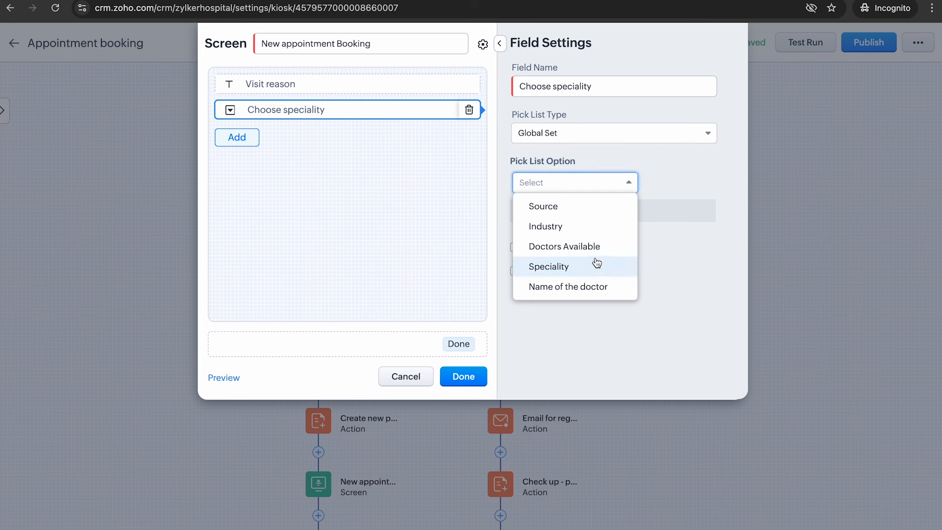
left_click(599, 266)
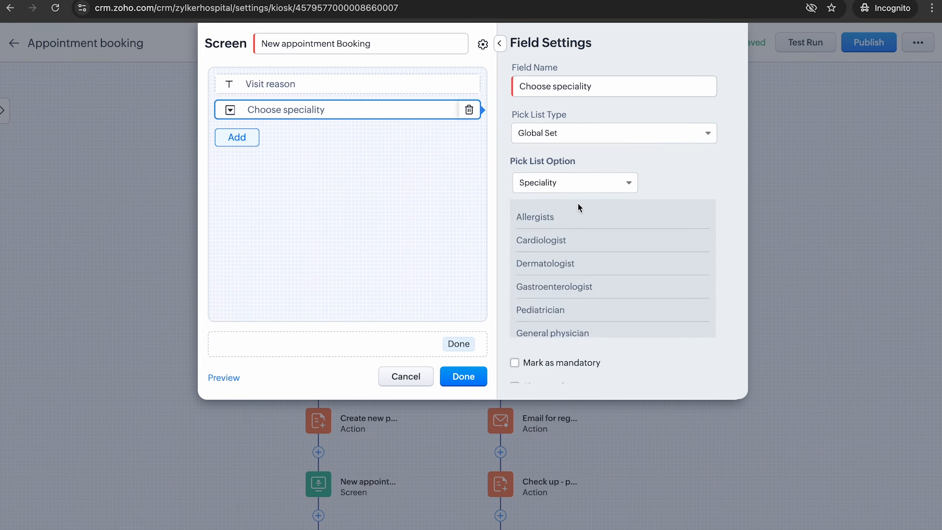
left_click(237, 137)
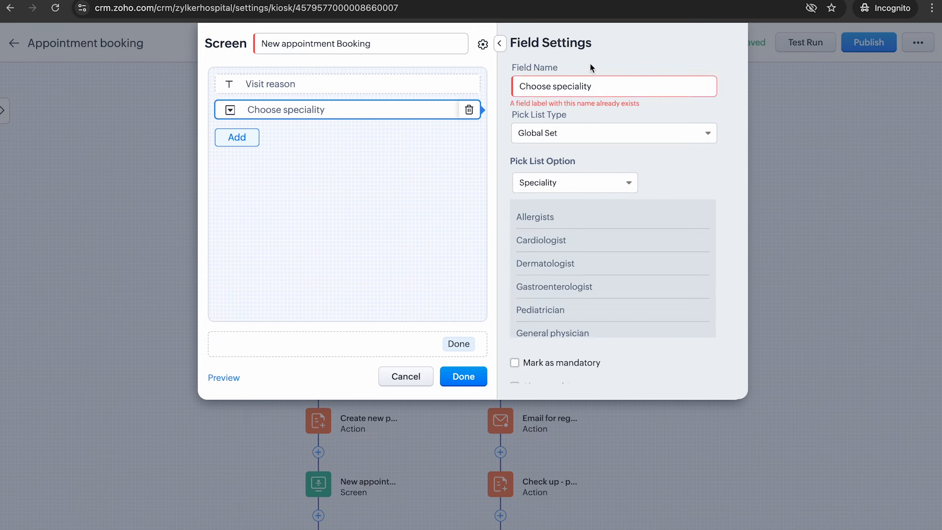
type("a")
Step: Add a Date field named "Choose preferred date" below the speciality pick list
left_click(239, 137)
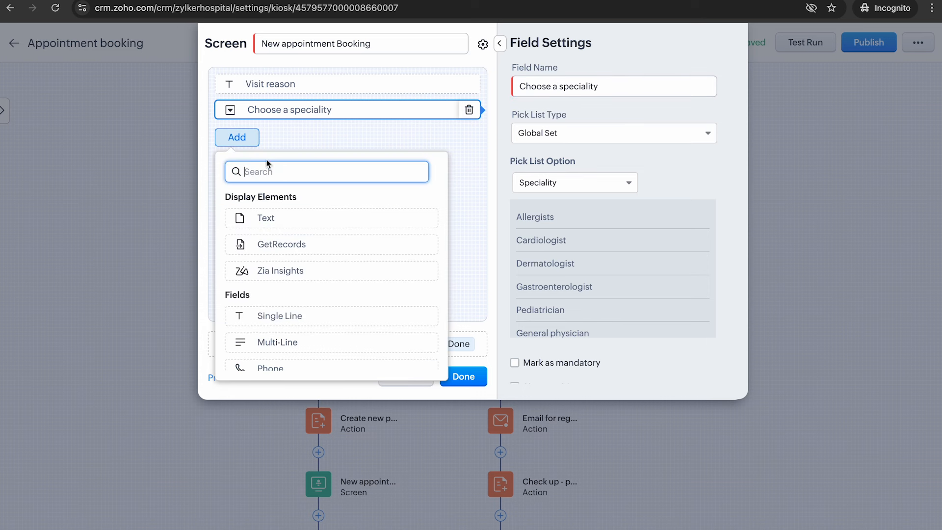
type("date")
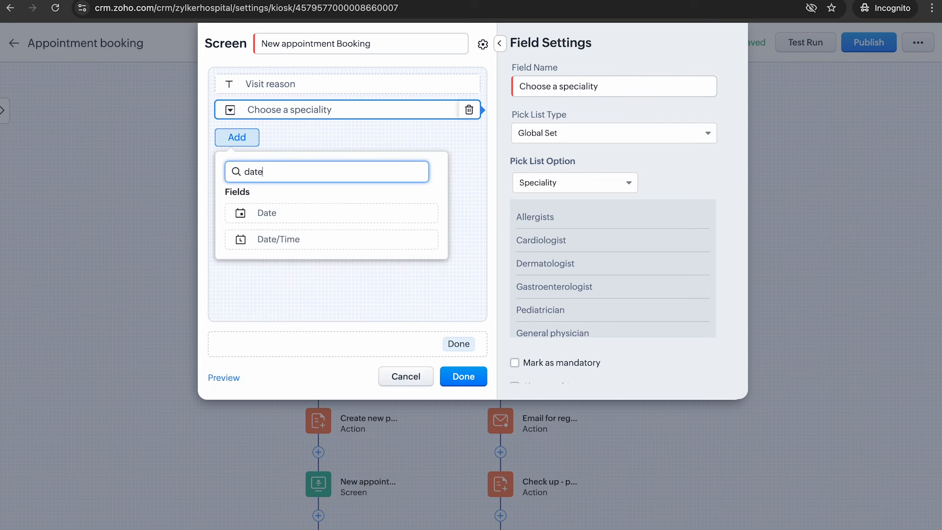
left_click(304, 205)
key("BackSpace")
key("BackSpace")
key("BackSpace")
key("BackSpace")
type("Choose or")
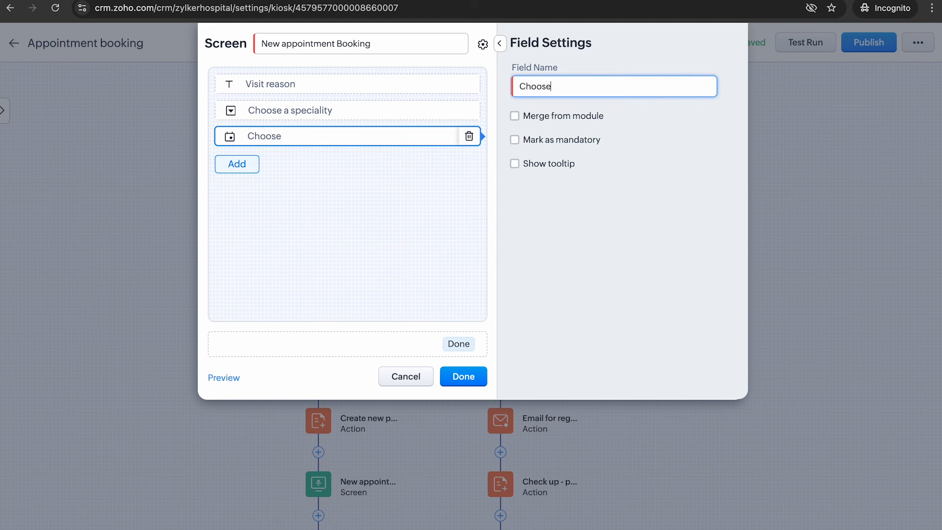
key("BackSpace")
type("preferred date")
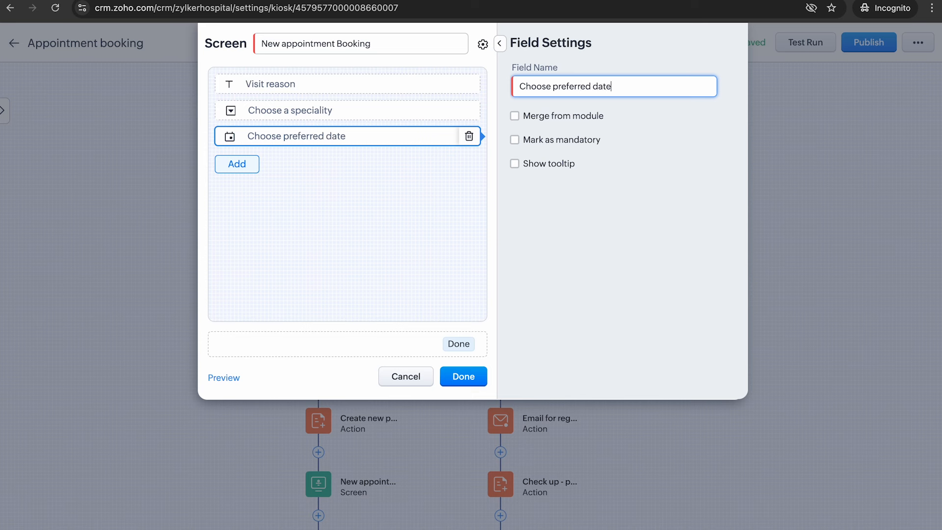
Step: Mark the preferred date, speciality and Visit reason fields as mandatory and save the screen
left_click(541, 219)
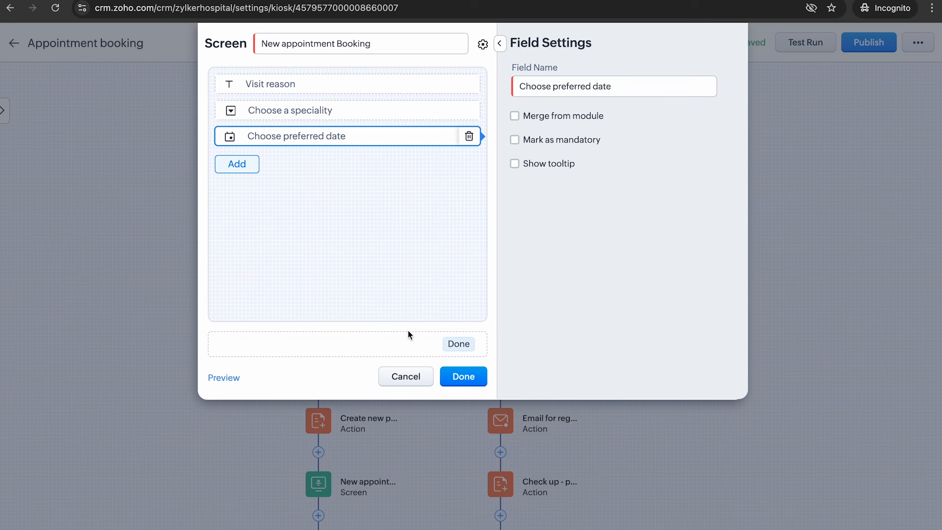
left_click(564, 141)
left_click(435, 116)
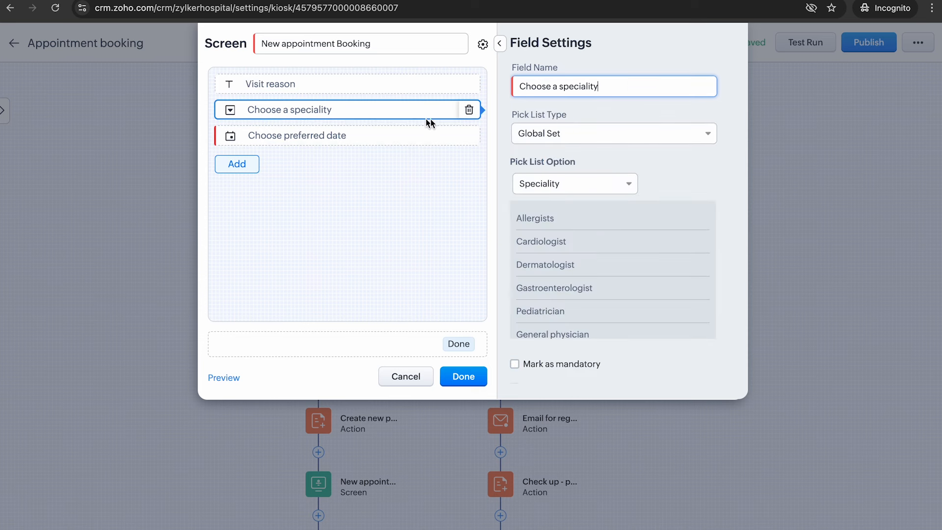
left_click(582, 363)
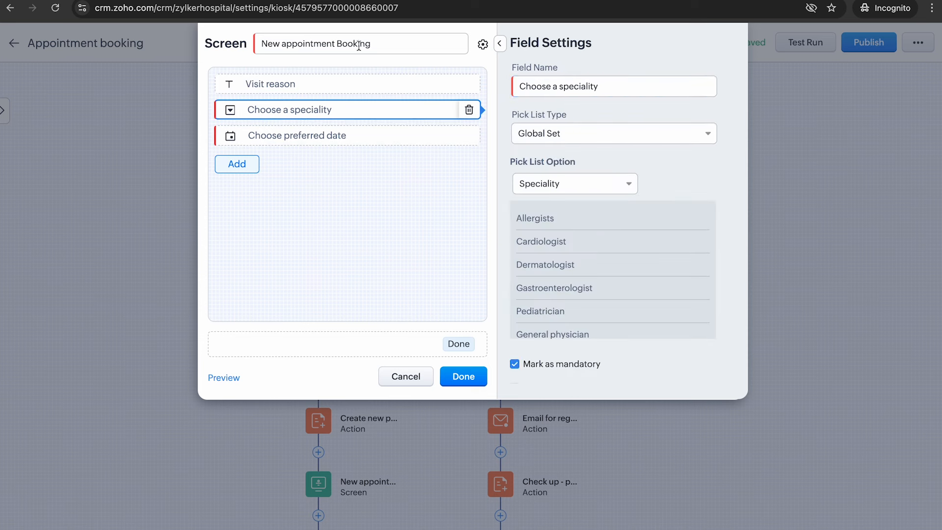
left_click(367, 84)
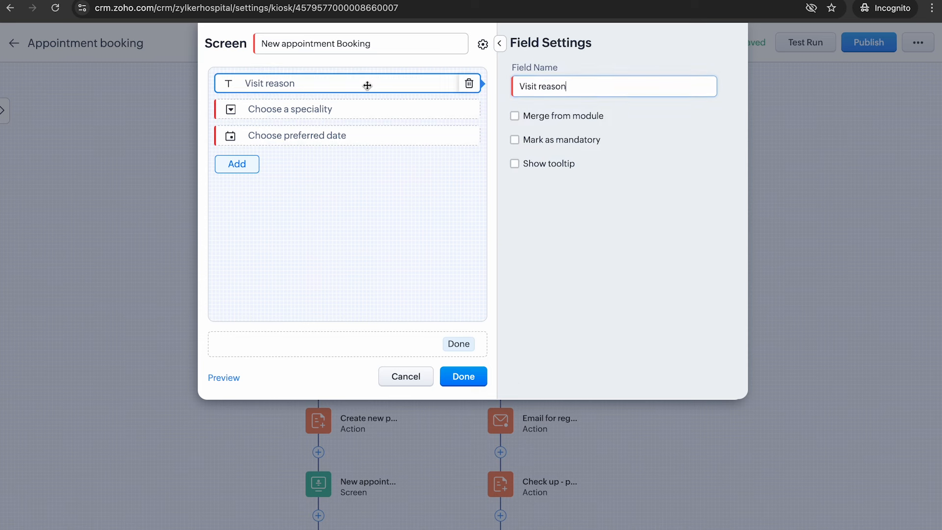
left_click(562, 146)
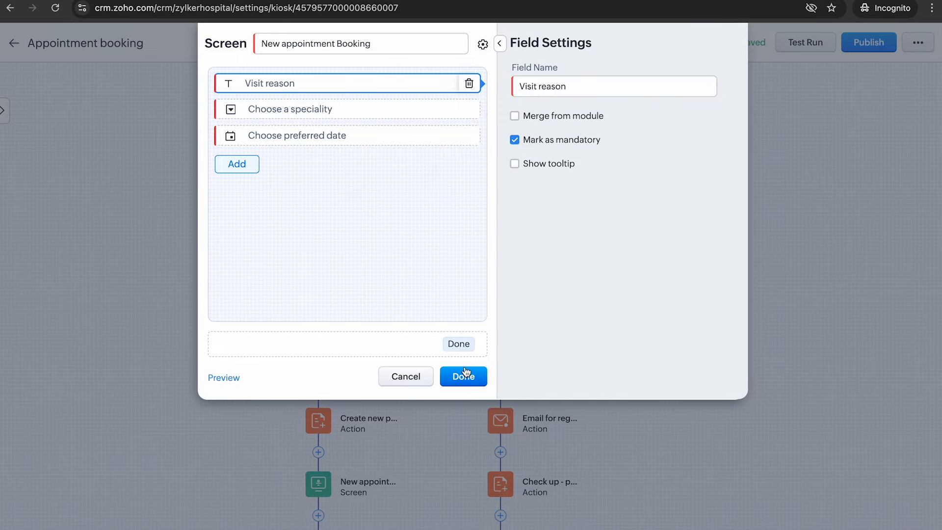
left_click(465, 369)
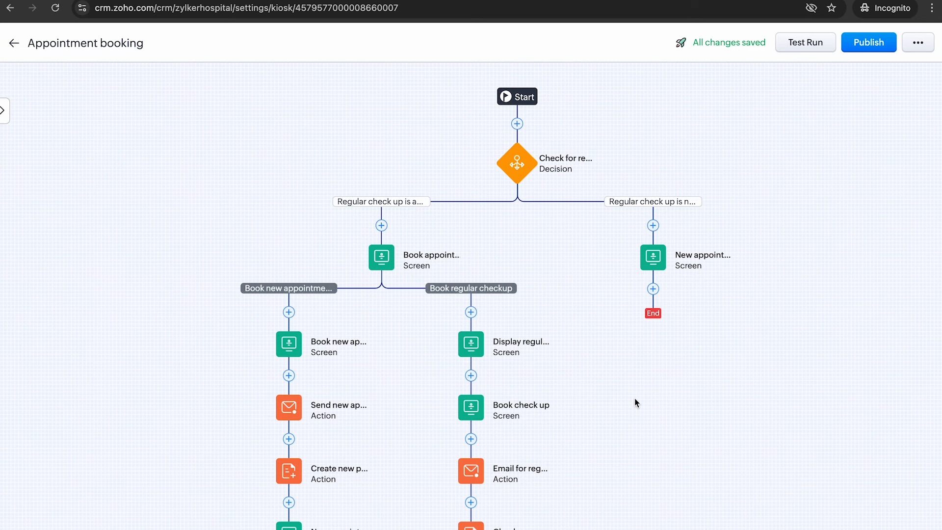
Step: Add an Email Notification action after the New appointment Booking screen and name it "New appointment email"
scroll(635, 398, "down", 2)
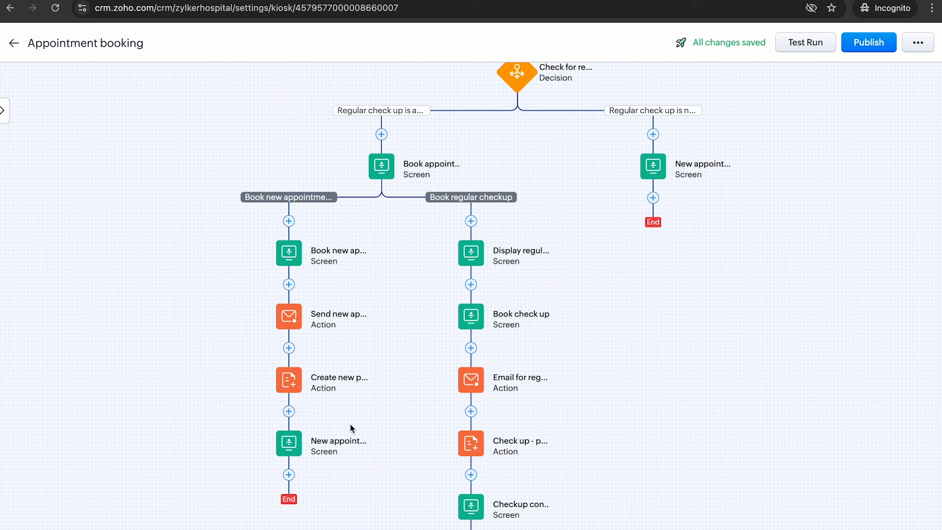
left_click(653, 198)
mouse_move(665, 253)
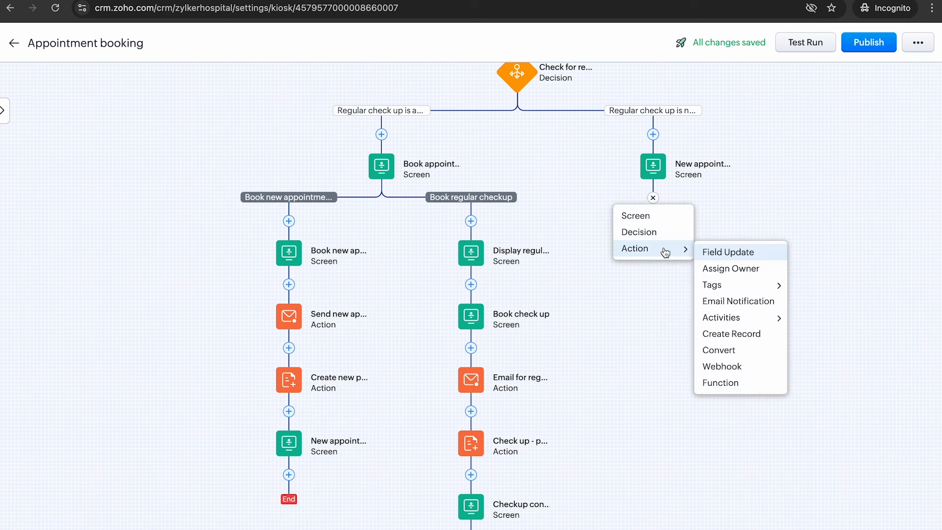
left_click(736, 301)
key("BackSpace")
key("BackSpace")
key("BackSpace")
key("BackSpace")
key("BackSpace")
key("BackSpace")
key("BackSpace")
key("BackSpace")
type("New appointment email")
Step: Choose the email's recipient, pick the "Appointment booking email" template and save the notification
left_click(619, 170)
left_click(542, 120)
left_click(524, 172)
left_click(404, 183)
left_click(456, 170)
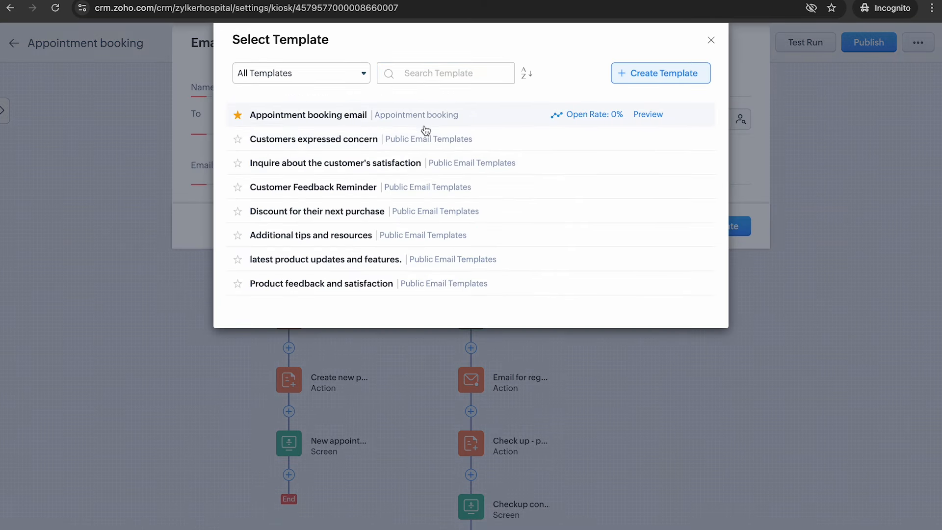
left_click(347, 118)
left_click(711, 411)
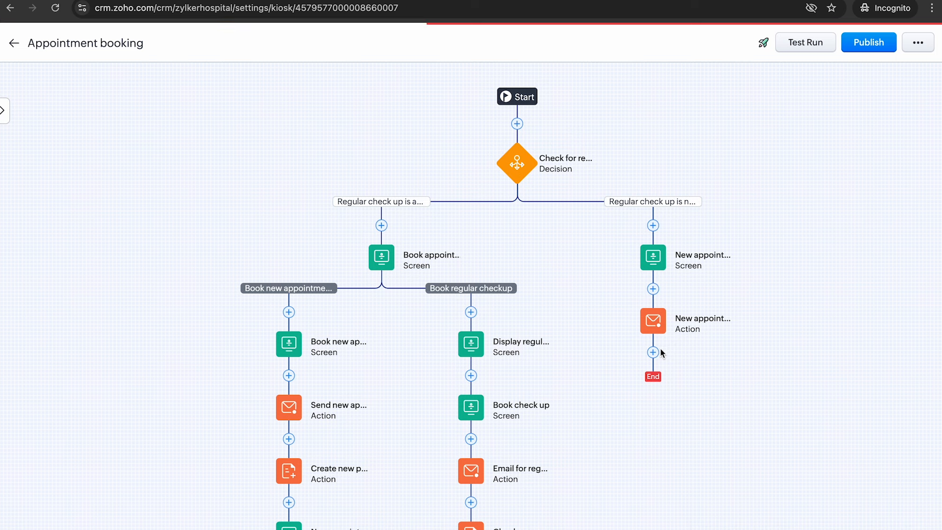
Step: Add a Create Record action after the New appointment email action and name it "New appointment booking"
left_click(654, 351)
mouse_move(657, 403)
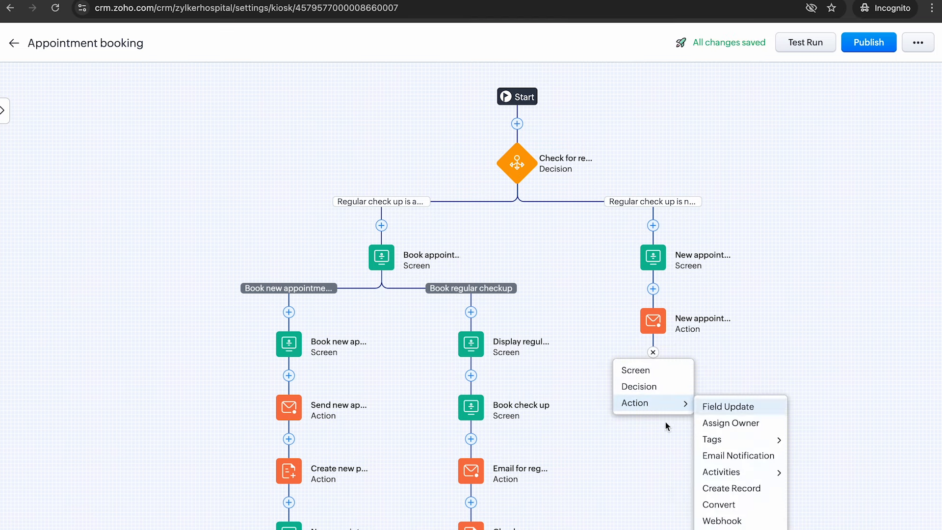
left_click(739, 480)
left_click(653, 352)
mouse_move(686, 403)
left_click(745, 489)
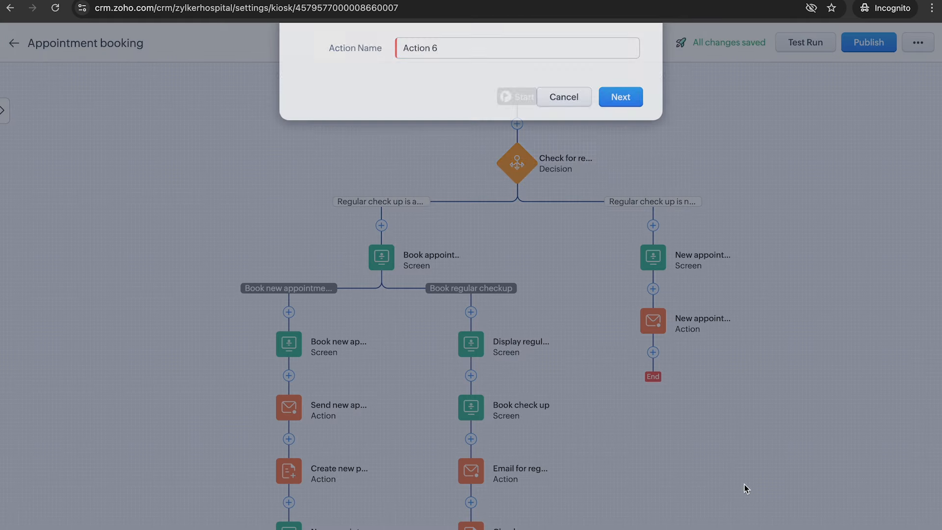
type("Crea")
key("BackSpace")
key("BackSpace")
key("BackSpace")
key("BackSpace")
type("New appointment booking")
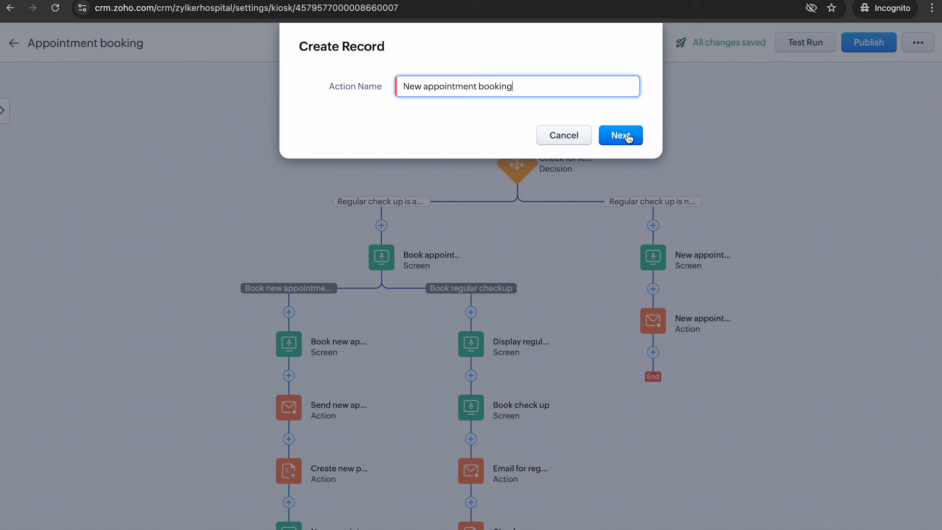
Step: Adjust the end of the action name and set the record's module to Patient Appointments
left_click(626, 135)
left_click(548, 85)
key("BackSpace")
left_click(608, 137)
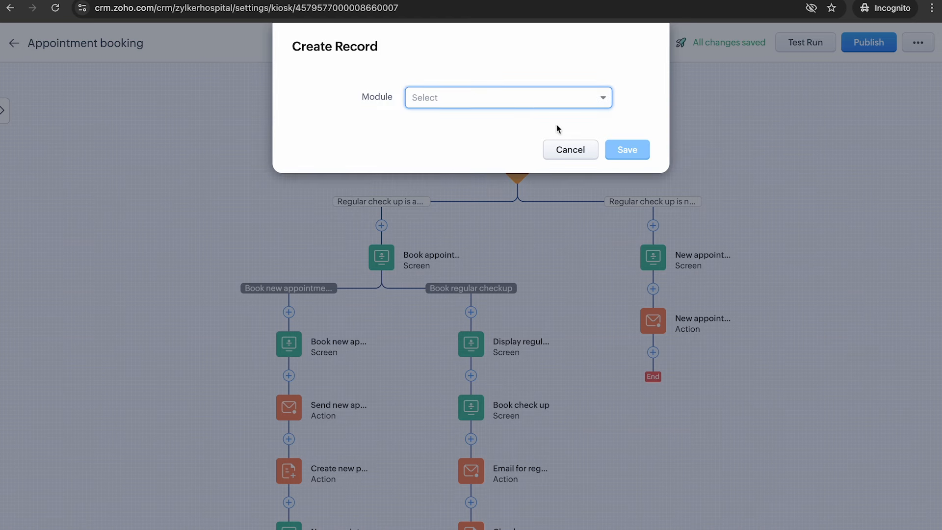
left_click(524, 103)
scroll(549, 221, "down", 5)
left_click(574, 240)
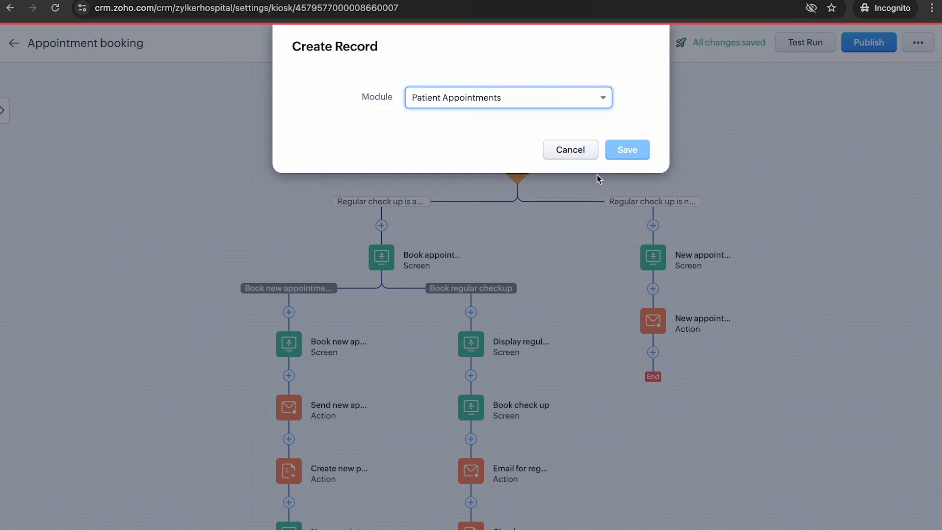
Step: Begin the Patient Appointment Name with a merge field for the kiosk's CurrentRecord First Name
left_click(534, 162)
type("#")
left_click(442, 230)
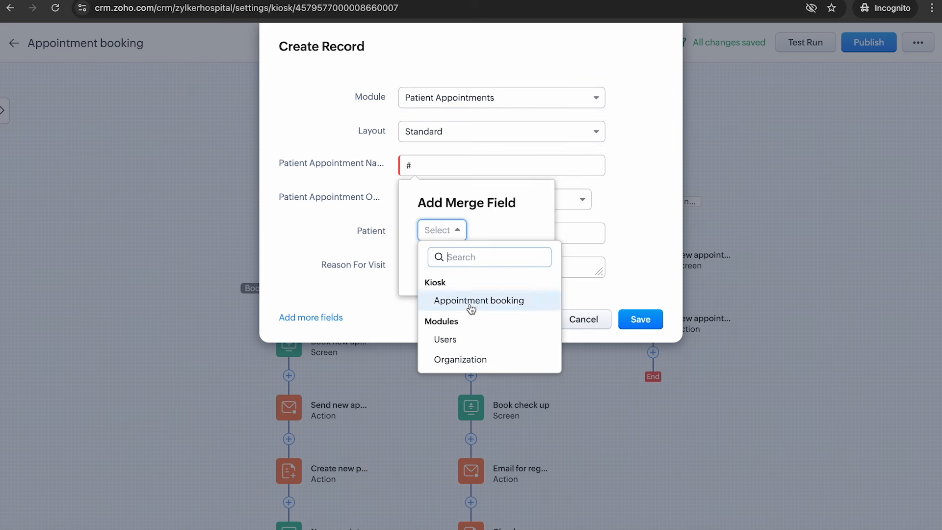
left_click(473, 304)
left_click(589, 230)
left_click(584, 320)
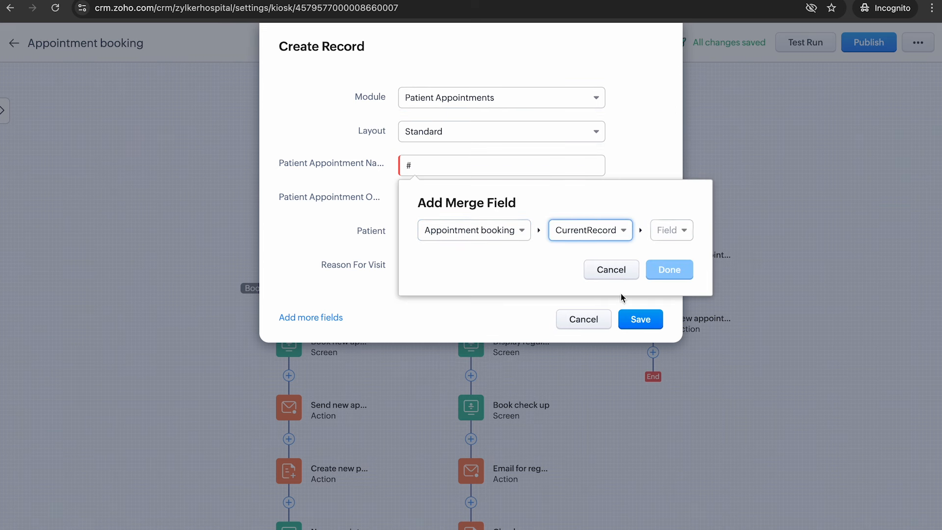
left_click(683, 230)
left_click(723, 337)
left_click(708, 268)
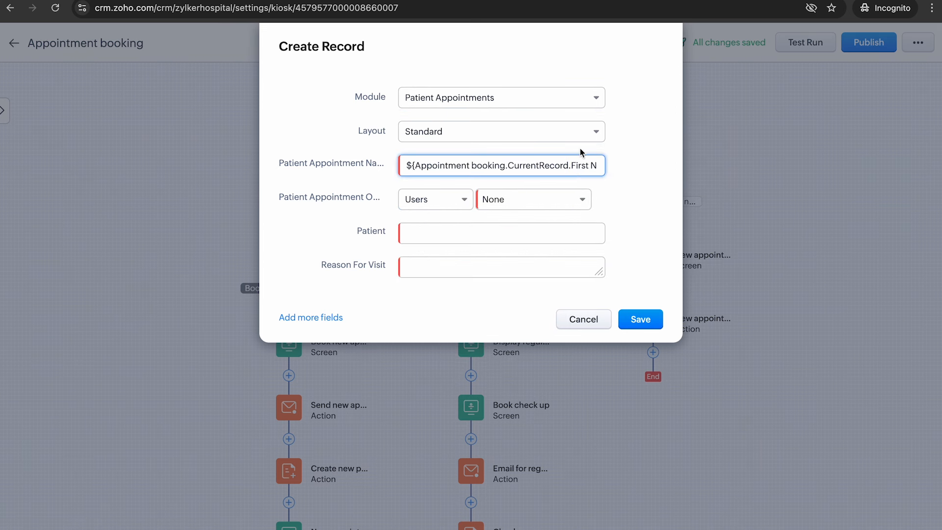
Step: Append "for" and the New appointment Booking screen's "Choose a speciality" merge field to the Patient Appointment Name
type("for #")
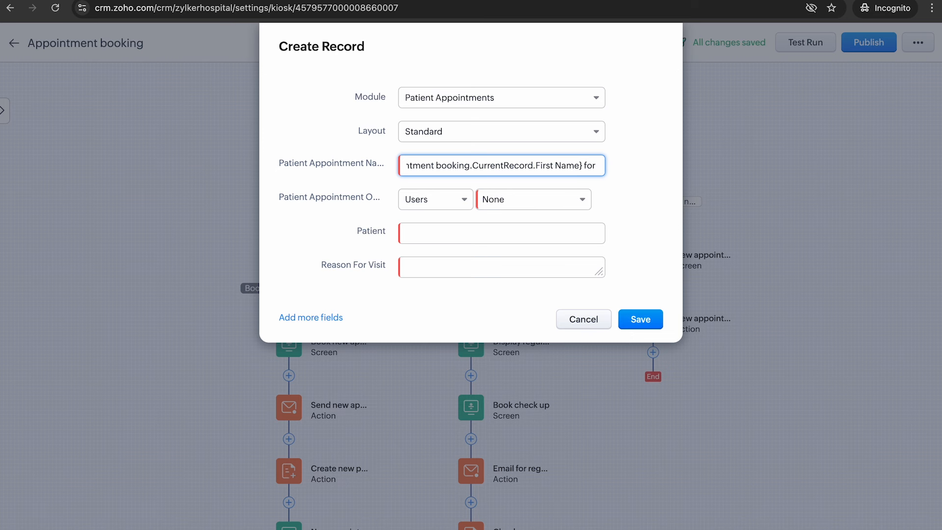
left_click(626, 230)
left_click(665, 301)
left_click(761, 230)
left_click(783, 300)
left_click(859, 230)
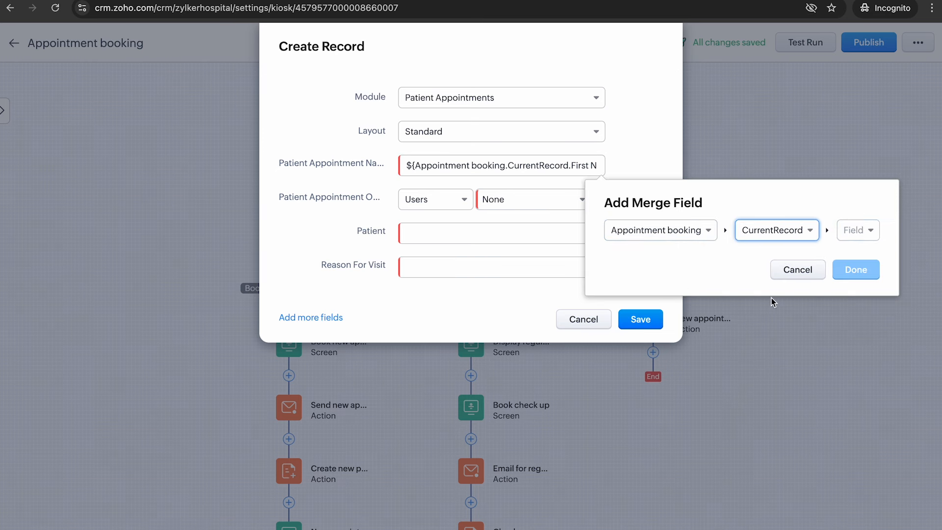
left_click(781, 230)
left_click(789, 339)
left_click(878, 231)
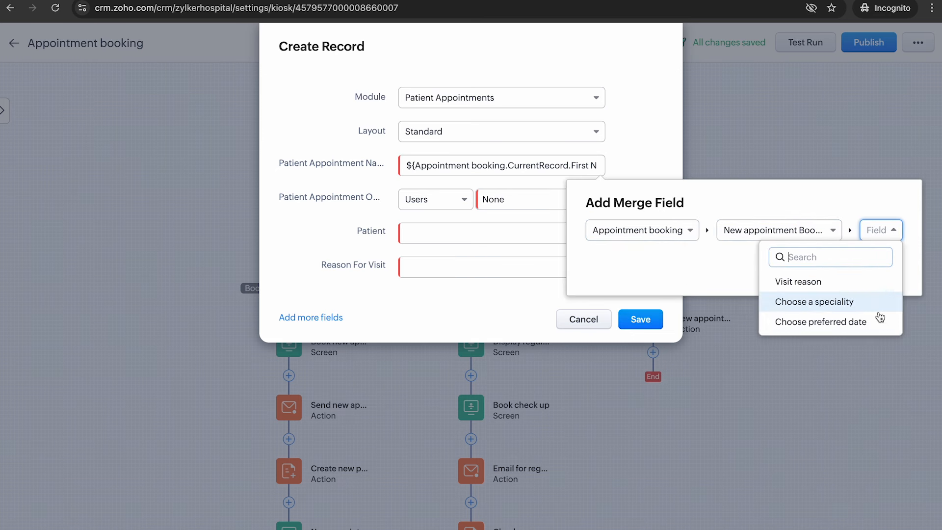
left_click(879, 301)
left_click(877, 271)
Step: Set the Patient Appointment Owner to Logged in User and fill Patient with the kiosk's CurrentRecord merge field
left_click(532, 199)
left_click(515, 248)
left_click(540, 234)
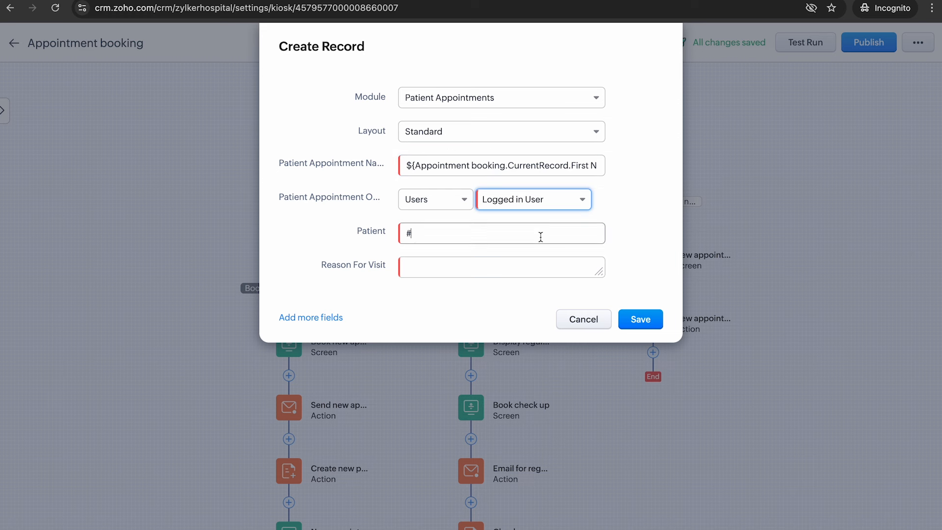
type("#")
left_click(441, 298)
left_click(484, 352)
left_click(574, 299)
left_click(547, 347)
left_click(607, 336)
Step: Fill Reason For Visit with the "Visit reason" merge field from the New appointment Booking screen
left_click(498, 269)
type("#")
left_click(440, 330)
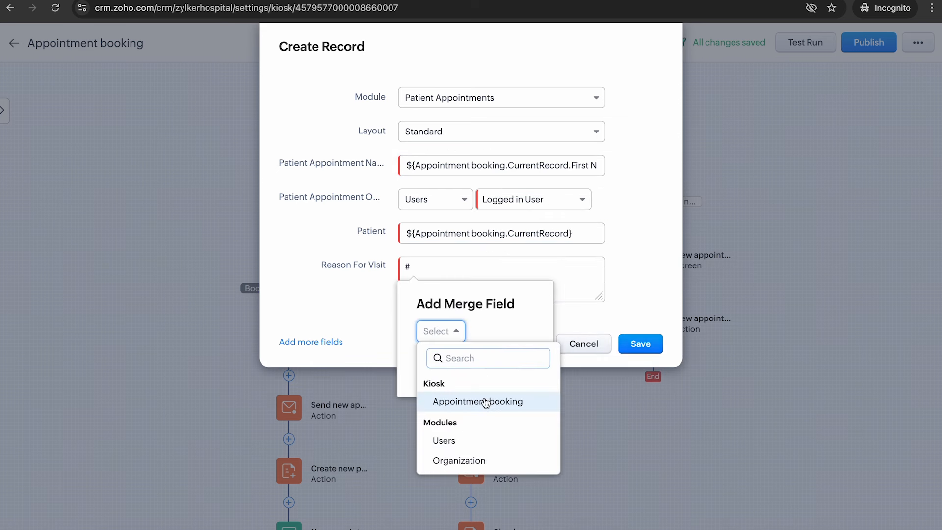
left_click(480, 399)
left_click(566, 332)
left_click(631, 440)
left_click(714, 331)
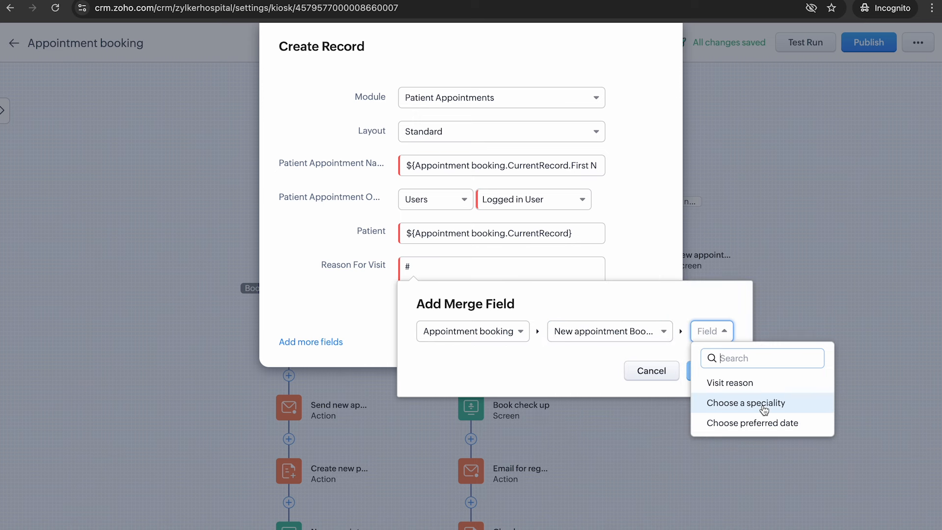
left_click(736, 383)
left_click(746, 372)
Step: Add Speciality as an additional field referencing the New appointment Booking screen's "Choose a speciality" field, and save the record action
left_click(339, 342)
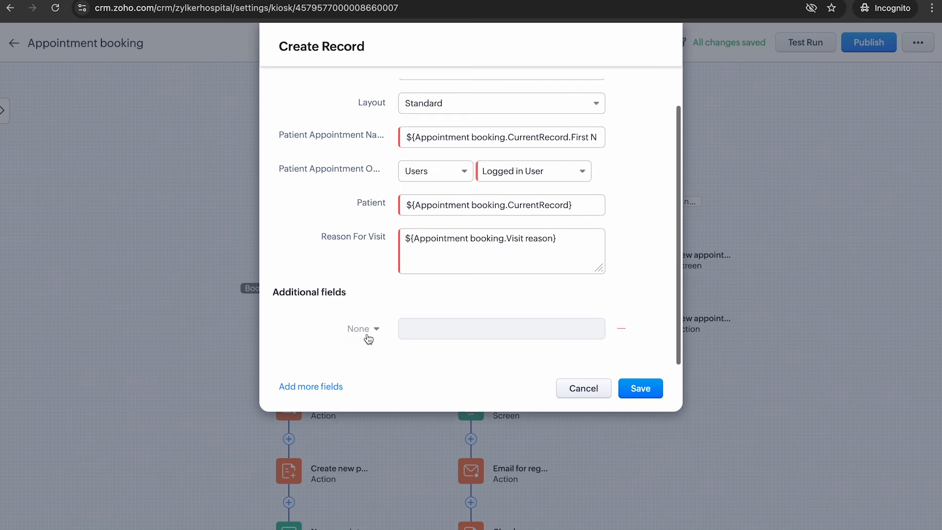
left_click(436, 329)
left_click(461, 372)
left_click(532, 393)
left_click(594, 430)
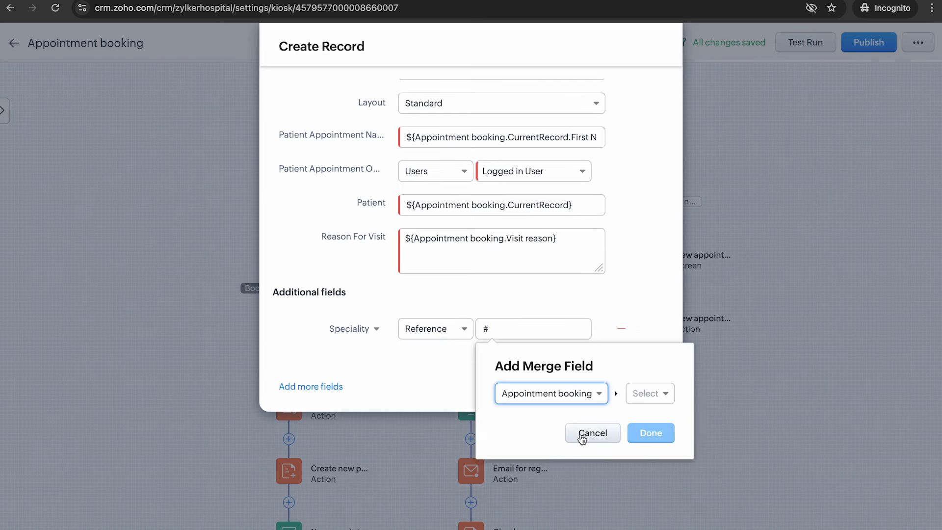
left_click(651, 393)
left_click(697, 503)
left_click(778, 393)
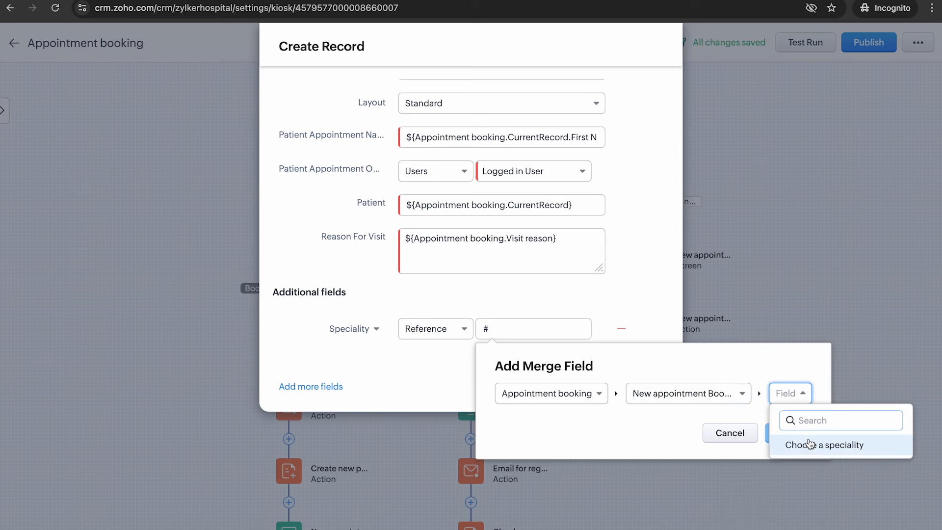
left_click(830, 444)
left_click(645, 393)
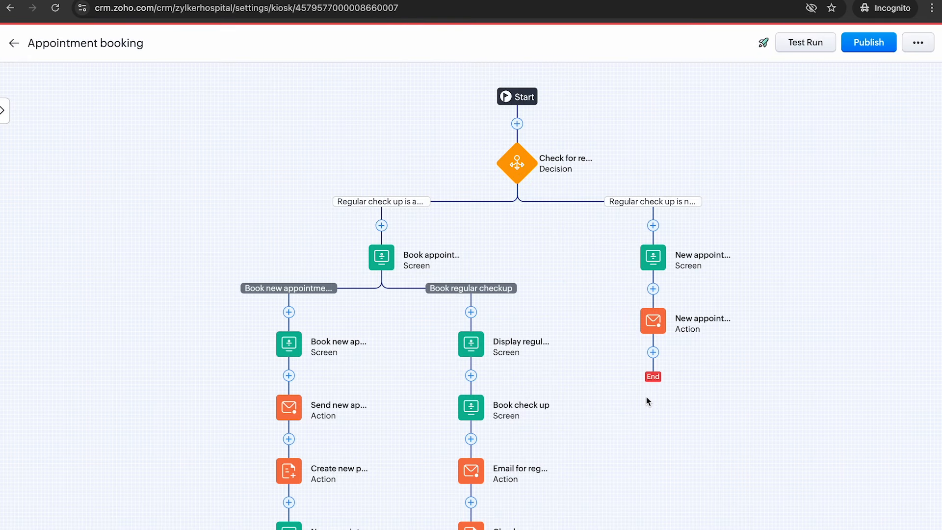
Step: Add a screen after the New appointment booking record action and name it "New appointment booked"
left_click(654, 415)
left_click(635, 432)
key("BackSpace")
key("BackSpace")
key("BackSpace")
key("BackSpace")
key("BackSpace")
key("BackSpace")
key("BackSpace")
key("BackSpace")
type("Ne")
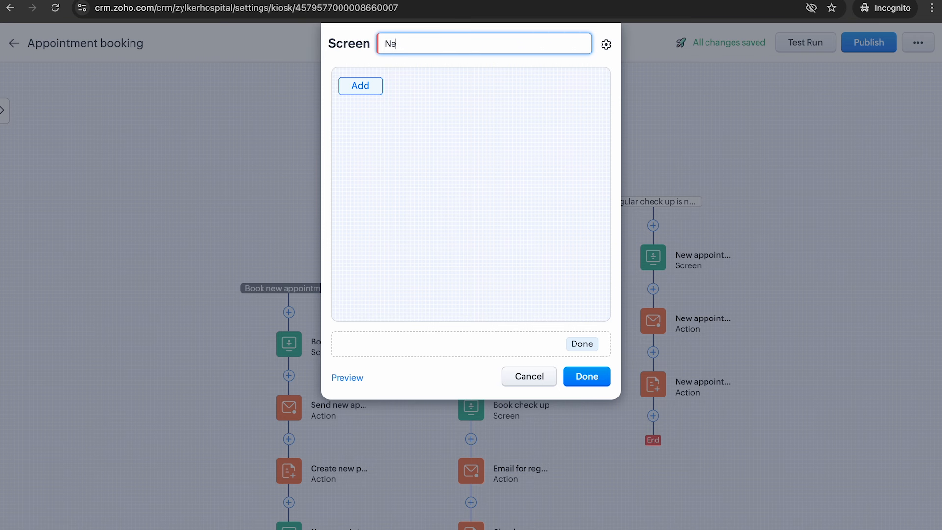
type("w appointment booked")
Step: Add a display text element that begins with "Hello," followed by the CurrentRecord First Name merge field
left_click(375, 83)
left_click(414, 168)
type("H")
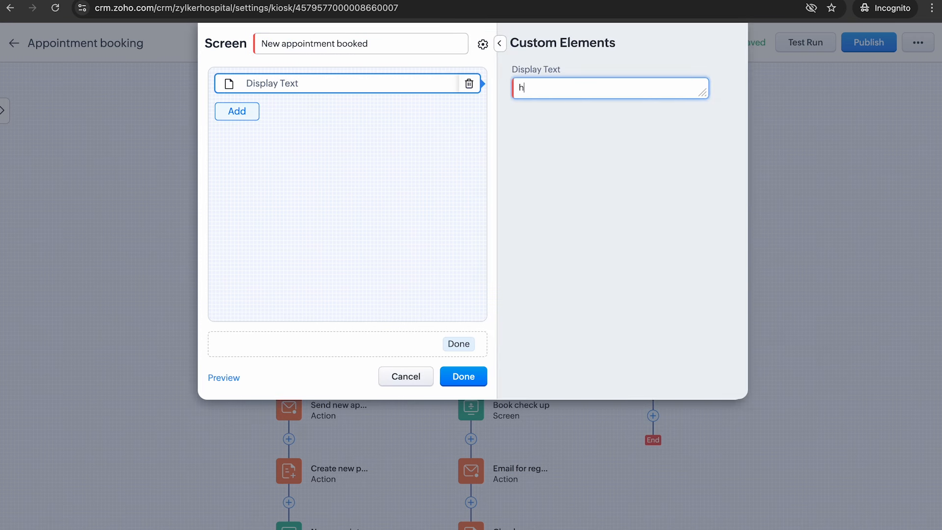
type("ello, ")
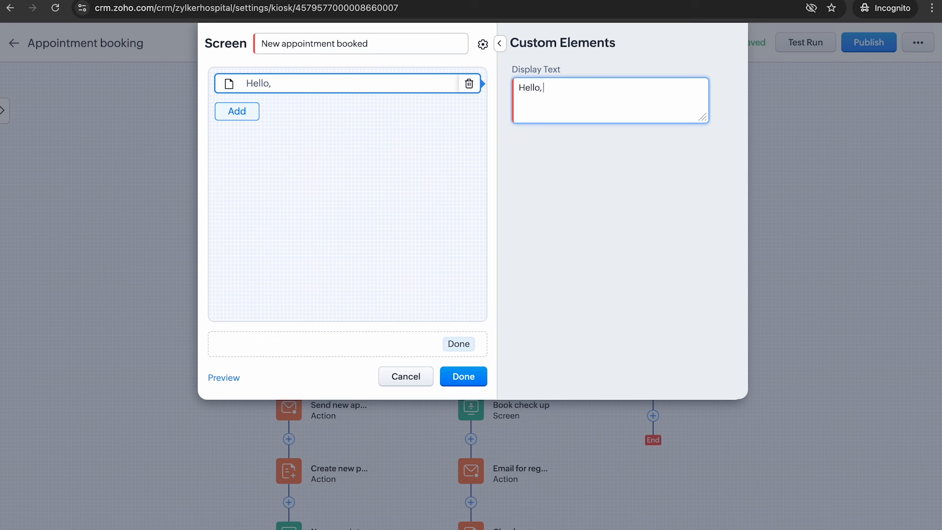
type("#")
left_click(577, 152)
left_click(626, 221)
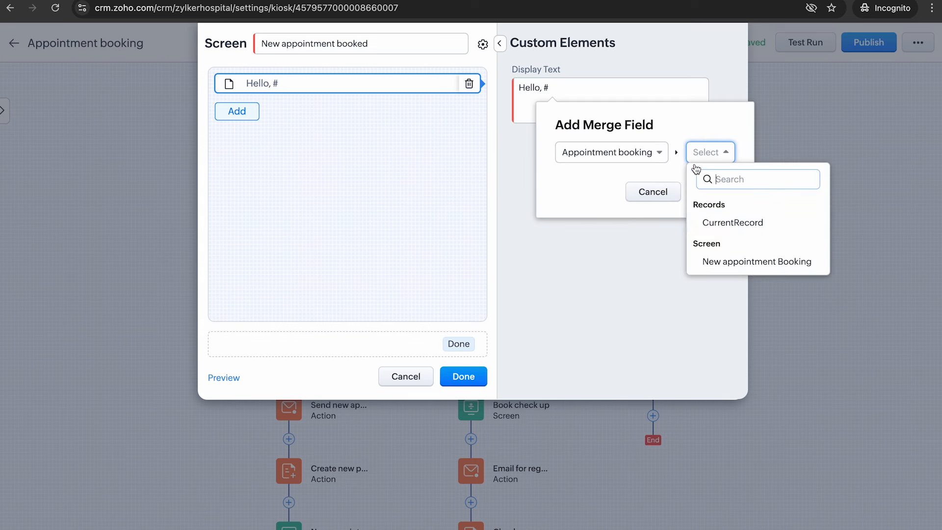
left_click(729, 223)
left_click(810, 152)
left_click(805, 345)
left_click(845, 192)
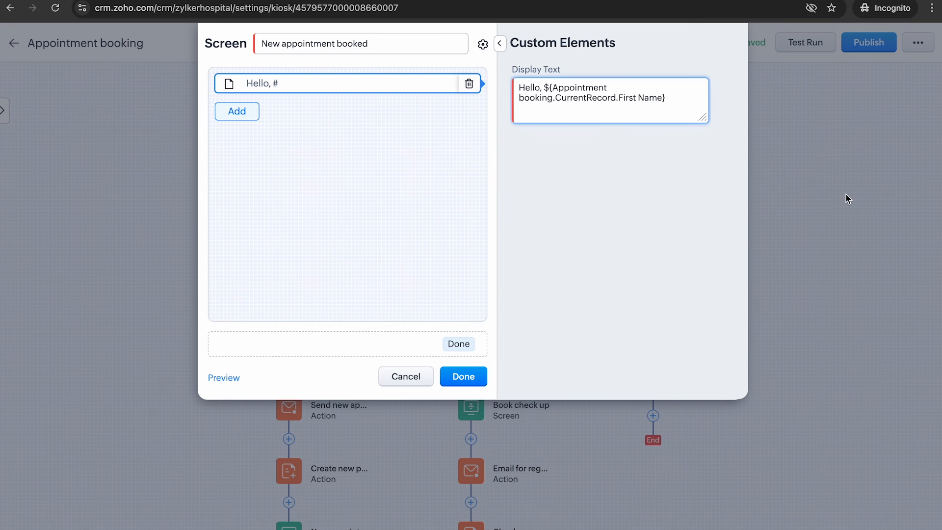
Step: Complete the text with ", an email has been sent to your inbox with the details of your appointment. Thank you" and finish the screen
type(", an")
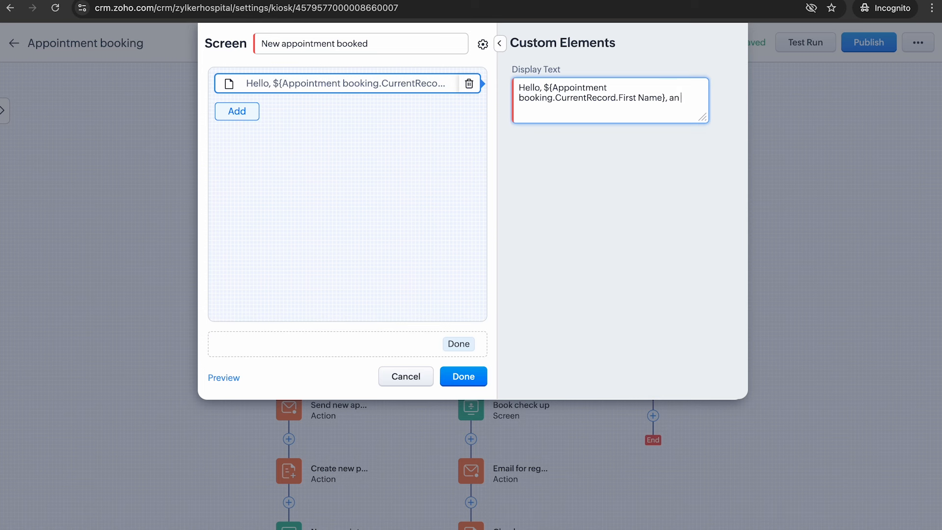
type(" emals will be sent to your inbox")
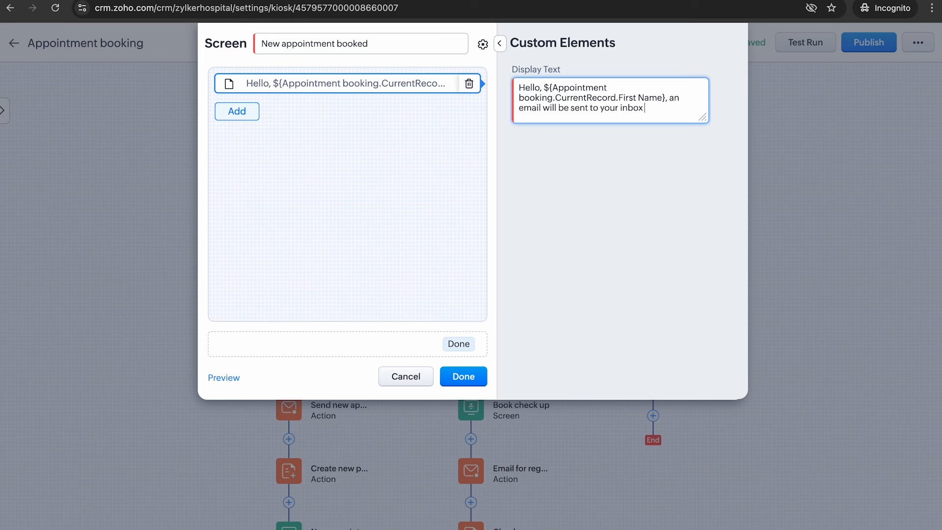
type(" with the details of your appointment")
left_click(558, 108)
key("BackSpace")
key("BackSpace")
key("BackSpace")
key("BackSpace")
type("hasent")
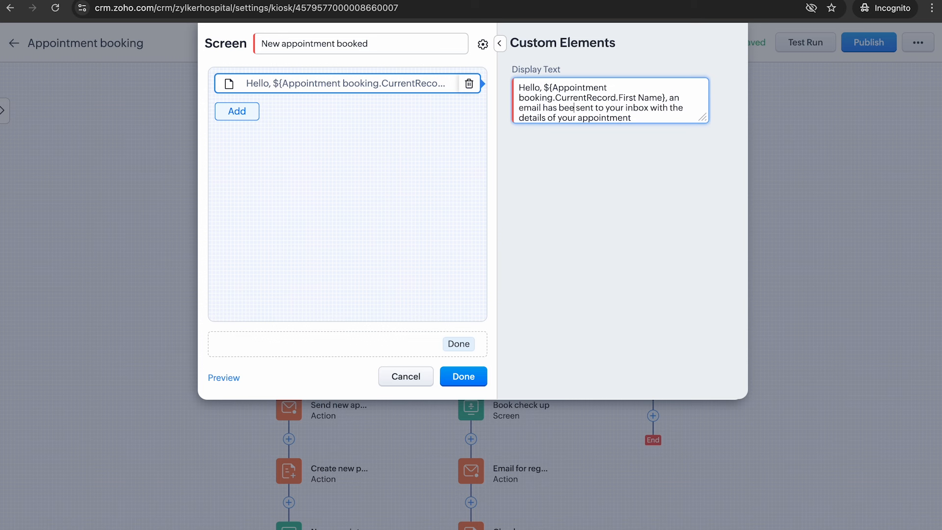
type(".")
key("Return")
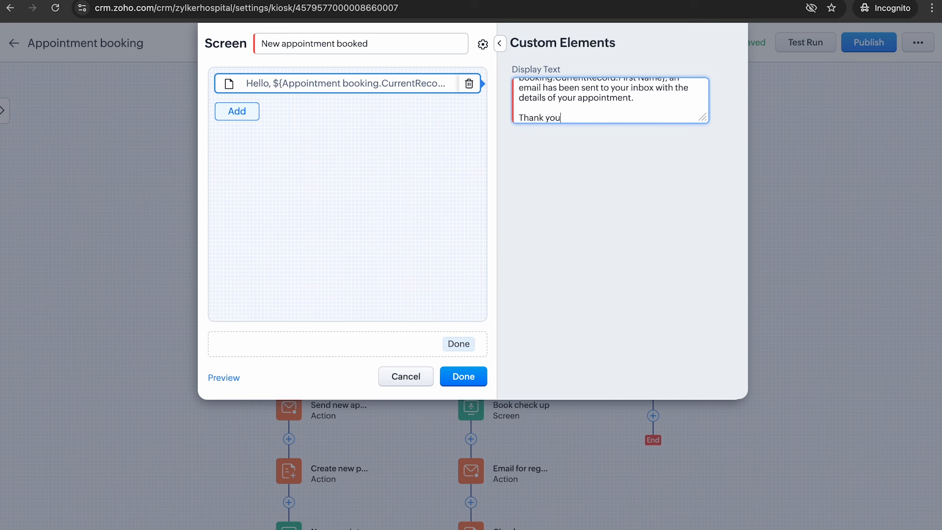
left_click(467, 372)
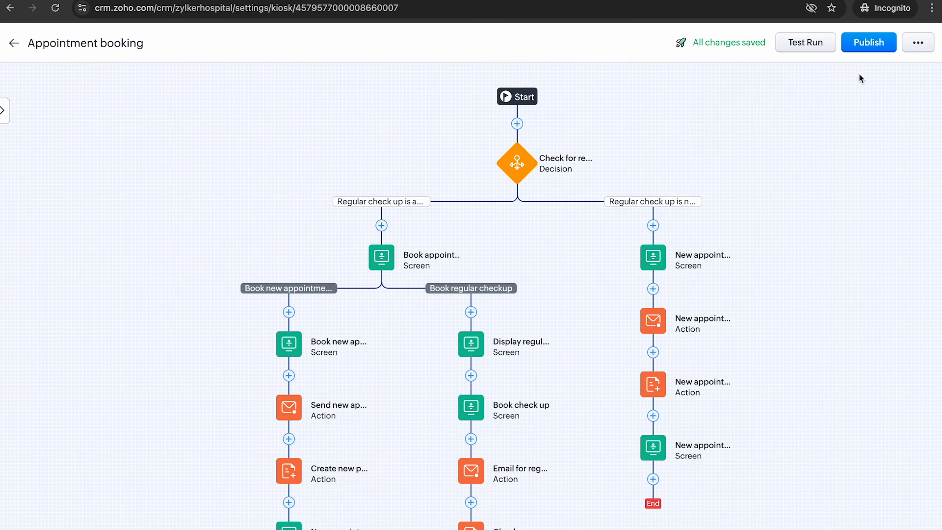
Step: Publish the kiosk, choose to associate it with custom buttons, and start a new button for the Contacts module
left_click(857, 48)
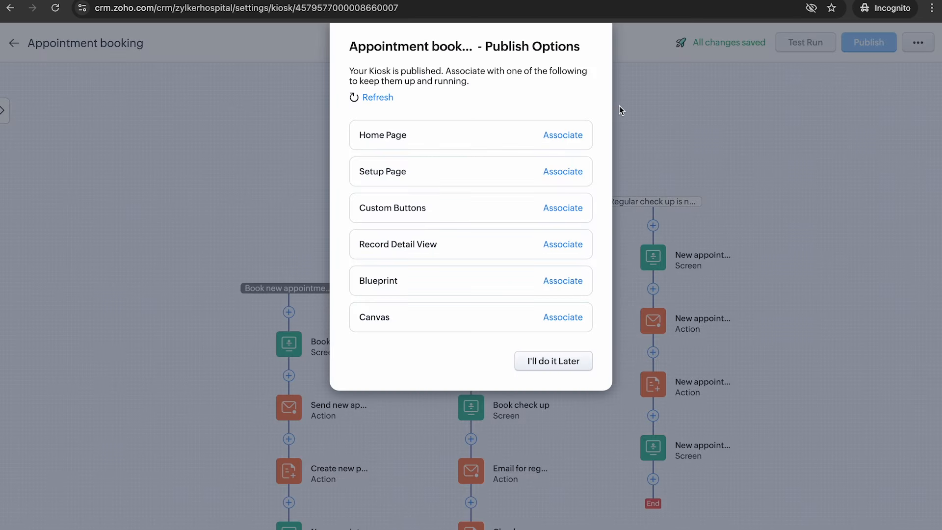
left_click(574, 210)
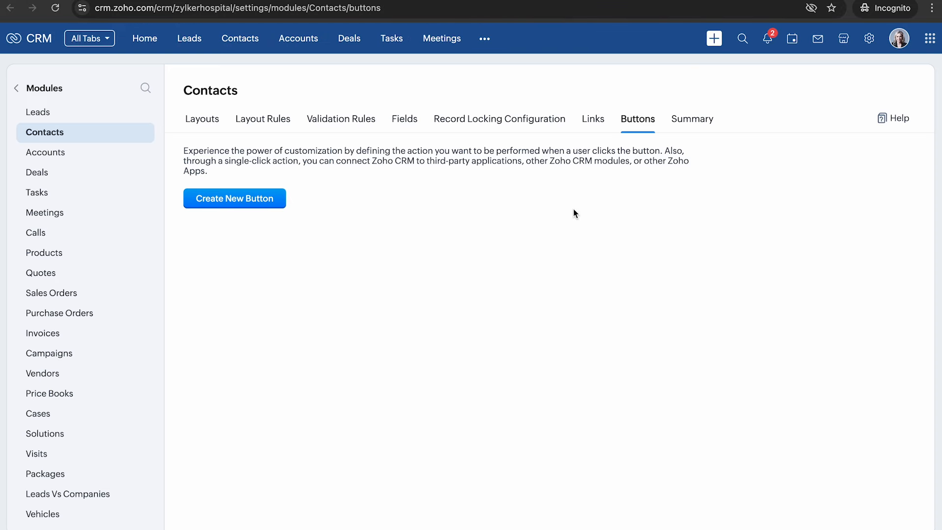
left_click(265, 202)
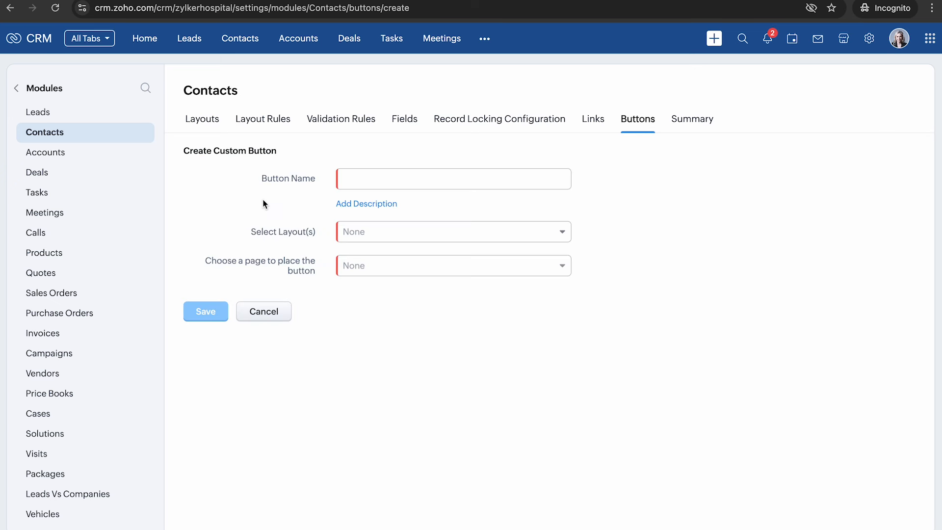
Step: Name the custom button "Book appointment" and assign it to the Client Portal layout
left_click(374, 181)
type("Book appointment")
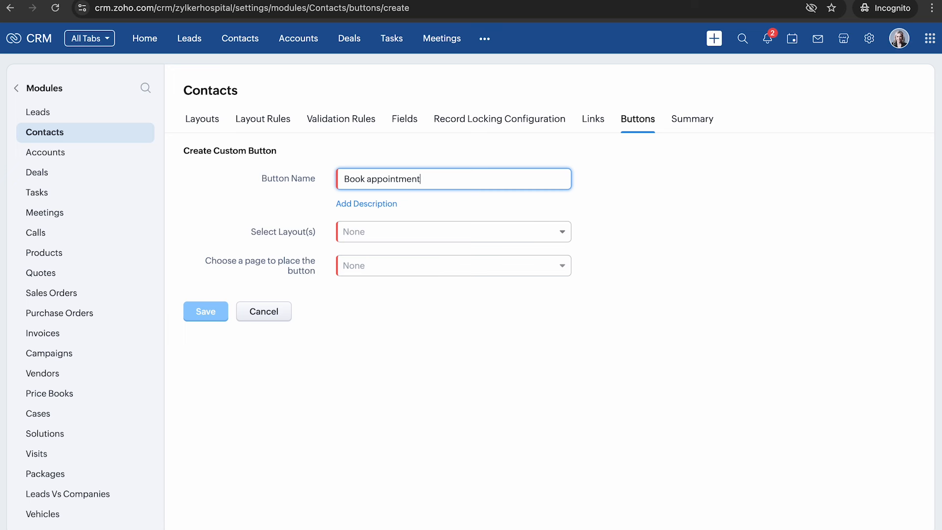
left_click(431, 226)
left_click(449, 272)
left_click(482, 374)
Step: Place the Book appointment button In Record, in the Details position
left_click(402, 266)
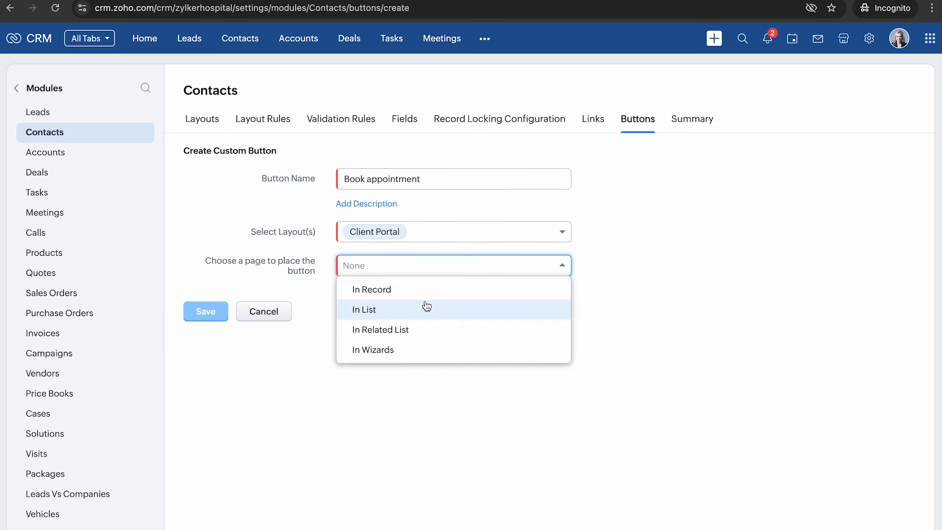
left_click(420, 299)
left_click(419, 298)
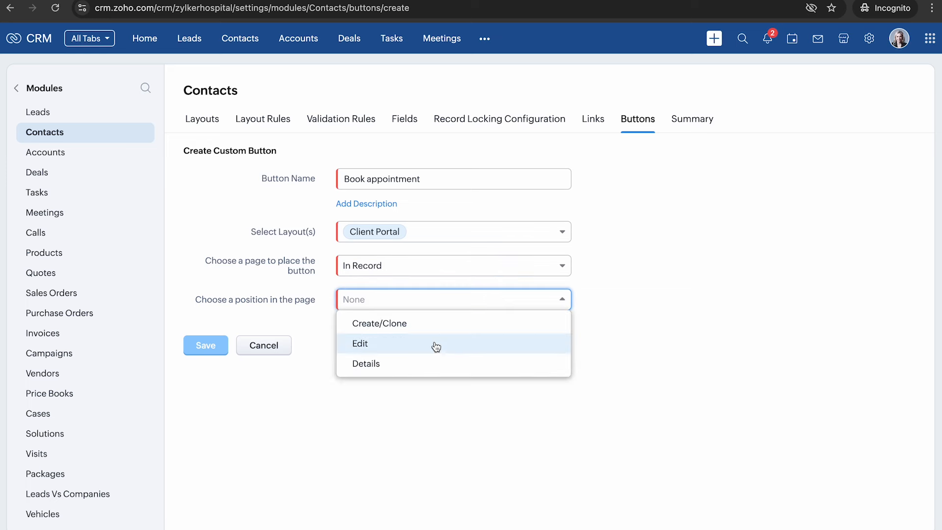
left_click(435, 363)
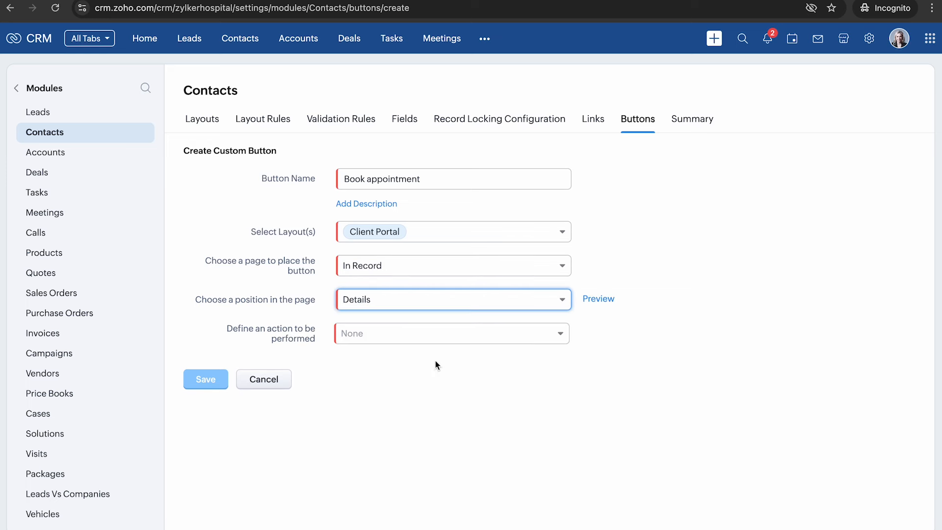
Step: Set the button's action to Kiosk and associate the "Appointment booking" kiosk with it
left_click(398, 337)
scroll(428, 437, "down", 2)
left_click(438, 469)
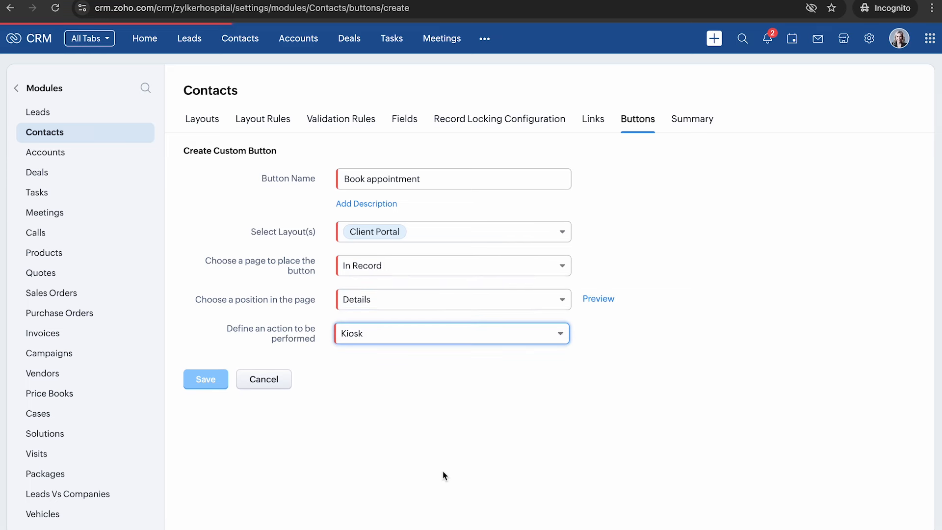
scroll(461, 309, "down", 5)
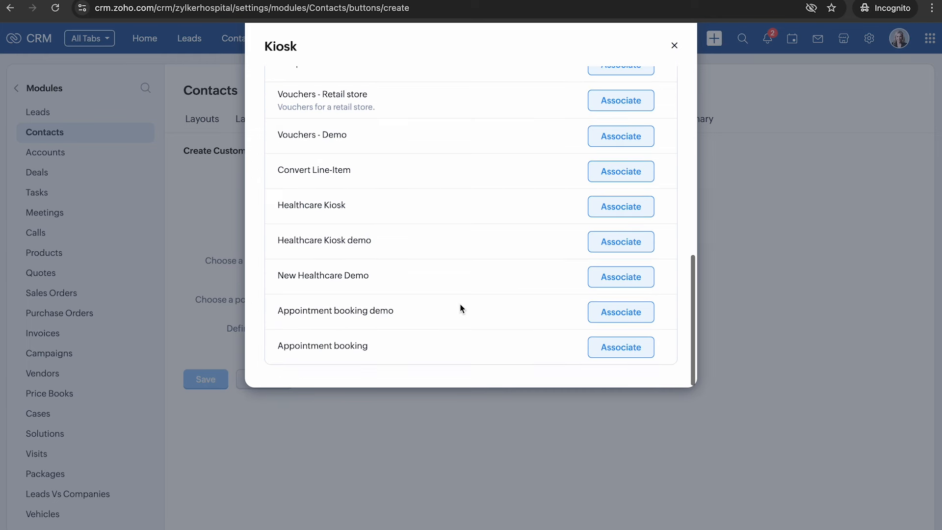
left_click(639, 351)
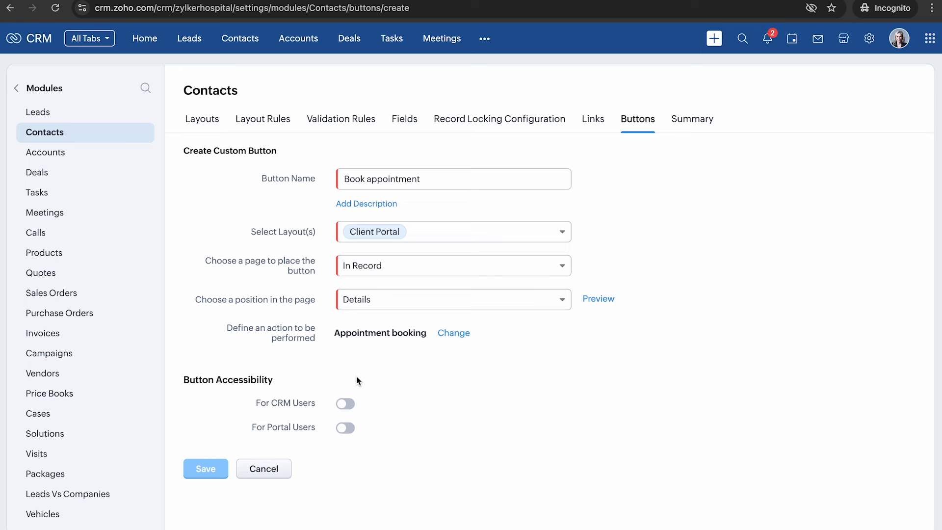
Step: Give portal users of the Client Portal type access to the button and save it
left_click(351, 427)
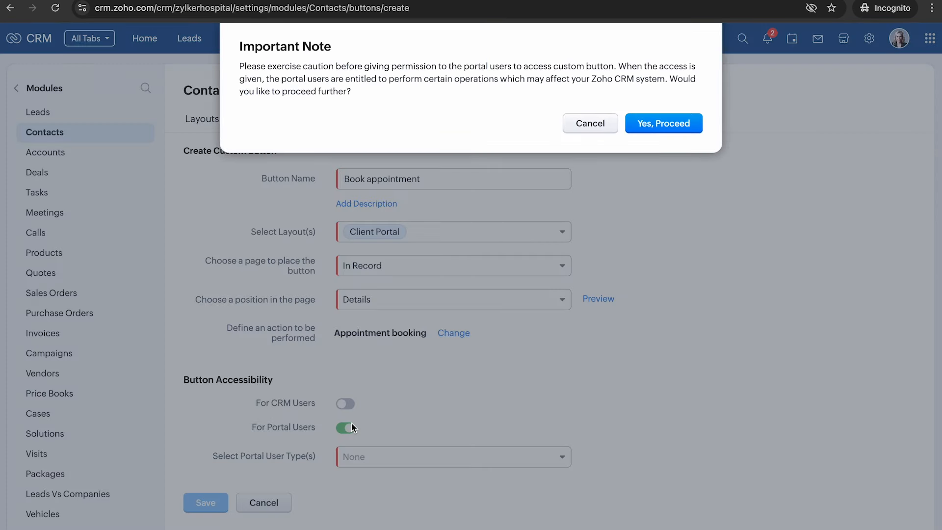
left_click(669, 123)
left_click(453, 458)
left_click(454, 480)
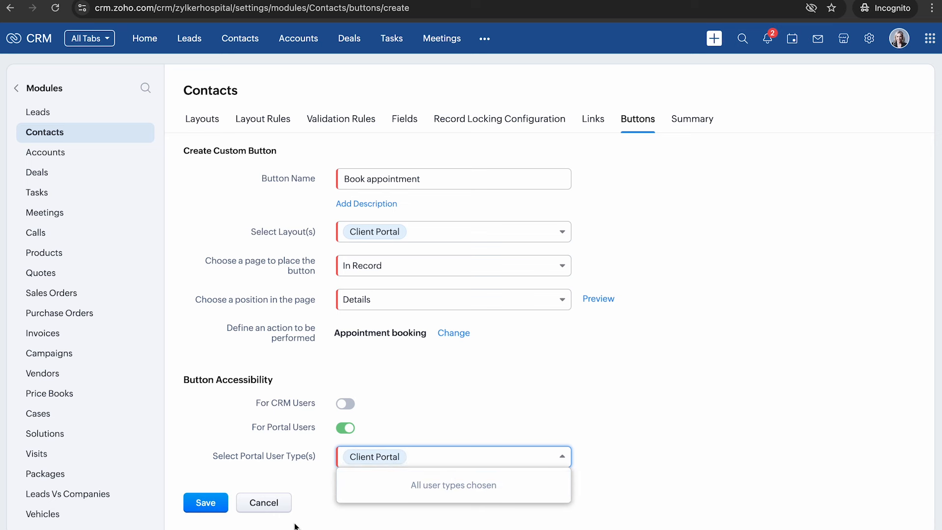
left_click(220, 511)
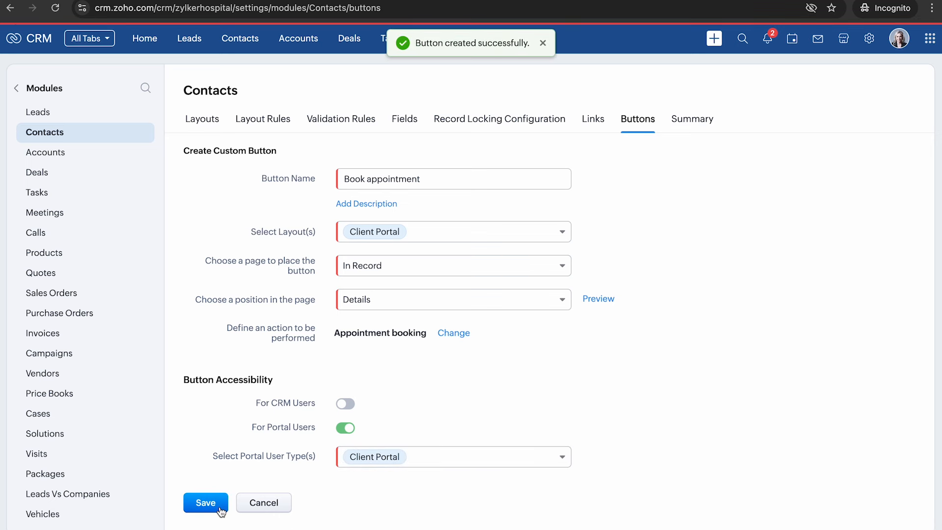